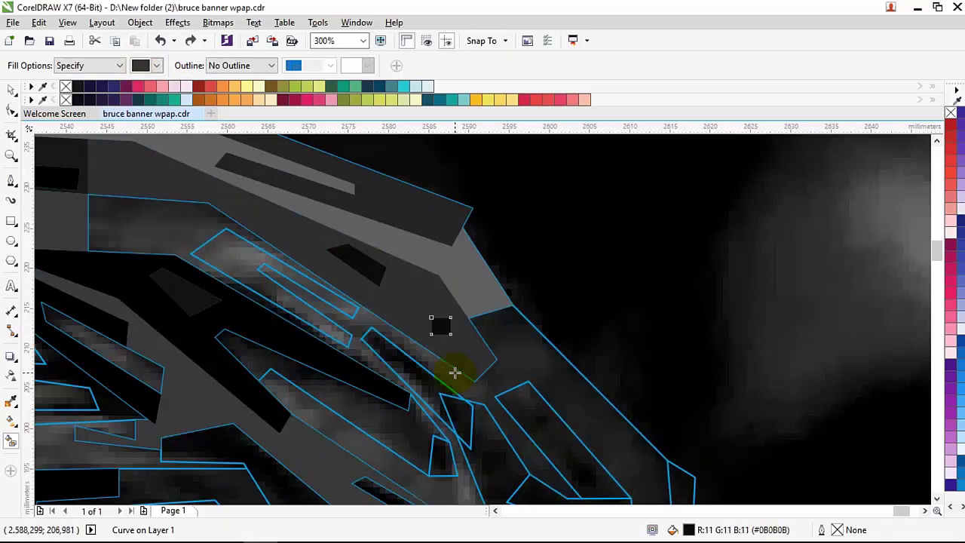
# Smart-fill the long highlight strand with sampled gray #5F5F5F and the broader strand below it with #2E2E2E
pyautogui.scroll(-2, 520, 352)
pyautogui.click(207, 184)
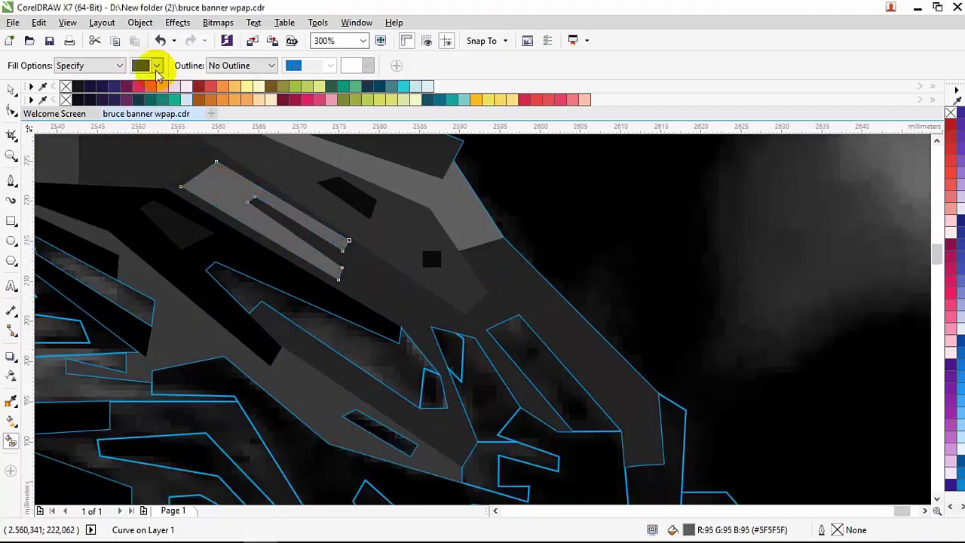
pyautogui.scroll(-2, 399, 349)
pyautogui.click(243, 161)
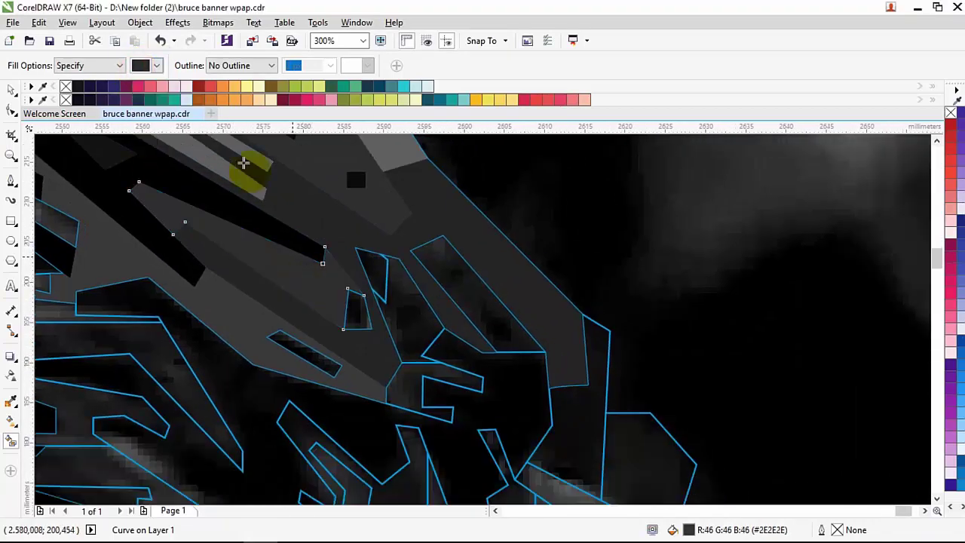
# Refill the long strand surrounding the small trapezoid with the darker sampled gray #111111
pyautogui.click(356, 287)
pyautogui.scroll(-1, 312, 355)
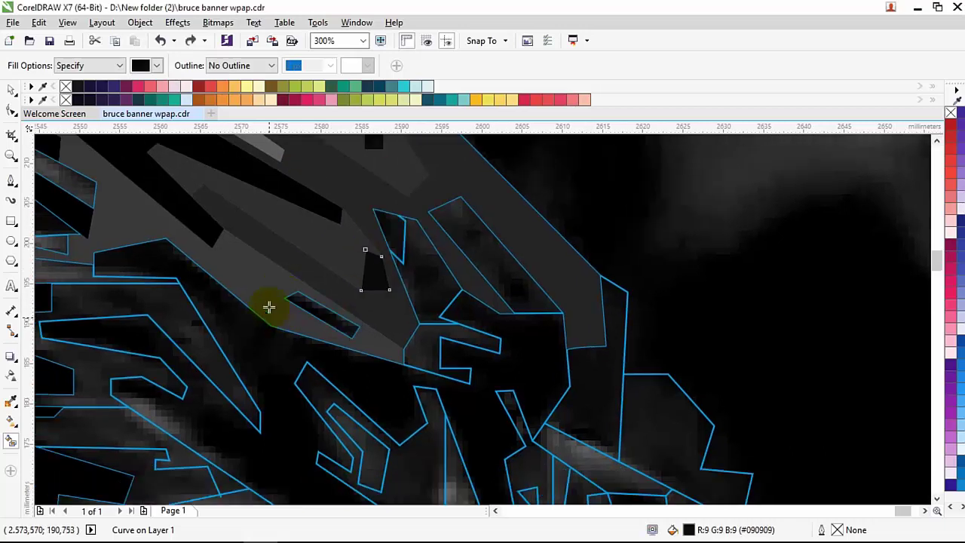
pyautogui.click(141, 65)
pyautogui.click(139, 173)
pyautogui.click(352, 236)
pyautogui.click(141, 65)
pyautogui.click(139, 172)
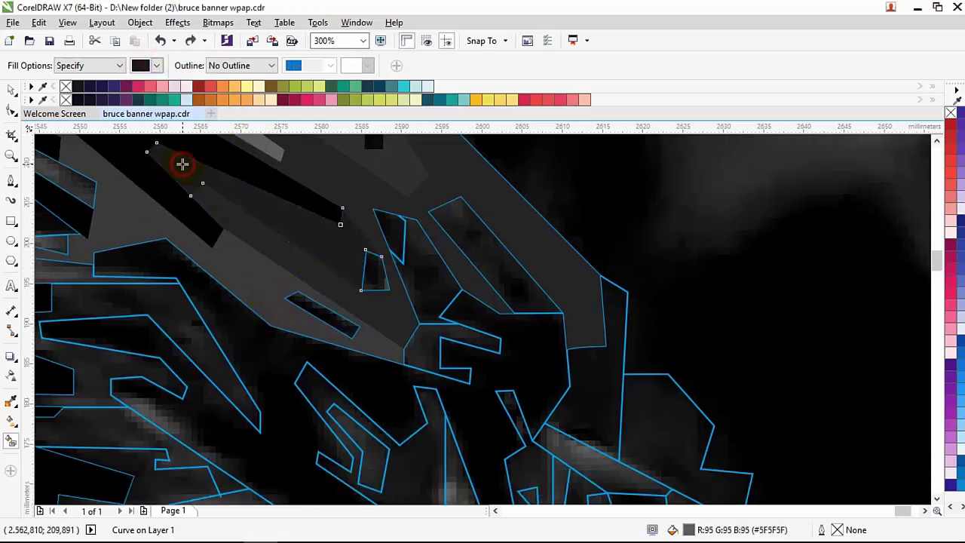
# Fill the small trapezoid with a color sampled from the photo and the narrow slanted strip below it with #090909
pyautogui.click(149, 66)
pyautogui.click(139, 173)
pyautogui.click(369, 249)
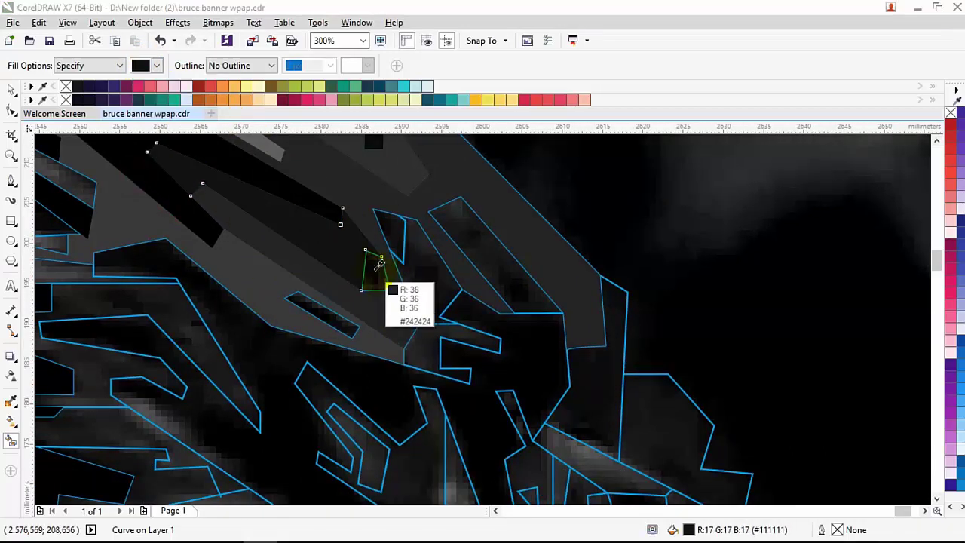
pyautogui.click(139, 173)
pyautogui.hscroll(2, 323, 290)
# Fill the large connected gap between the hair strands with black #000000 and the slanted four-sided strand near the hair edge with #0B0B0B
pyautogui.click(140, 65)
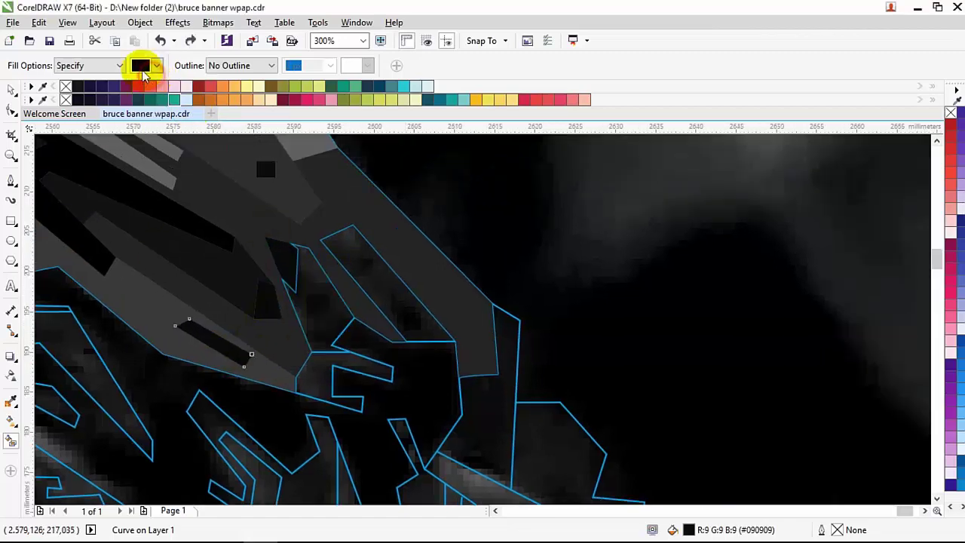
pyautogui.click(139, 172)
pyautogui.hscroll(-2, 397, 404)
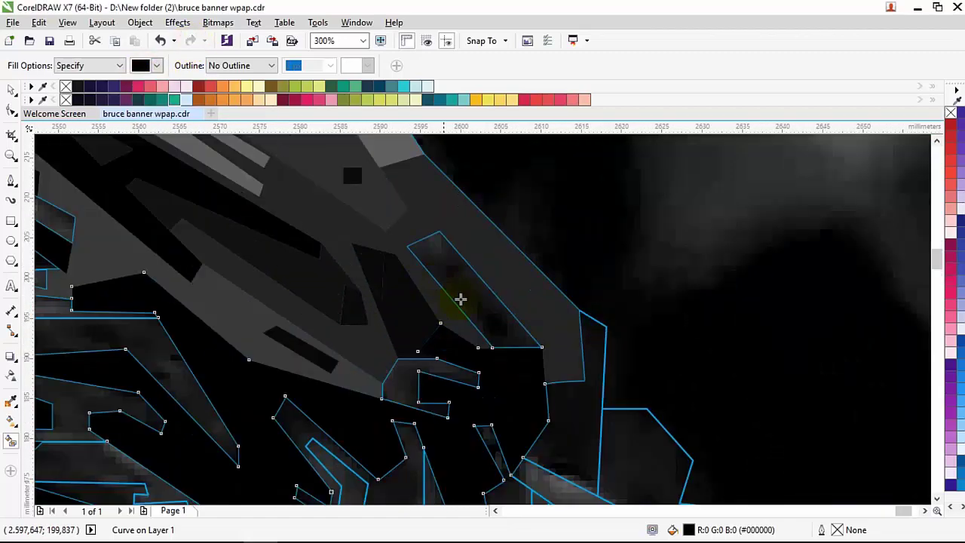
pyautogui.click(140, 64)
pyautogui.click(139, 172)
pyautogui.click(422, 327)
pyautogui.scroll(-5, 422, 328)
pyautogui.scroll(5, 323, 172)
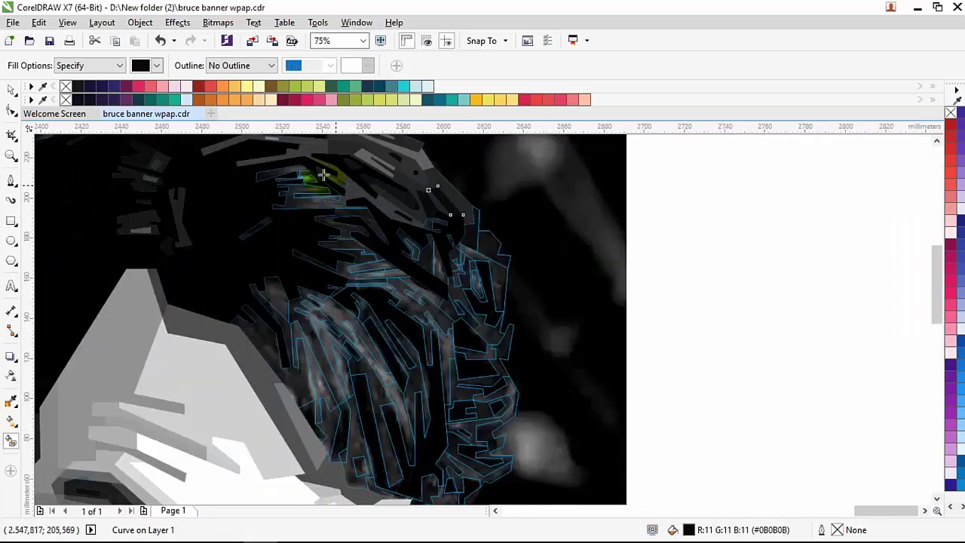
# Fill the angled strand in the middle of the hair with #3B3B3B and the jagged lock beside it with #1E1E1E
pyautogui.click(438, 225)
pyautogui.click(140, 65)
pyautogui.click(139, 172)
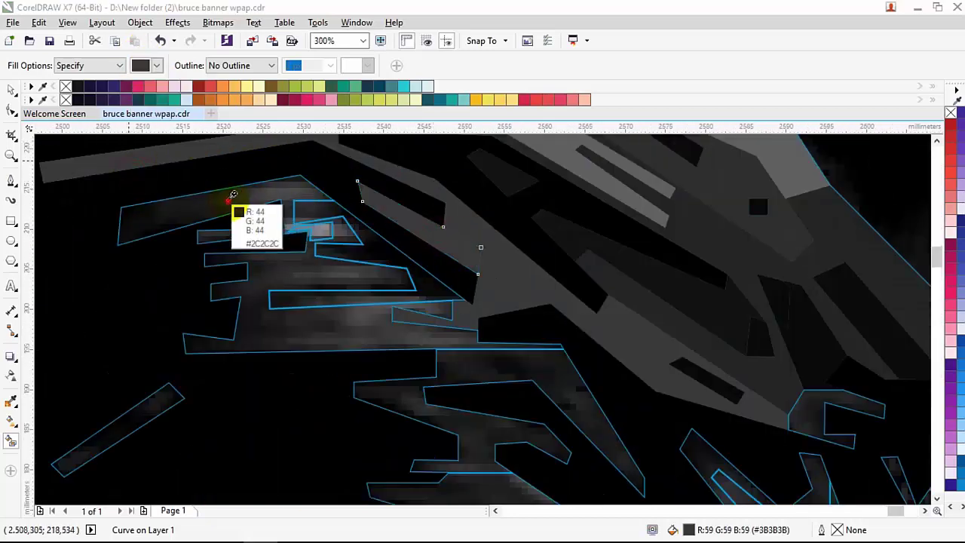
pyautogui.click(228, 200)
pyautogui.click(301, 215)
pyautogui.scroll(1, 302, 216)
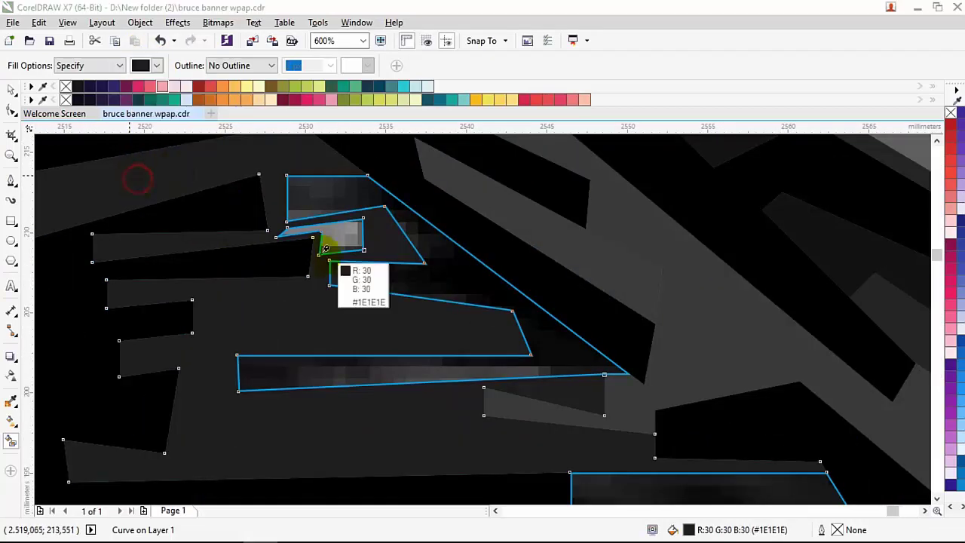
# Fill the angular shape inside the jagged lock with #0D0D0D and the branching locks beneath it with sampled dark gray #1E1E1E
pyautogui.click(415, 284)
pyautogui.scroll(-1, 336, 242)
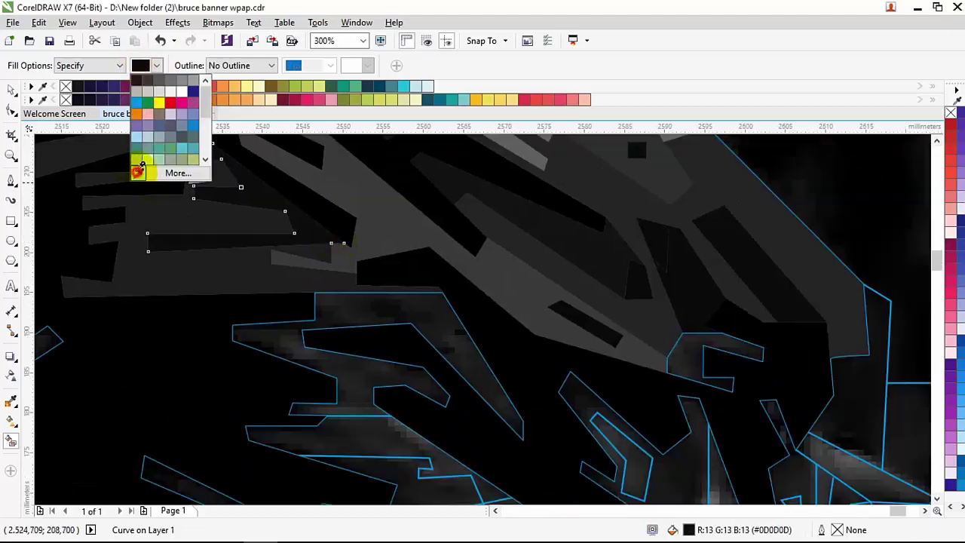
pyautogui.click(141, 170)
pyautogui.click(304, 239)
pyautogui.click(140, 65)
pyautogui.click(139, 173)
pyautogui.click(303, 248)
# Fill the wedge-shaped strand below the branching locks with sampled gray #313131
pyautogui.click(140, 65)
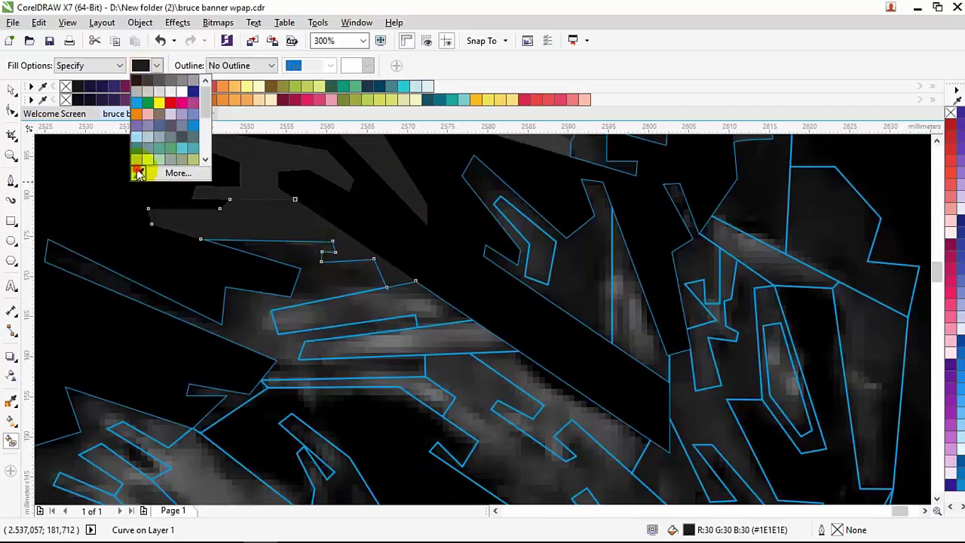
pyautogui.click(139, 173)
pyautogui.click(322, 287)
pyautogui.click(139, 173)
pyautogui.click(354, 308)
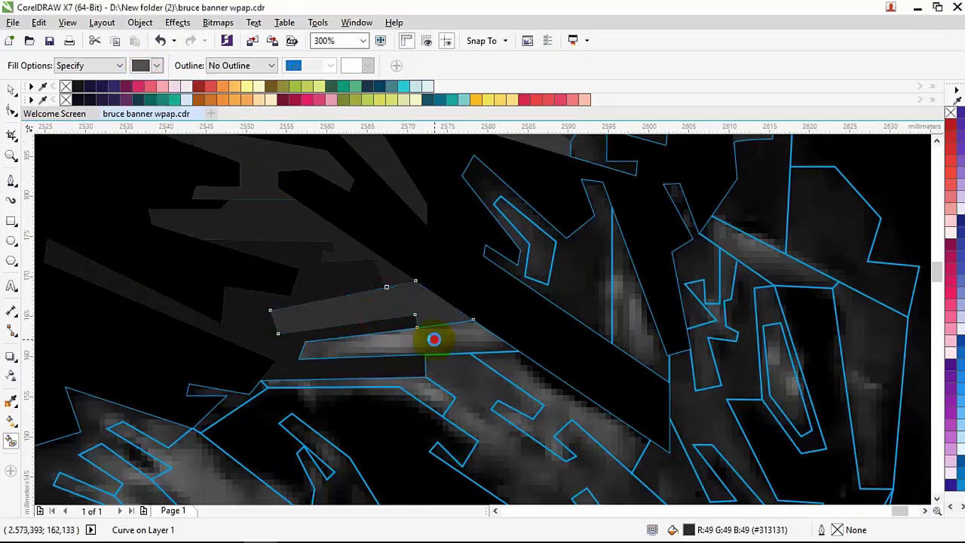
# Fill the tapering strand directly below the #313131 wedge with the lighter sampled gray #545454
pyautogui.click(433, 339)
pyautogui.click(140, 65)
pyautogui.click(139, 173)
pyautogui.click(261, 164)
# Fill the interlocking locks beneath with grays sampled from the photo and the thin bent strand above the fringe with #525252
pyautogui.click(140, 64)
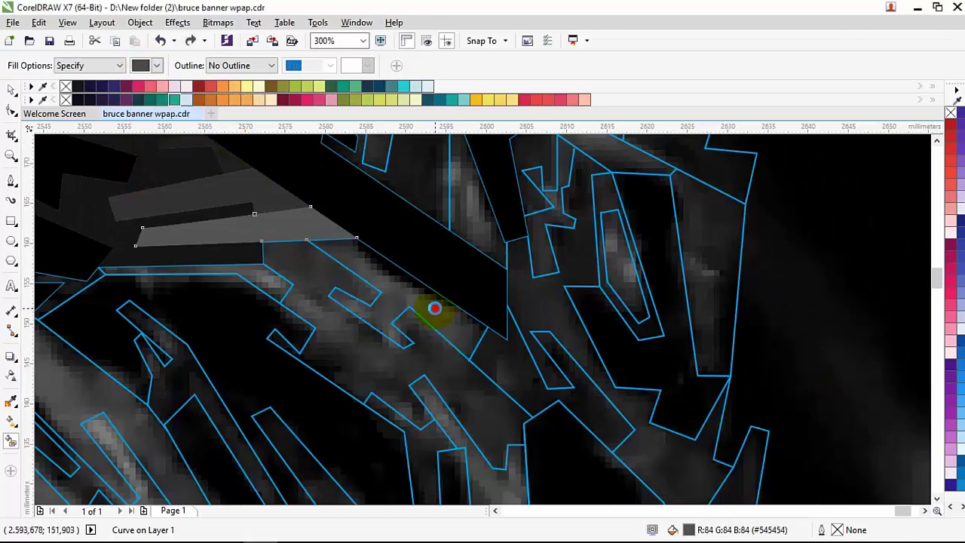
pyautogui.click(140, 172)
pyautogui.click(231, 253)
pyautogui.click(140, 65)
pyautogui.click(140, 173)
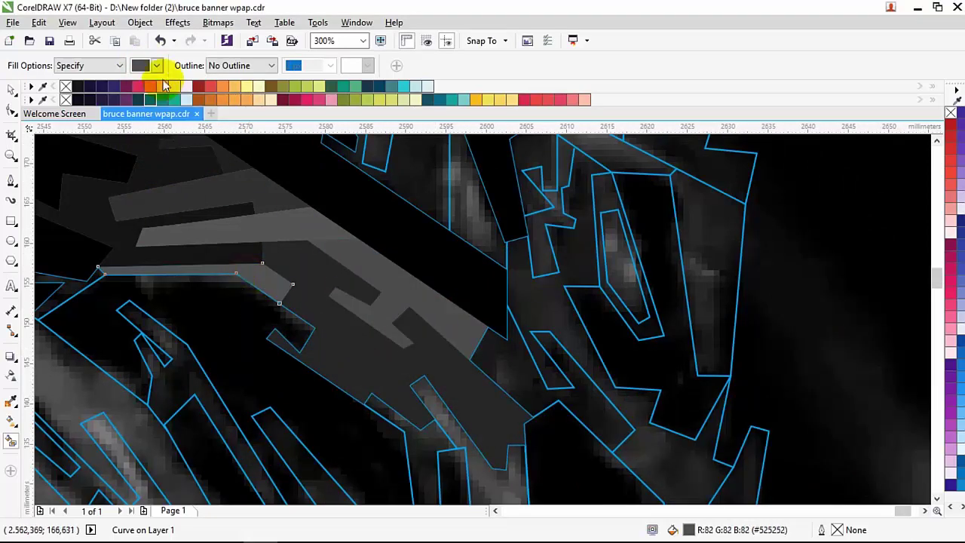
# Fill the large gap between the fringe strands with black #000000 and the small shape at its upper end with #111111
pyautogui.scroll(-2, 221, 352)
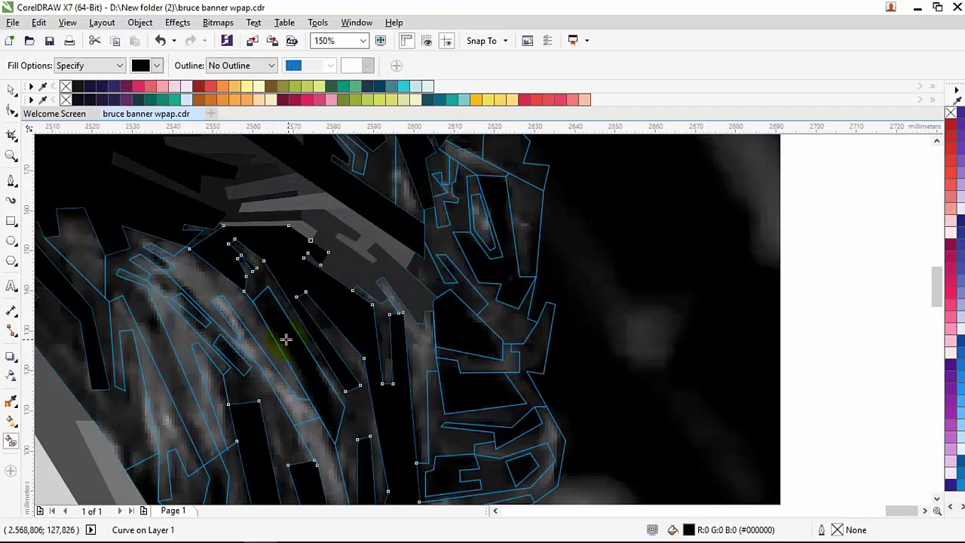
pyautogui.scroll(1, 286, 339)
pyautogui.click(140, 65)
pyautogui.click(140, 173)
pyautogui.scroll(-4, 215, 252)
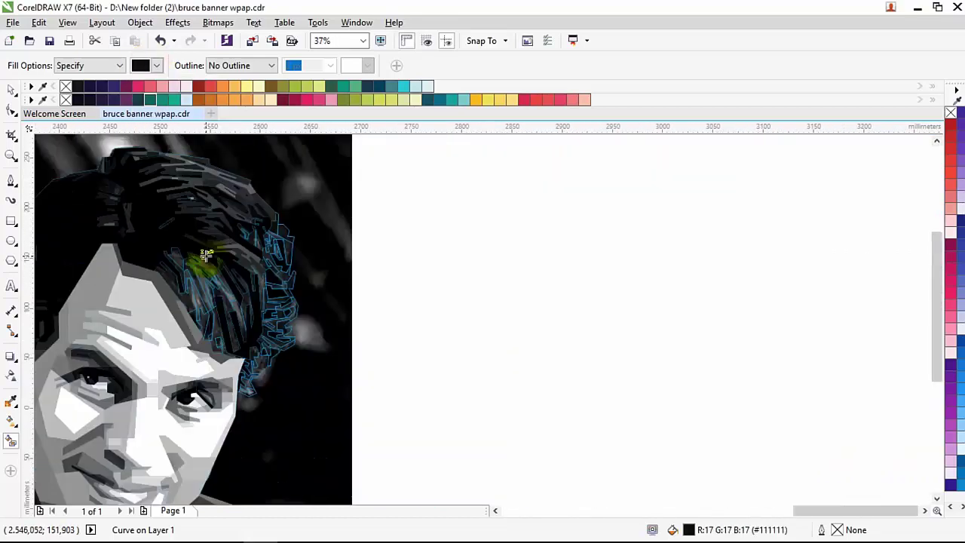
# Fill the lock at the start of the fringe above the forehead with sampled gray #2A2A2A
pyautogui.scroll(2, 206, 255)
pyautogui.click(140, 64)
pyautogui.click(140, 173)
pyautogui.scroll(3, 134, 270)
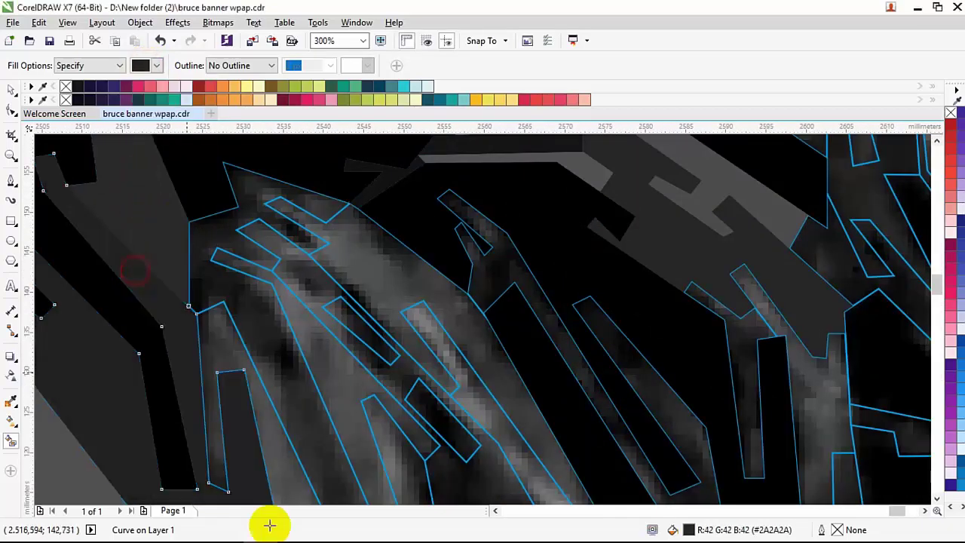
# Fill the forked lock along the forehead with a sampled dark gray and the long fringe strand next to it with #202020
pyautogui.scroll(-2, 216, 372)
pyautogui.click(151, 351)
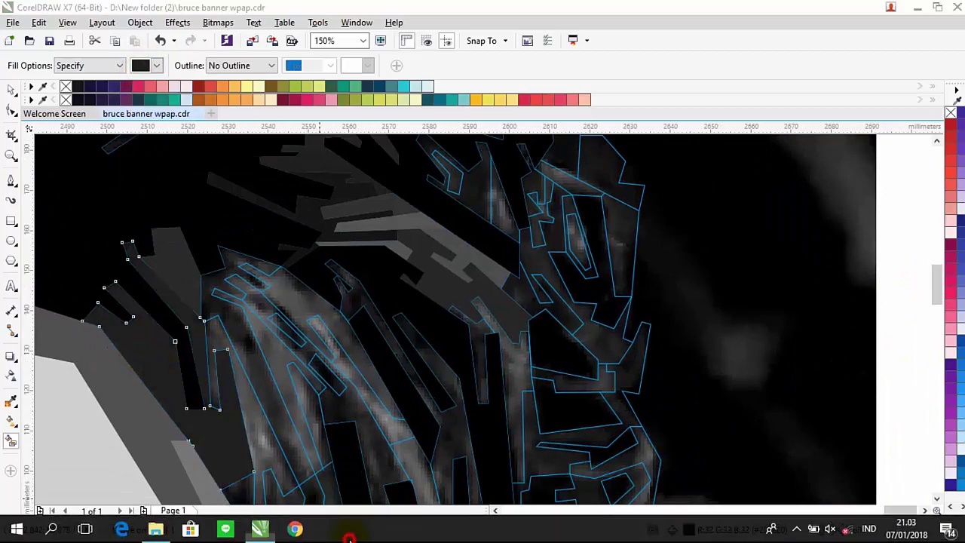
pyautogui.click(156, 65)
pyautogui.click(151, 170)
pyautogui.click(247, 289)
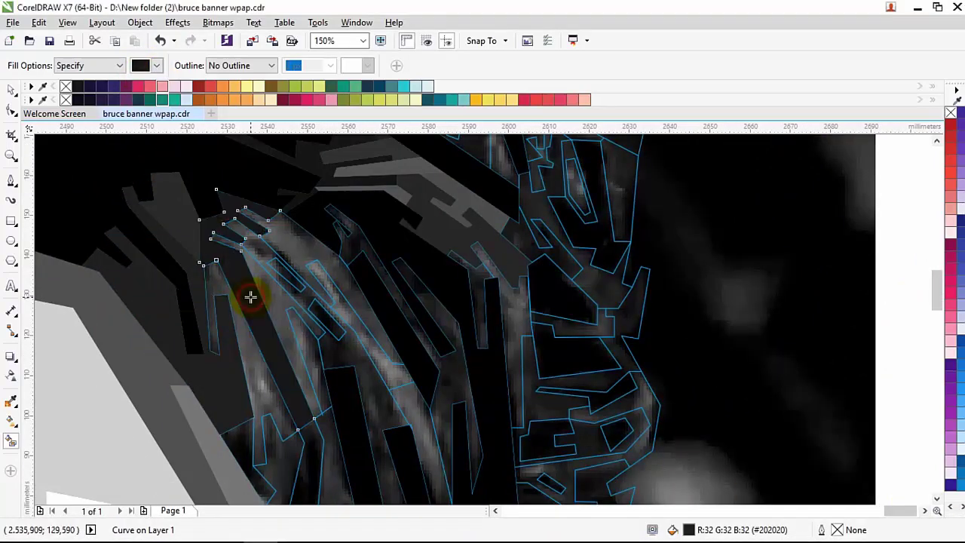
# Fill the lighter fringe strands with sampled grays and the small wedge beside the forehead with #030303
pyautogui.click(157, 65)
pyautogui.click(151, 170)
pyautogui.click(266, 263)
pyautogui.click(157, 65)
pyautogui.click(151, 170)
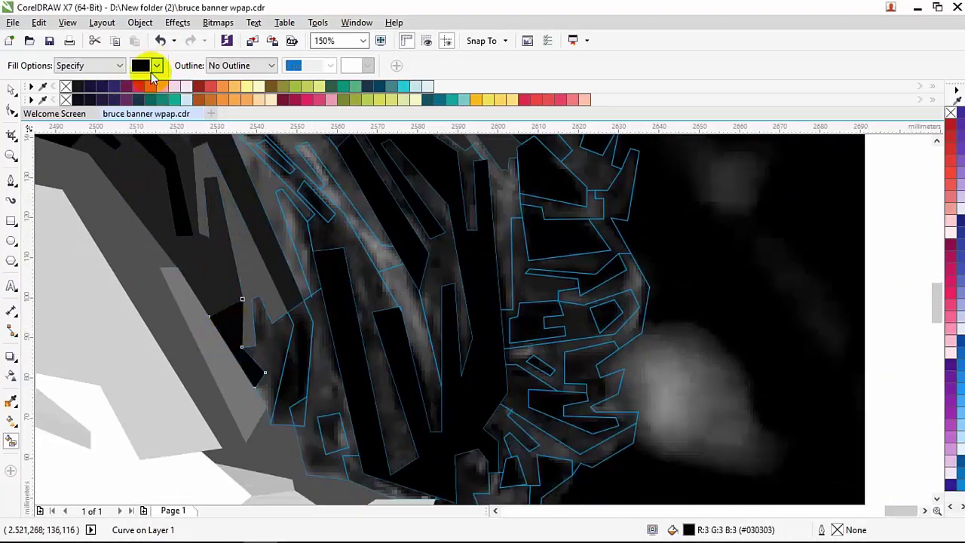
# Fill the narrow shape below the fringe strands with #0B0B0B and the thin slanted strand above it with #333333
pyautogui.click(156, 64)
pyautogui.click(150, 171)
pyautogui.click(143, 168)
pyautogui.click(317, 334)
pyautogui.click(156, 65)
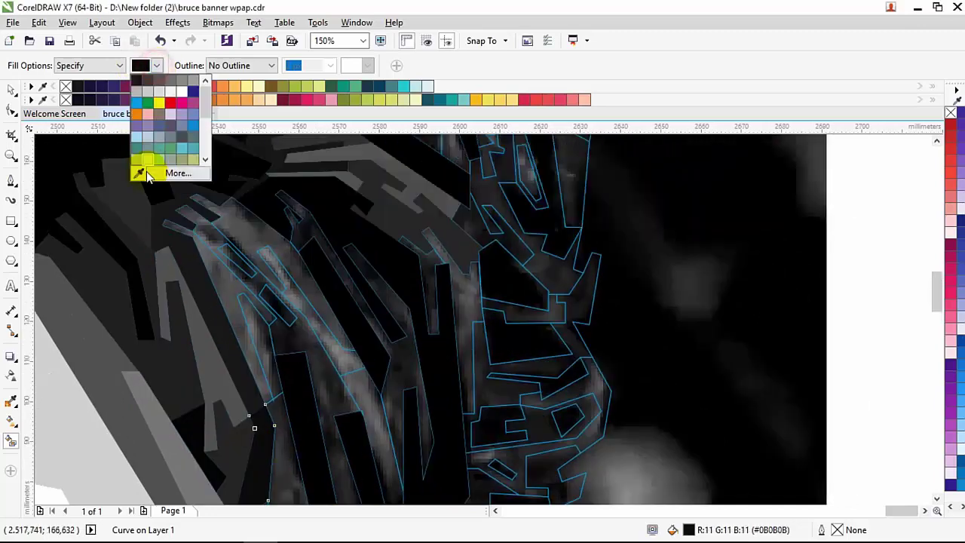
pyautogui.click(146, 171)
pyautogui.click(233, 294)
# Fill the area around the long black fringe blocks with #1E1E1E and the narrow slanted slots above them with #030303
pyautogui.click(157, 65)
pyautogui.click(138, 174)
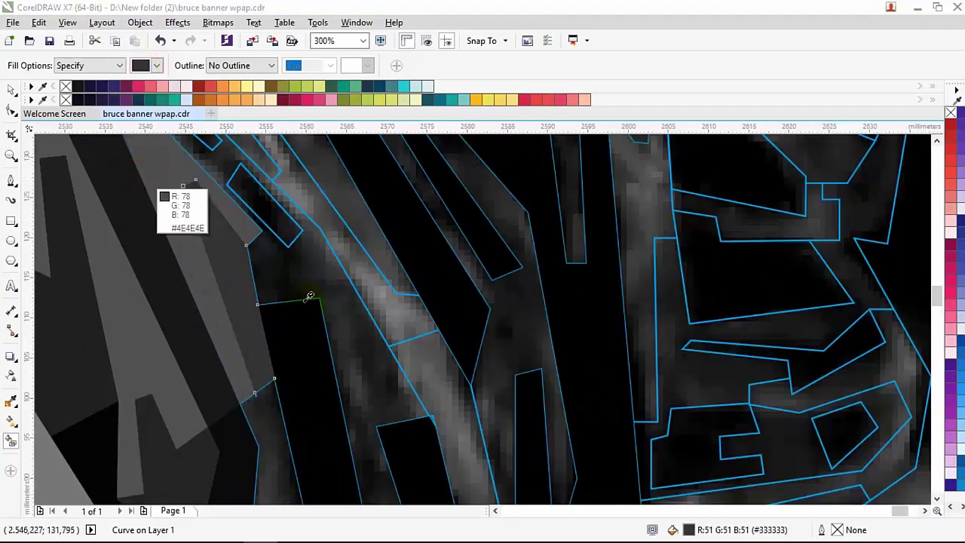
pyautogui.click(322, 275)
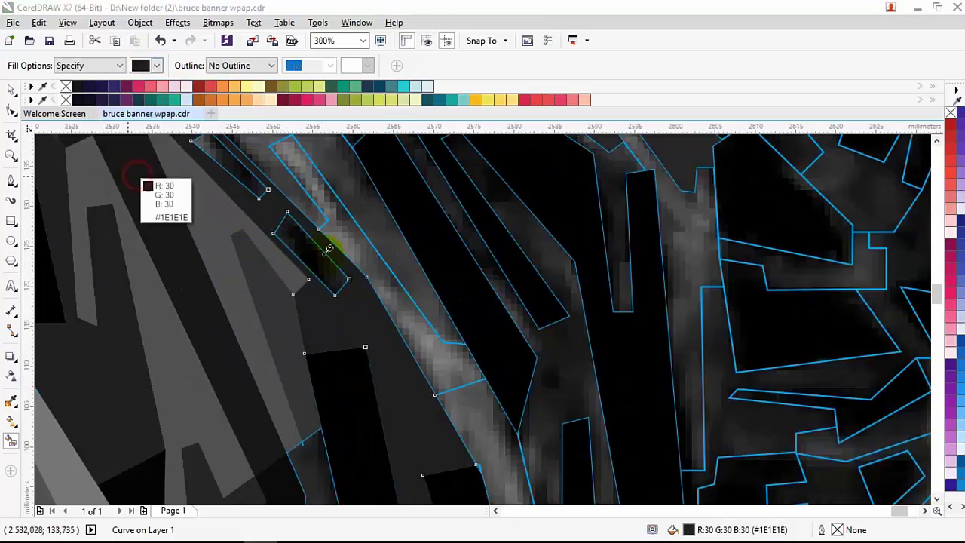
pyautogui.click(263, 252)
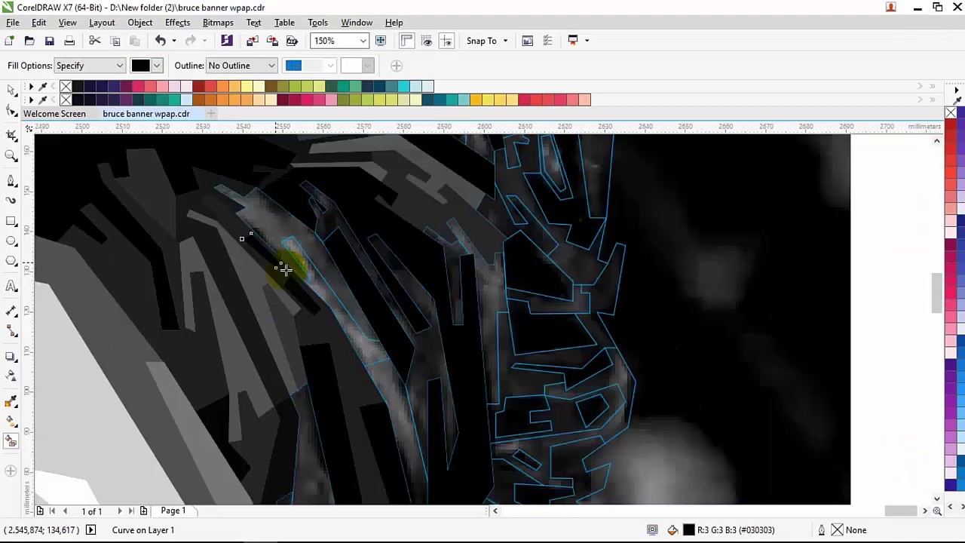
# Fill the broad curved lock along the top of the fringe with sampled gray #414141
pyautogui.scroll(-1, 283, 269)
pyautogui.scroll(1, 274, 244)
pyautogui.click(279, 276)
pyautogui.scroll(1, 279, 276)
# Try filling the small forked strand beside the curved lock with a sampled dark color, and undo that fill
pyautogui.click(157, 65)
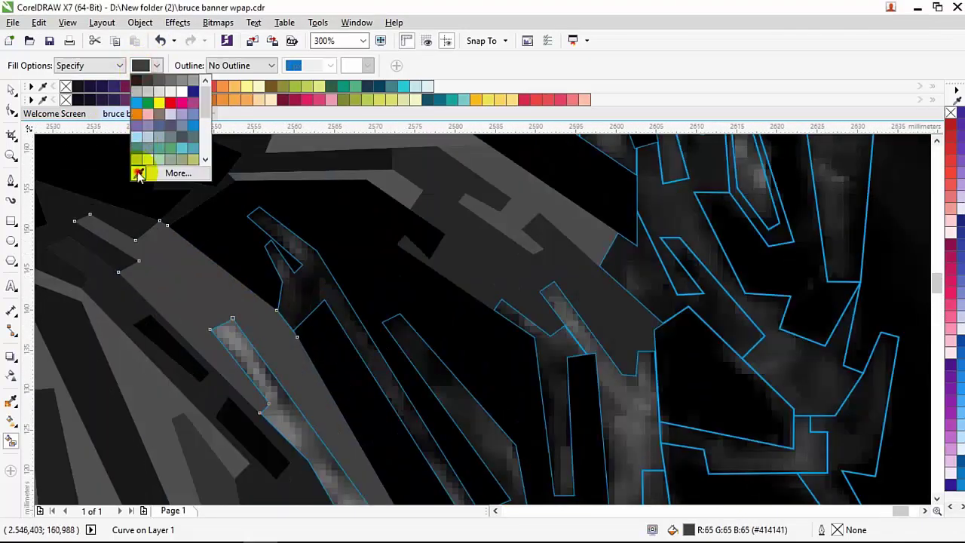
pyautogui.click(139, 174)
pyautogui.click(302, 262)
pyautogui.scroll(-1, 302, 262)
pyautogui.hotkey('ctrl', 'z')
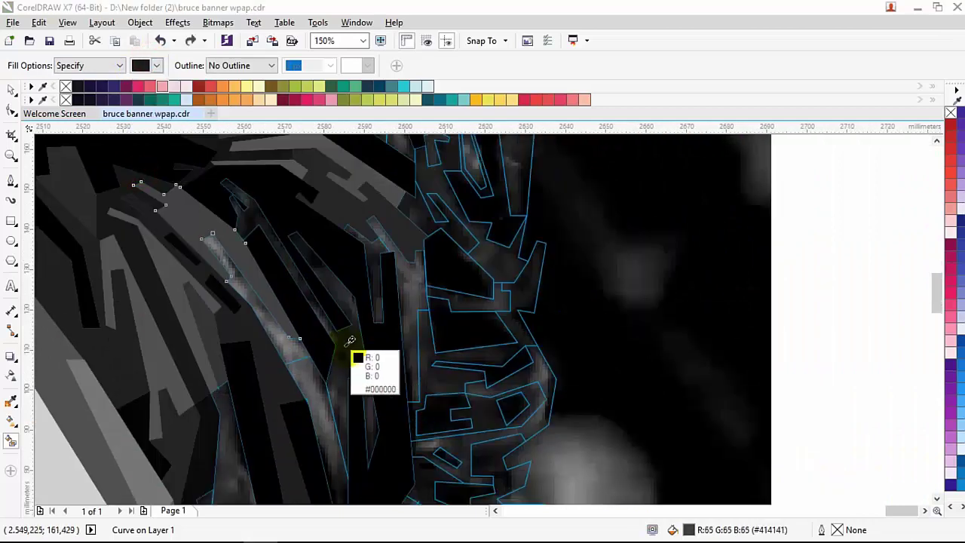
# Fill the long tapering fringe strand with #3F3F3F and a shape near the fringe's lower end with #151515
pyautogui.click(279, 332)
pyautogui.click(157, 65)
pyautogui.click(141, 168)
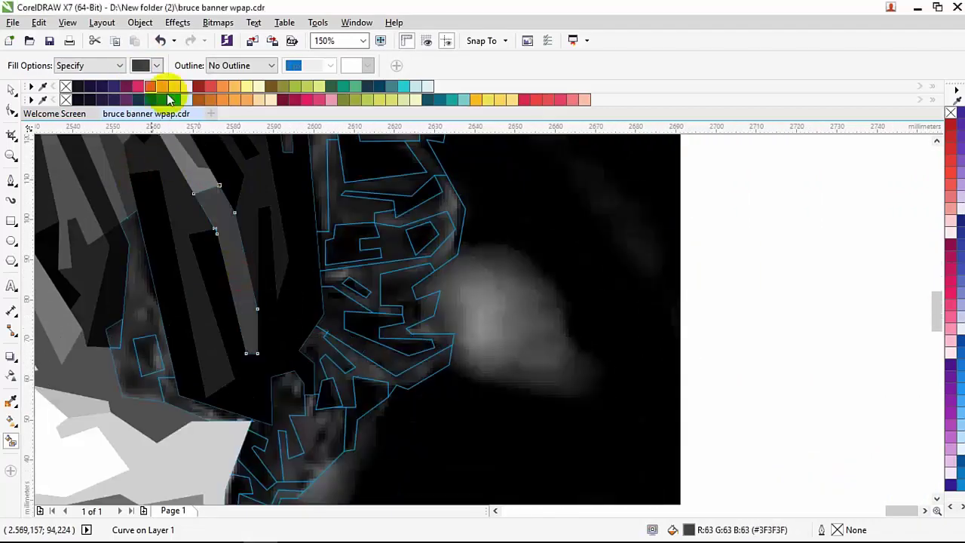
pyautogui.click(148, 300)
pyautogui.click(157, 64)
pyautogui.click(139, 172)
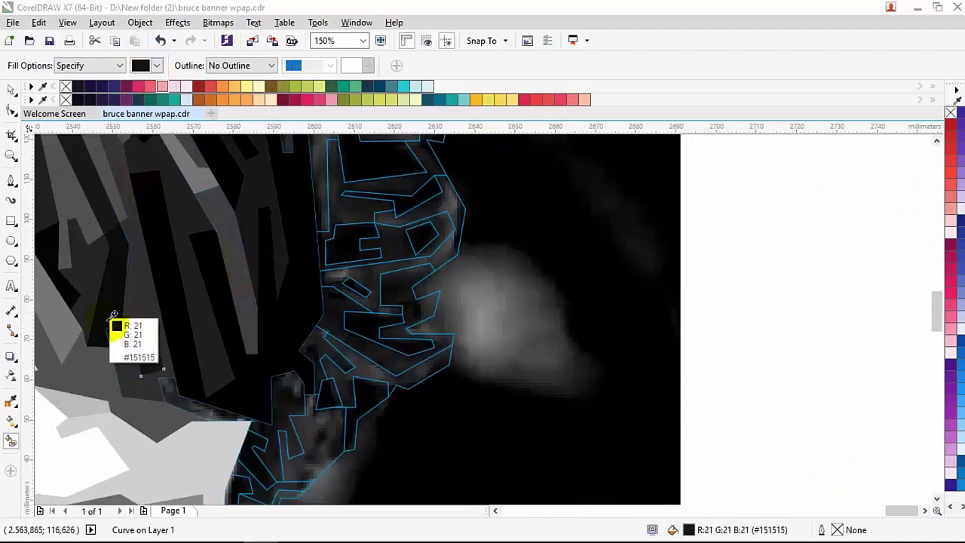
# Fill another shape near the lower end of the fringe with sampled gray #282828
pyautogui.click(156, 276)
pyautogui.click(157, 65)
pyautogui.click(138, 172)
pyautogui.click(156, 301)
# Fill the isolated thin strand inside the black hair area with near-black #090909
pyautogui.scroll(-4, 157, 302)
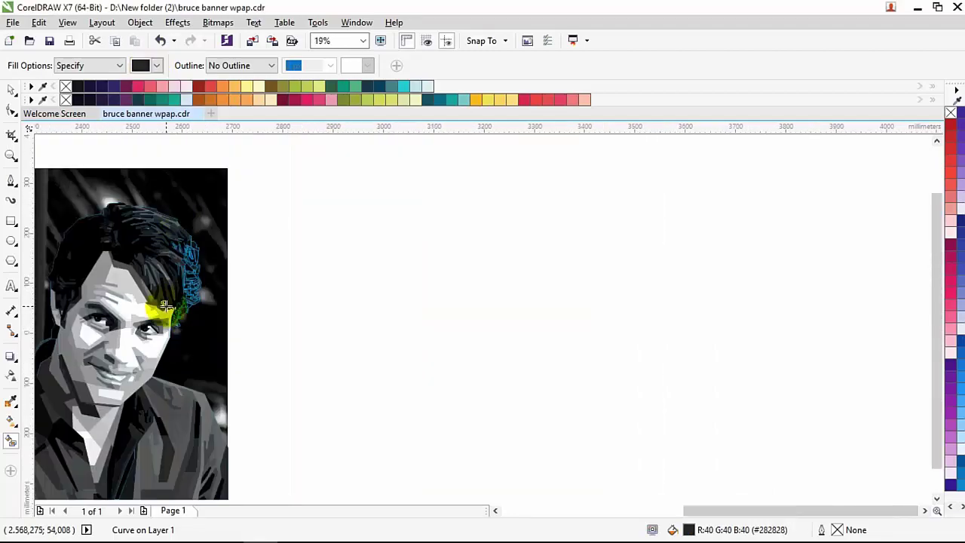
pyautogui.scroll(2, 68, 230)
pyautogui.scroll(3, 72, 226)
pyautogui.click(150, 65)
pyautogui.click(160, 241)
pyautogui.scroll(-3, 161, 241)
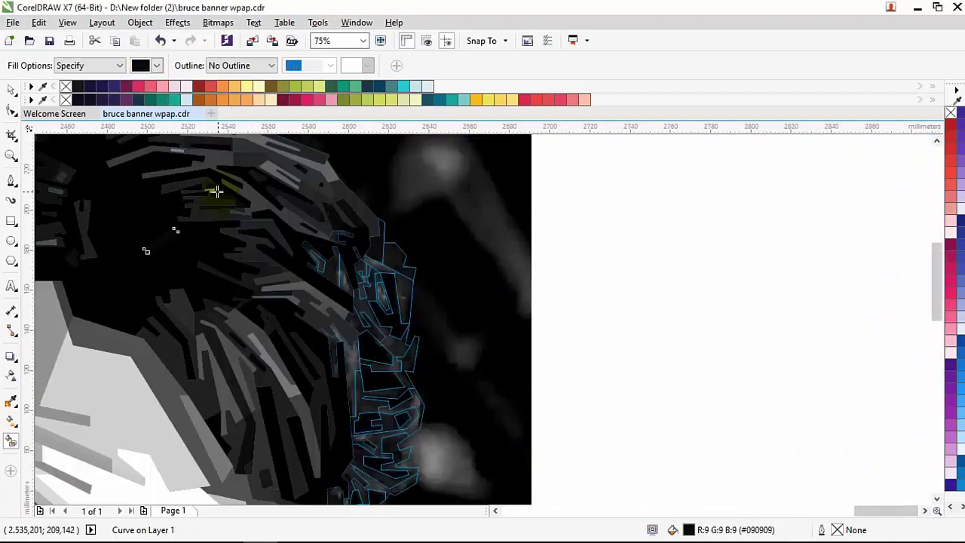
# Fill the angular lock near the side of the hair with #151515 and the bent strip inside it with #282828
pyautogui.scroll(4, 231, 233)
pyautogui.click(157, 65)
pyautogui.click(144, 170)
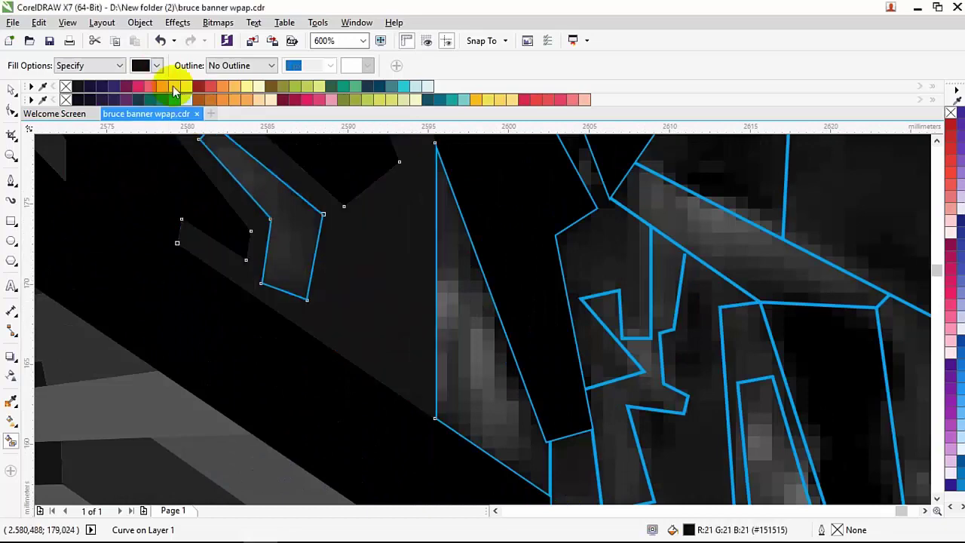
pyautogui.click(290, 219)
pyautogui.scroll(-4, 296, 202)
pyautogui.scroll(3, 297, 202)
# Fill the hook-shaped strand with a sampled dark gray and the tall shape at the outer hair edge with #0B0B0B
pyautogui.click(157, 65)
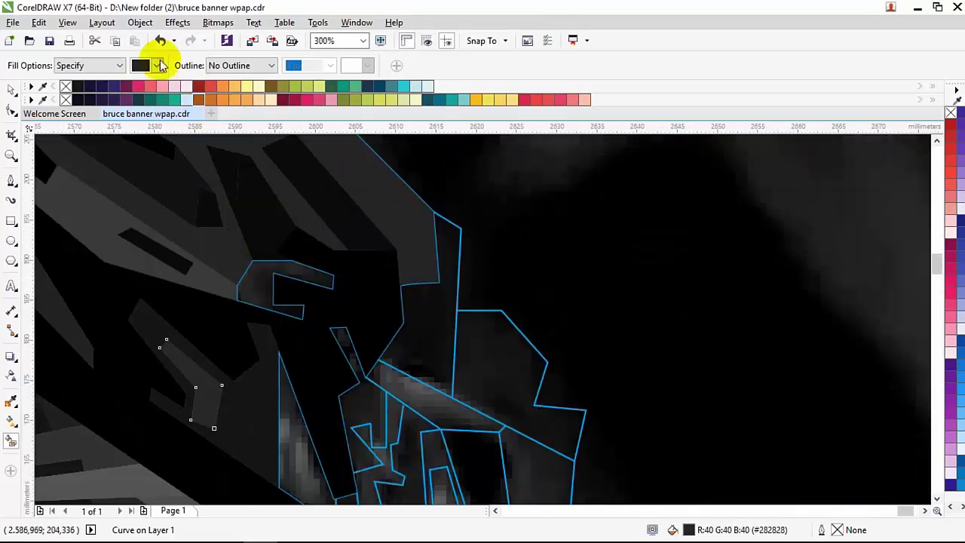
pyautogui.click(144, 171)
pyautogui.click(258, 282)
pyautogui.scroll(-3, 259, 282)
pyautogui.click(157, 65)
pyautogui.click(144, 170)
pyautogui.click(386, 215)
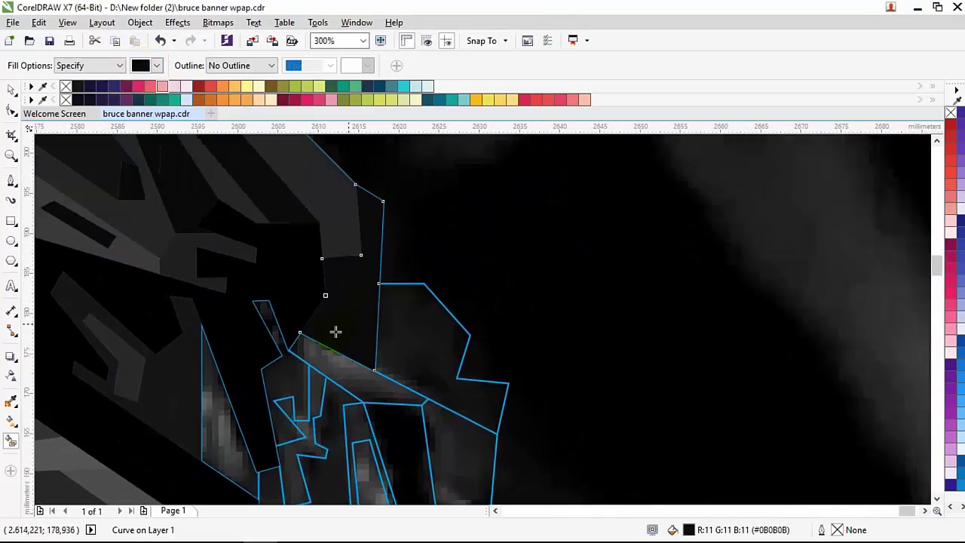
# Fill the tall wedge-shaped strand with #3D3D3D and close the open outline of the jagged shape beside it with the Pen tool
pyautogui.click(274, 338)
pyautogui.click(157, 64)
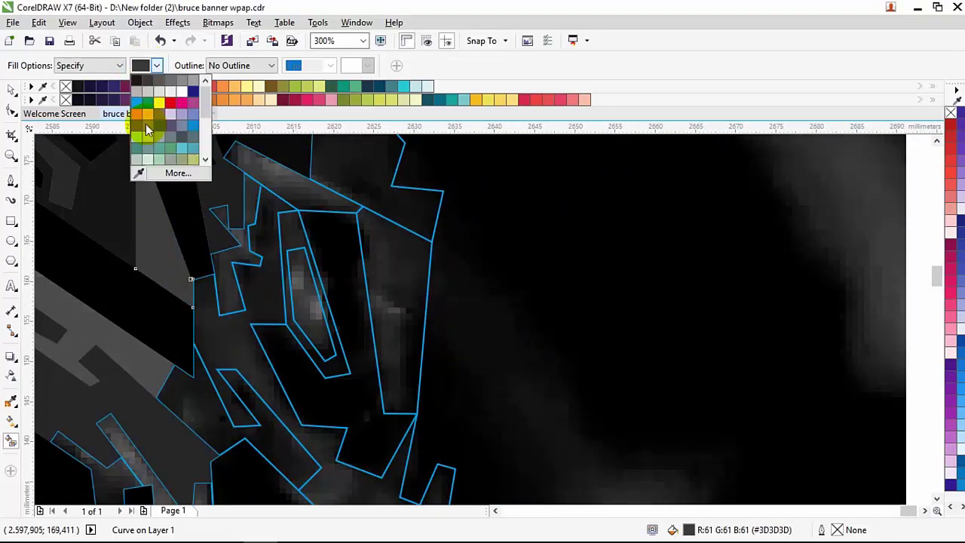
pyautogui.click(144, 171)
pyautogui.scroll(1, 251, 243)
pyautogui.scroll(2, 251, 242)
pyautogui.click(11, 180)
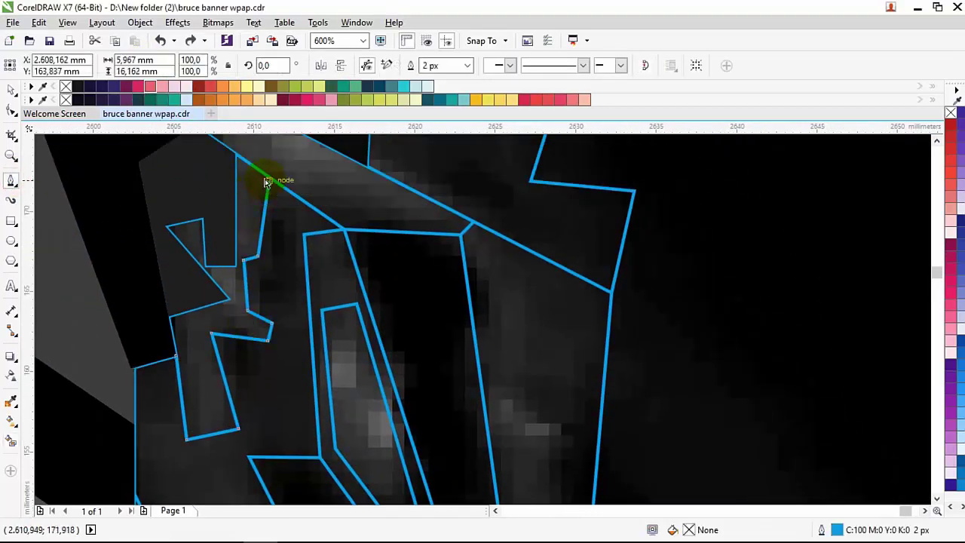
pyautogui.click(271, 180)
# Fill the jagged shape with #2A2A2A and the larger area extending below it with #1E1E1E
pyautogui.click(155, 66)
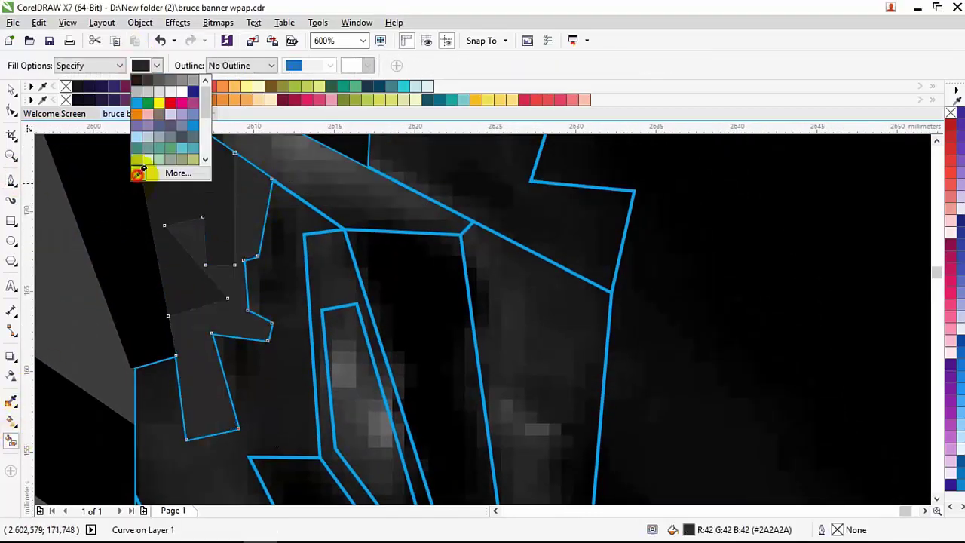
pyautogui.click(138, 168)
pyautogui.scroll(-1, 291, 340)
pyautogui.click(291, 340)
pyautogui.scroll(-1, 370, 366)
# Fill the dark area around the pointed strips with black #000000 and the long pointed strip with a sampled dark gray
pyautogui.click(157, 66)
pyautogui.click(138, 168)
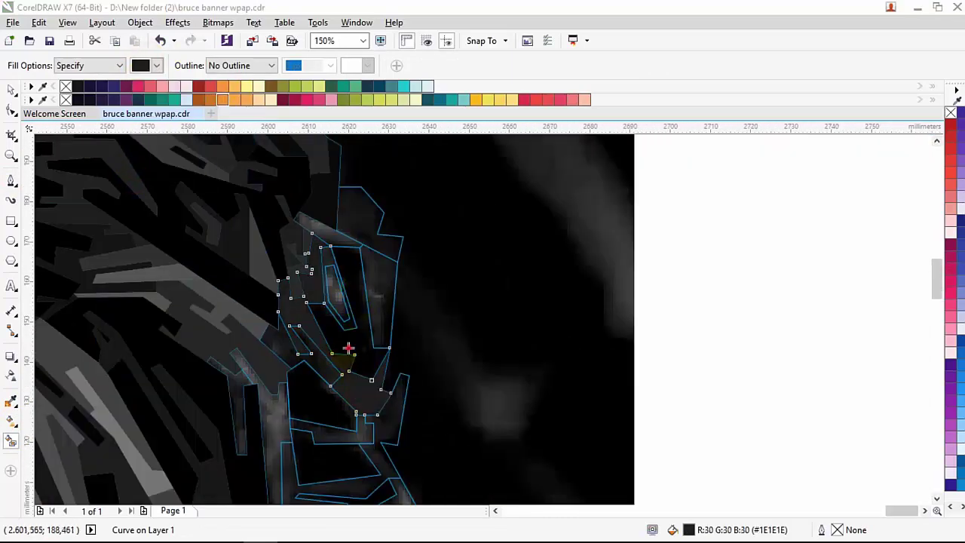
pyautogui.click(348, 349)
pyautogui.scroll(2, 349, 349)
pyautogui.click(157, 66)
pyautogui.click(138, 168)
pyautogui.click(287, 155)
pyautogui.click(157, 67)
pyautogui.click(138, 168)
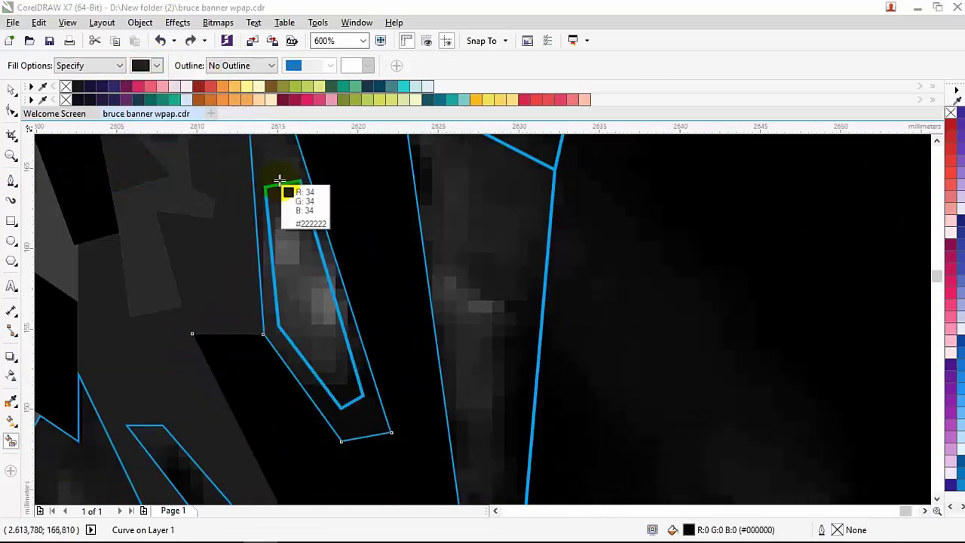
pyautogui.click(276, 187)
# Fill the sliver inside the long pointed strip with sampled gray #3D3D3D
pyautogui.click(157, 66)
pyautogui.click(138, 168)
pyautogui.click(295, 287)
pyautogui.scroll(-2, 295, 286)
# Fill the slanted band above the strips with sampled gray and the tall shape at the outer hair edge with #1E1E1E
pyautogui.click(157, 67)
pyautogui.click(139, 173)
pyautogui.click(288, 234)
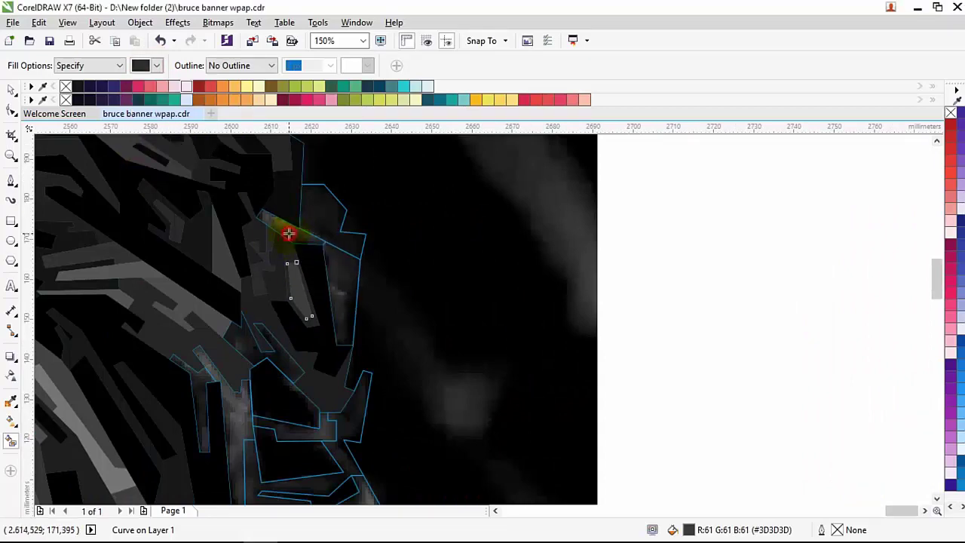
pyautogui.click(339, 239)
pyautogui.click(157, 67)
pyautogui.click(138, 173)
pyautogui.click(342, 312)
pyautogui.scroll(-2, 333, 276)
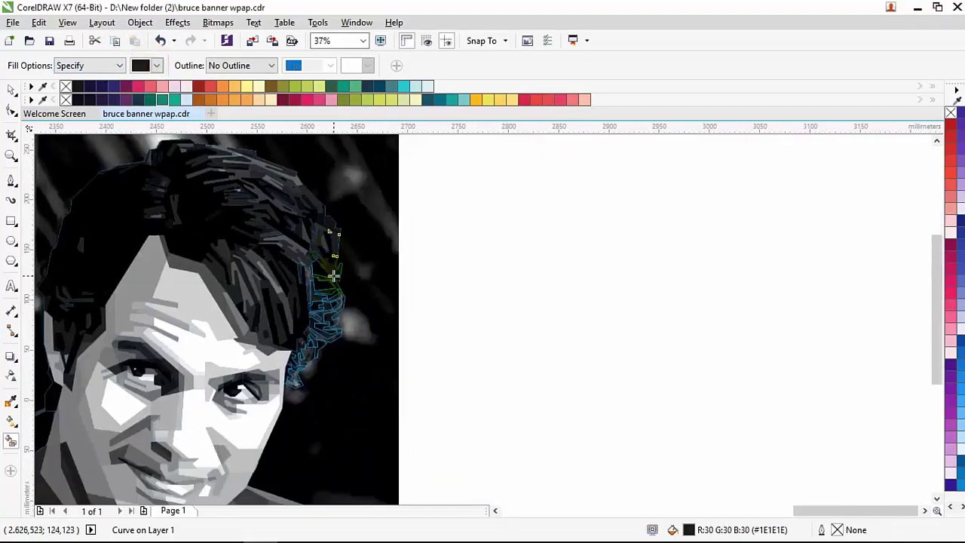
# Fill the irregular dark shape just above the large polygon with sampled near-black #0F0F0F
pyautogui.scroll(3, 333, 276)
pyautogui.click(156, 66)
pyautogui.click(139, 172)
pyautogui.click(259, 278)
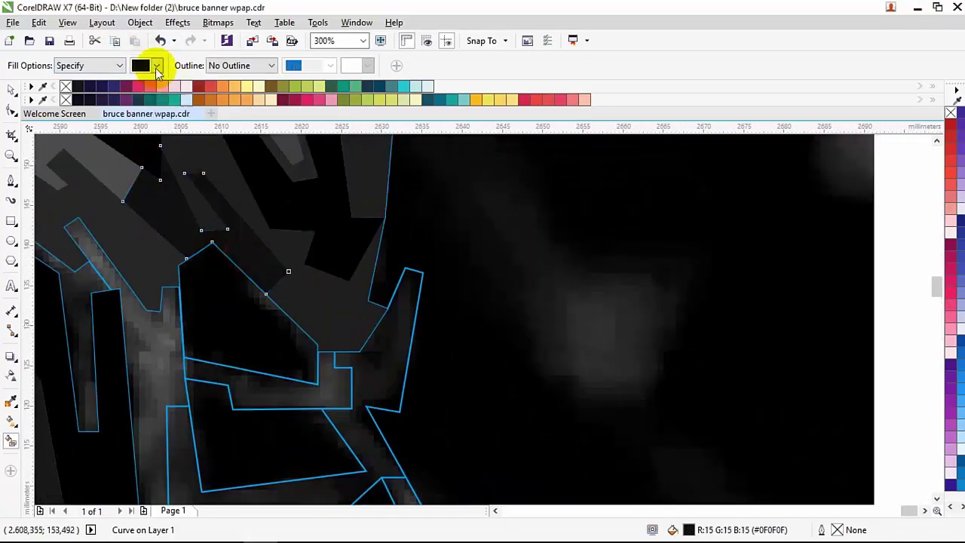
# Try to fill the large dark polygon in the side hair with sampled black
pyautogui.click(157, 67)
pyautogui.click(139, 173)
pyautogui.click(277, 337)
pyautogui.click(156, 66)
pyautogui.click(139, 173)
pyautogui.click(151, 216)
pyautogui.scroll(-1, 223, 284)
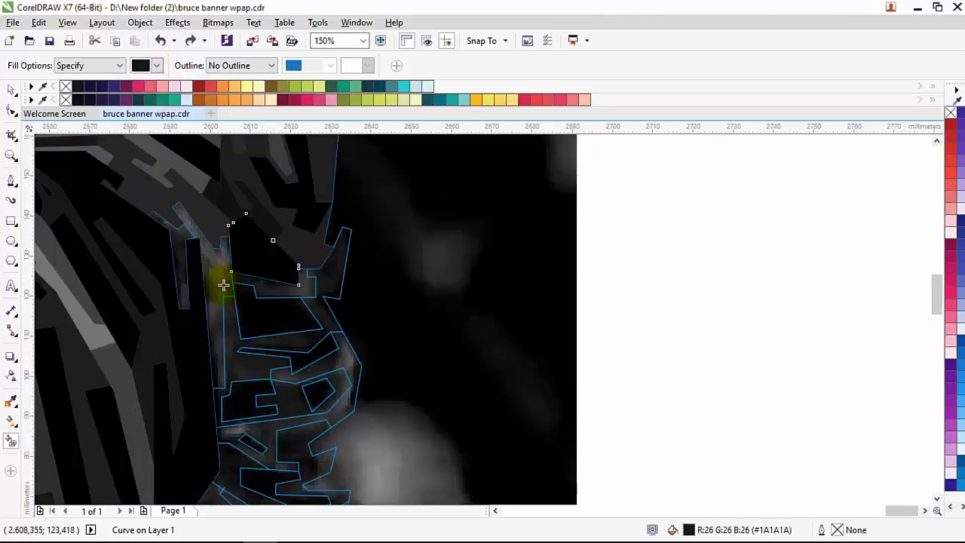
# Try to fill the narrow band directly below the large polygon with #1A1A1A
pyautogui.scroll(1, 259, 287)
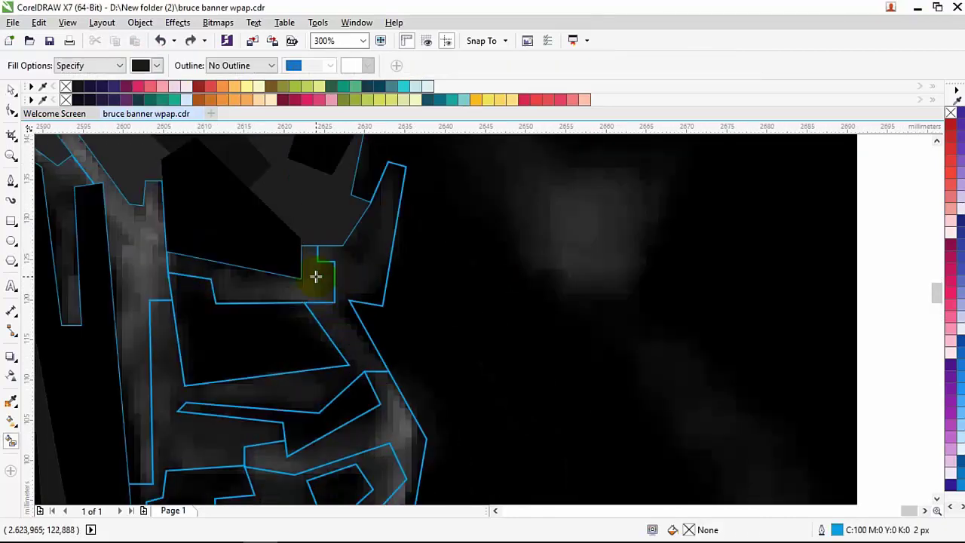
pyautogui.moveTo(304, 287); pyautogui.dragTo(391, 292)
pyautogui.click(352, 278)
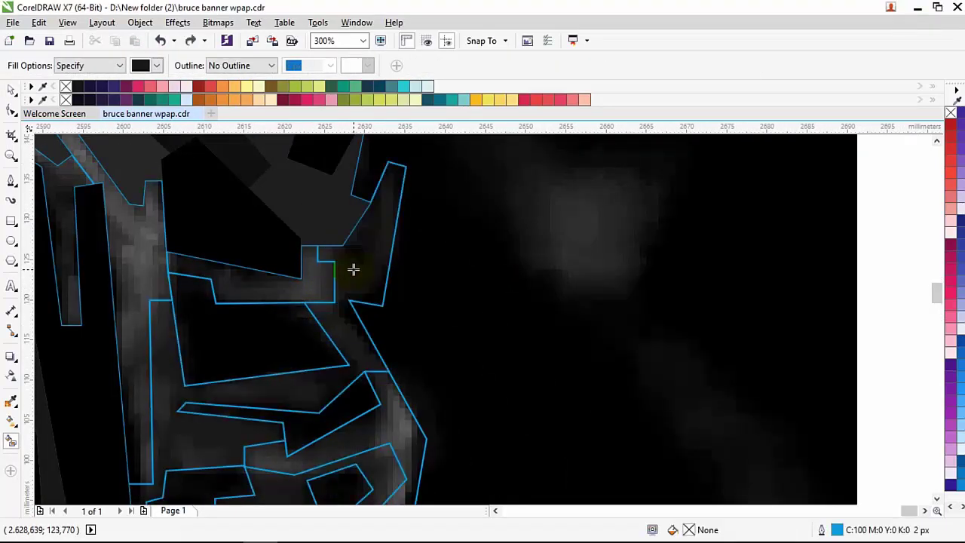
pyautogui.scroll(-1, 310, 278)
pyautogui.scroll(2, 248, 283)
# Try to close the inner end of the narrow band with the Pen tool and fill it with #1A1A1A
pyautogui.click(12, 181)
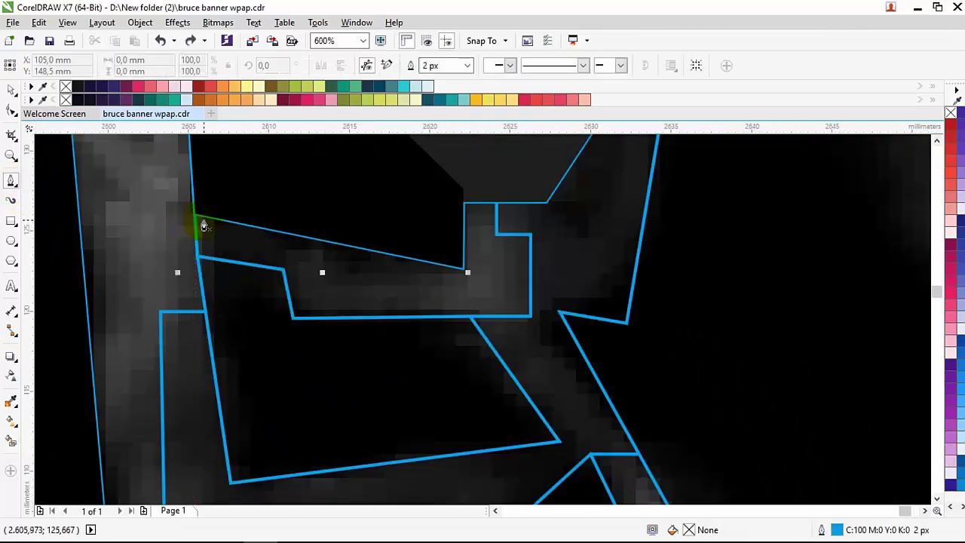
pyautogui.click(203, 225)
pyautogui.scroll(-1, 202, 223)
pyautogui.click(12, 431)
pyautogui.click(258, 254)
pyautogui.scroll(-2, 264, 260)
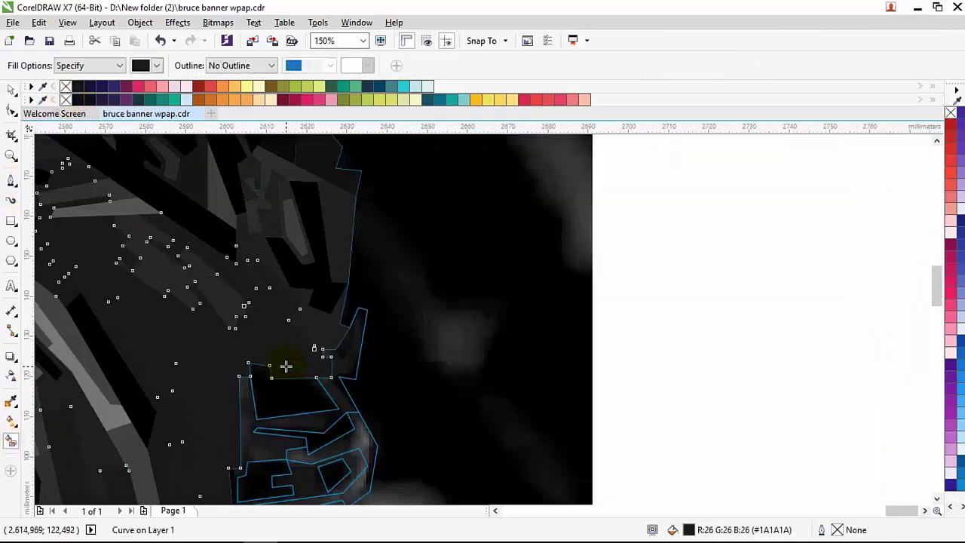
pyautogui.click(267, 293)
pyautogui.scroll(2, 267, 292)
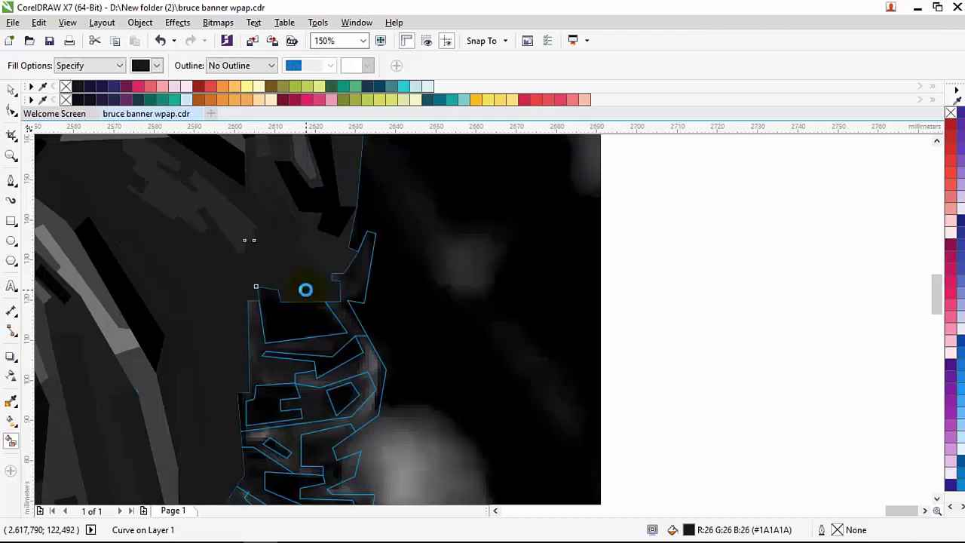
# Try to close the band's upper end with a short horizontal Pen line about 2 mm long
pyautogui.scroll(1, 300, 290)
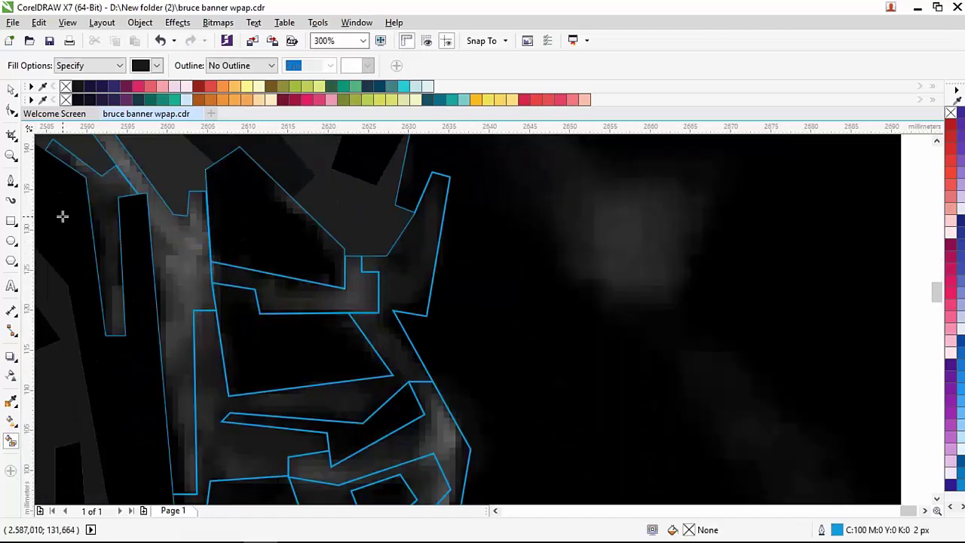
pyautogui.click(286, 289)
pyautogui.click(12, 181)
pyautogui.scroll(-2, 291, 293)
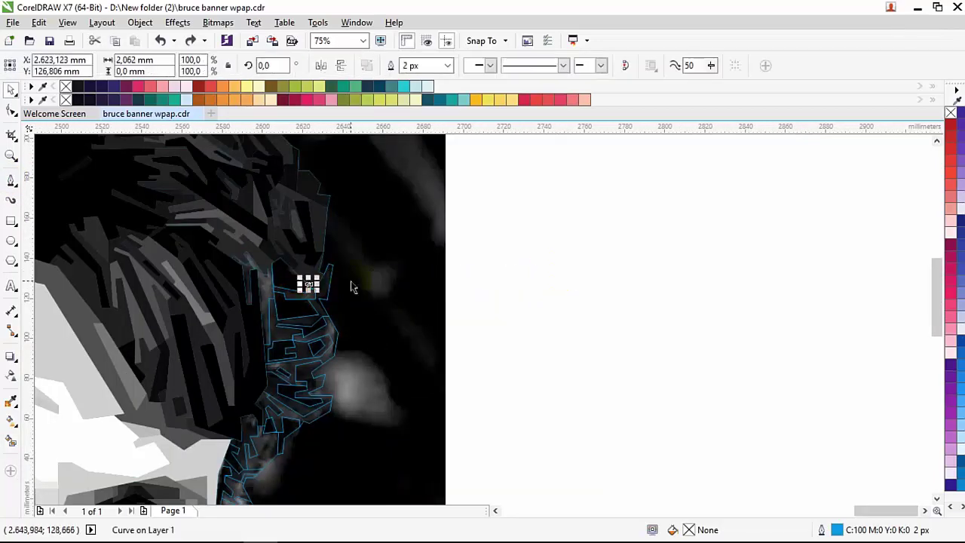
pyautogui.click(373, 291)
pyautogui.scroll(2, 248, 228)
pyautogui.scroll(-5, 248, 228)
pyautogui.scroll(5, 248, 228)
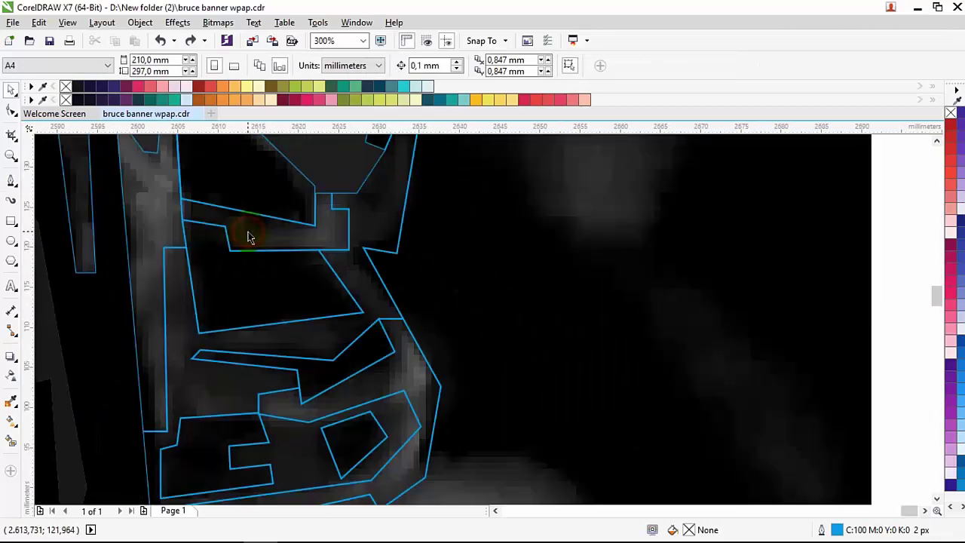
# Redraw the band below the large polygon as a closed outline, filling the band with #1A1A1A and the polygon with black
pyautogui.rightClick(250, 238)
pyautogui.scroll(1, 231, 226)
pyautogui.rightClick(244, 260)
pyautogui.click(252, 248)
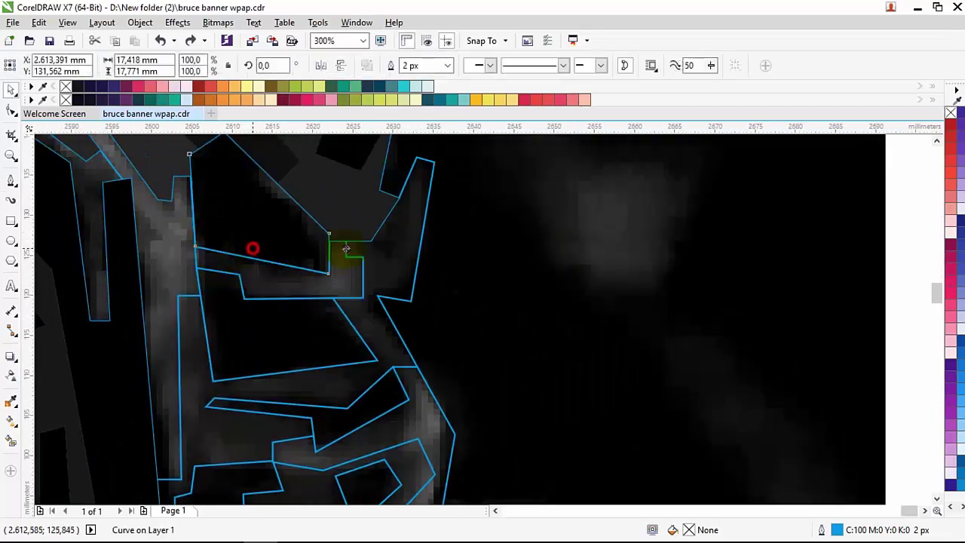
pyautogui.click(530, 250)
pyautogui.scroll(1, 123, 238)
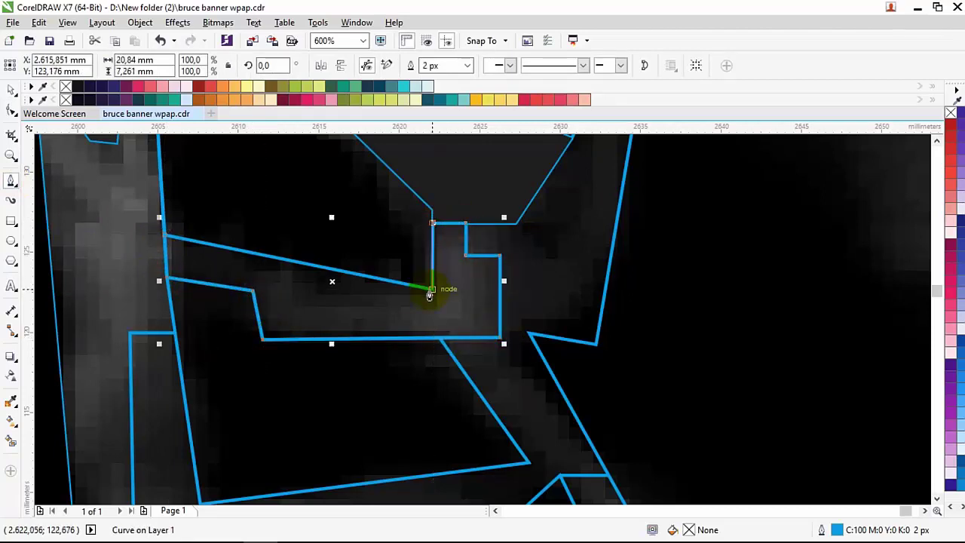
pyautogui.click(162, 233)
pyautogui.scroll(-1, 357, 314)
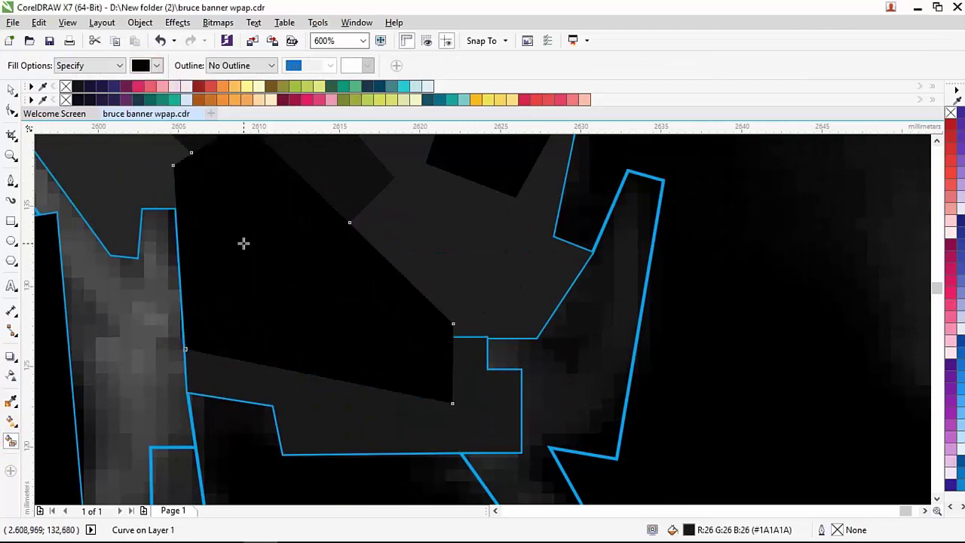
# Fill the long vertical strip beside the polygon with sampled gray and the thin strand next to it with #1E1E1E
pyautogui.scroll(-2, 243, 243)
pyautogui.click(156, 66)
pyautogui.click(140, 174)
pyautogui.click(174, 287)
pyautogui.click(110, 272)
pyautogui.scroll(-3, 110, 272)
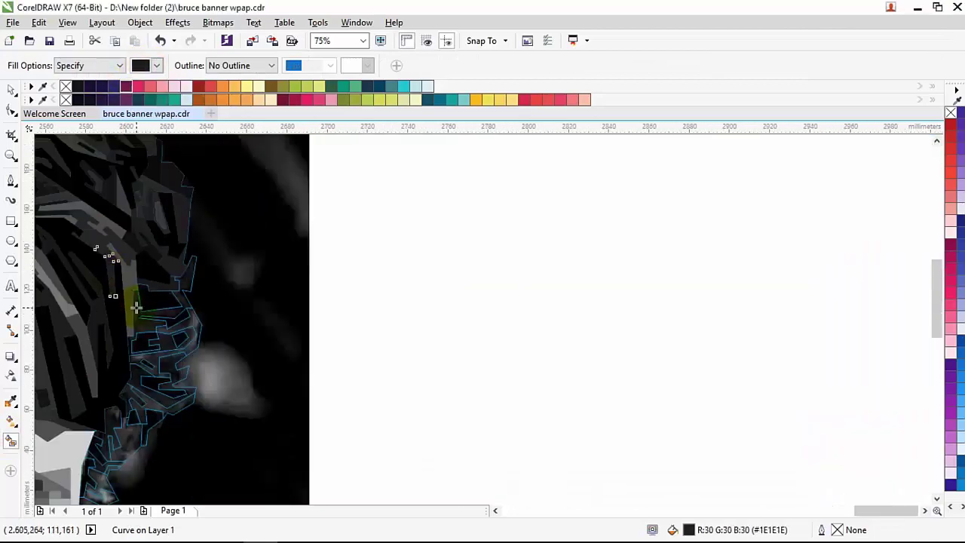
# Fill the small inner shapes of the lower side curls with black #000000 and the area around them with #131313
pyautogui.scroll(3, 133, 306)
pyautogui.click(156, 66)
pyautogui.scroll(-3, 305, 421)
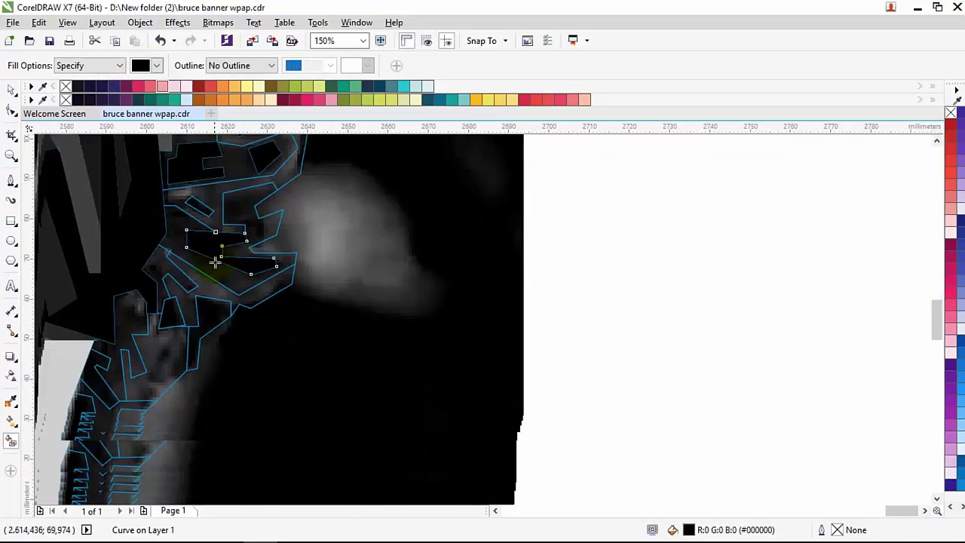
pyautogui.scroll(3, 189, 186)
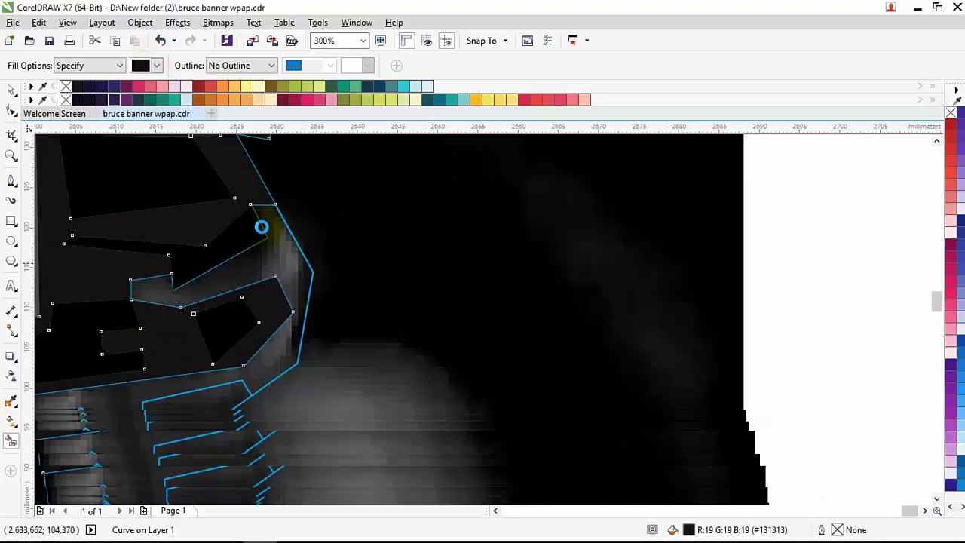
# Fill the successive curl bands running down toward the sideburn with sampled grays #373737, #0F0F0F and #333333
pyautogui.moveTo(142, 174); pyautogui.dragTo(198, 159)
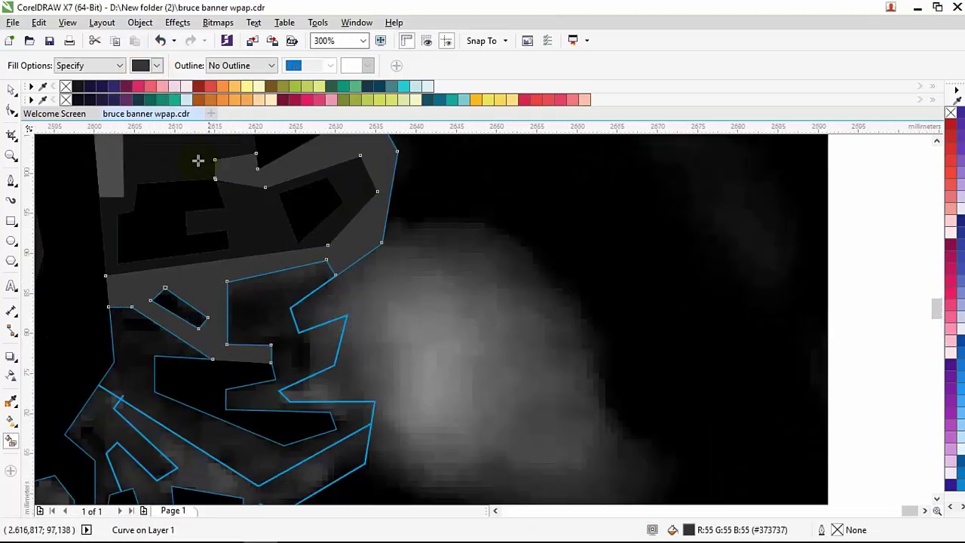
pyautogui.moveTo(233, 426); pyautogui.dragTo(259, 194)
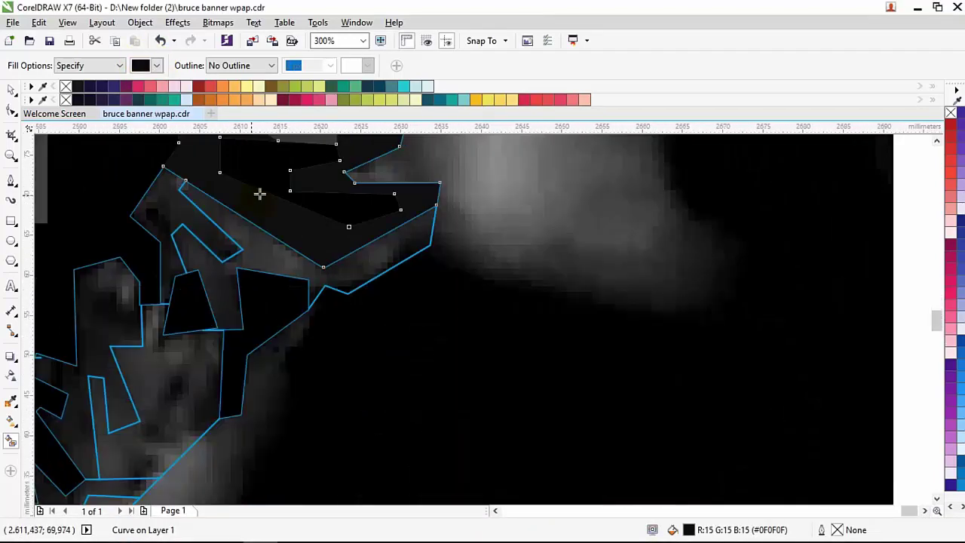
pyautogui.click(261, 251)
pyautogui.click(160, 101)
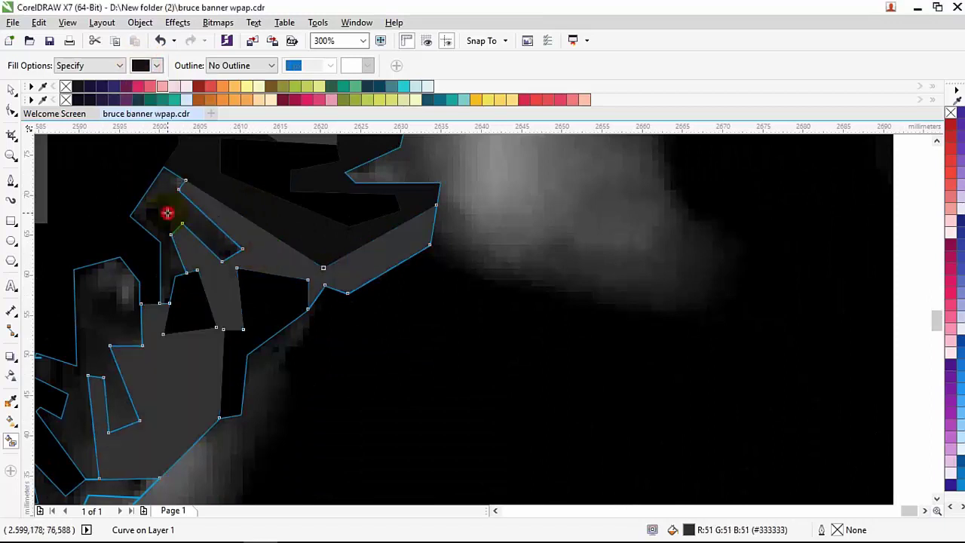
# Fill the lower sideburn shapes down to the tip with sampled grays #171717 and #262626
pyautogui.click(141, 175)
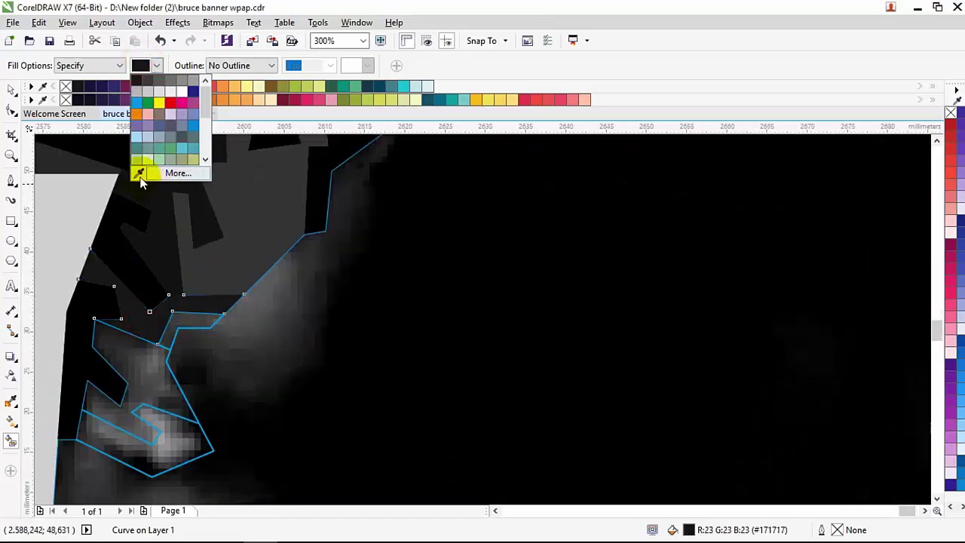
pyautogui.click(141, 176)
pyautogui.click(112, 351)
pyautogui.click(156, 65)
pyautogui.click(139, 173)
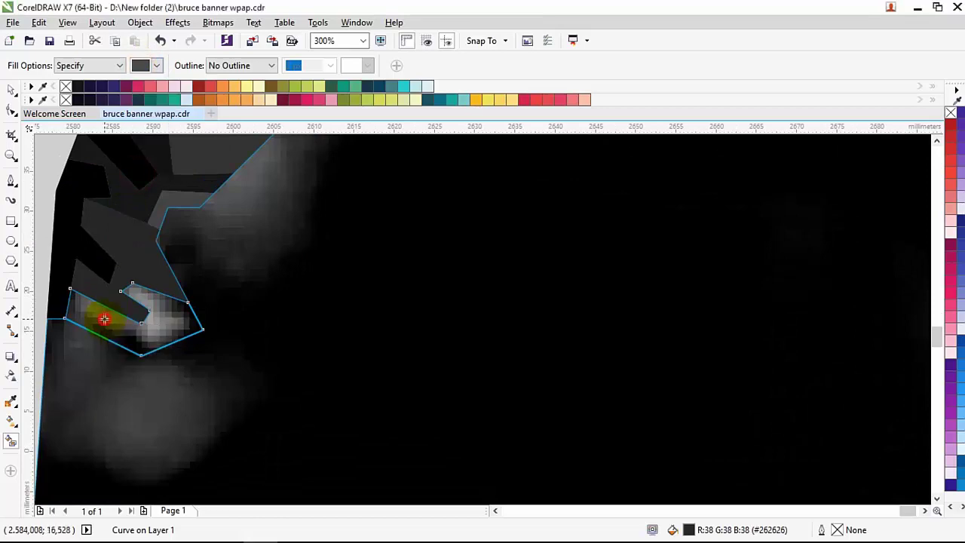
# Move the filled portrait off the reference photo to check it for missing shapes
pyautogui.scroll(-8, 104, 320)
pyautogui.click(330, 288)
pyautogui.scroll(-2, 239, 315)
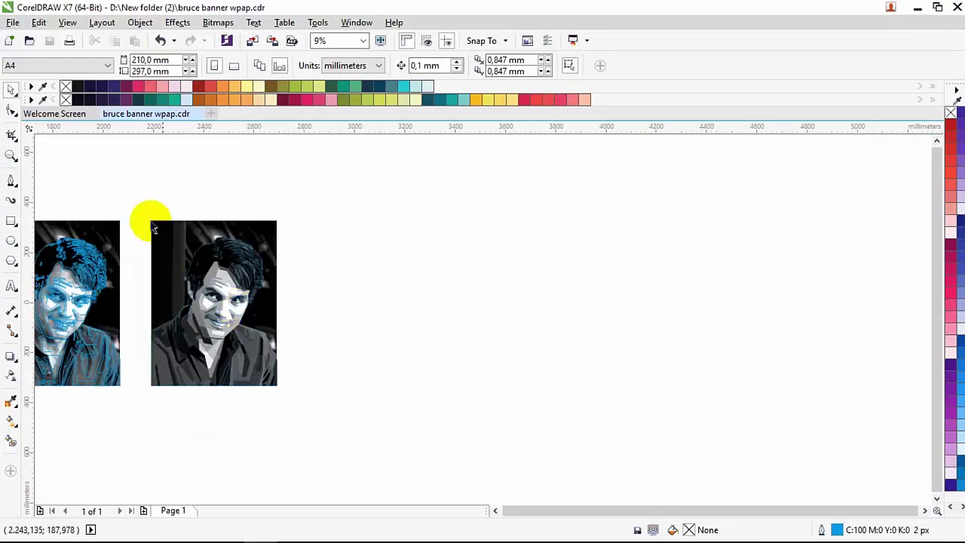
pyautogui.moveTo(203, 305); pyautogui.dragTo(571, 322)
pyautogui.scroll(3, 398, 322)
pyautogui.scroll(-3, 322, 323)
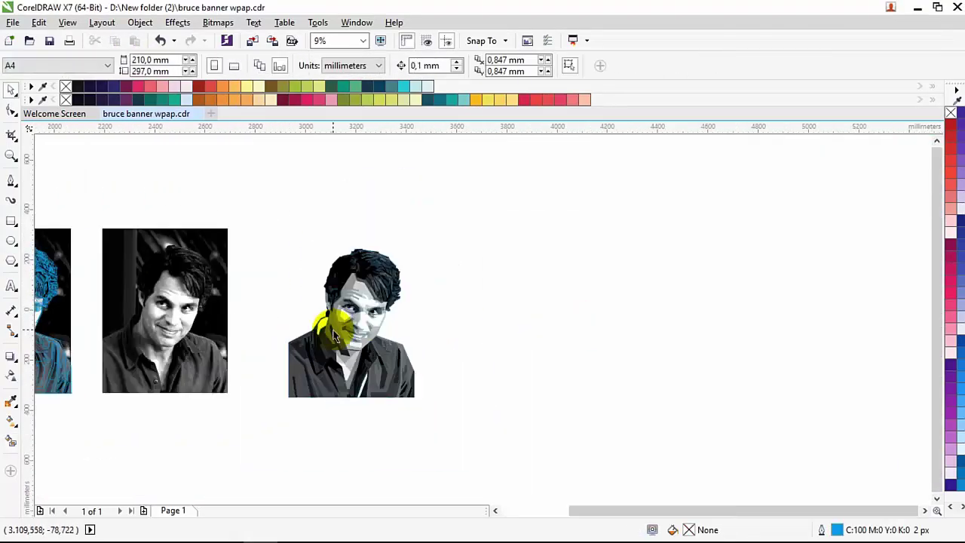
# Fill the missing narrow shape near the shirt placket with black #000000
pyautogui.click(170, 386)
pyautogui.scroll(5, 170, 386)
pyautogui.scroll(-3, 336, 459)
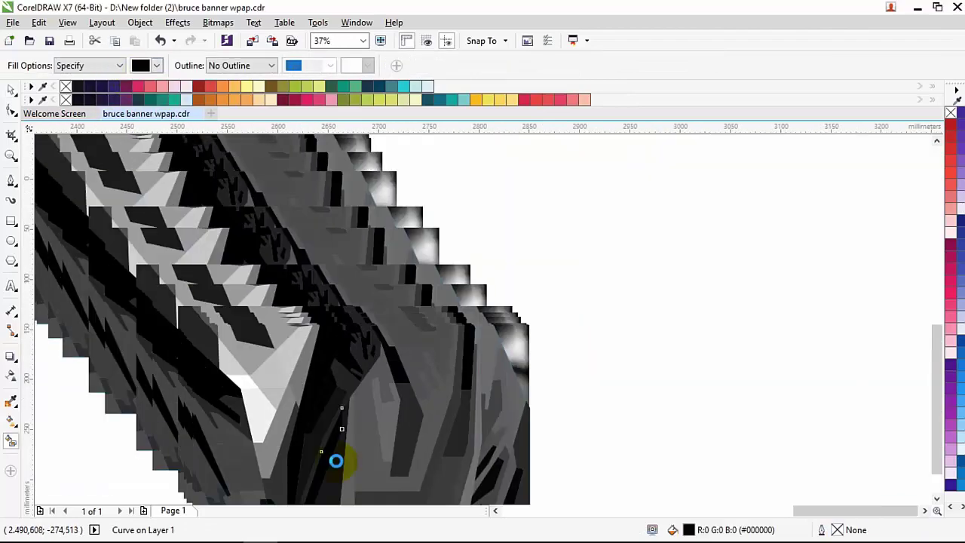
pyautogui.click(140, 65)
pyautogui.click(140, 174)
# Move the filled portrait off the reference photo onto the empty area beside it
pyautogui.scroll(-2, 336, 259)
pyautogui.press('Escape')
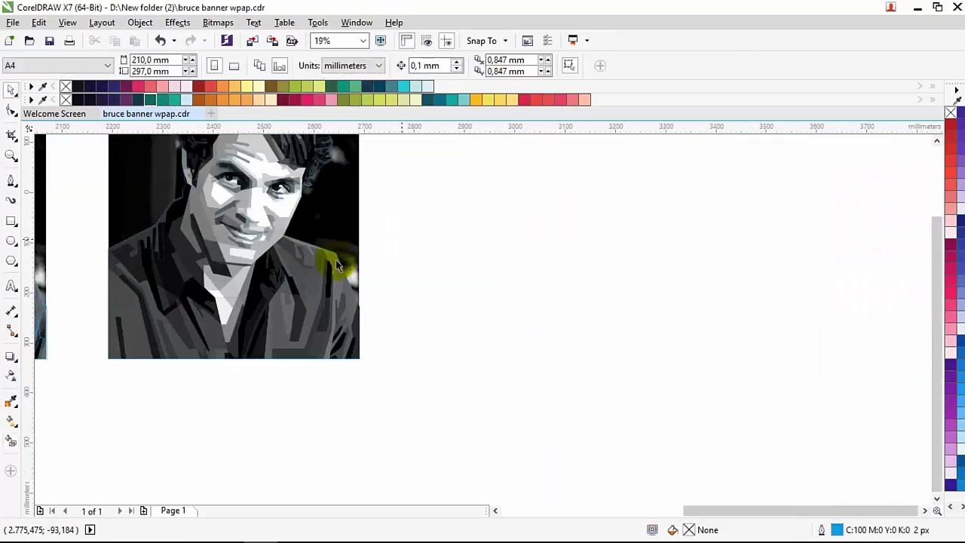
pyautogui.scroll(-2, 329, 338)
pyautogui.moveTo(281, 271); pyautogui.dragTo(476, 276)
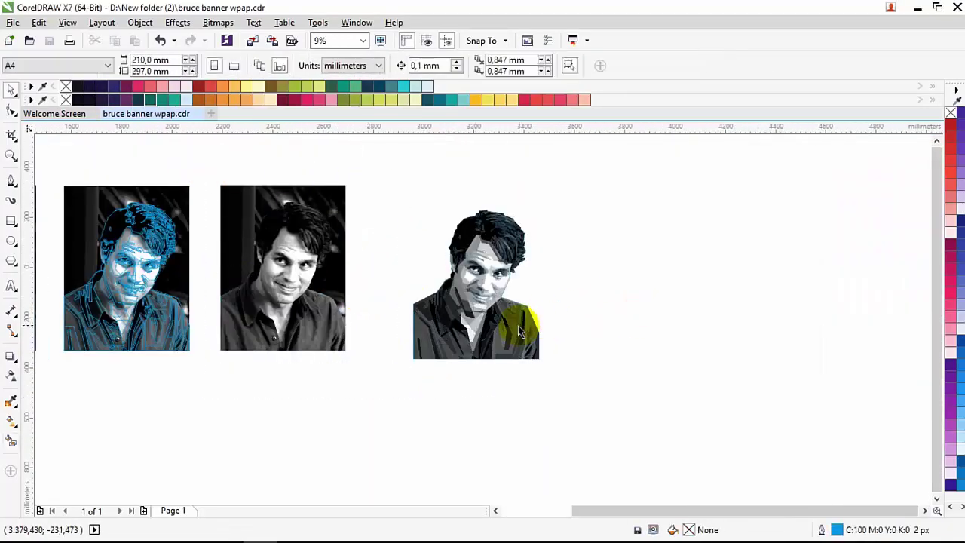
# Remove the node that makes the light gray #CFCFCF forehead shape dip above the eyebrow near the hair
pyautogui.scroll(2, 478, 241)
pyautogui.scroll(6, 468, 302)
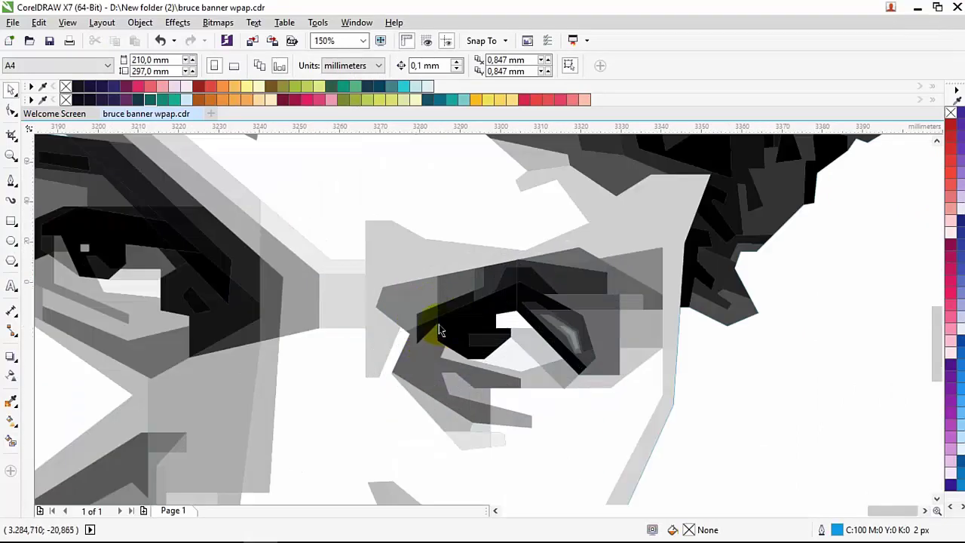
pyautogui.scroll(-5, 458, 334)
pyautogui.scroll(5, 462, 280)
pyautogui.press('F5')
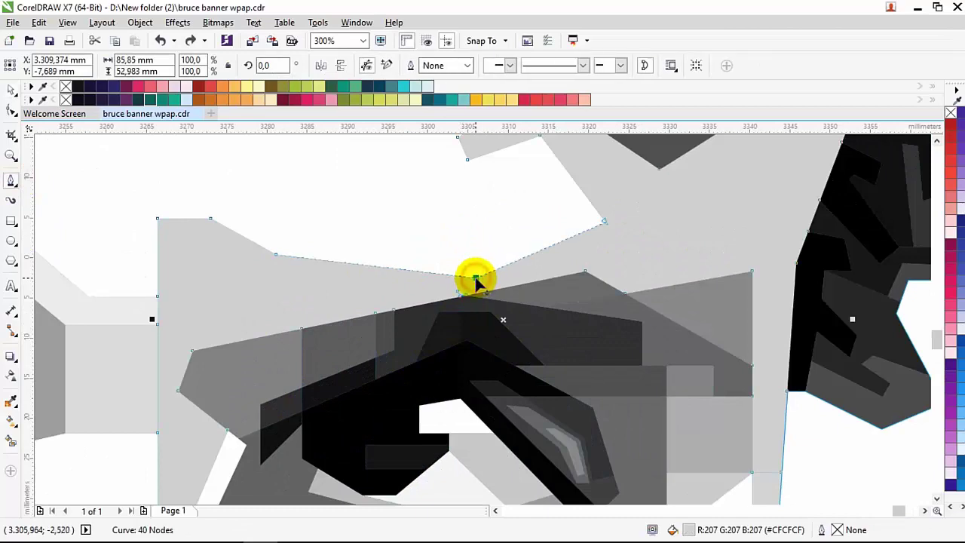
pyautogui.click(475, 279)
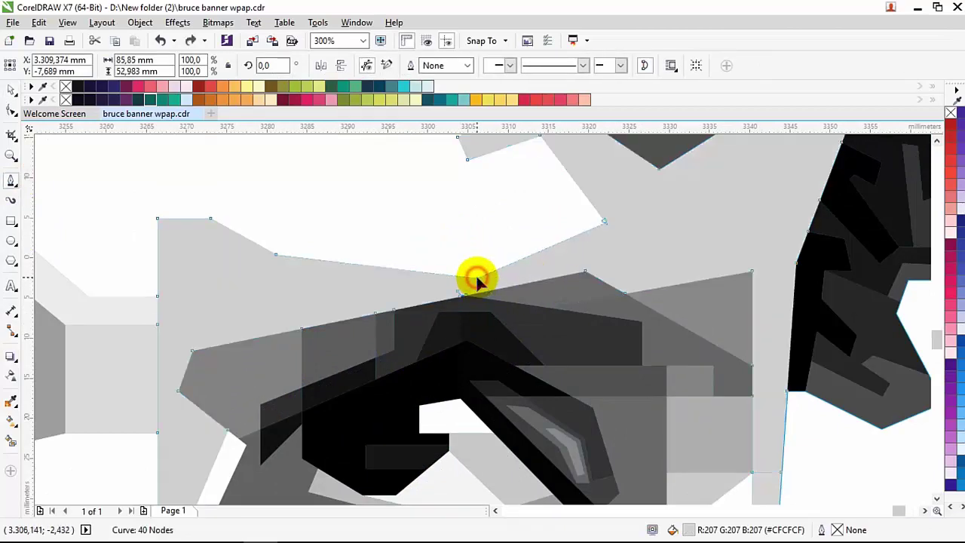
pyautogui.scroll(-6, 475, 279)
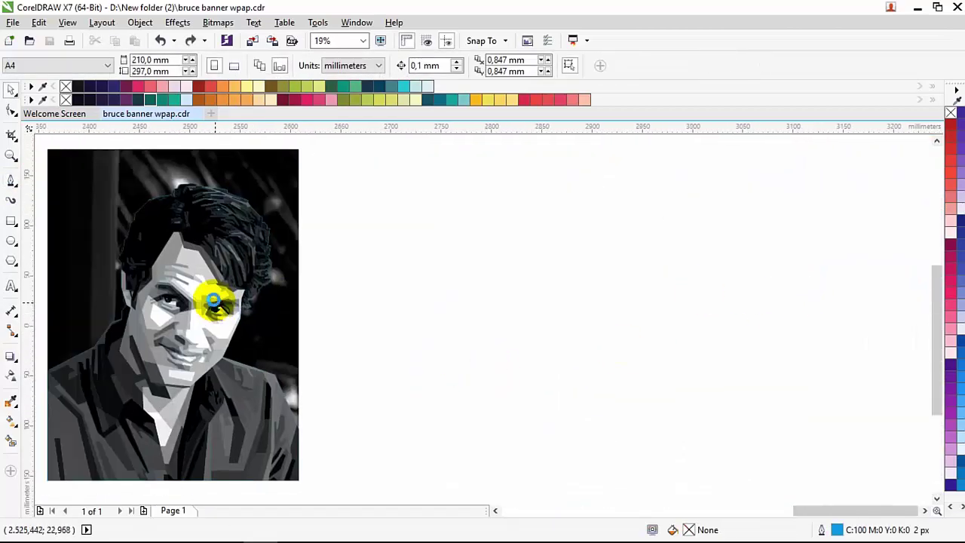
pyautogui.scroll(5, 213, 302)
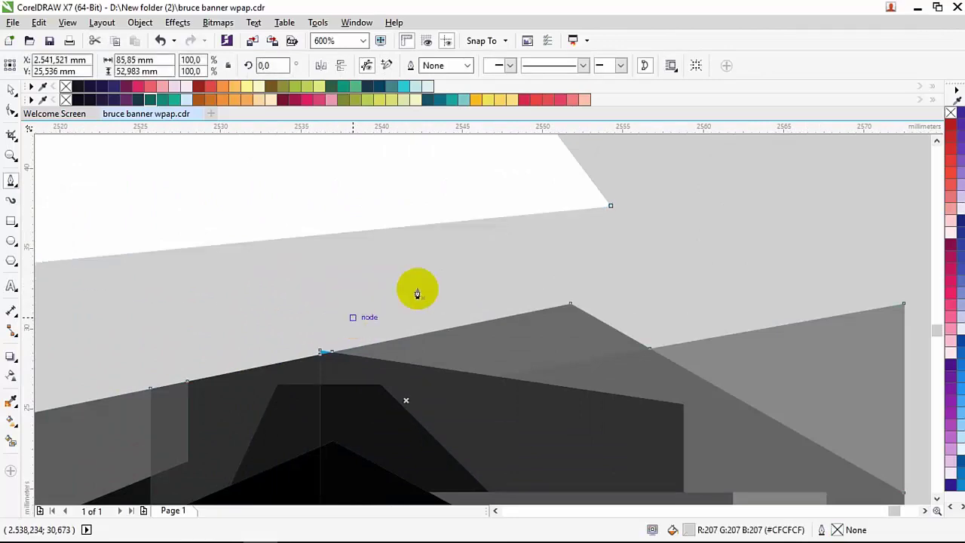
pyautogui.scroll(3, 339, 339)
# Smart-fill the tiny gap at the peak of that eyebrow with light gray #CFCFCF
pyautogui.click(11, 440)
pyautogui.scroll(-8, 241, 310)
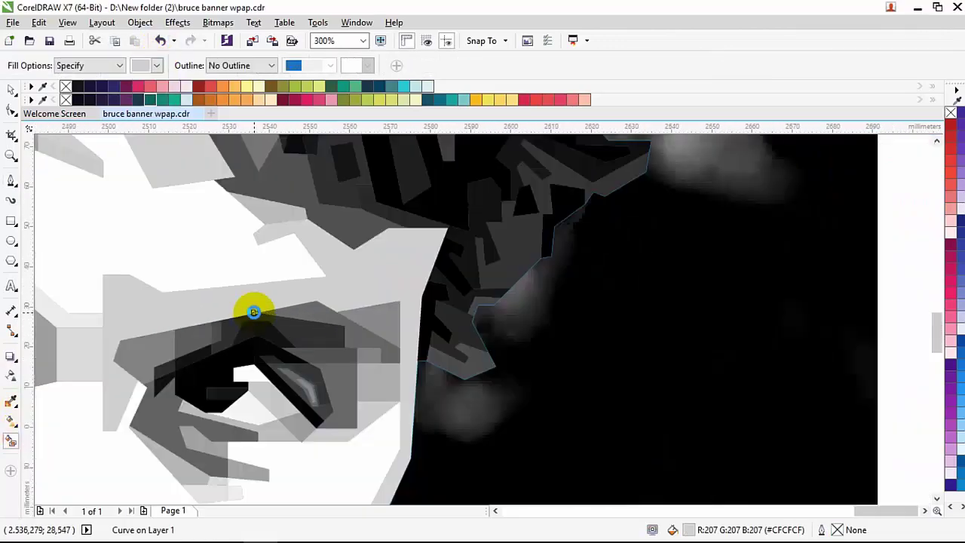
pyautogui.press('space')
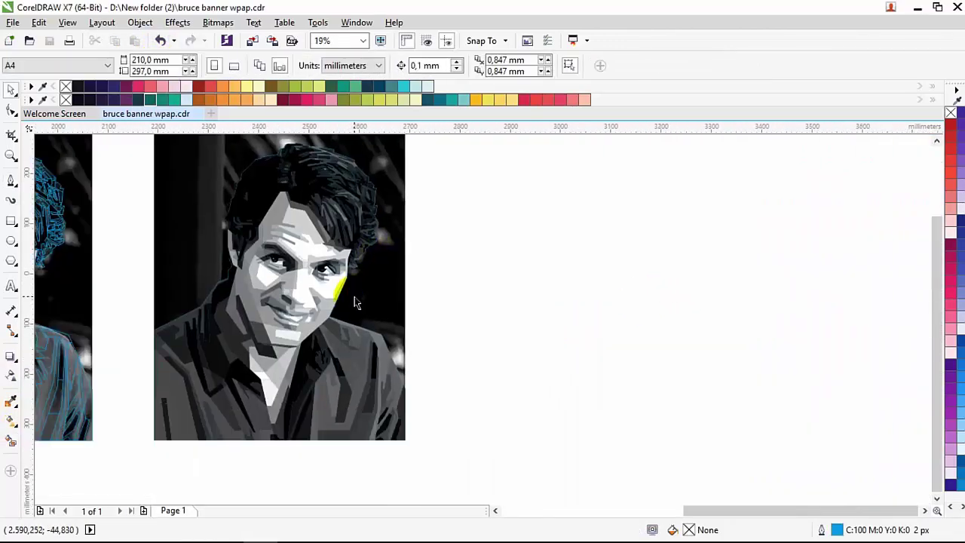
# Duplicate the filled portrait together with its reference photo onto the empty canvas area to the right
pyautogui.scroll(2, 356, 302)
pyautogui.scroll(-2, 321, 251)
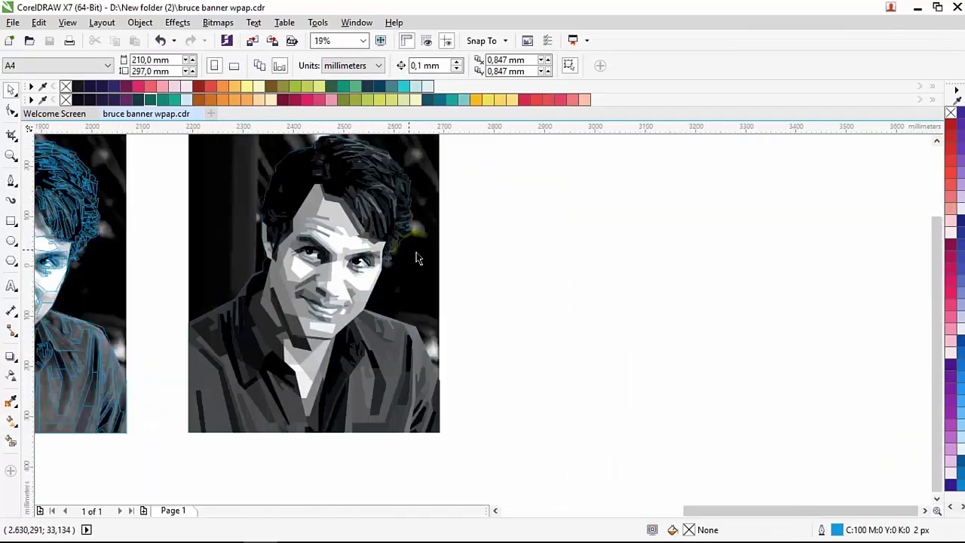
pyautogui.click(437, 291)
pyautogui.scroll(-1, 433, 309)
pyautogui.moveTo(467, 415); pyautogui.dragTo(300, 193)
pyautogui.moveTo(376, 286); pyautogui.dragTo(584, 286)
pyautogui.hscroll(3, 527, 249)
# Lock the duplicated reference photo in place
pyautogui.click(389, 205)
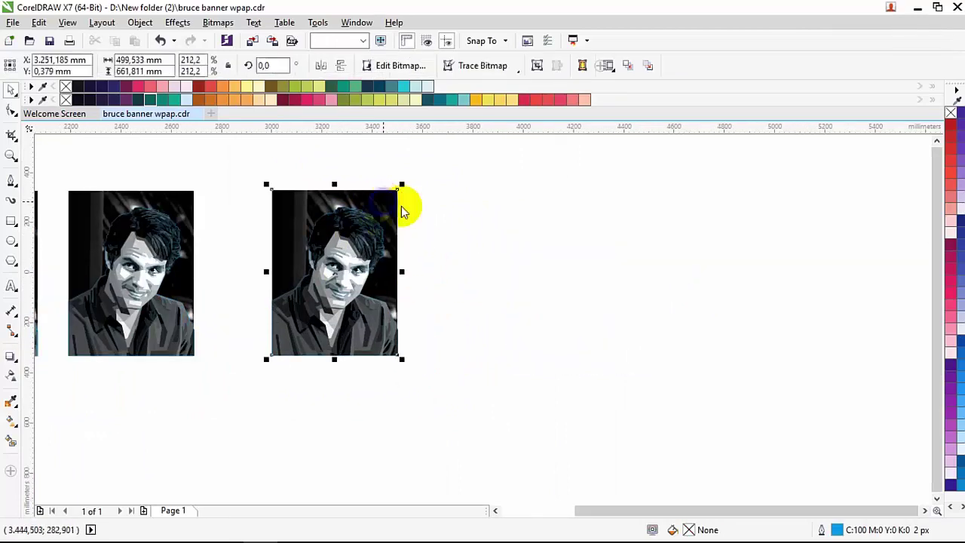
pyautogui.rightClick(388, 205)
pyautogui.click(452, 368)
# Set the Smart Fill tool to create shapes with no fill and no outline
pyautogui.click(39, 430)
pyautogui.click(12, 441)
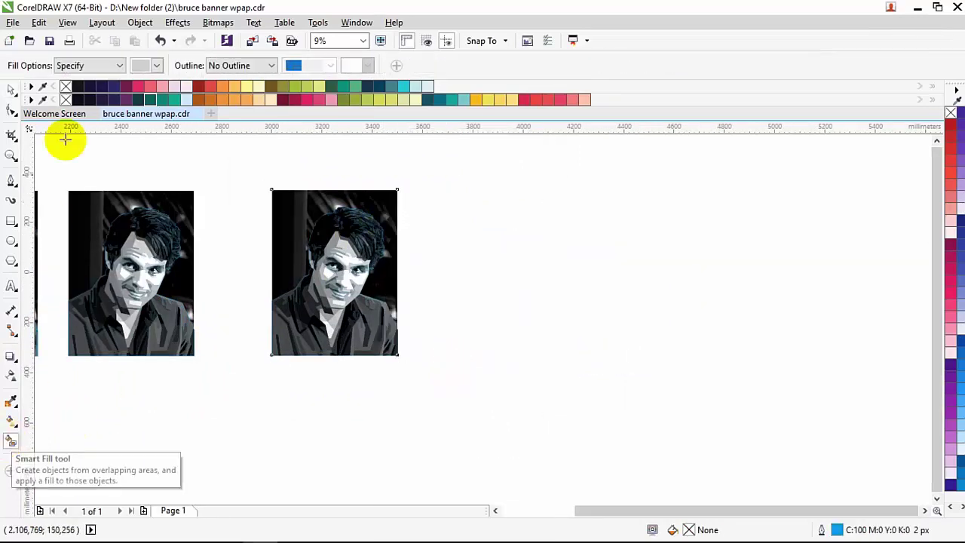
pyautogui.click(83, 101)
pyautogui.scroll(6, 388, 319)
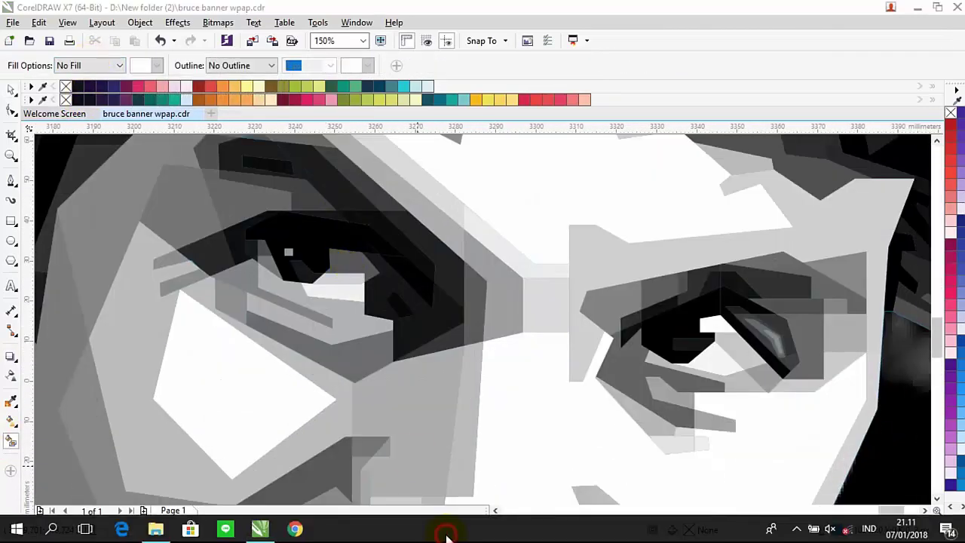
pyautogui.click(796, 530)
pyautogui.scroll(-5, 505, 231)
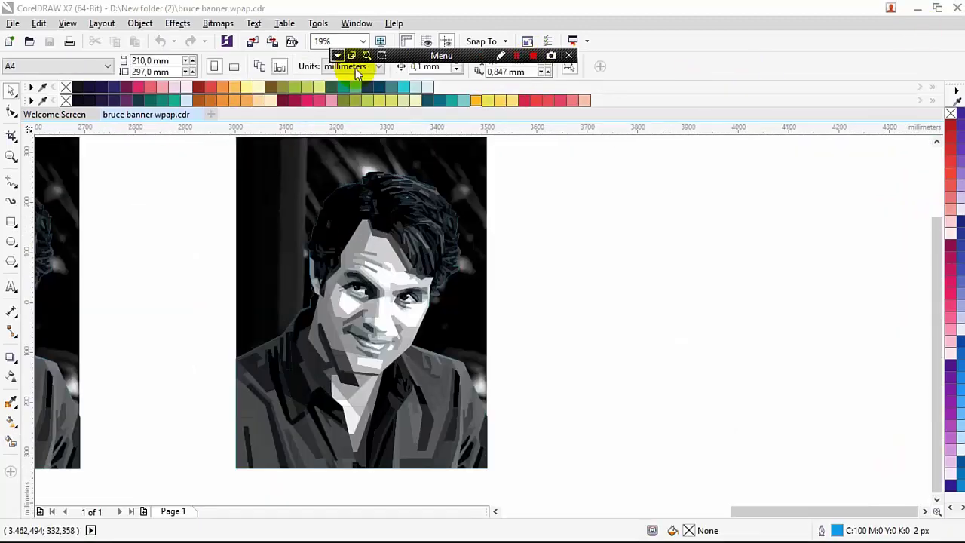
pyautogui.click(338, 55)
pyautogui.click(351, 71)
# Refill the dark shape at the shadowed side of the jaw with gray #464646 sampled from the photo
pyautogui.scroll(4, 420, 283)
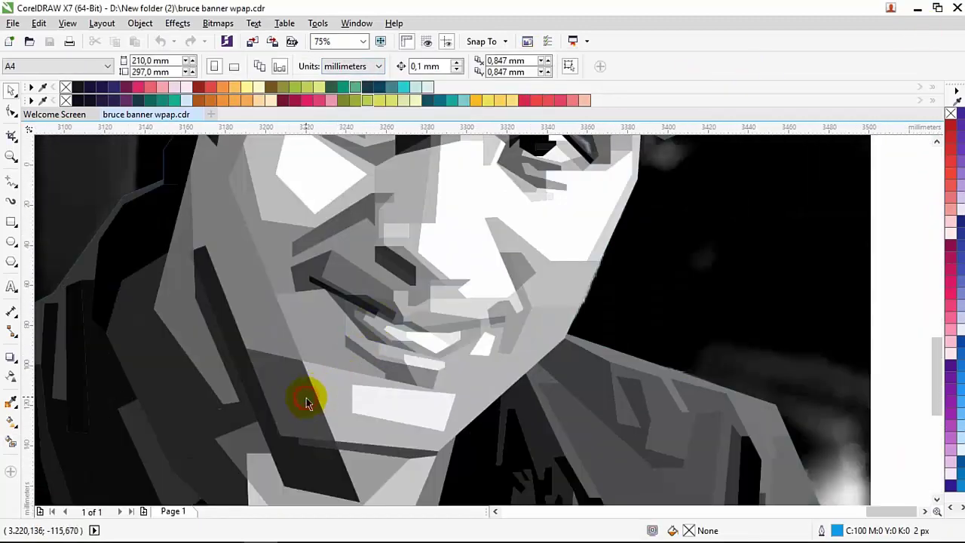
pyautogui.click(302, 394)
pyautogui.click(12, 441)
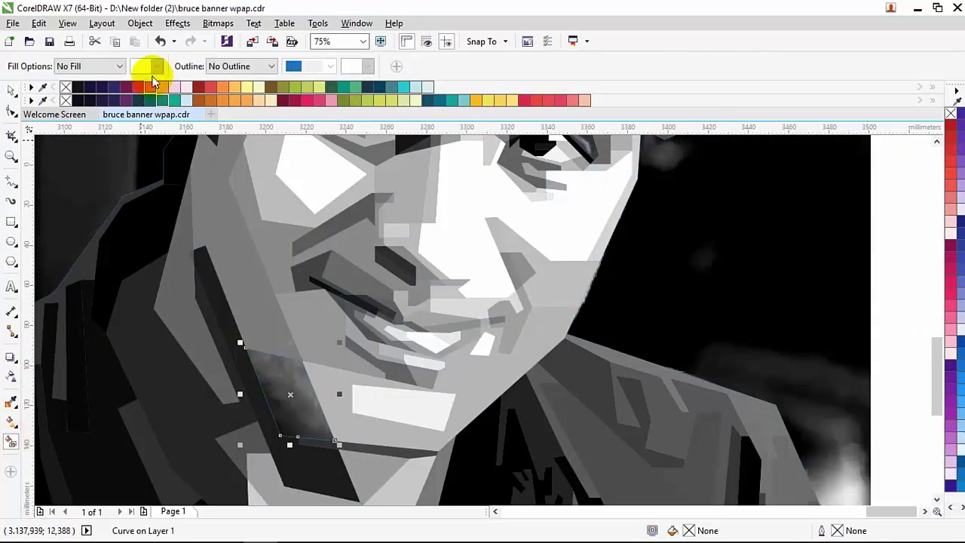
pyautogui.click(151, 66)
pyautogui.click(137, 173)
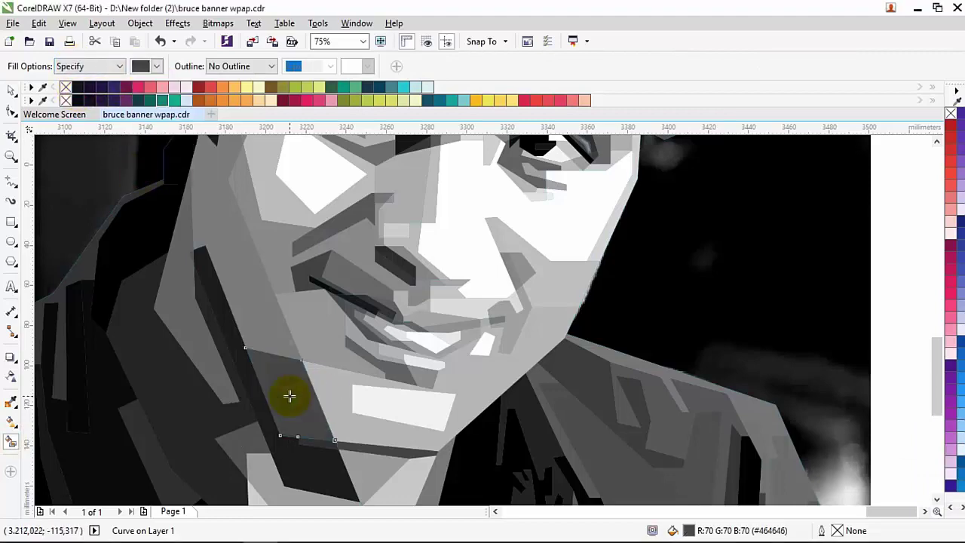
pyautogui.scroll(3, 290, 395)
pyautogui.scroll(-5, 308, 370)
# Refill the long shape along the shadowed cheek with grays sampled from the photo, including #6B6B6B
pyautogui.press('space')
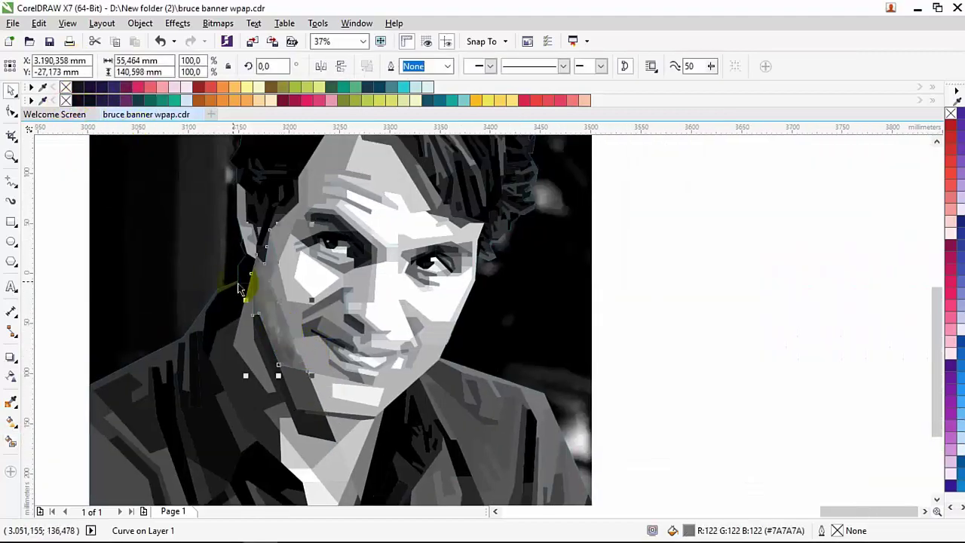
pyautogui.scroll(2, 238, 288)
pyautogui.press('space')
pyautogui.click(156, 66)
pyautogui.click(140, 168)
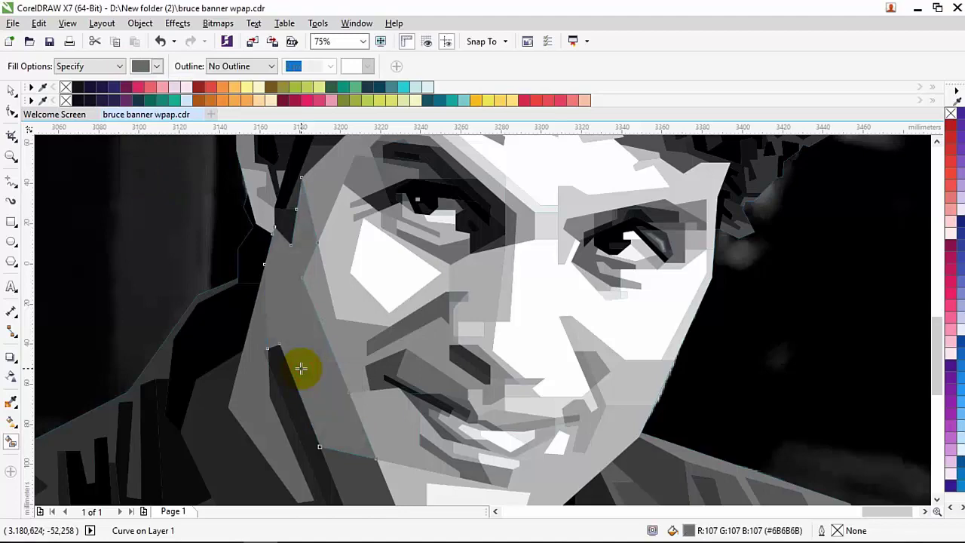
pyautogui.click(301, 368)
pyautogui.click(156, 66)
pyautogui.click(140, 168)
pyautogui.click(291, 345)
pyautogui.press('space')
pyautogui.scroll(-3, 429, 338)
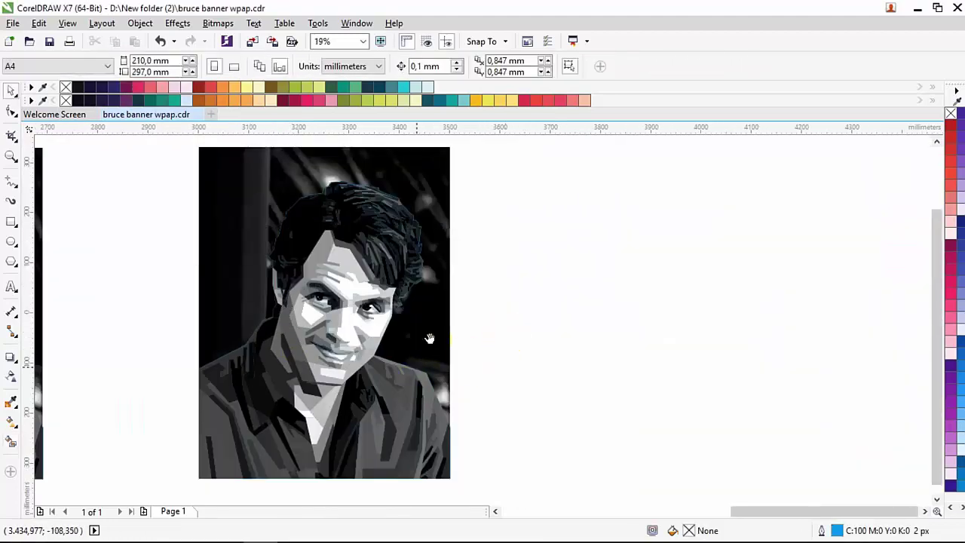
pyautogui.moveTo(428, 338); pyautogui.dragTo(442, 311)
pyautogui.click(366, 346)
pyautogui.scroll(5, 362, 272)
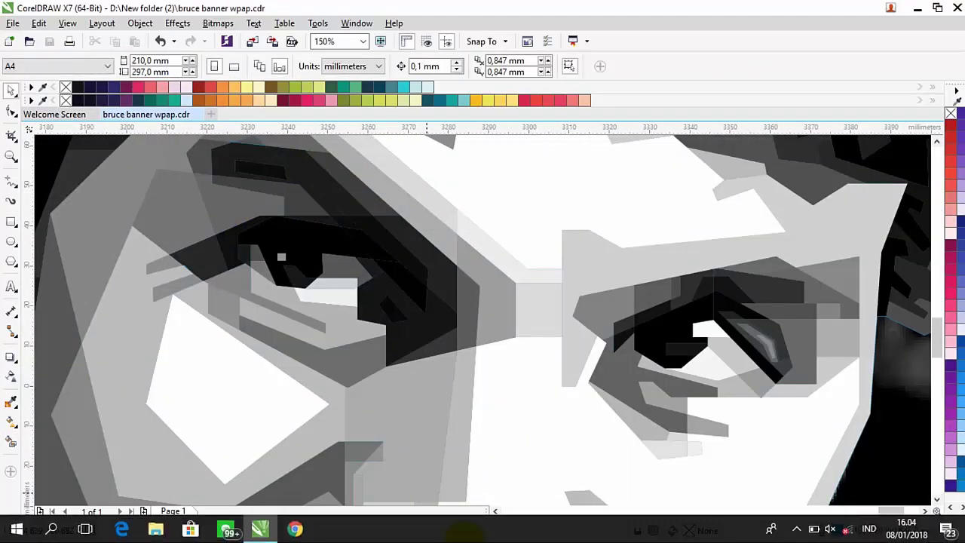
pyautogui.scroll(-5, 323, 398)
# Fill the thin gap under the small triangle above the shadowed-side eyebrow with gray #565656
pyautogui.click(13, 443)
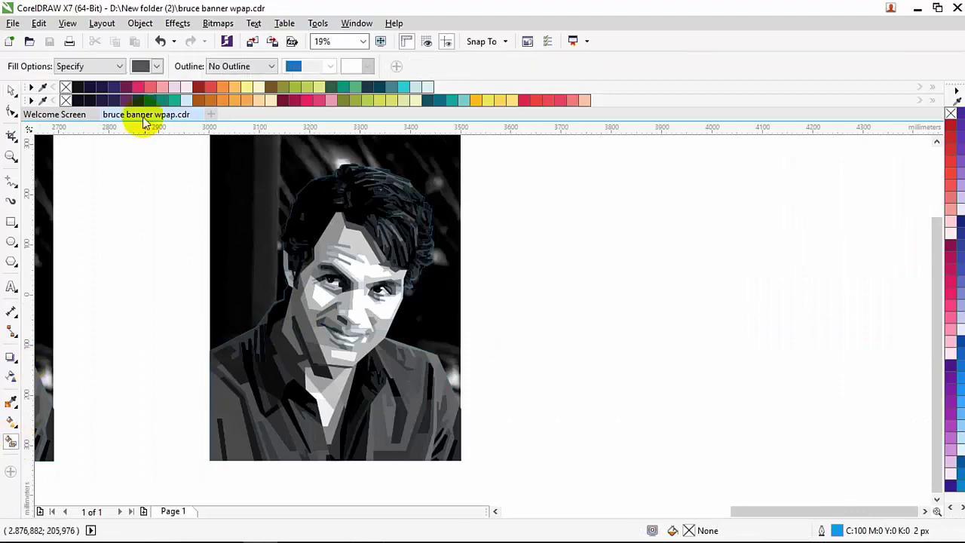
pyautogui.click(68, 101)
pyautogui.scroll(10, 312, 287)
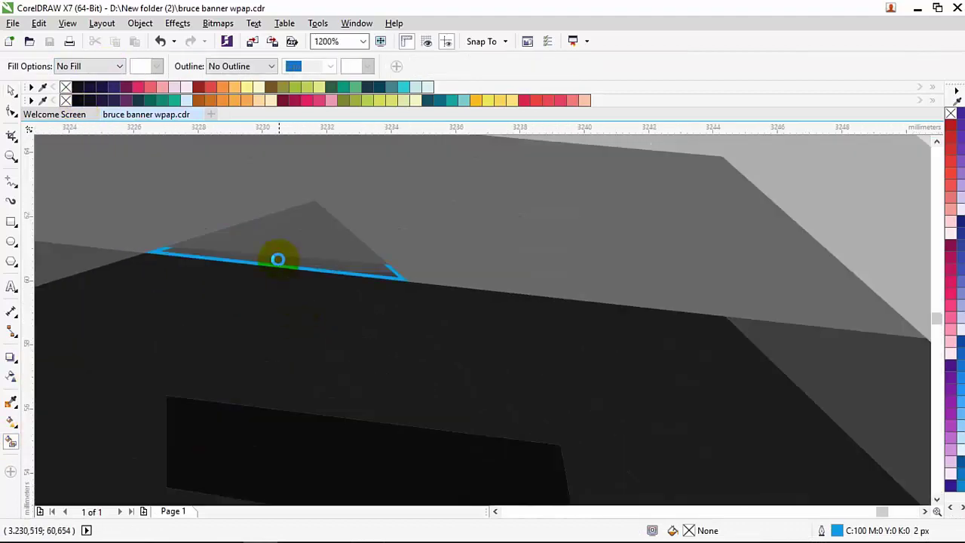
pyautogui.scroll(-3, 278, 259)
pyautogui.scroll(2, 151, 216)
pyautogui.scroll(-1, 151, 216)
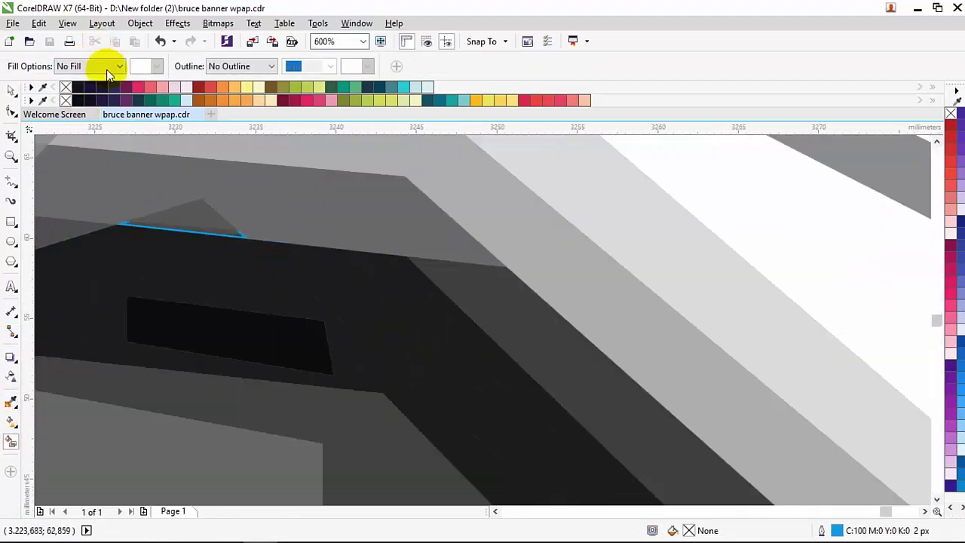
pyautogui.click(151, 66)
pyautogui.scroll(2, 171, 220)
pyautogui.click(170, 239)
pyautogui.scroll(-3, 166, 249)
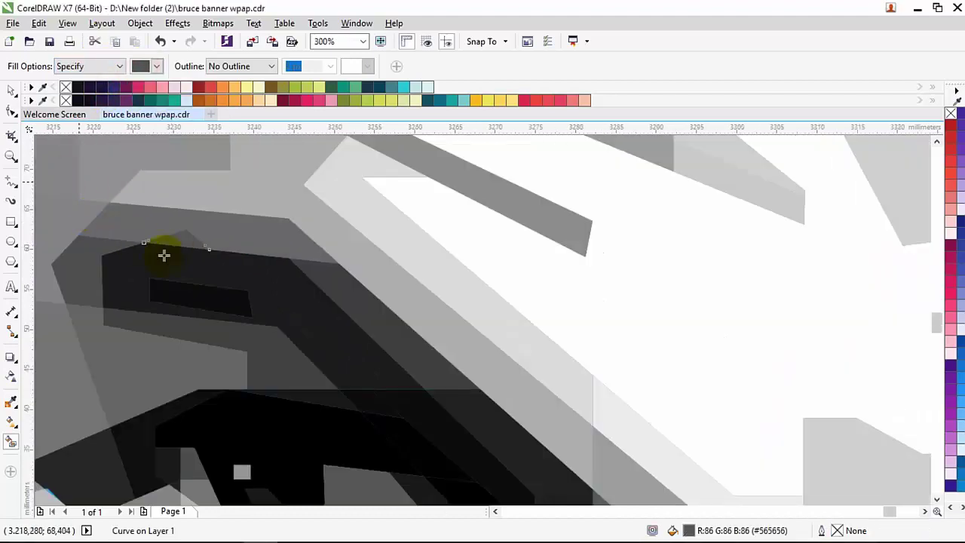
# Recolor the pupil, upper-lid and adjoining dark shapes of the shadowed-side eye with the palette color #15161A, using unfilled Smart Fill shapes
pyautogui.click(89, 66)
pyautogui.click(68, 101)
pyautogui.click(226, 201)
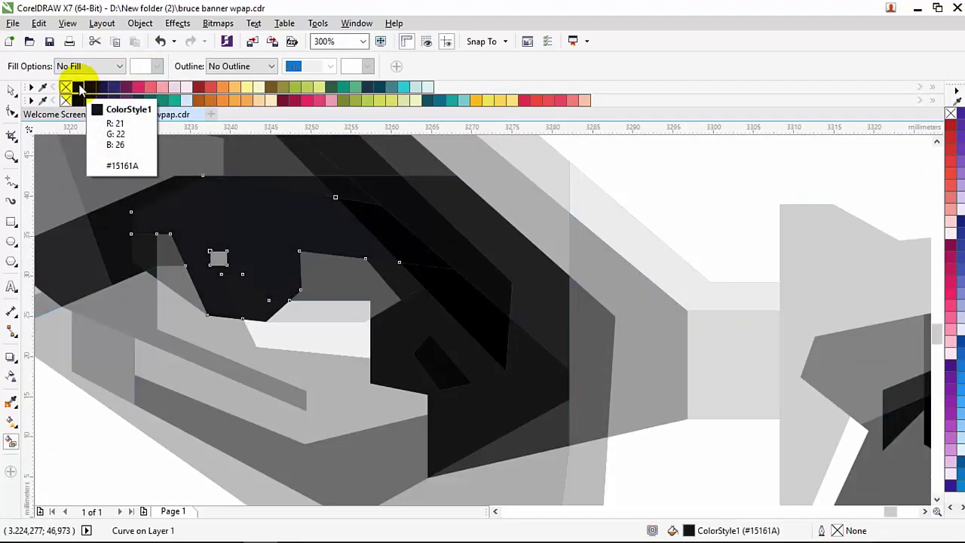
pyautogui.click(390, 234)
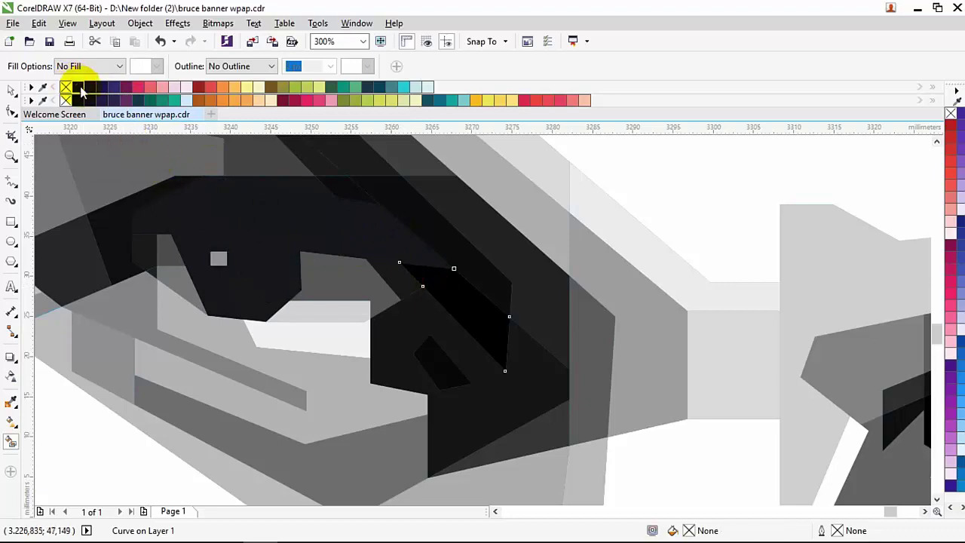
# Recolor the outer-corner shapes and the small lower iris shape of the same eye with indigo #1D1747
pyautogui.moveTo(83, 234); pyautogui.dragTo(205, 237)
pyautogui.click(152, 242)
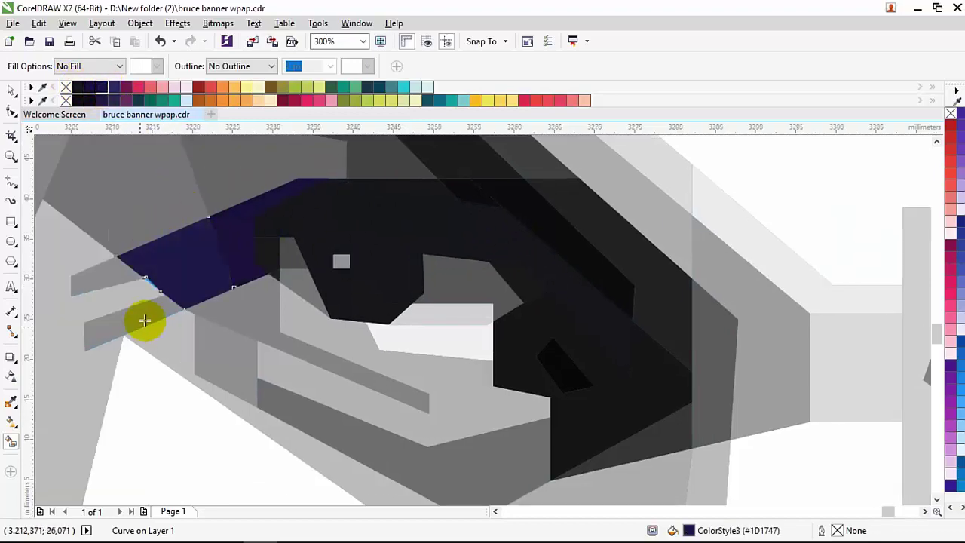
pyautogui.scroll(3, 144, 320)
pyautogui.scroll(-3, 194, 254)
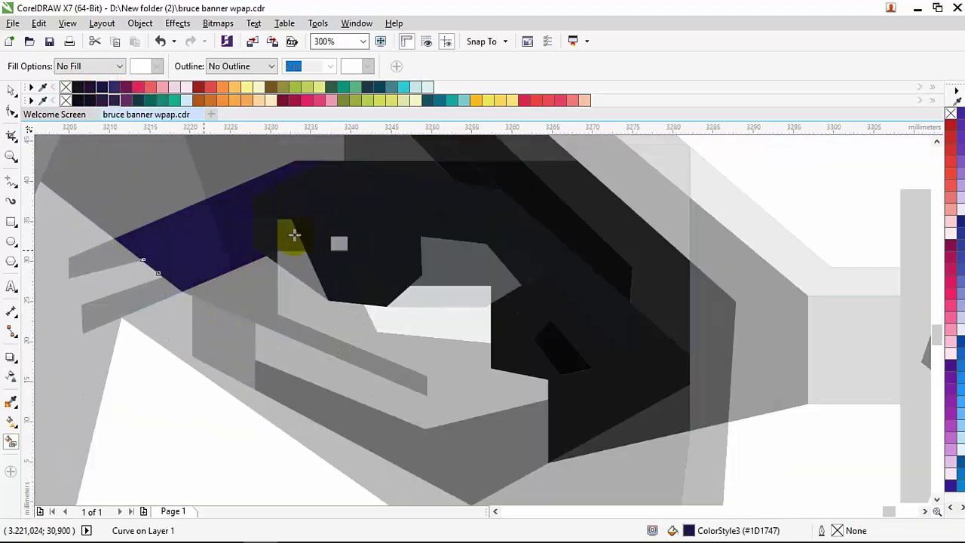
pyautogui.scroll(2, 302, 234)
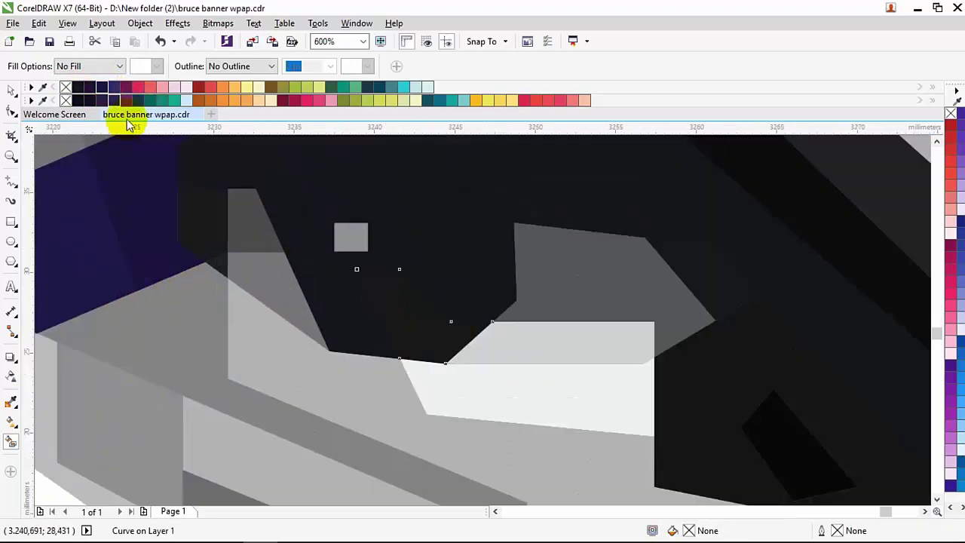
pyautogui.click(79, 88)
# Recolor the two narrow shapes beside the iris with teal shades #04445D and #448388
pyautogui.scroll(2, 251, 221)
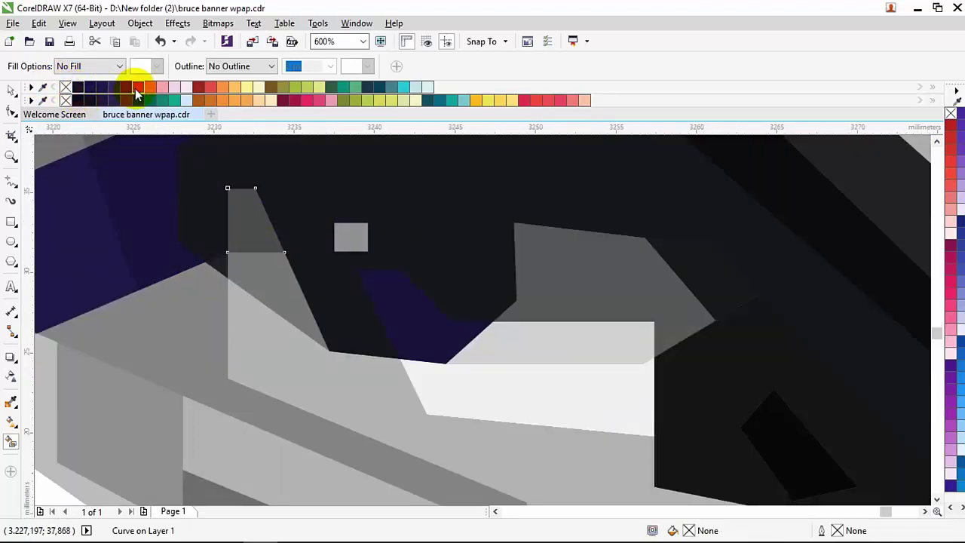
pyautogui.click(388, 88)
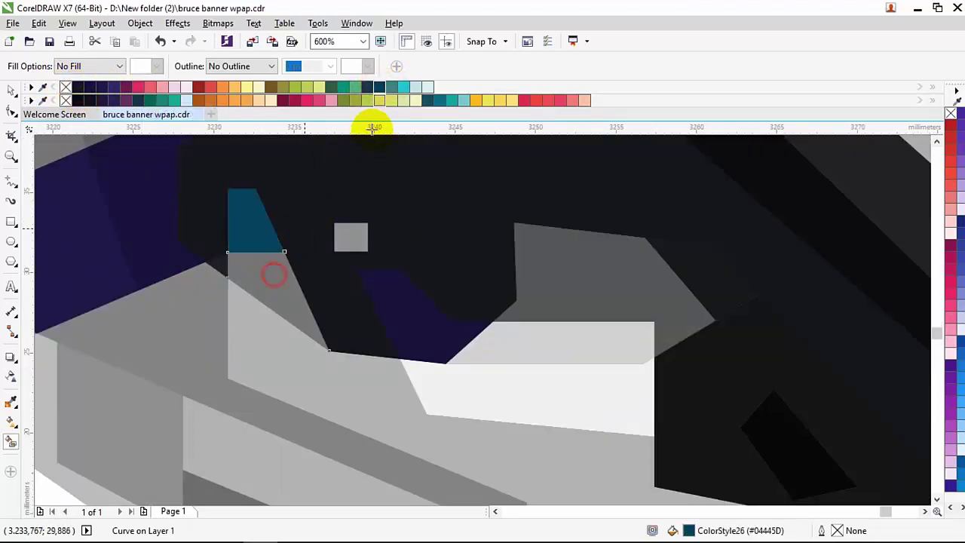
# Examine the eye in the color photo and the line tracing, comparing it with the recolored copy
pyautogui.scroll(-5, 372, 315)
pyautogui.moveTo(343, 329); pyautogui.dragTo(566, 352)
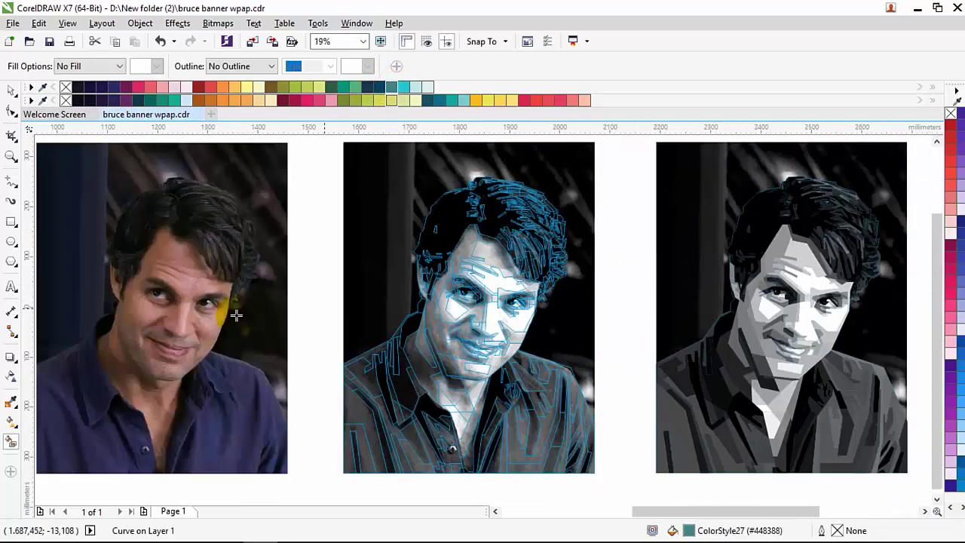
pyautogui.scroll(1, 566, 352)
pyautogui.scroll(3, 805, 279)
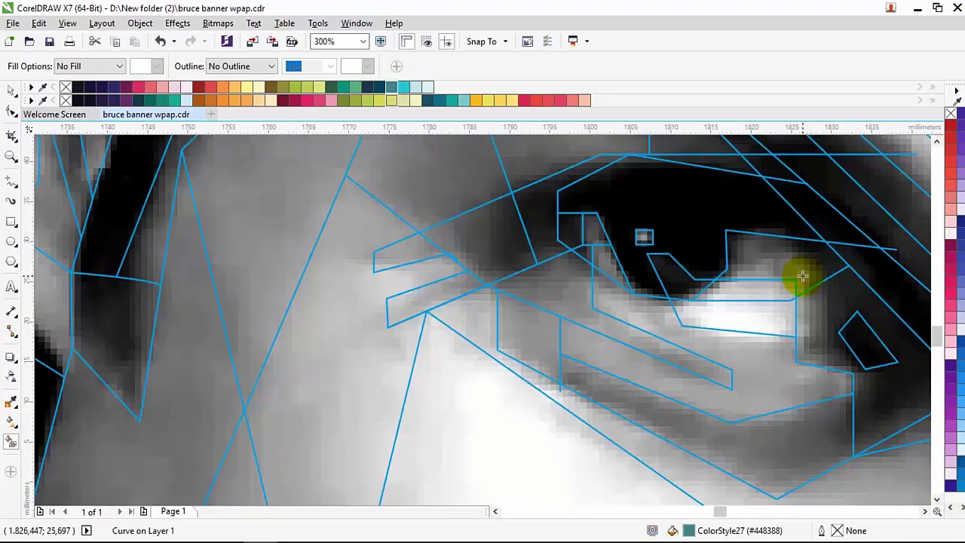
pyautogui.scroll(-4, 766, 295)
pyautogui.moveTo(766, 295); pyautogui.dragTo(433, 315)
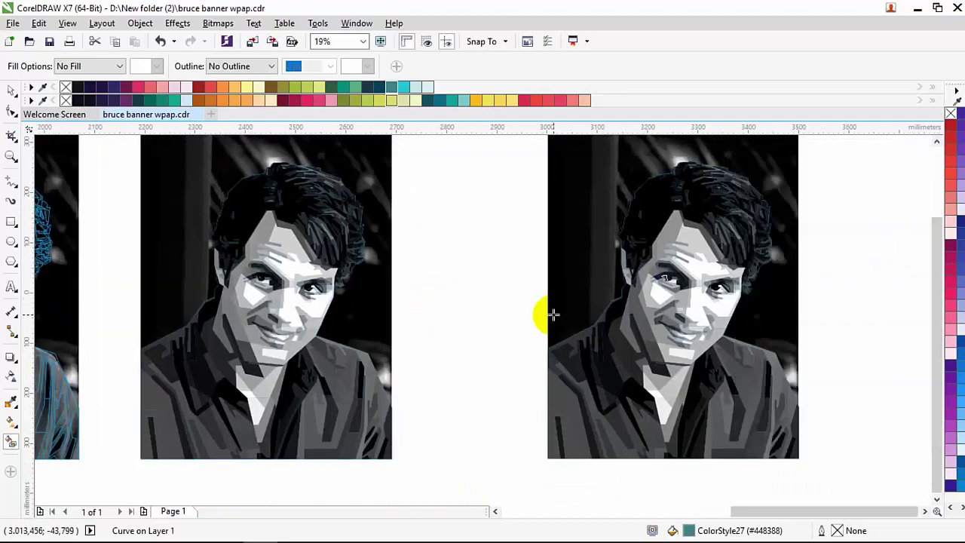
pyautogui.scroll(4, 646, 326)
pyautogui.scroll(-3, 414, 297)
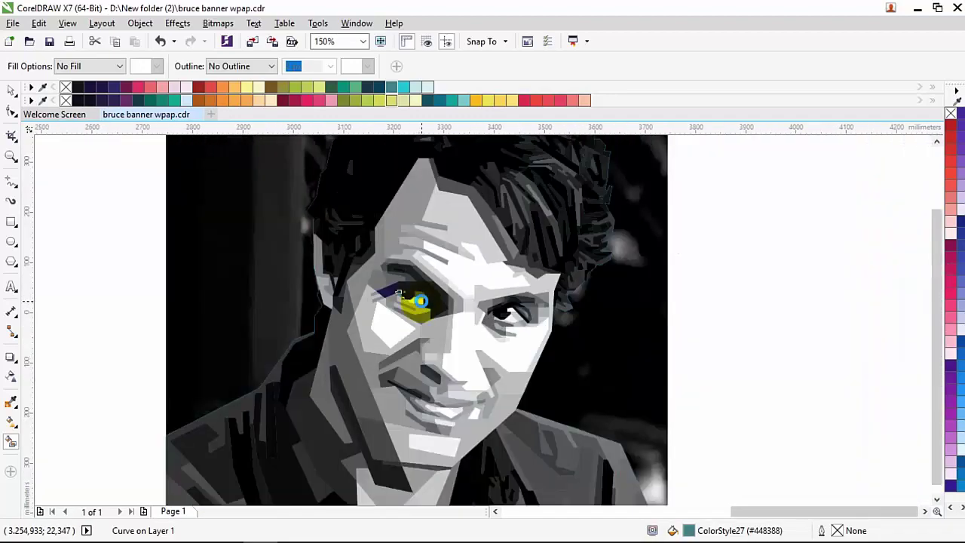
# Move the color reference photo close beside the recolored portrait copy for direct comparison
pyautogui.scroll(5, 413, 317)
pyautogui.click(398, 296)
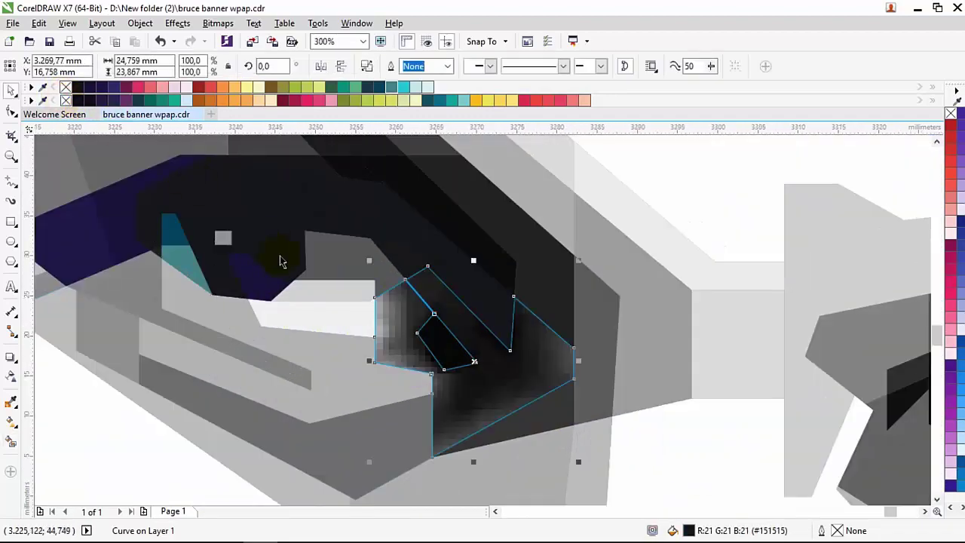
pyautogui.scroll(-10, 497, 340)
pyautogui.click(316, 354)
pyautogui.moveTo(316, 354); pyautogui.dragTo(672, 360)
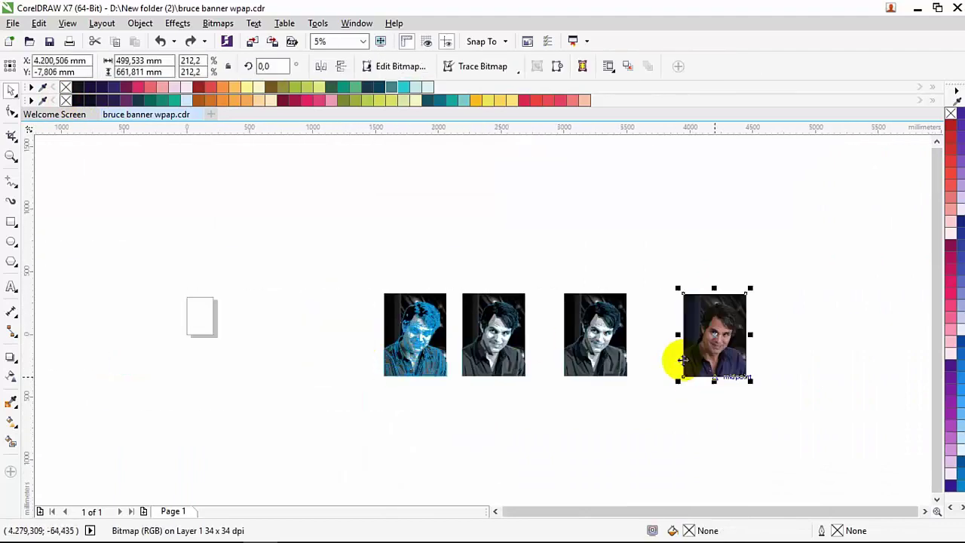
pyautogui.scroll(3, 671, 359)
pyautogui.moveTo(713, 390); pyautogui.dragTo(524, 384)
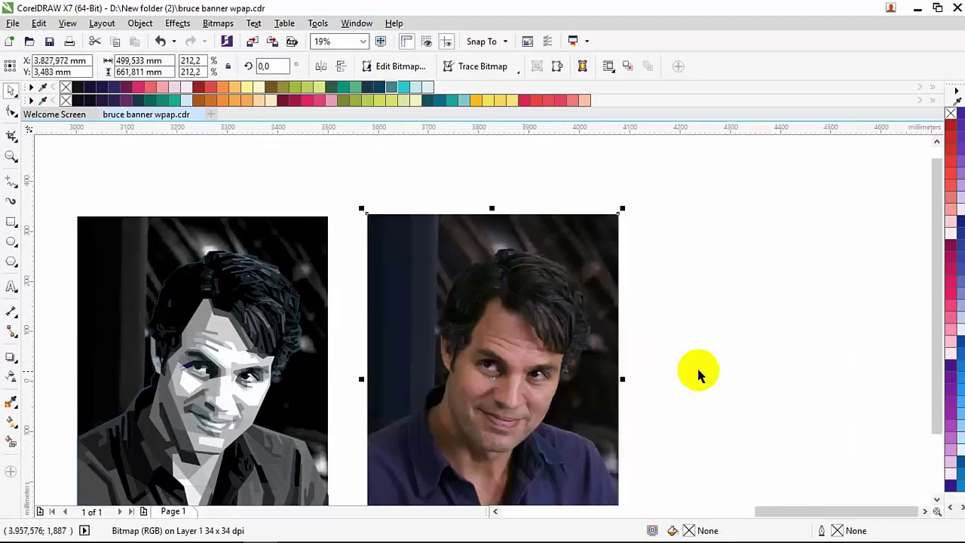
pyautogui.click(700, 372)
# Trim the black #151515 inner-corner shape of the shadowed-side eye with the Pen tool, from the eye white to the small dark quadrilateral
pyautogui.scroll(8, 191, 391)
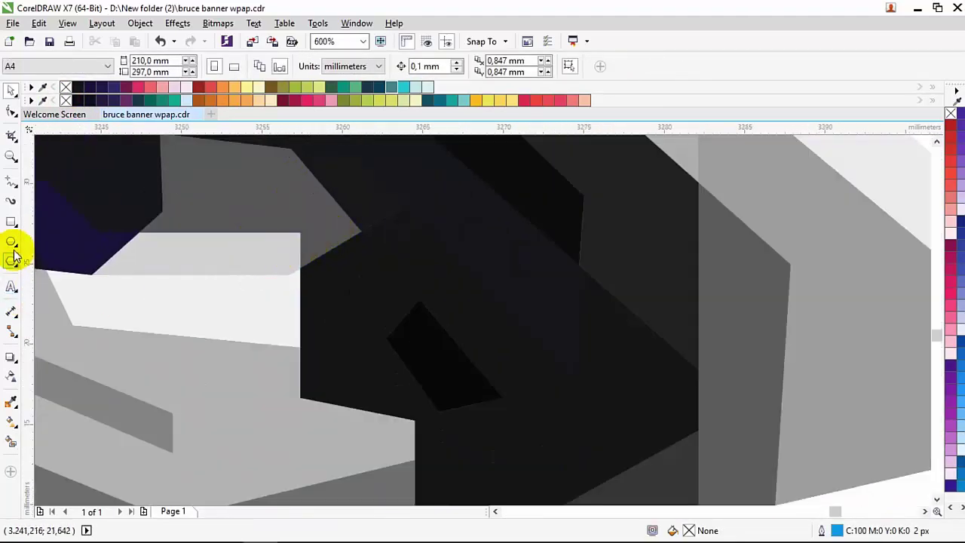
pyautogui.click(11, 320)
pyautogui.click(45, 226)
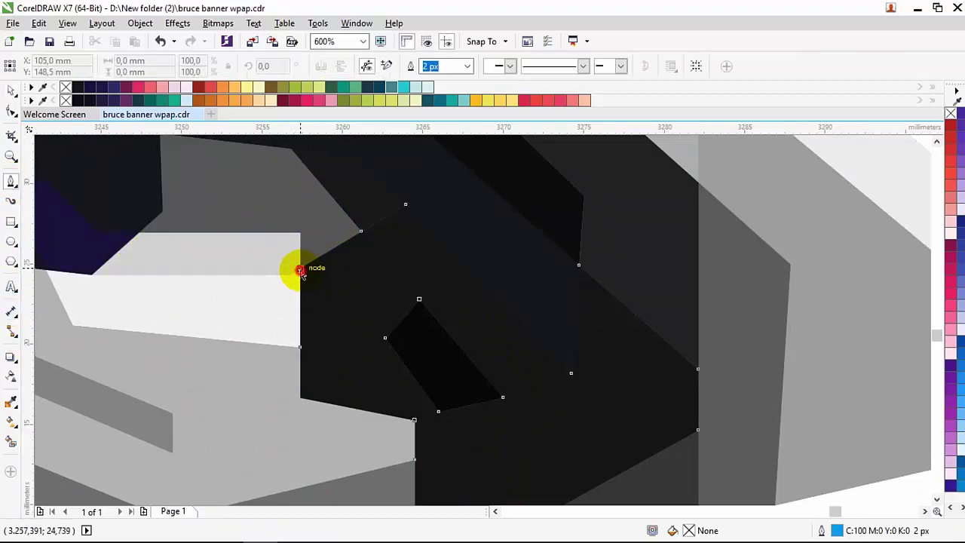
pyautogui.scroll(-8, 324, 294)
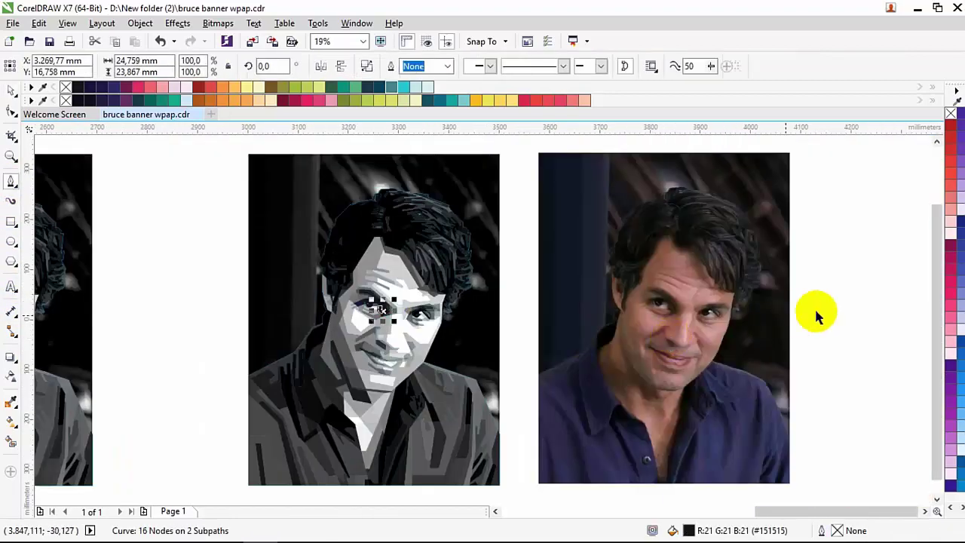
pyautogui.click(814, 306)
pyautogui.scroll(8, 511, 276)
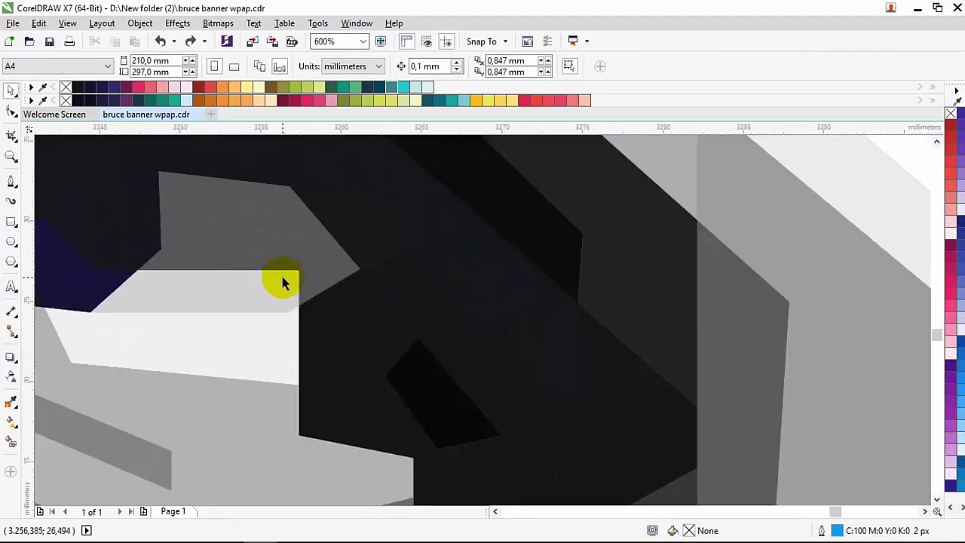
pyautogui.click(302, 315)
pyautogui.click(407, 336)
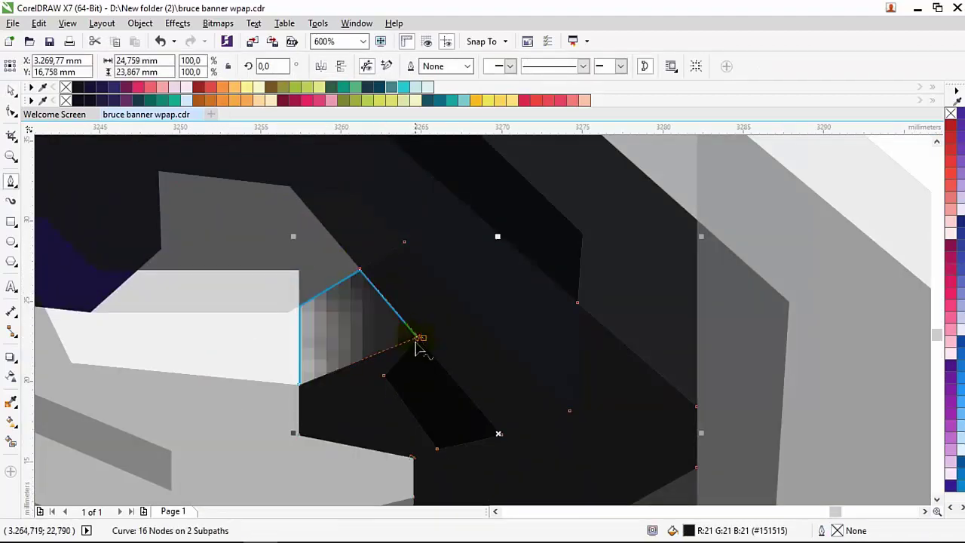
pyautogui.scroll(-5, 415, 347)
pyautogui.scroll(5, 419, 350)
pyautogui.scroll(2, 411, 310)
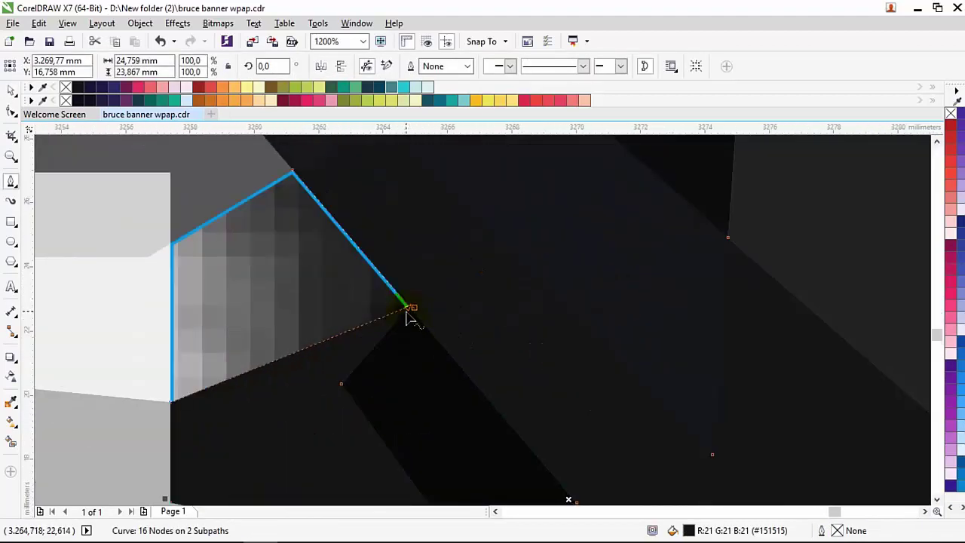
# Smart Fill the exposed gap at the eye's inner corner with the adjoining gray #585858, without an outline
pyautogui.click(11, 441)
pyautogui.click(156, 65)
pyautogui.click(129, 181)
pyautogui.scroll(-10, 271, 260)
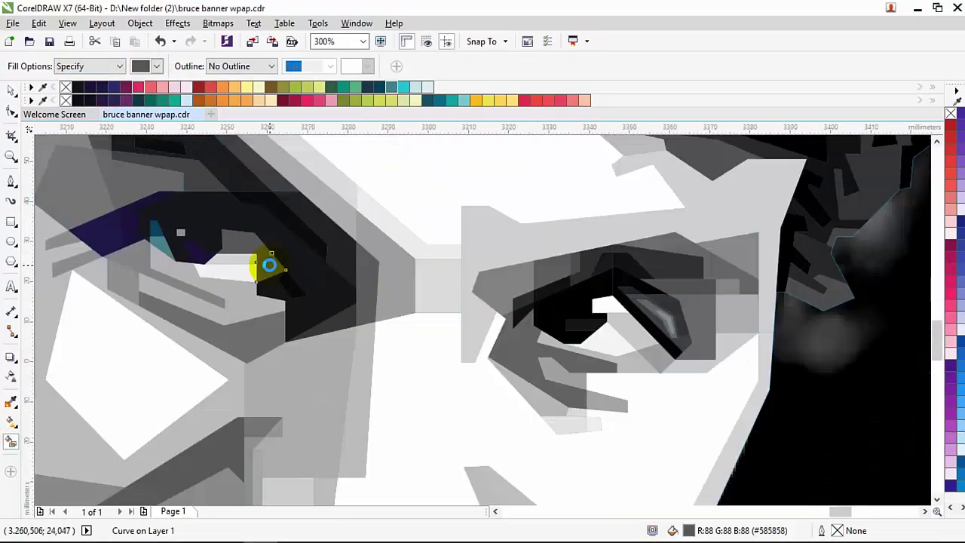
pyautogui.press('space')
pyautogui.scroll(8, 407, 288)
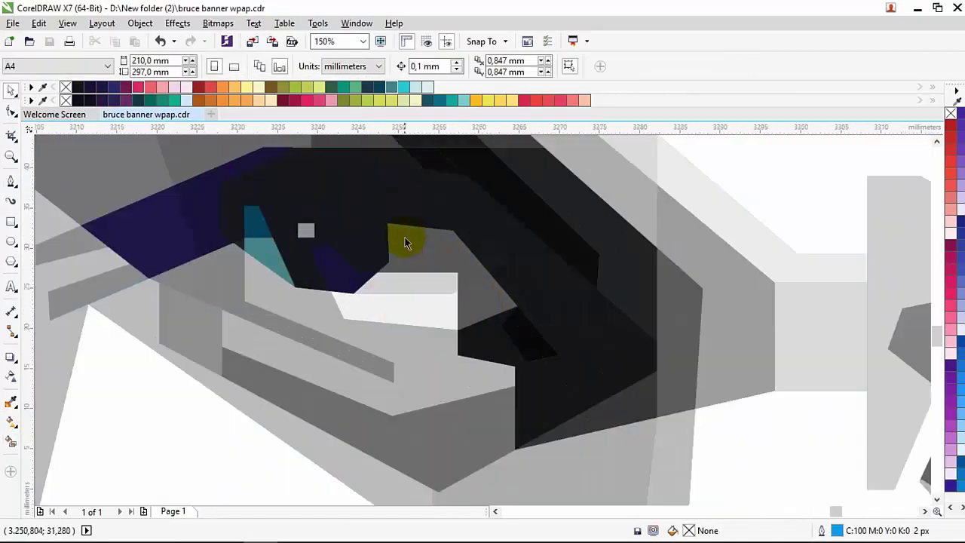
pyautogui.scroll(-8, 377, 286)
pyautogui.scroll(8, 377, 301)
pyautogui.scroll(1, 316, 204)
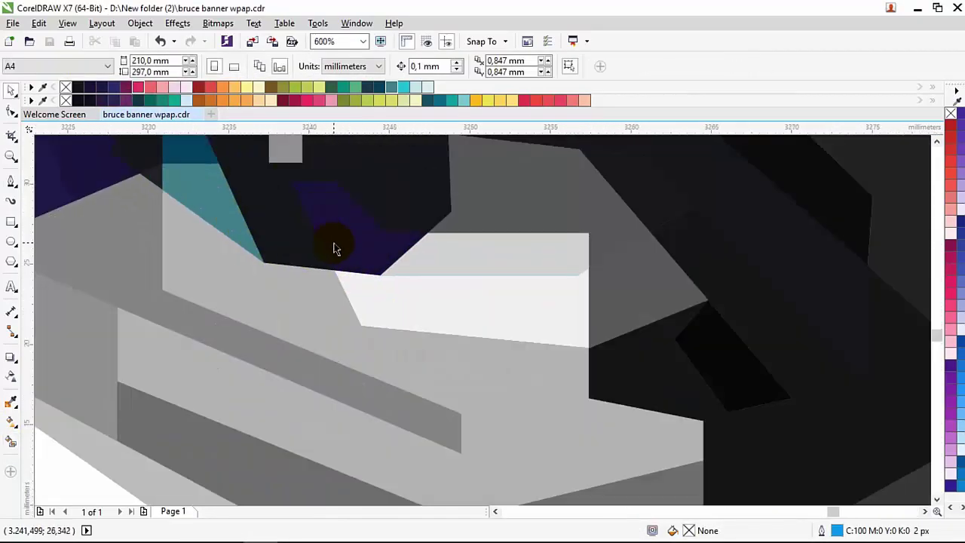
pyautogui.click(13, 184)
pyautogui.click(45, 181)
pyautogui.scroll(1, 279, 184)
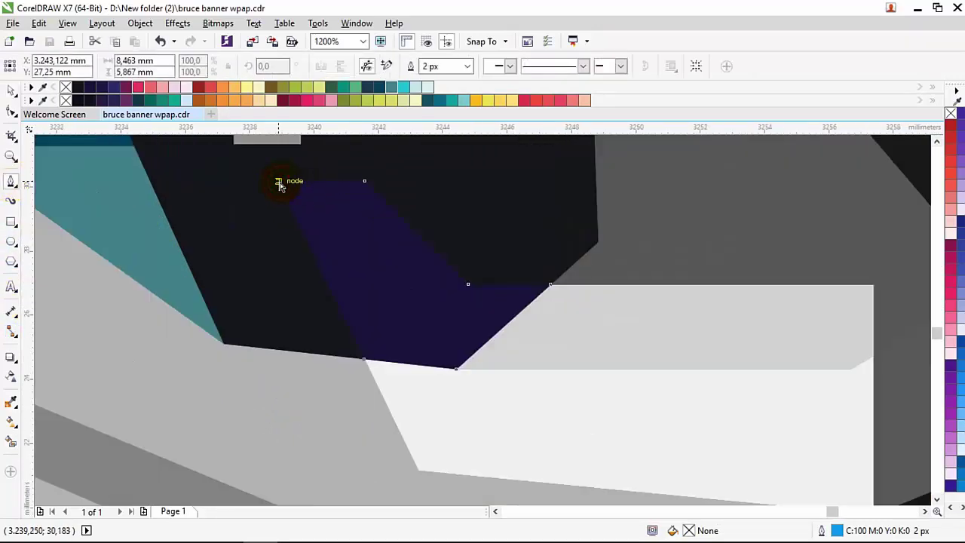
pyautogui.click(240, 335)
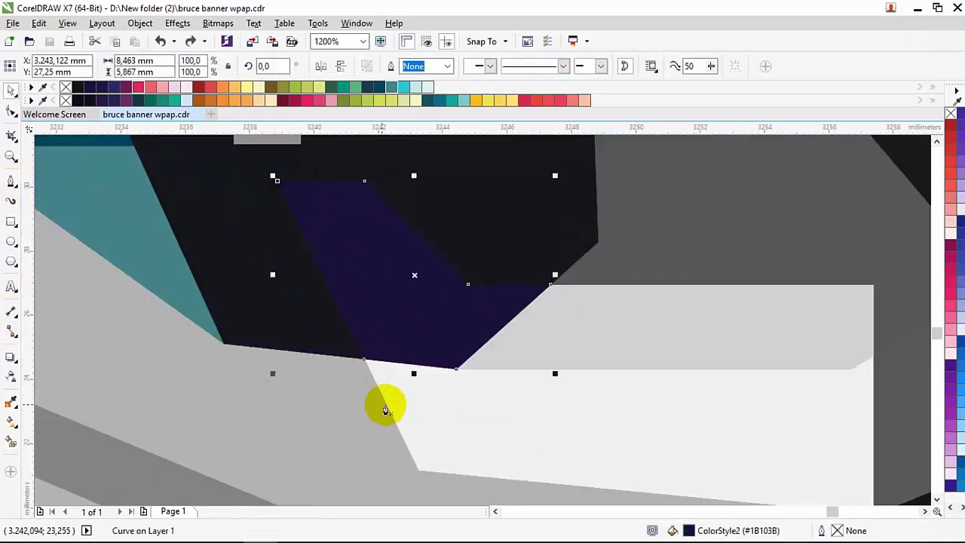
# Reshape the gray #B2B2B2 lower-lid shape with the Pen tool so its upper edge runs straight from the iris corner to the eye white's far end
pyautogui.click(366, 359)
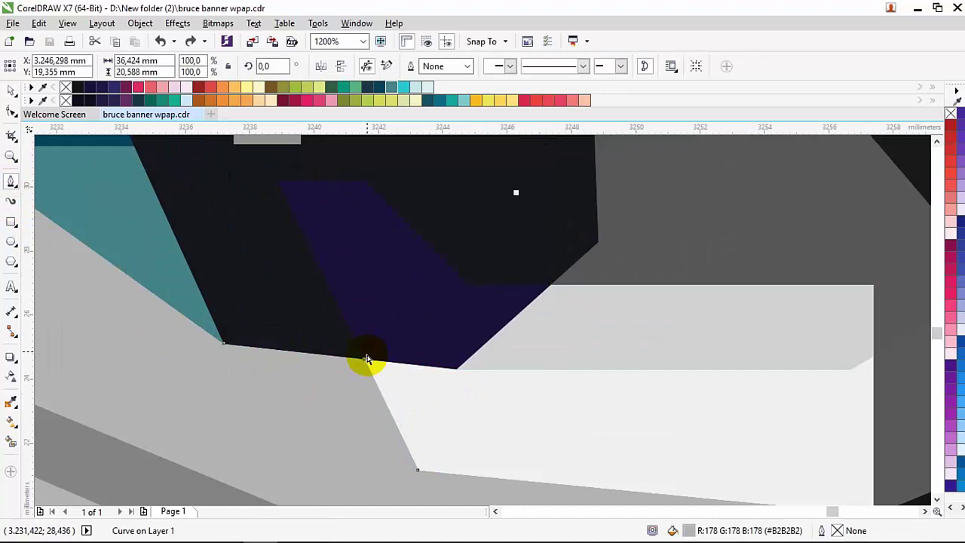
pyautogui.click(305, 360)
pyautogui.scroll(-2, 415, 437)
pyautogui.scroll(2, 416, 435)
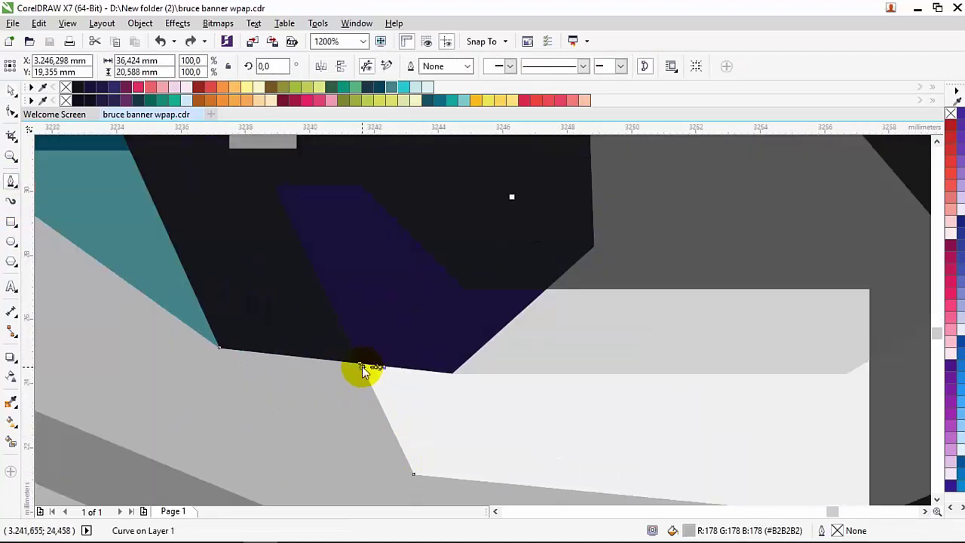
pyautogui.hotkey('ctrl', 'z')
pyautogui.click(367, 368)
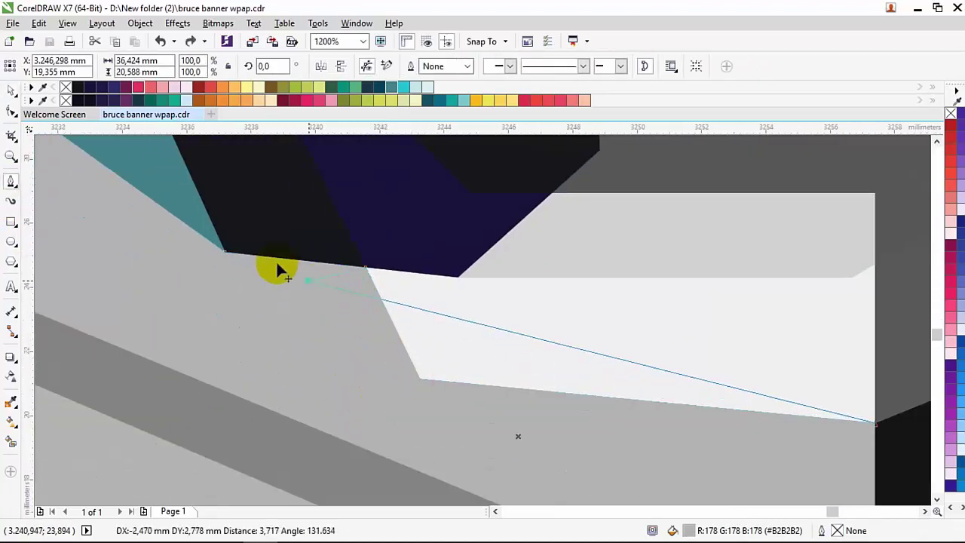
pyautogui.click(226, 260)
pyautogui.scroll(-3, 338, 351)
pyautogui.scroll(5, 336, 282)
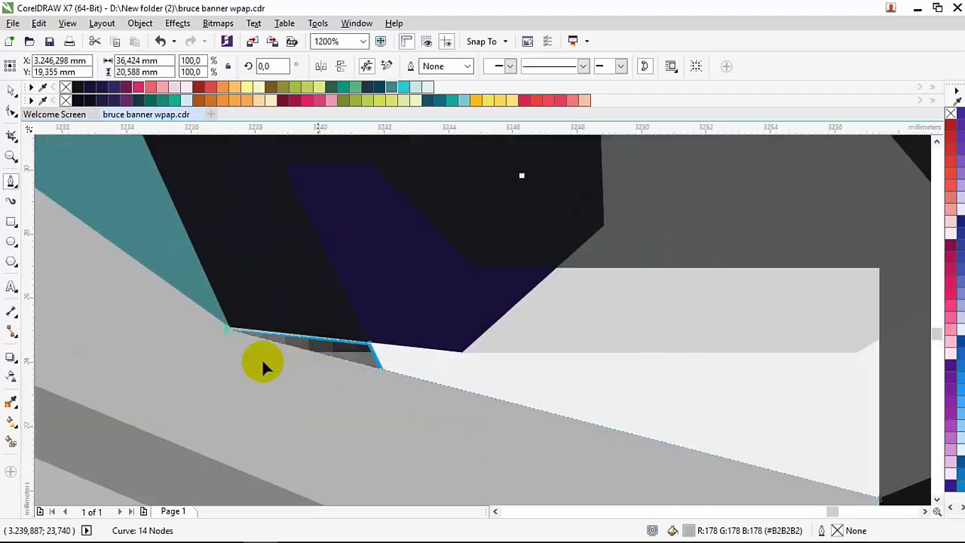
pyautogui.scroll(-6, 370, 362)
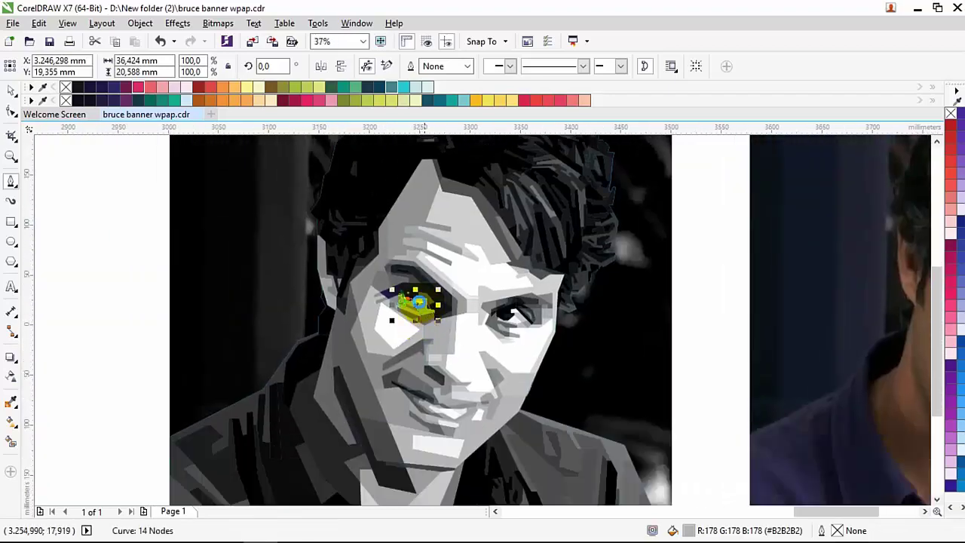
pyautogui.scroll(4, 363, 325)
pyautogui.scroll(1, 363, 325)
# Smart Fill the exposed gap beneath the iris with the eye-white color #EFEFEF, without an outline
pyautogui.click(12, 441)
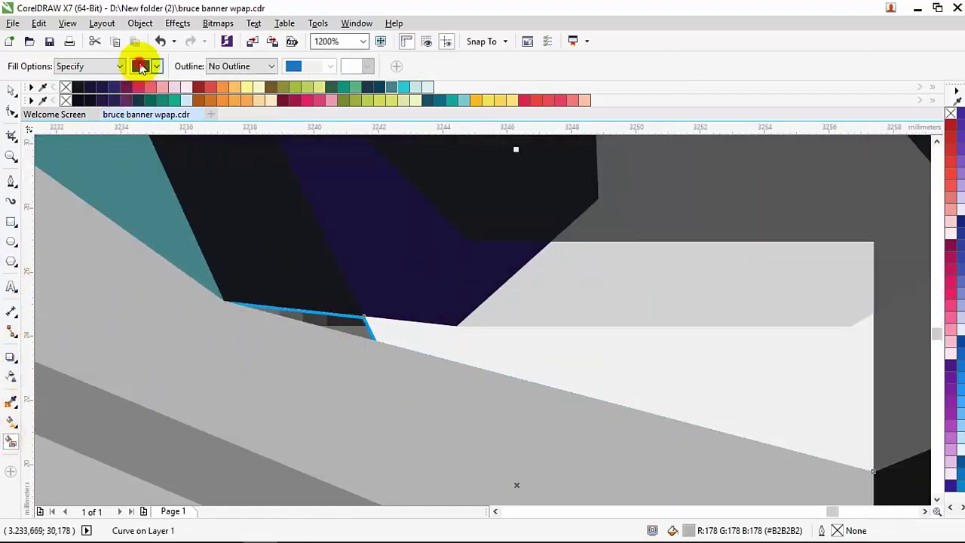
pyautogui.scroll(-5, 336, 329)
pyautogui.scroll(3, 394, 367)
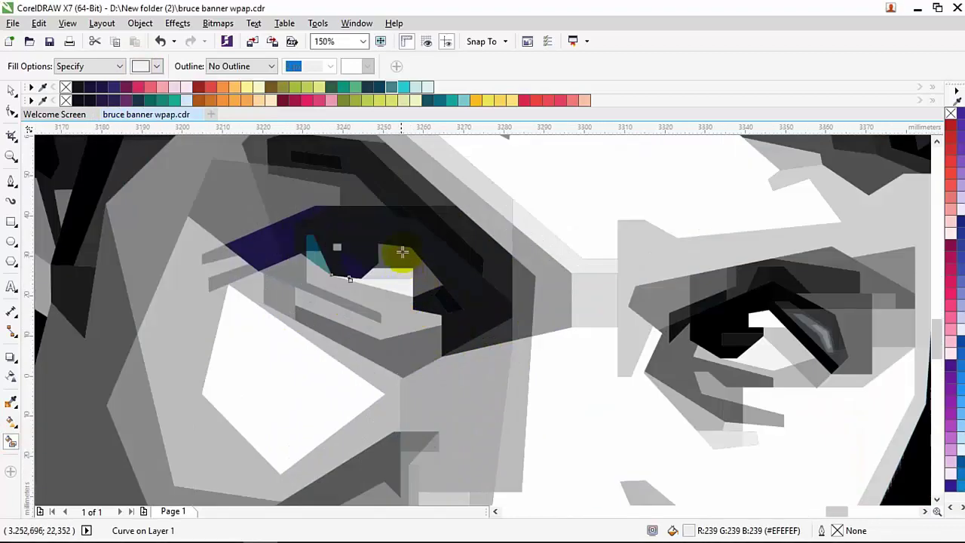
pyautogui.scroll(1, 321, 299)
pyautogui.scroll(-5, 324, 286)
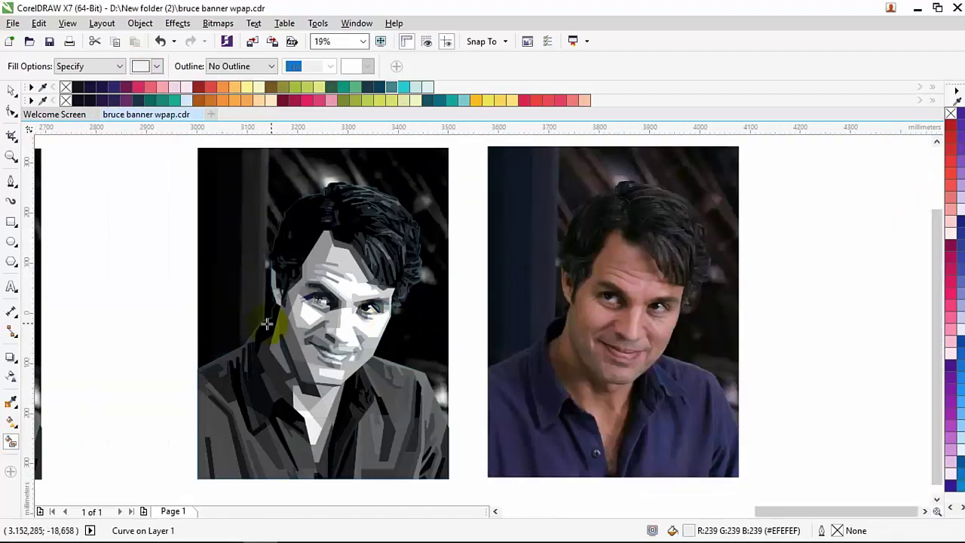
# Recolor the gray shapes at the inner side of the iris teal #448388 and the upper strip of the eye white pale cyan
pyautogui.scroll(2, 322, 307)
pyautogui.scroll(-2, 322, 301)
pyautogui.scroll(4, 323, 294)
pyautogui.scroll(-1, 323, 297)
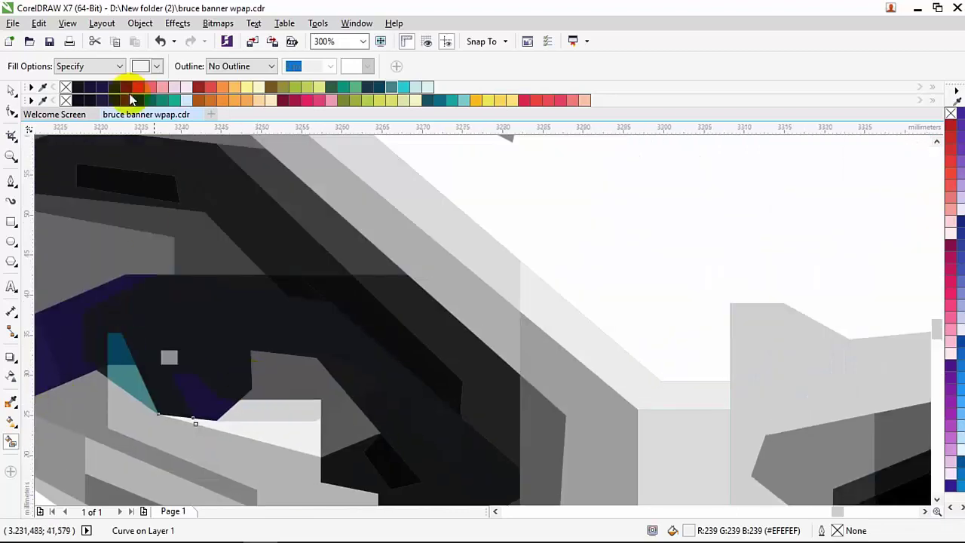
pyautogui.scroll(-1, 387, 162)
pyautogui.scroll(1, 388, 161)
pyautogui.click(391, 87)
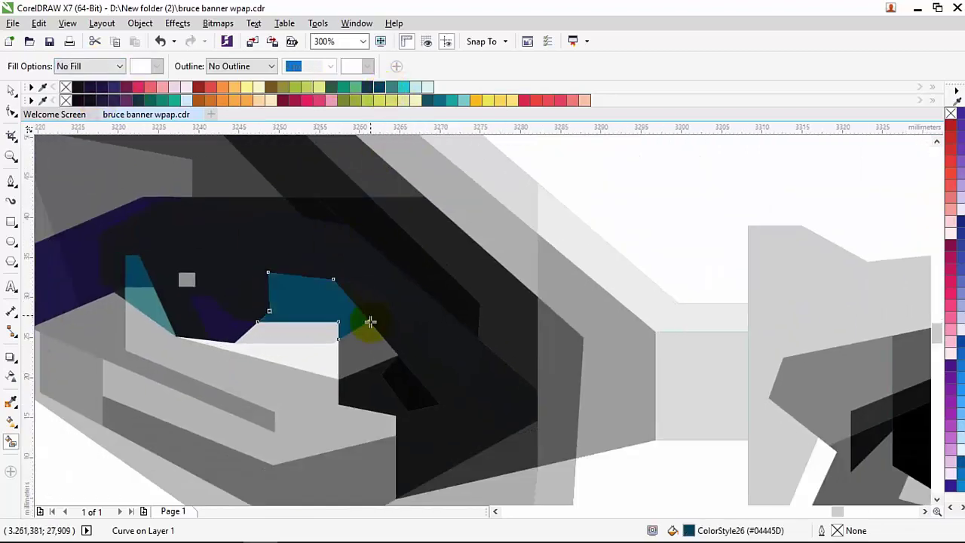
pyautogui.click(320, 331)
pyautogui.click(425, 86)
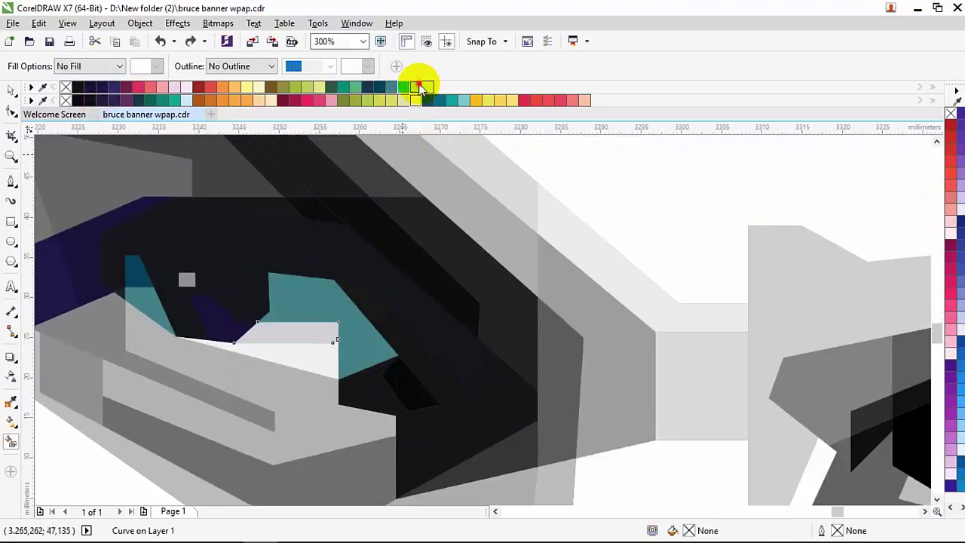
pyautogui.click(316, 312)
# Recolor the lower lid light pink with a darker pink crease, its outer under-eye shape orange and the large lower shape red #E14642
pyautogui.click(171, 86)
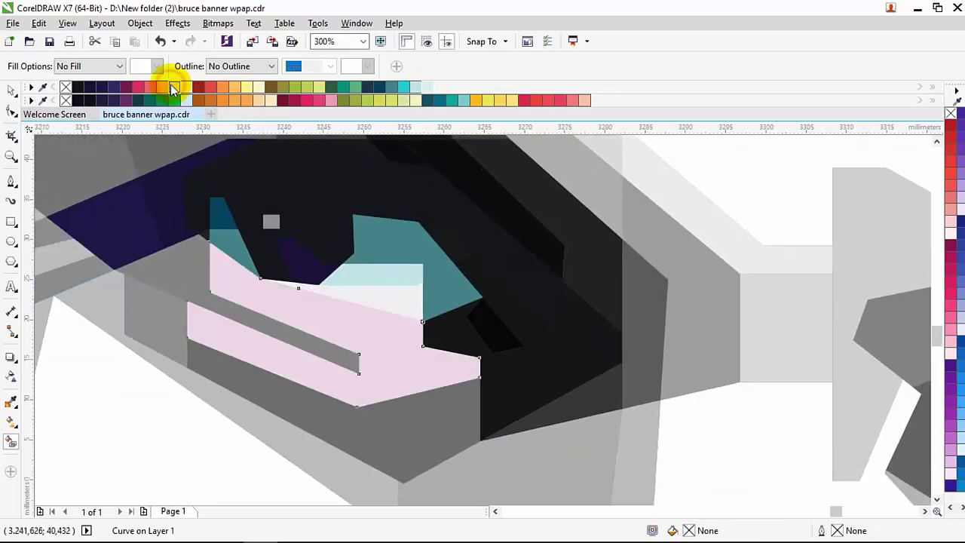
pyautogui.click(159, 87)
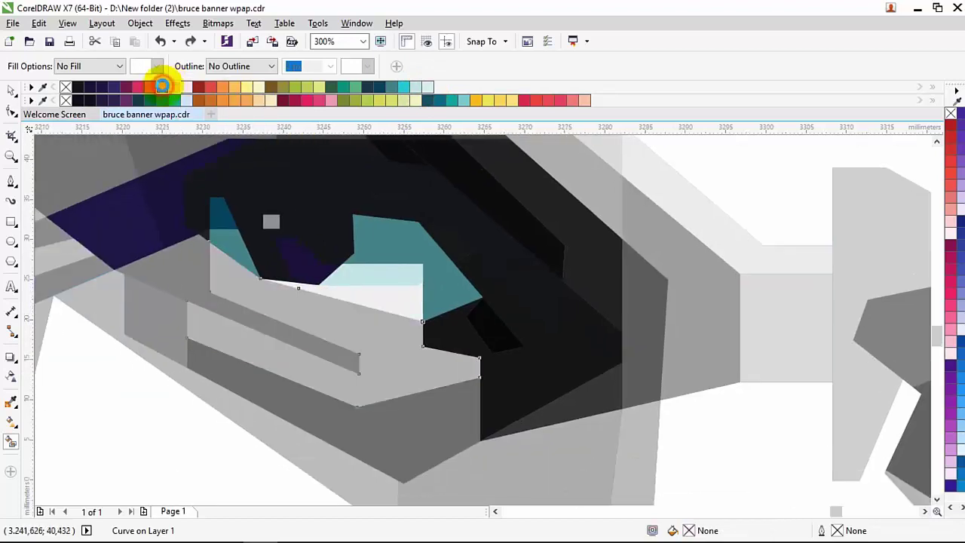
pyautogui.moveTo(221, 88); pyautogui.dragTo(155, 320)
pyautogui.click(209, 87)
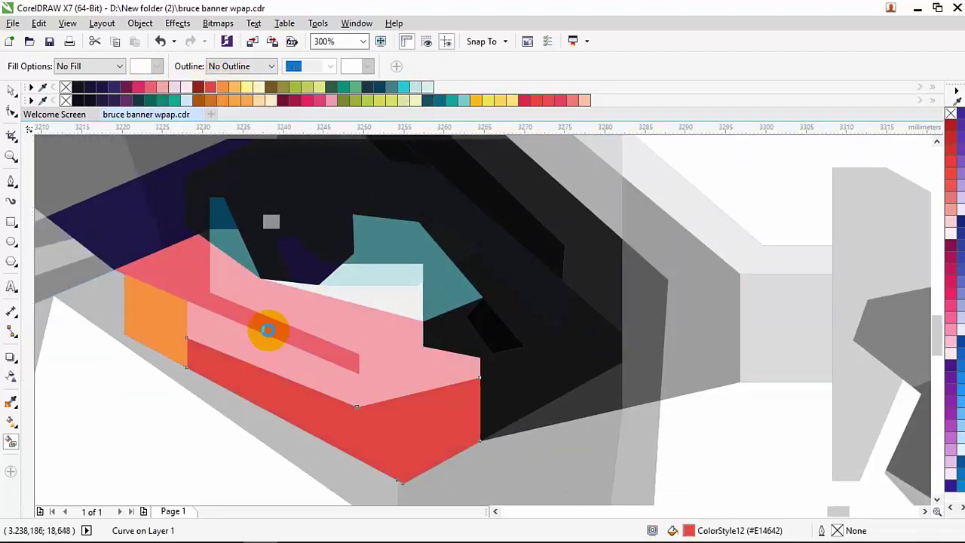
# Recolor the black inner-corner shapes with dark indigo #1B103B and the adjoining narrow lid shapes with the palette's near-black
pyautogui.scroll(-2, 265, 330)
pyautogui.scroll(2, 264, 329)
pyautogui.click(452, 240)
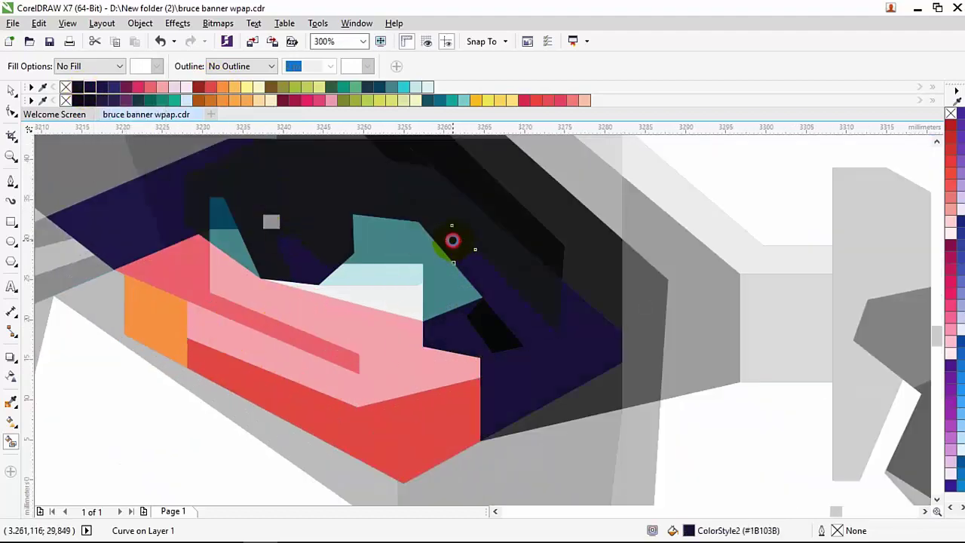
pyautogui.click(467, 243)
pyautogui.scroll(-1, 467, 243)
pyautogui.scroll(1, 467, 244)
# Recolor the remaining dark gray shapes above the upper lid and along its inner side with dark indigo
pyautogui.click(90, 86)
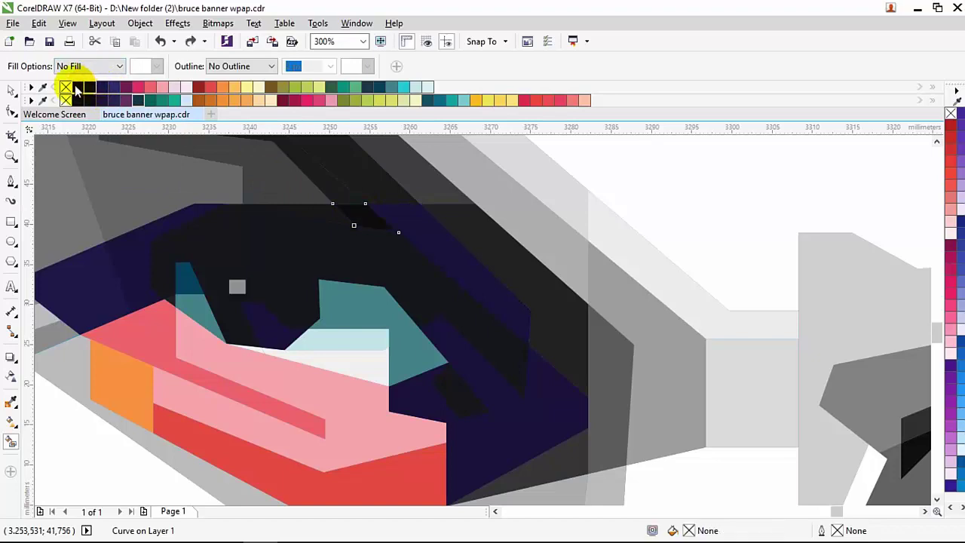
pyautogui.hotkey('ctrl', 'z')
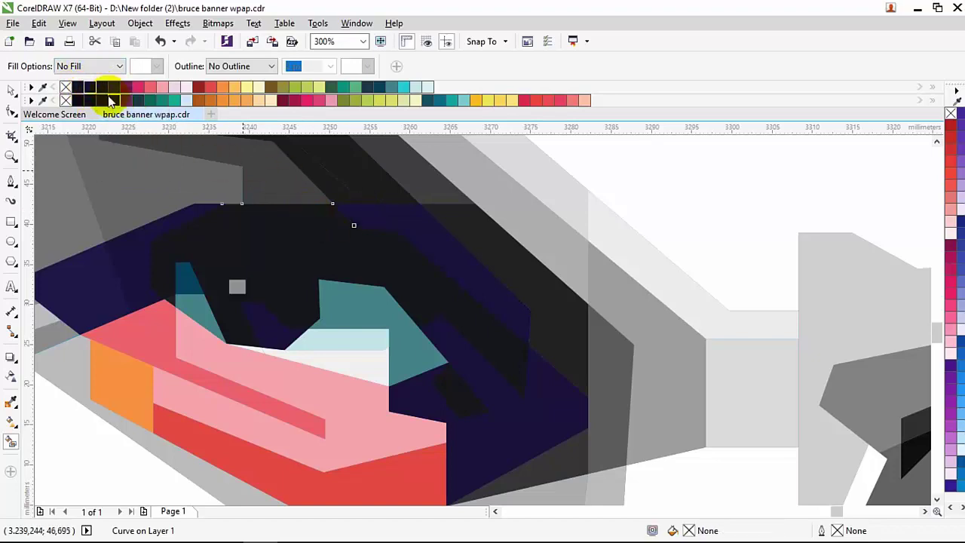
pyautogui.scroll(-2, 322, 198)
pyautogui.scroll(2, 323, 199)
pyautogui.click(527, 252)
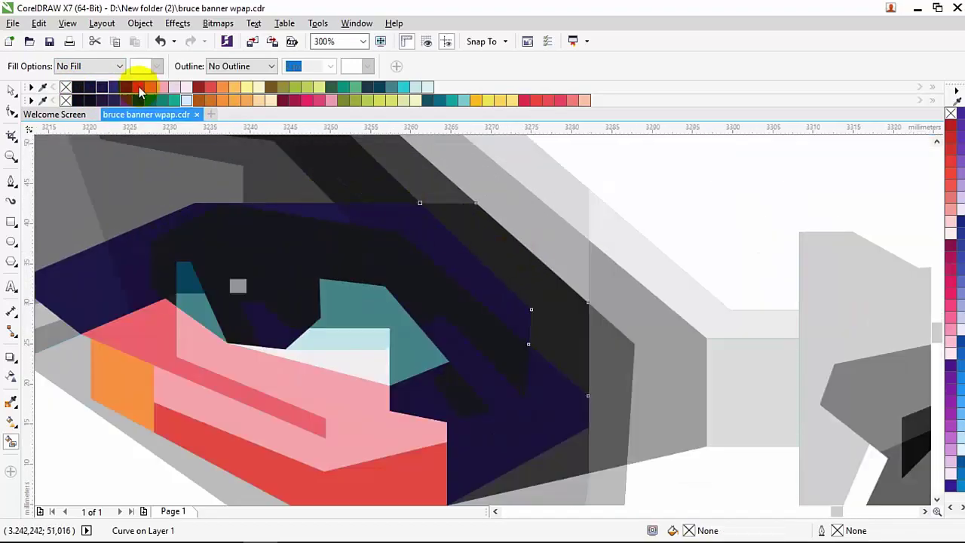
pyautogui.click(117, 89)
# Recolor the diagonal strip running from the eyebrow toward the inner eye with indigo #1D1747
pyautogui.scroll(2, 361, 271)
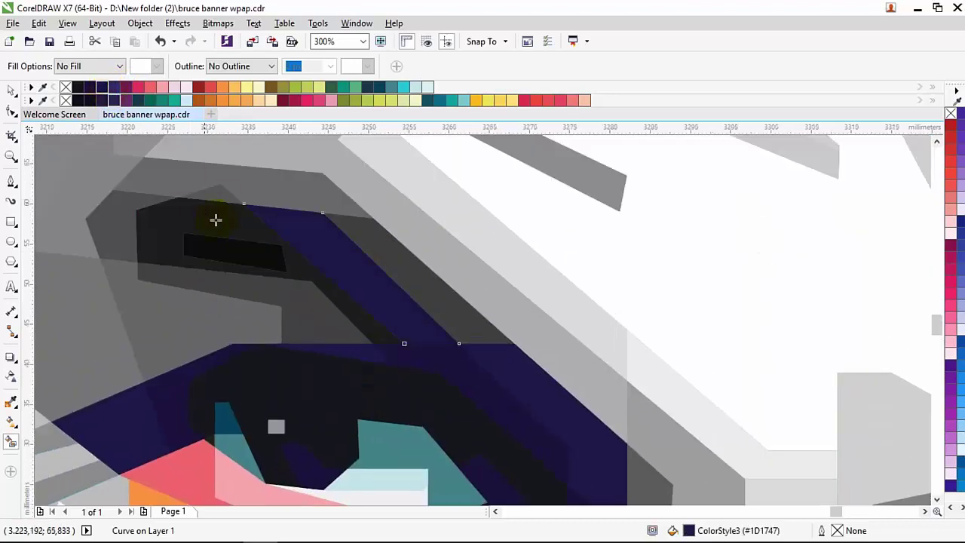
pyautogui.click(111, 88)
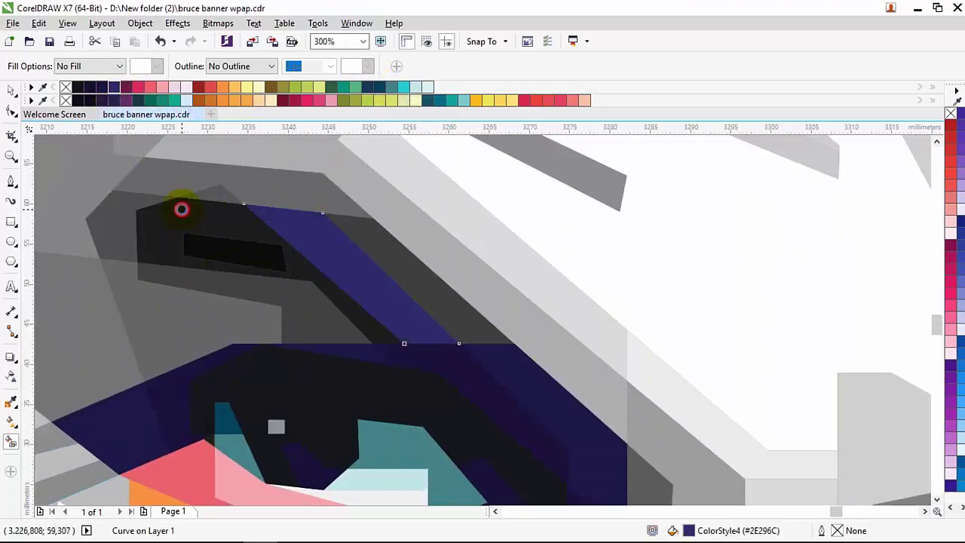
pyautogui.click(101, 89)
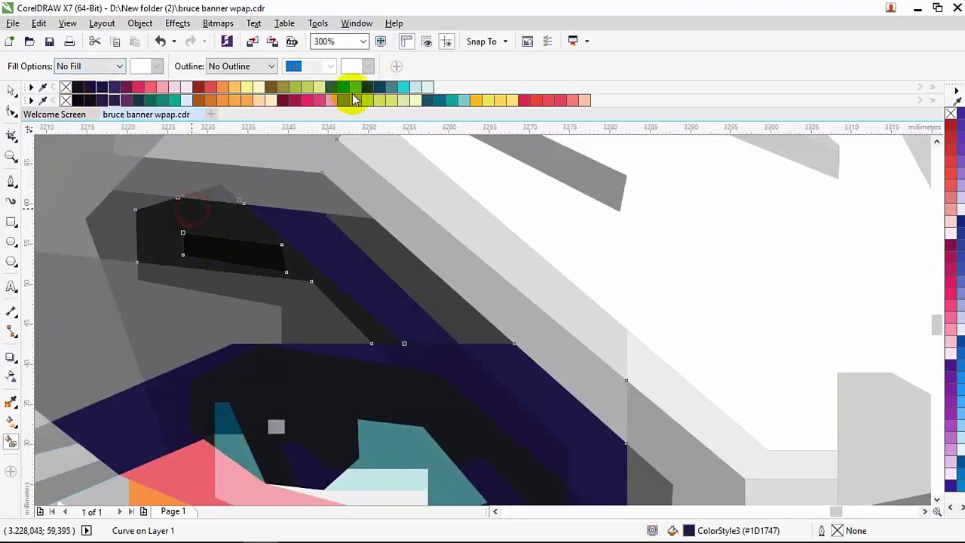
# Recolor the dark gray shape above the eye's upper lid dark indigo and the bar inside it near-black #15161A
pyautogui.hotkey('ctrl', 'z')
pyautogui.scroll(-2, 338, 200)
pyautogui.scroll(2, 328, 208)
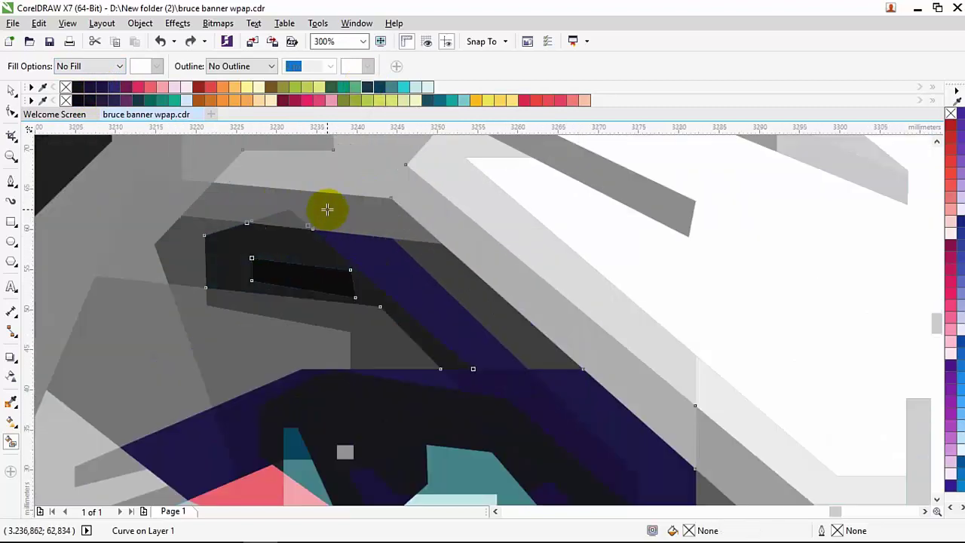
pyautogui.click(261, 238)
pyautogui.click(369, 88)
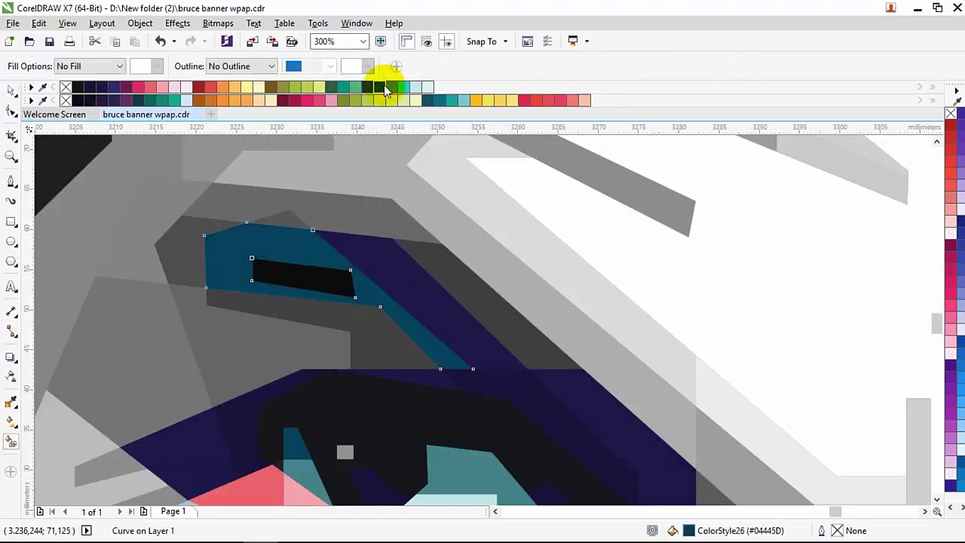
pyautogui.click(94, 89)
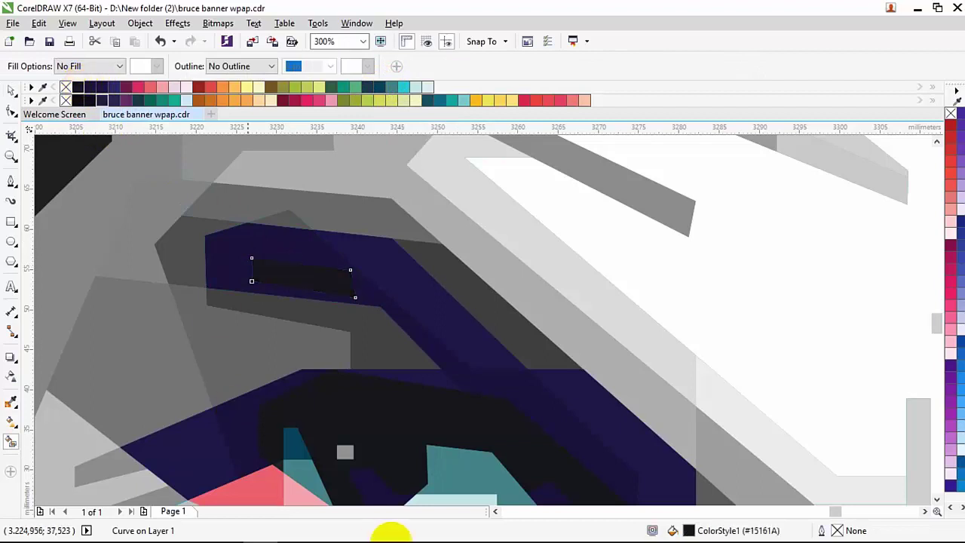
pyautogui.moveTo(370, 537)
# Try lighter indigo and dark red #9A2221 on the narrow fold strip under the dark indigo shape
pyautogui.click(367, 341)
pyautogui.click(113, 87)
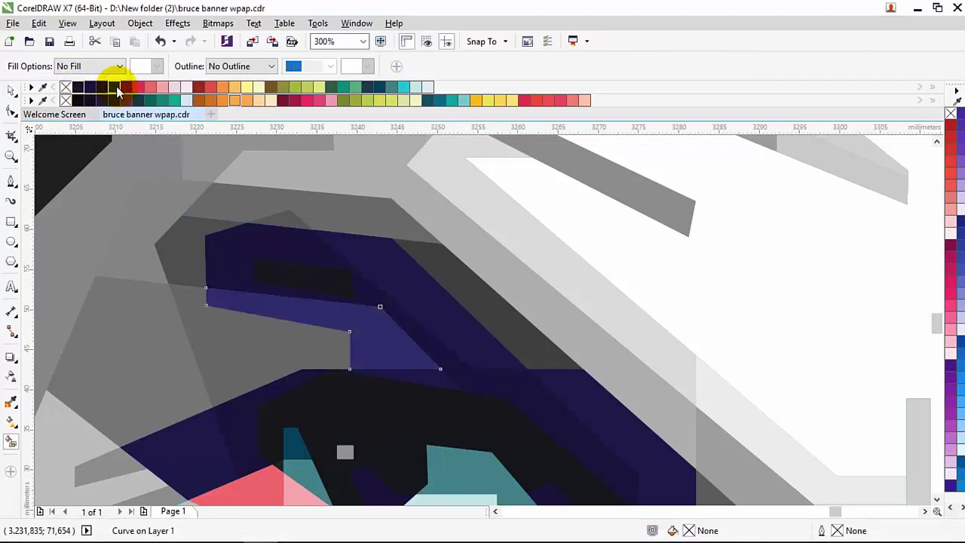
pyautogui.hotkey('ctrl', 'z')
pyautogui.click(197, 90)
pyautogui.scroll(-2, 286, 144)
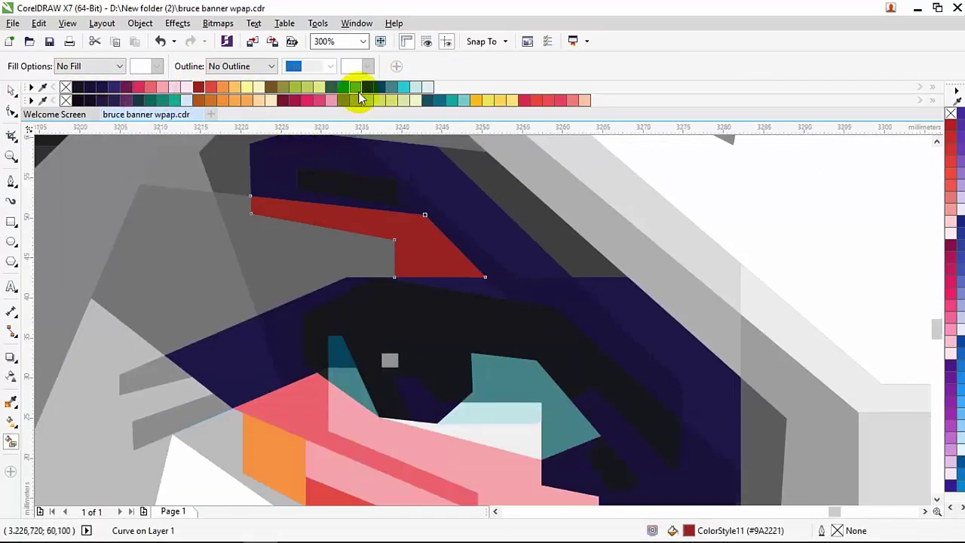
# Try dark blue on the fold strip, teal on the upper lid and red #E14642 on the outer-corner shape
pyautogui.click(377, 87)
pyautogui.click(400, 87)
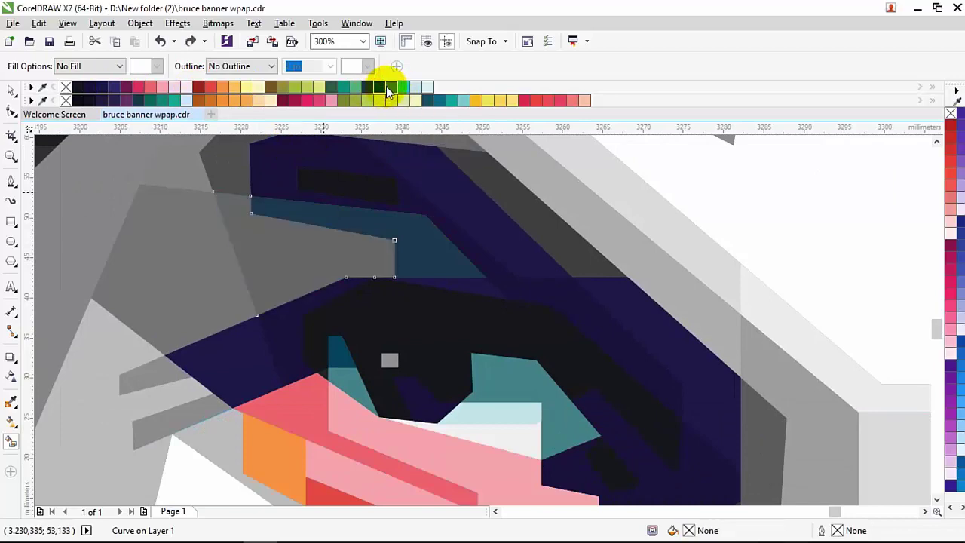
pyautogui.hotkey('ctrl', 'z')
pyautogui.click(215, 88)
pyautogui.scroll(-2, 264, 179)
pyautogui.scroll(1, 264, 178)
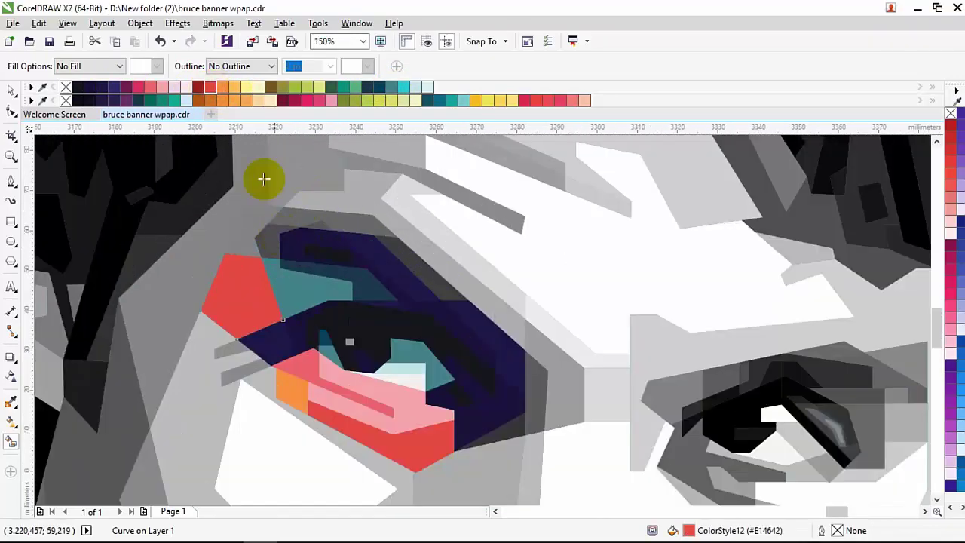
# Try olive #919036 and green #305E42 on the outer-corner shape beside the teal lid
pyautogui.hotkey('ctrl', 'z')
pyautogui.scroll(1, 290, 279)
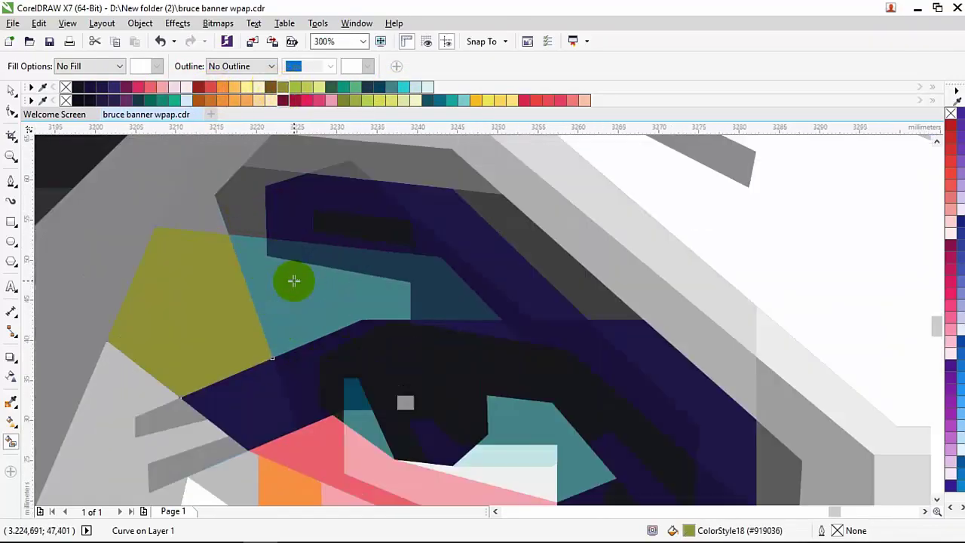
pyautogui.click(340, 86)
pyautogui.hotkey('ctrl', 'z')
pyautogui.click(332, 86)
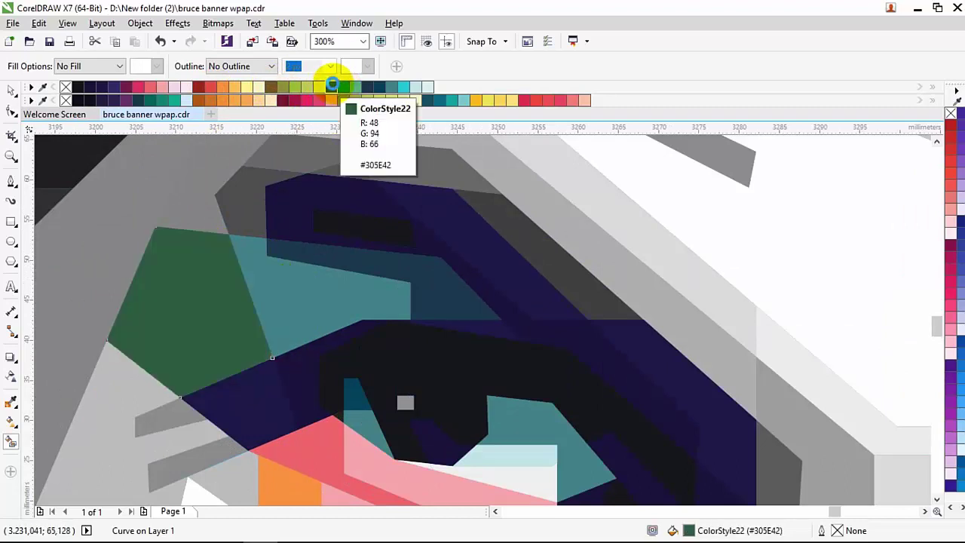
pyautogui.hotkey('ctrl', 'z')
# Recolor the fold strip dark red, the upper lid shape below it red and the outer-corner shape orange
pyautogui.click(366, 238)
pyautogui.click(272, 87)
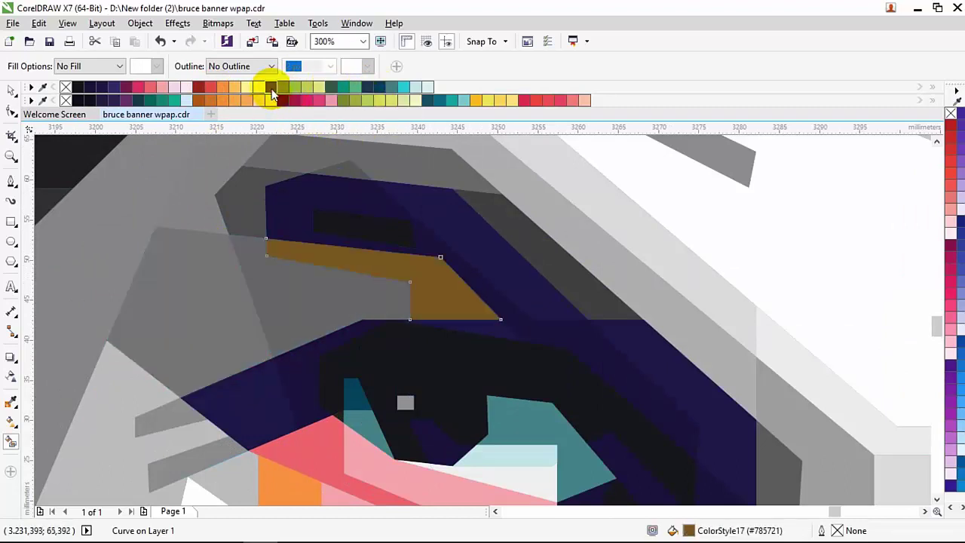
pyautogui.click(198, 86)
pyautogui.click(214, 87)
pyautogui.click(223, 100)
pyautogui.scroll(-2, 220, 226)
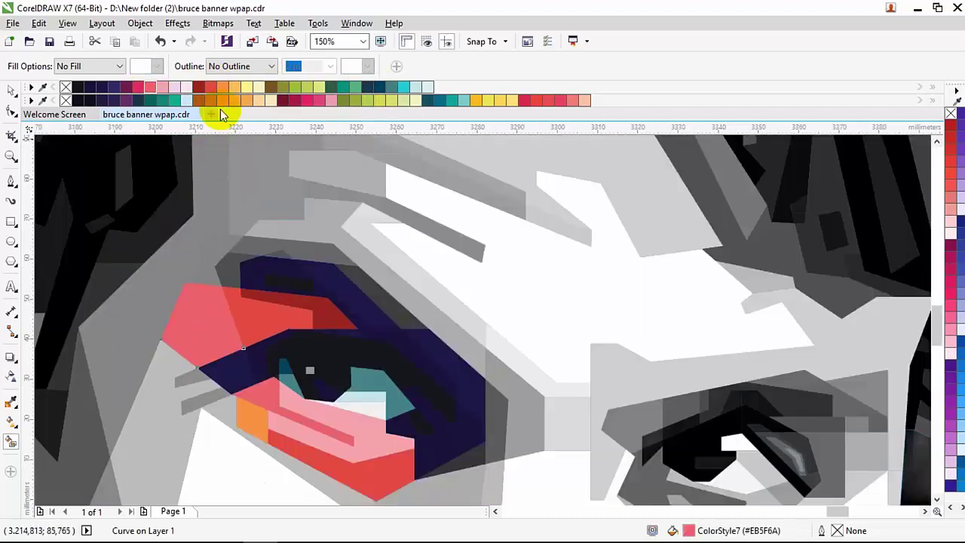
pyautogui.scroll(2, 244, 183)
# Recolor the small shape at the outer end of the dark indigo area dark teal #04445D
pyautogui.click(244, 183)
pyautogui.scroll(1, 301, 181)
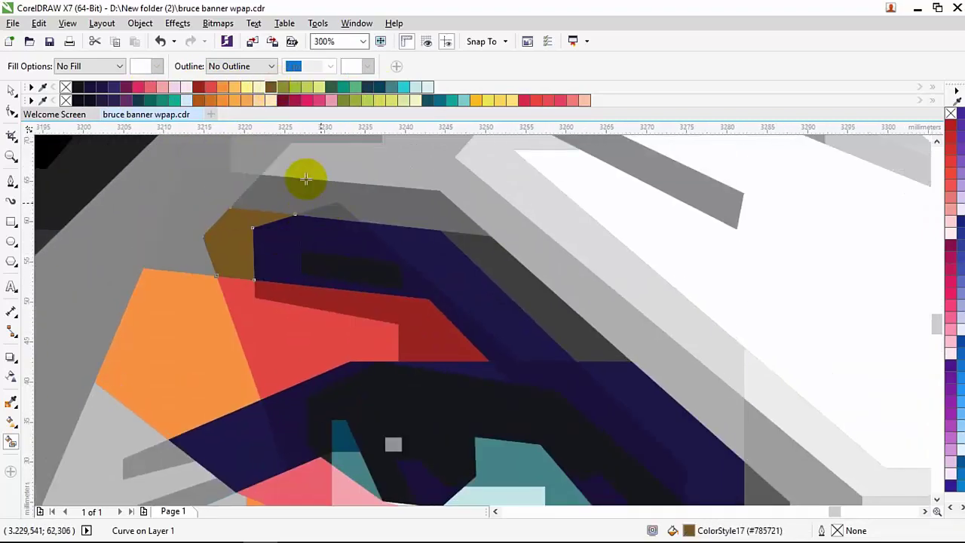
pyautogui.click(378, 88)
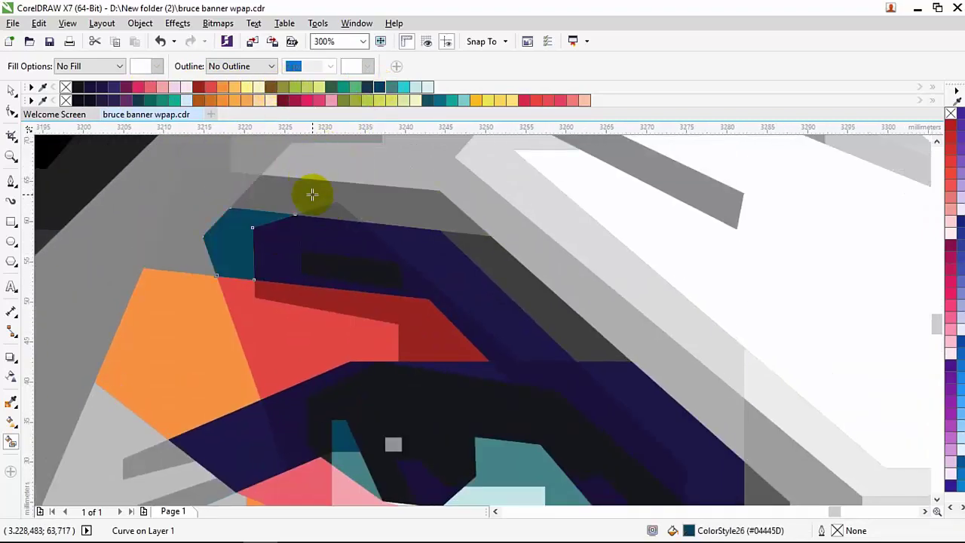
pyautogui.hotkey('ctrl', 'z')
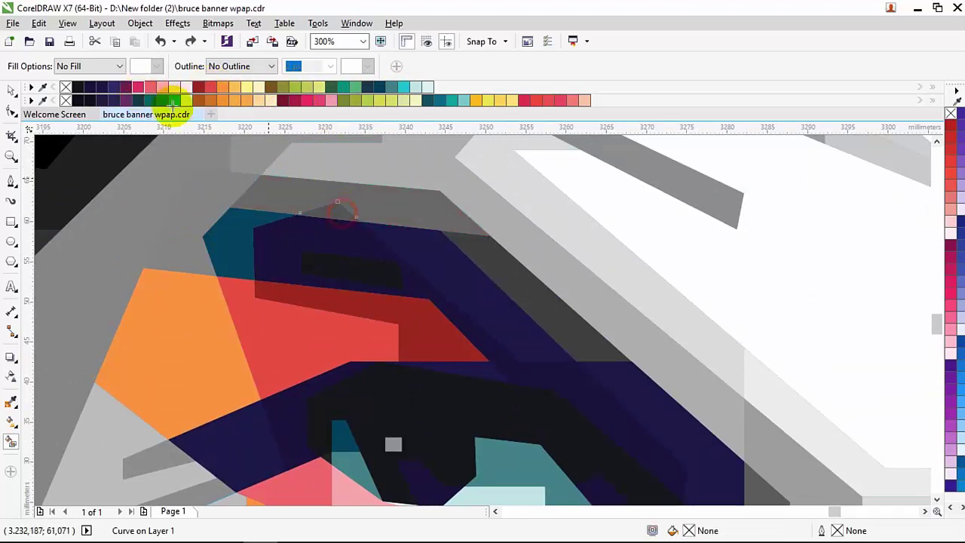
# Try pink #DE2960 on the gray strip above the dark indigo area and purple on its small peak
pyautogui.click(126, 89)
pyautogui.scroll(2, 312, 209)
pyautogui.scroll(-1, 211, 144)
pyautogui.hotkey('ctrl', 'z')
pyautogui.scroll(1, 210, 144)
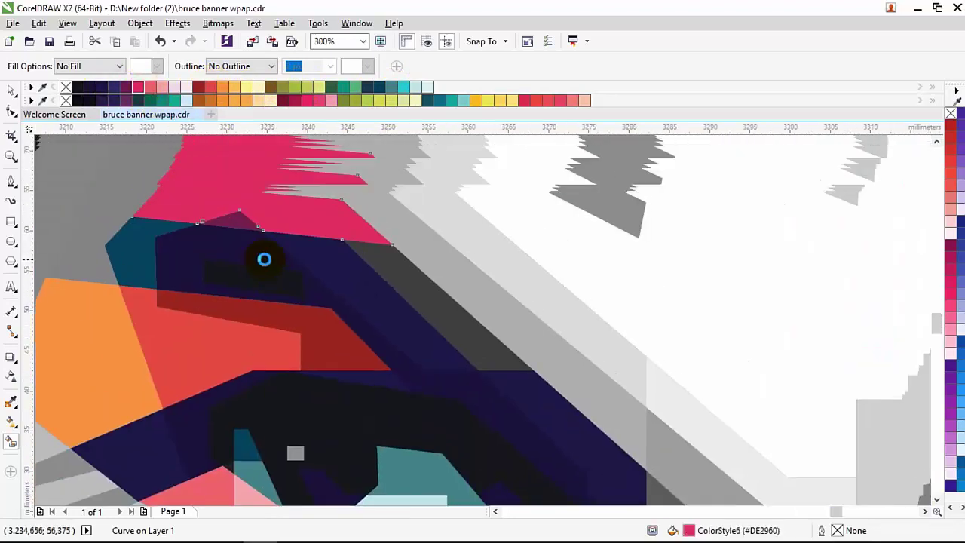
pyautogui.scroll(-1, 237, 232)
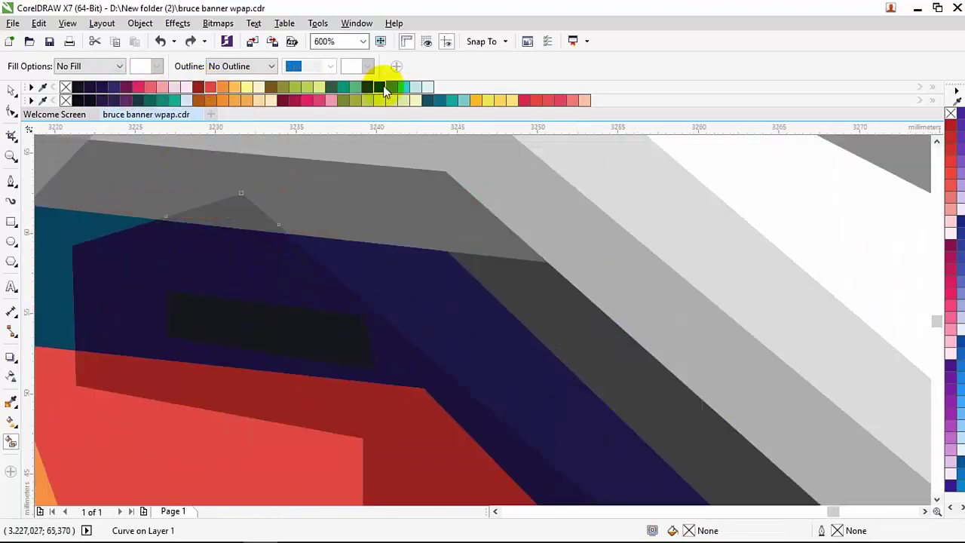
# Recolor the small peak above the dark indigo area dark teal and the gray strip around it teal #448388
pyautogui.hotkey('ctrl', 'z')
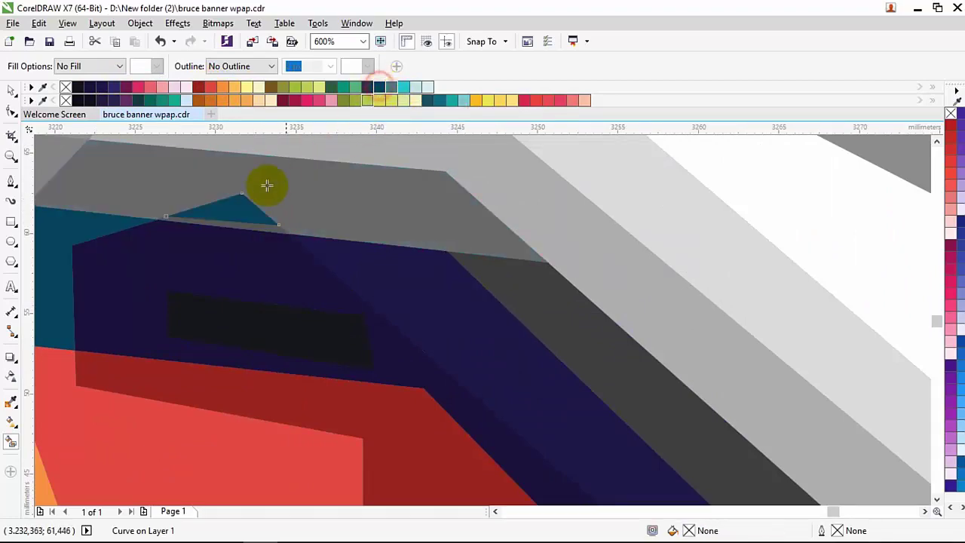
pyautogui.click(391, 101)
pyautogui.hotkey('ctrl', 'z')
pyautogui.scroll(-5, 482, 280)
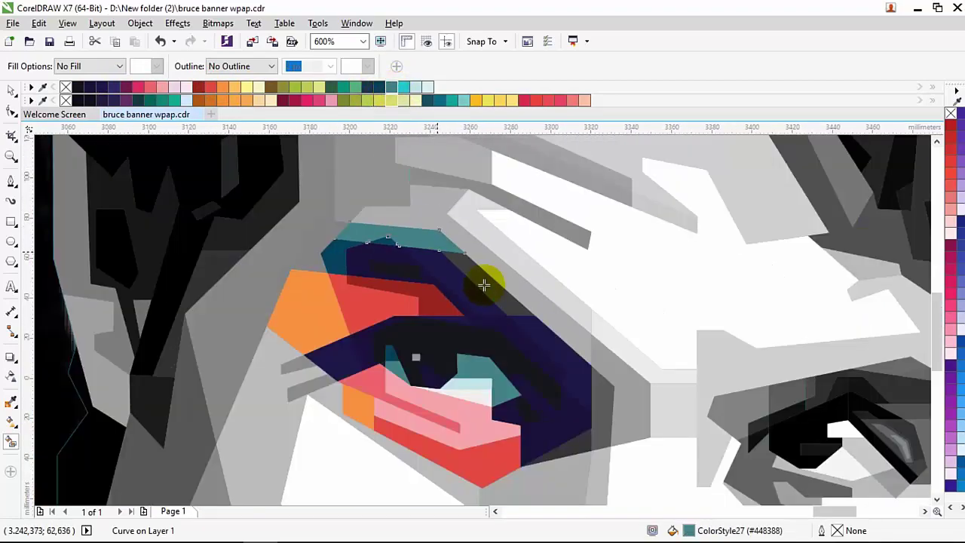
pyautogui.hotkey('ctrl', 'z')
# Recolor the dark gray diagonal band beside the indigo strip lighter indigo and the shape nearest the nose dark teal #04445D
pyautogui.scroll(2, 463, 258)
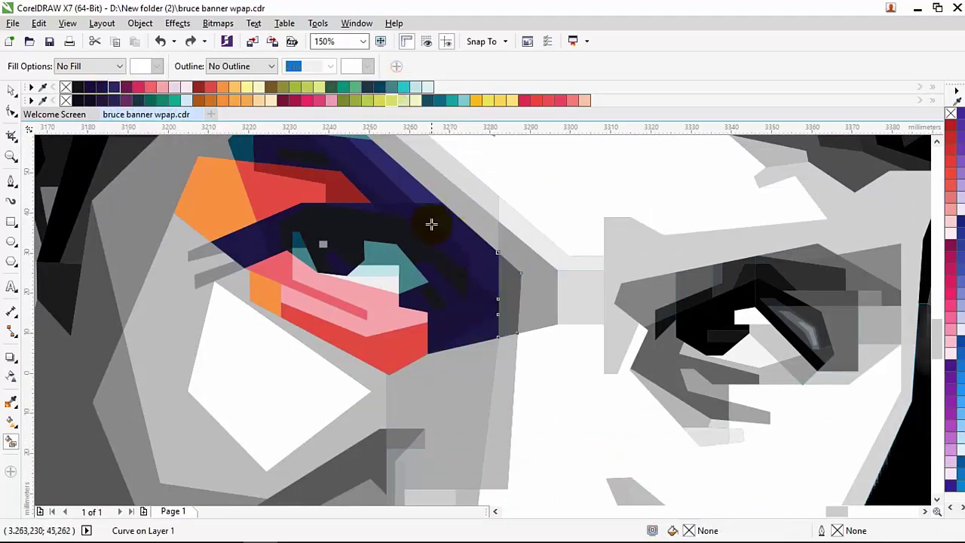
pyautogui.scroll(1, 384, 183)
pyautogui.click(379, 87)
pyautogui.scroll(-1, 490, 266)
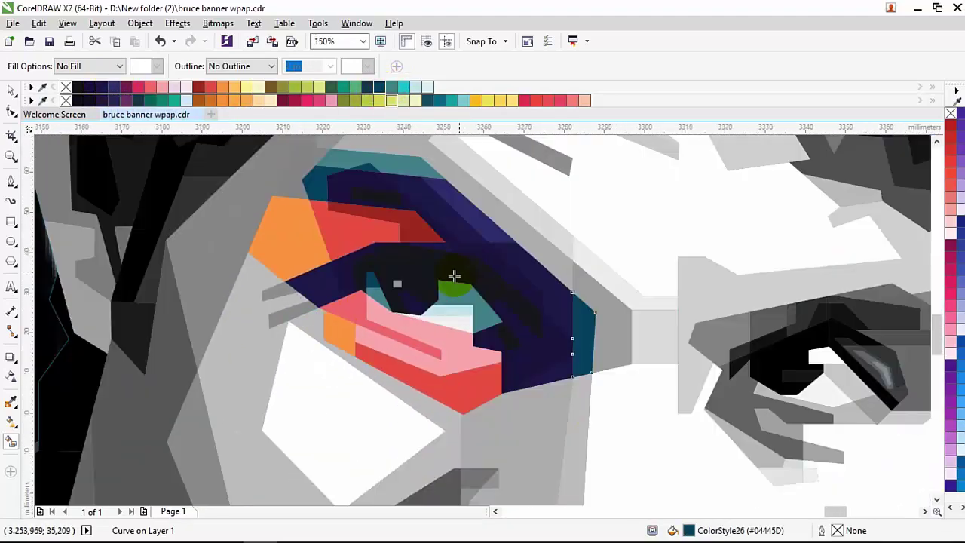
# Try orange #FA9042 and dark red on the lower thin stroke at the eye's outer corner
pyautogui.click(294, 320)
pyautogui.scroll(1, 294, 320)
pyautogui.click(222, 87)
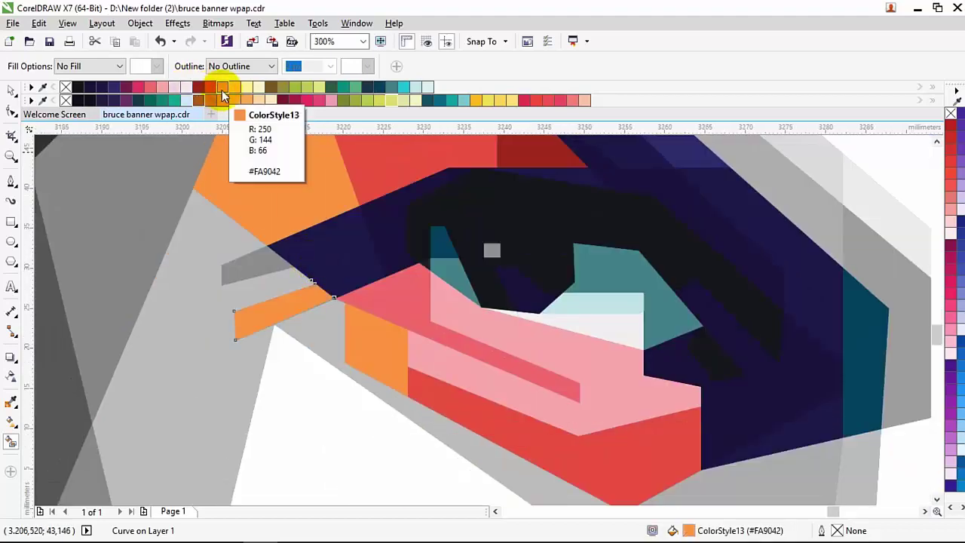
pyautogui.click(211, 87)
pyautogui.click(198, 87)
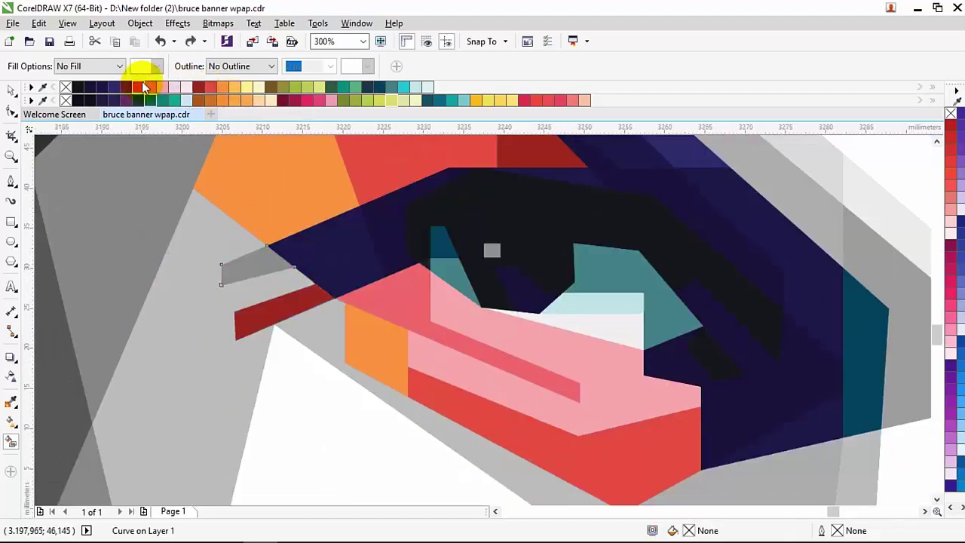
pyautogui.hotkey('ctrl', 'z')
# Recolor the lower thin stroke at the eye's outer corner dark blue #1D384B
pyautogui.scroll(-1, 239, 278)
pyautogui.scroll(1, 240, 278)
pyautogui.click(367, 87)
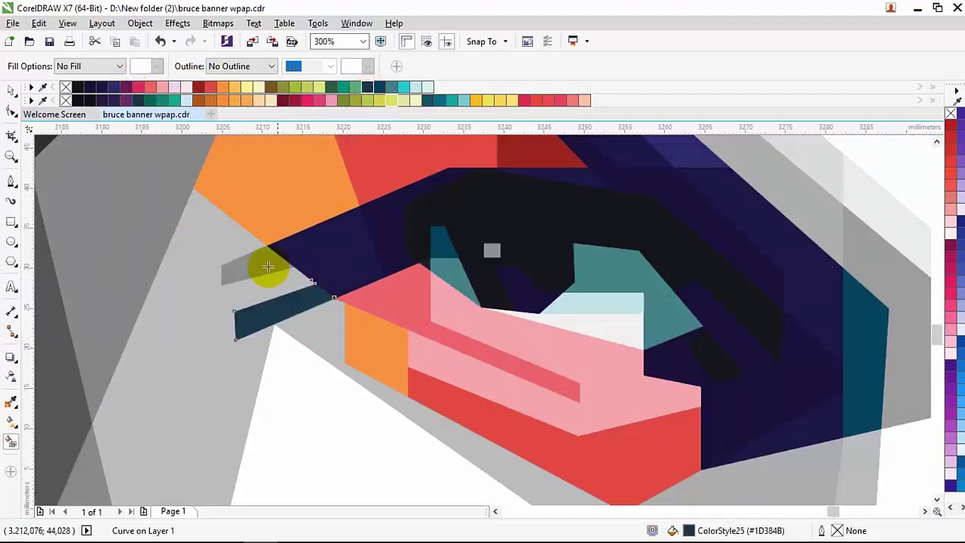
# Recolor the other eye's black iris and lash-line shapes near-black and the bar inside the iris dark indigo #1B103B
pyautogui.scroll(-3, 284, 248)
pyautogui.scroll(1, 269, 297)
pyautogui.scroll(-1, 379, 340)
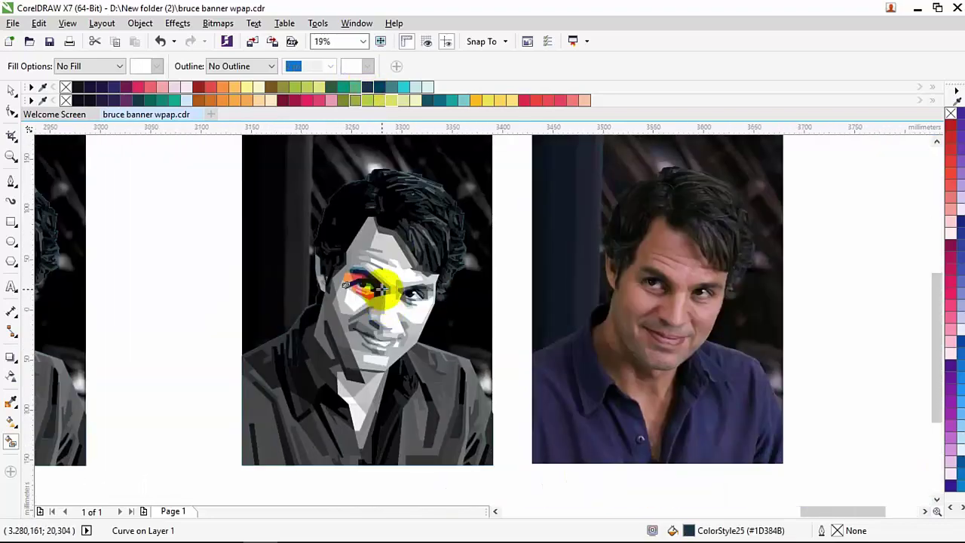
pyautogui.scroll(3, 387, 276)
pyautogui.scroll(1, 442, 308)
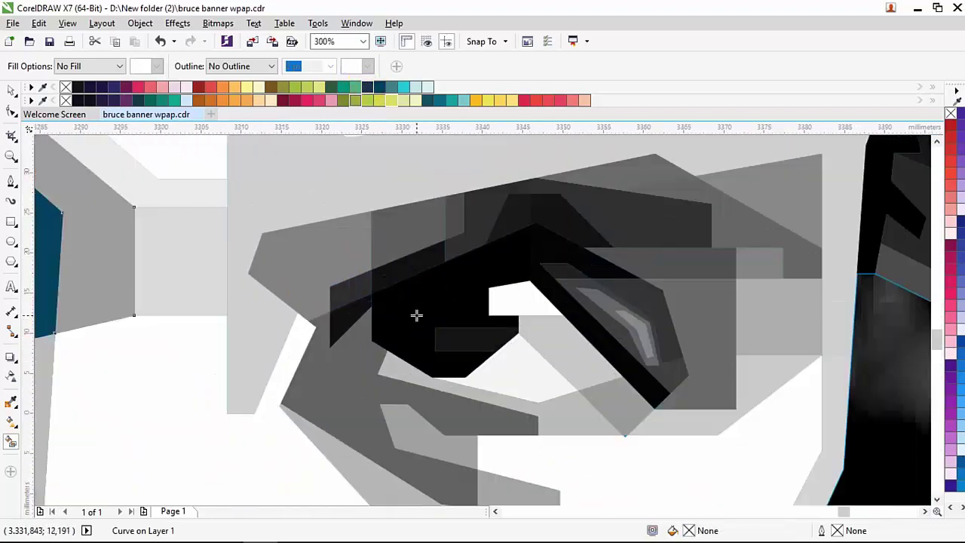
pyautogui.click(76, 89)
pyautogui.press('Tab')
pyautogui.click(66, 88)
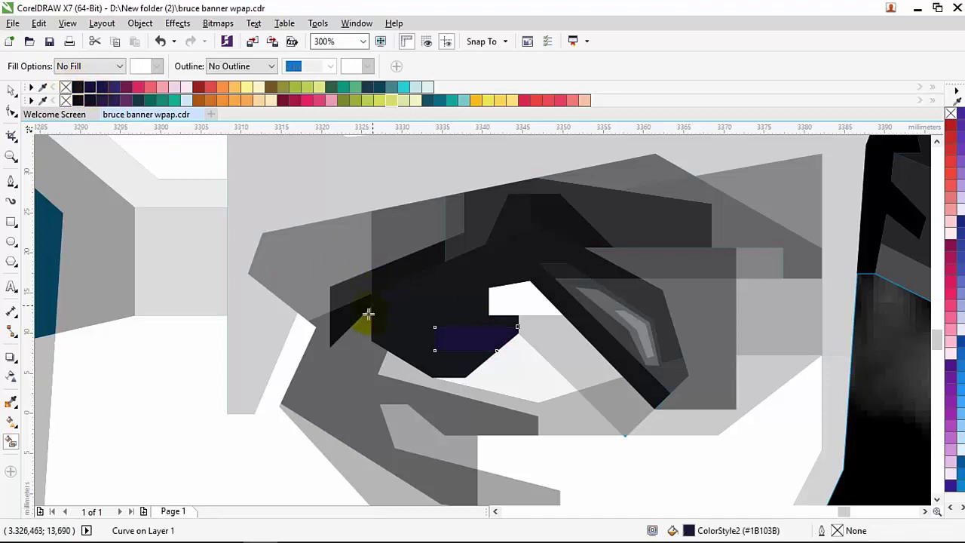
# Recolor the lid strip above the second eye's lash line indigo #1D1747 and the larger upper-lid shapes dark blue #1D384B
pyautogui.click(111, 87)
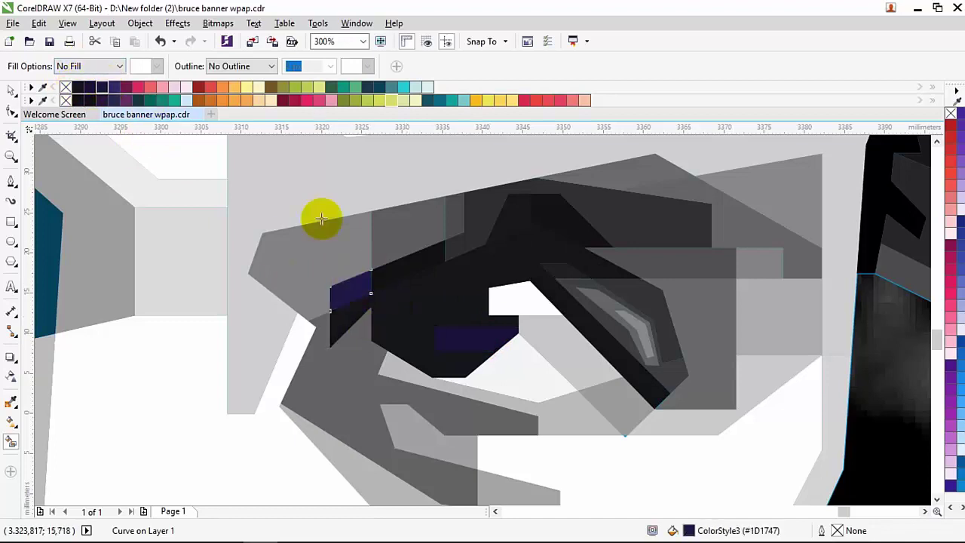
pyautogui.click(80, 88)
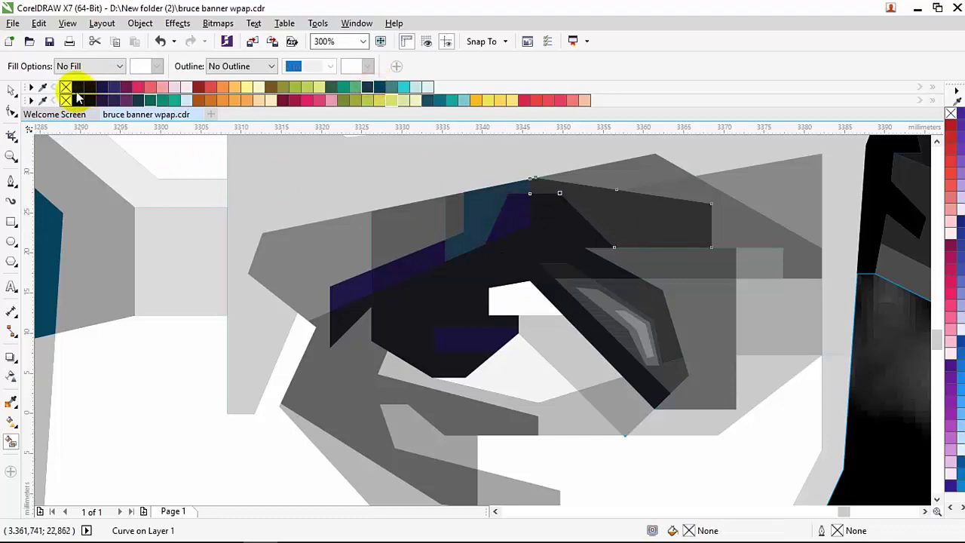
pyautogui.scroll(-1, 485, 215)
pyautogui.scroll(1, 528, 306)
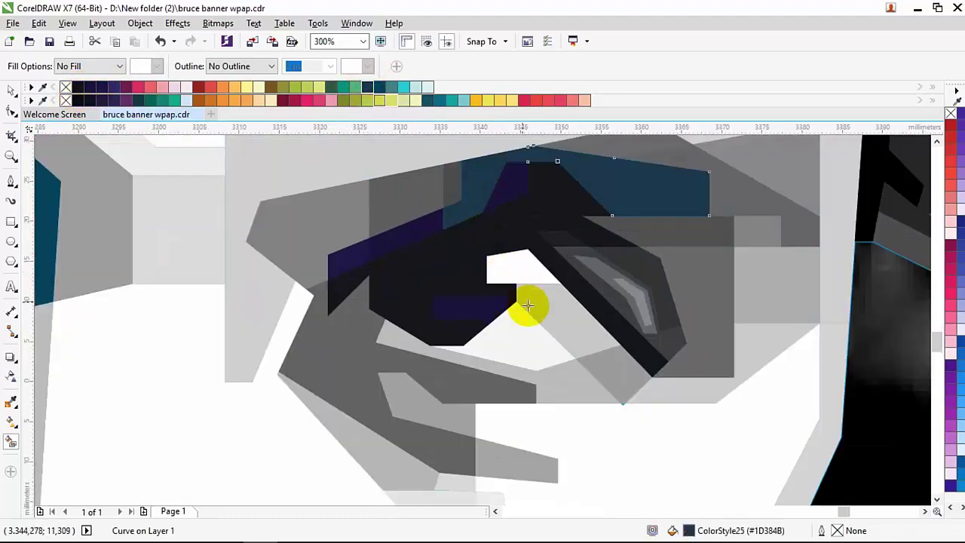
# Recolor the shaded wedge in the second eye's white pale teal after trying cyan #24CBD4
pyautogui.click(403, 88)
pyautogui.scroll(-3, 527, 339)
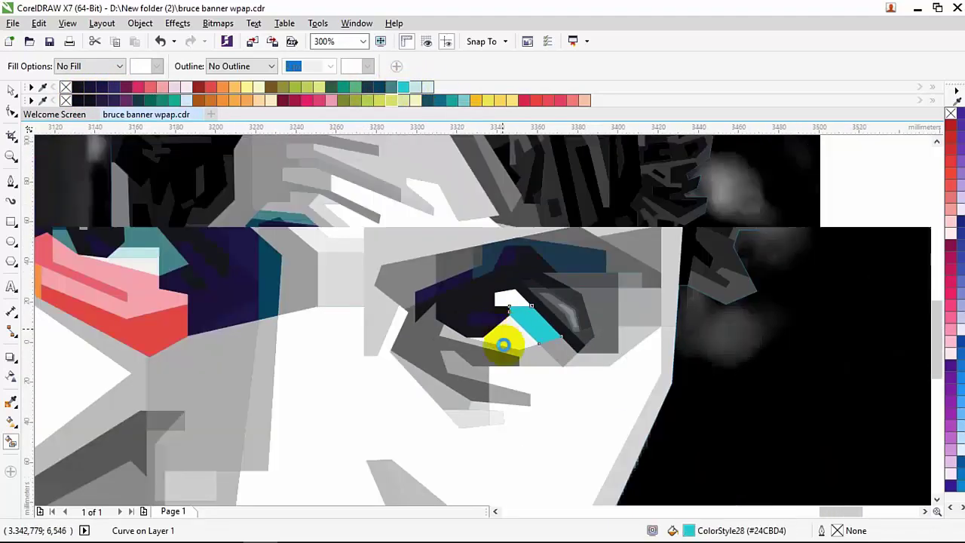
pyautogui.scroll(1, 437, 215)
pyautogui.click(437, 217)
pyautogui.scroll(1, 438, 215)
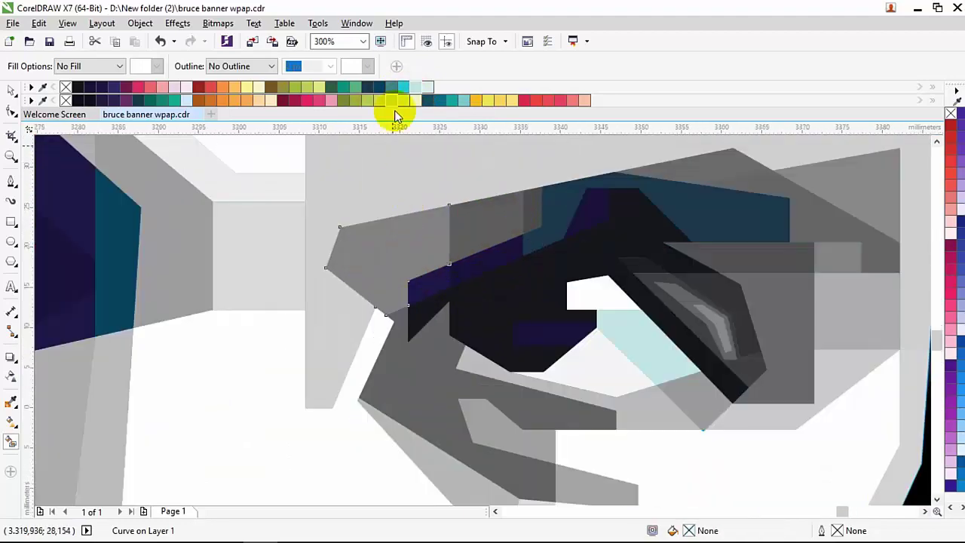
# Recolor the gray shape at the inner end of the second eye's upper lid teal
pyautogui.click(403, 89)
pyautogui.click(387, 89)
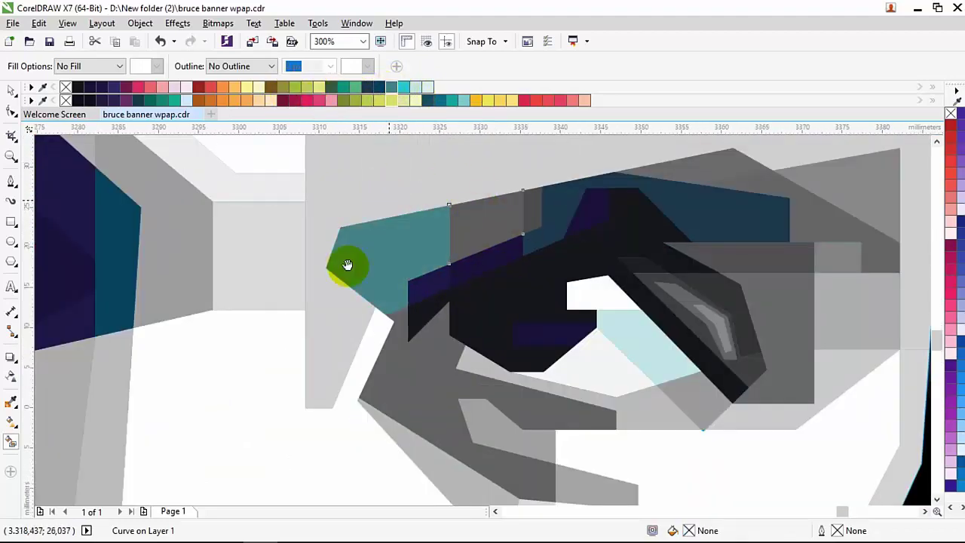
pyautogui.moveTo(347, 264); pyautogui.dragTo(300, 326)
pyautogui.hotkey('ctrl', 'z')
pyautogui.hotkey('ctrl', 'z')
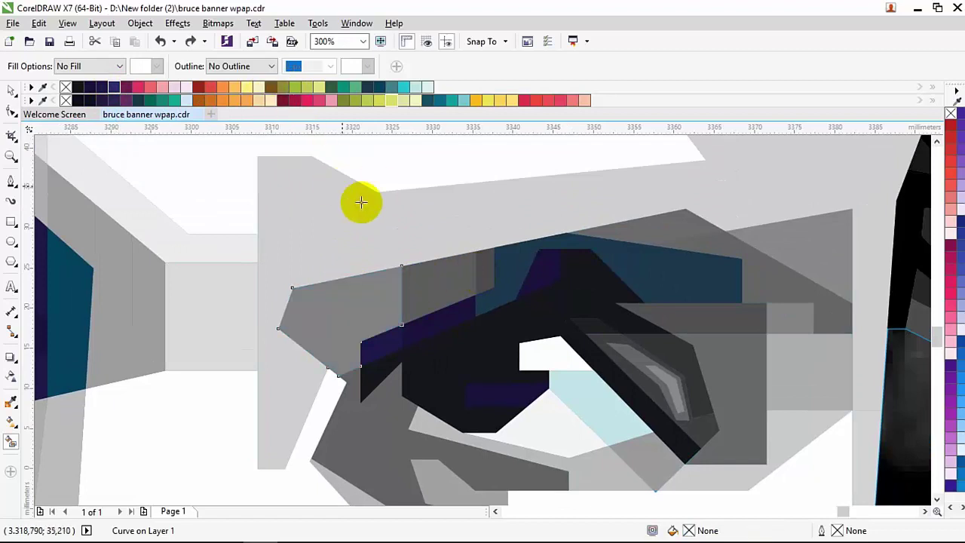
pyautogui.click(387, 89)
# Recolor the block beside the teal lid shape lighter indigo and the narrow piece next to it indigo #1D1747
pyautogui.click(430, 286)
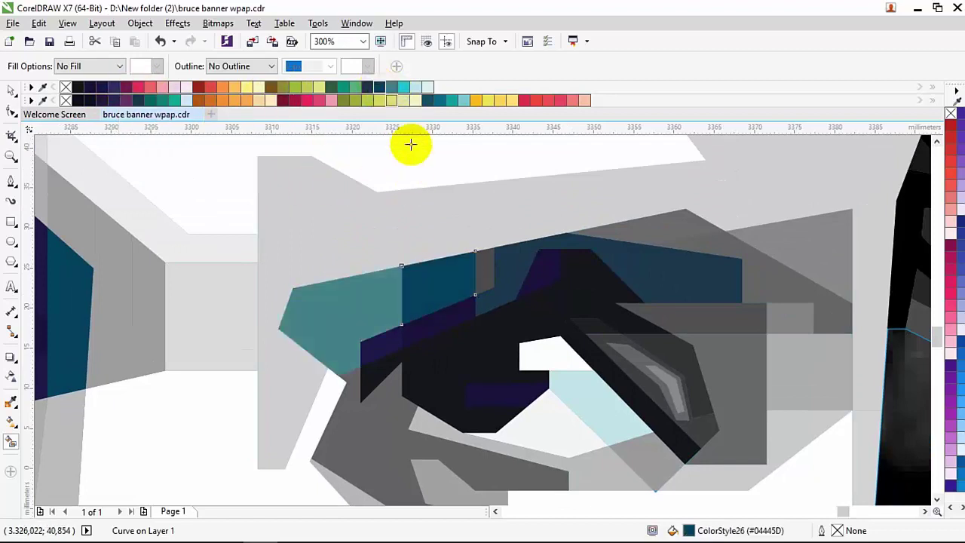
pyautogui.click(118, 89)
pyautogui.press('Tab')
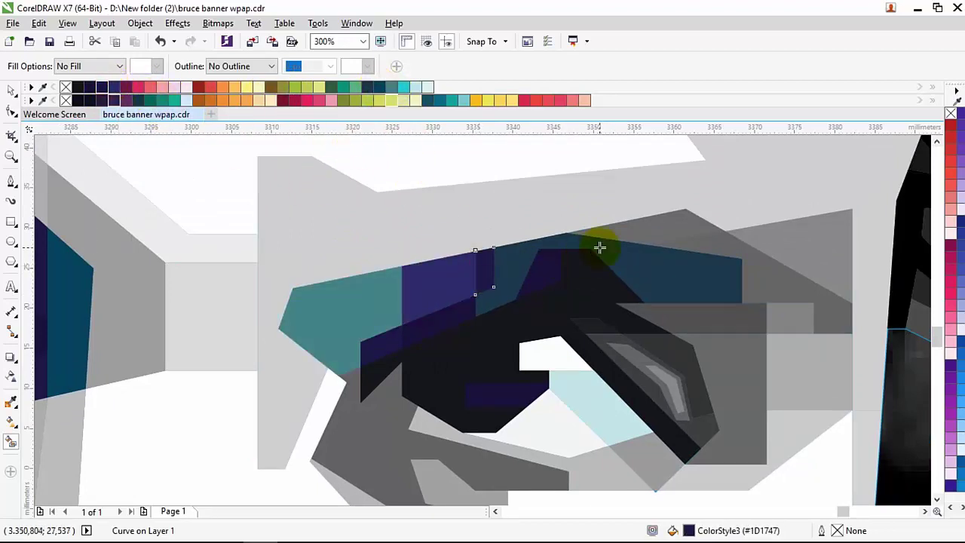
# Try blue #04445D on the block beside the teal lid shape and undo the recent recolors of the inner lid pieces
pyautogui.moveTo(379, 89); pyautogui.dragTo(472, 264)
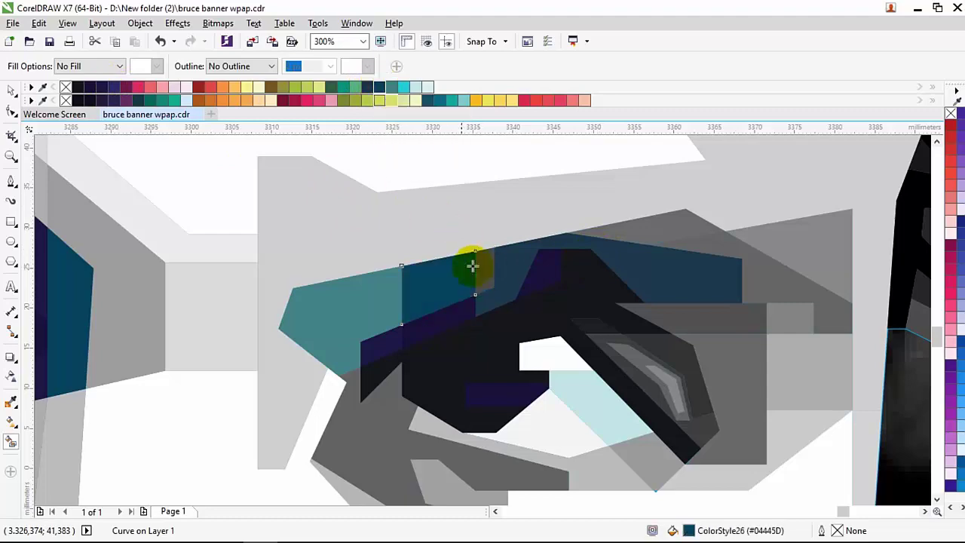
pyautogui.hotkey('ctrl', 'z')
pyautogui.hotkey('ctrl', 'z')
pyautogui.hotkey('ctrl', 'z')
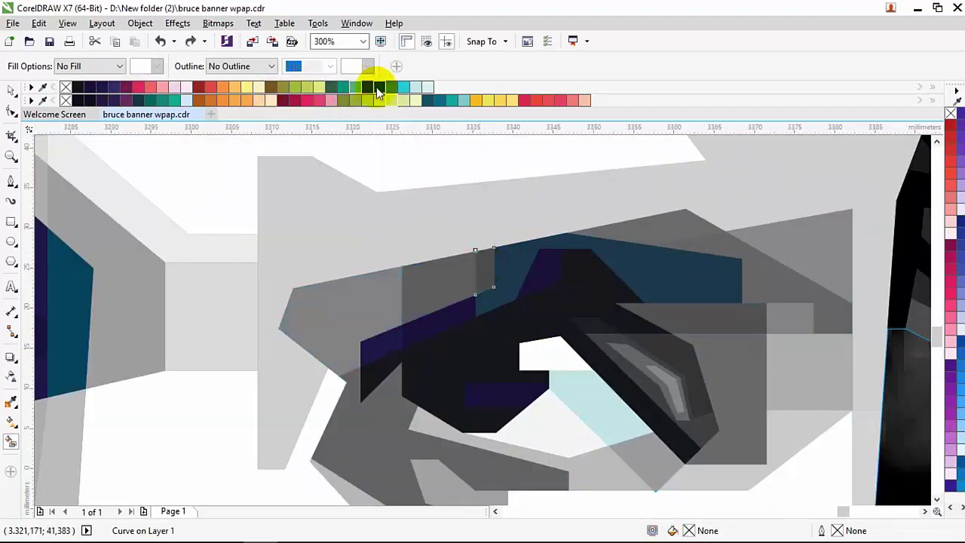
pyautogui.hotkey('ctrl', 'z')
pyautogui.hotkey('ctrl', 'z')
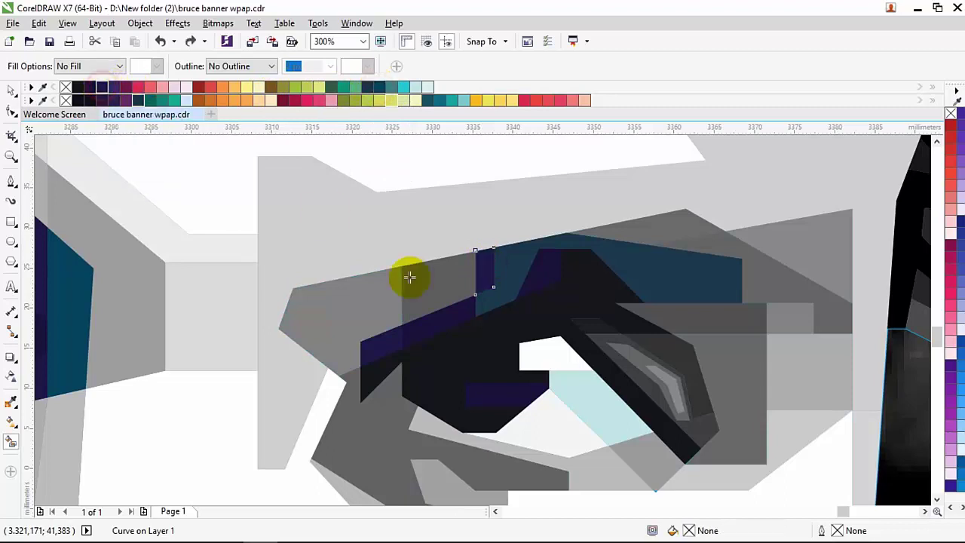
# Try blue #04445D on the gray upper-lid block and teal #448388 on the shape at the lid's inner end
pyautogui.click(432, 324)
pyautogui.click(380, 89)
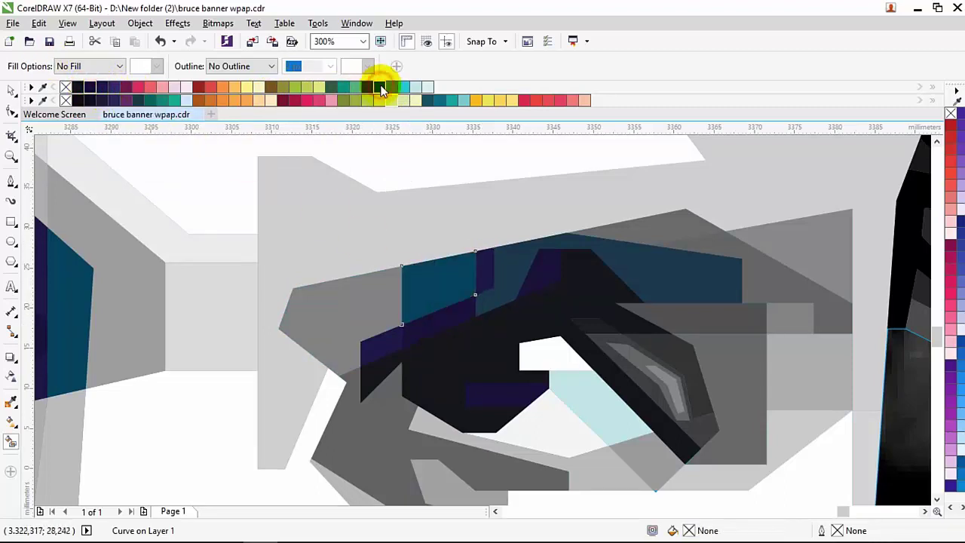
pyautogui.click(399, 89)
pyautogui.scroll(-2, 581, 236)
pyautogui.scroll(2, 452, 243)
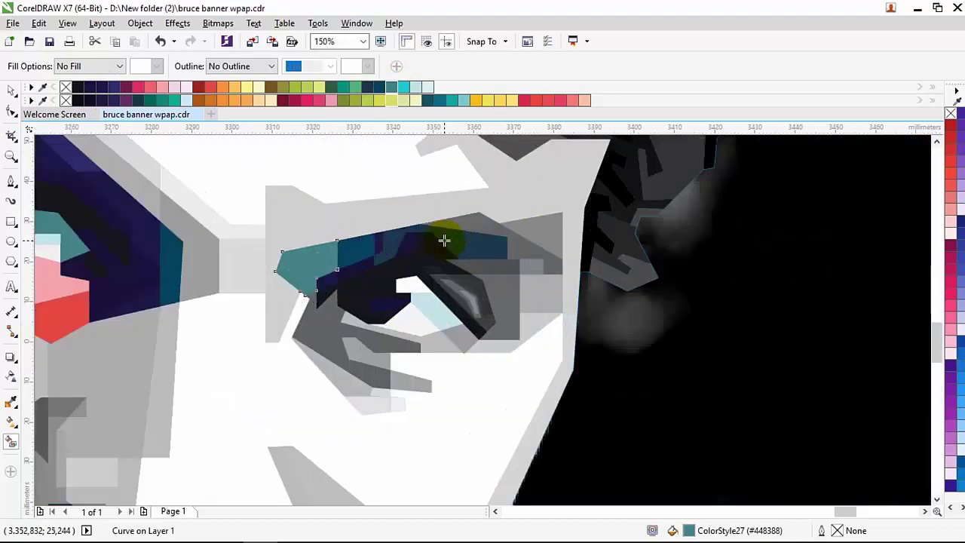
# Try plum #711A4D on the narrow upper-lid piece and undo the inner lid recolors
pyautogui.hotkey('ctrl', 'z')
pyautogui.scroll(2, 355, 229)
pyautogui.hotkey('ctrl', 'shift', 'z')
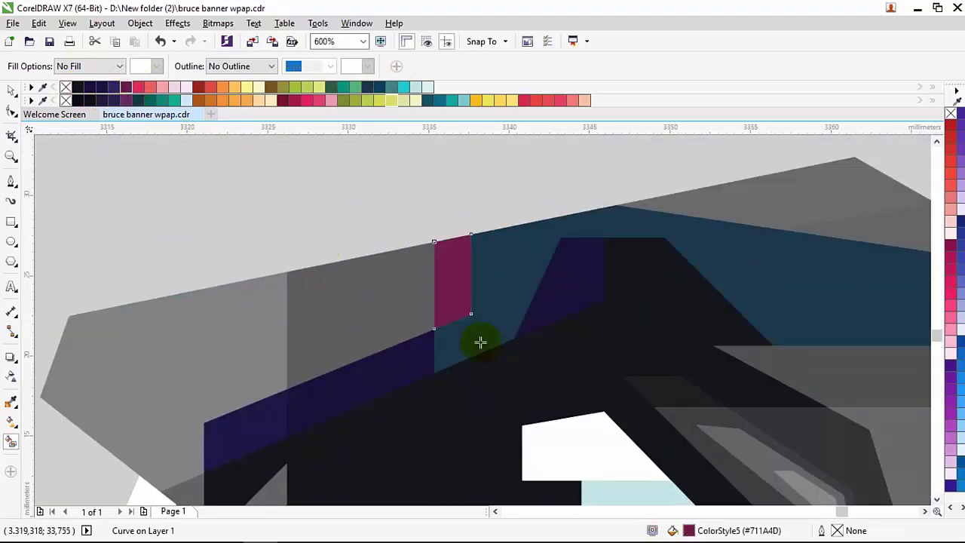
pyautogui.click(354, 324)
pyautogui.click(394, 87)
pyautogui.click(379, 87)
pyautogui.hotkey('ctrl', 'z')
pyautogui.hotkey('ctrl', 'z')
pyautogui.hotkey('ctrl', 'z')
# Recolor the large dark blue upper-lid shapes above the second eye's lash line indigo #1D1747
pyautogui.click(532, 252)
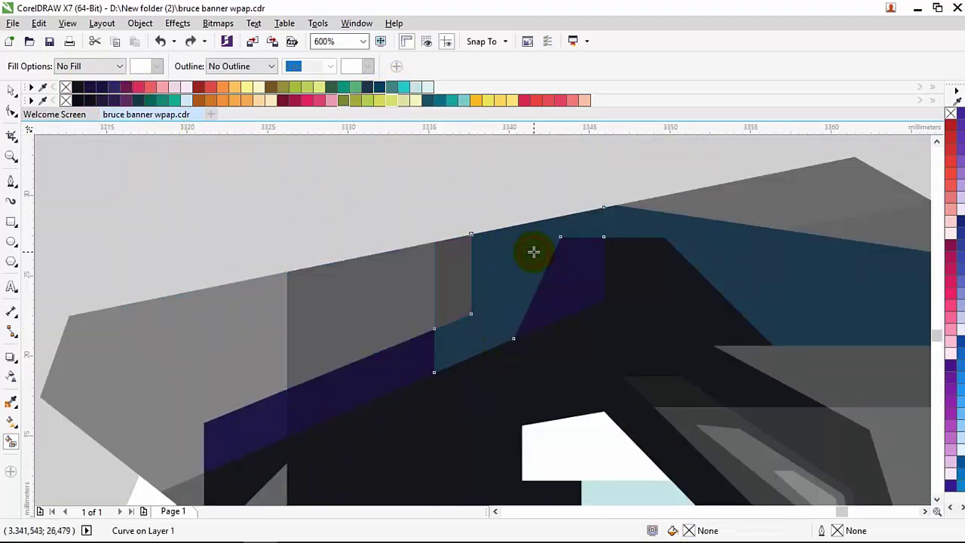
pyautogui.click(86, 87)
pyautogui.click(104, 88)
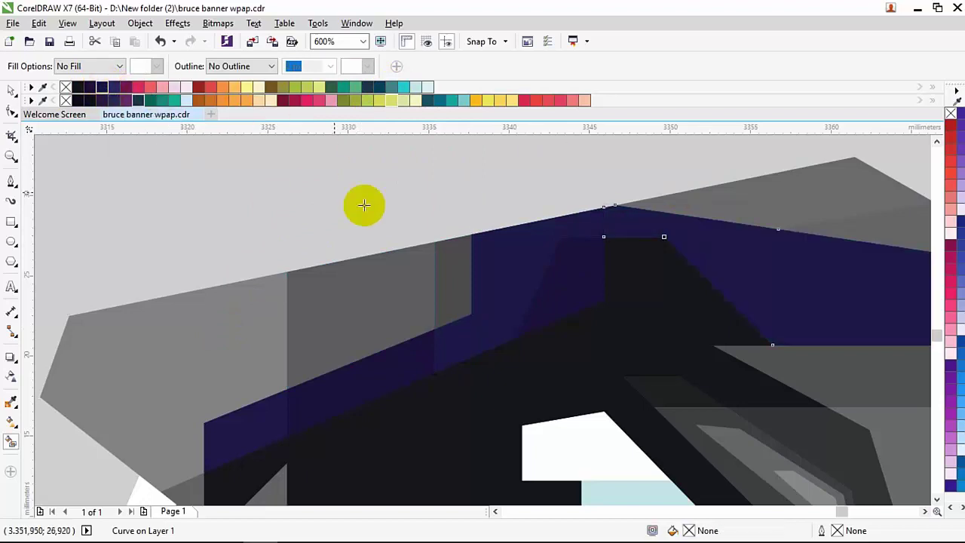
# Recolor the second eye's narrow gray lid piece dark blue, the adjoining block #04445D and the inner-end shape teal #448388
pyautogui.click(374, 88)
pyautogui.click(372, 287)
pyautogui.click(380, 88)
pyautogui.scroll(-1, 430, 218)
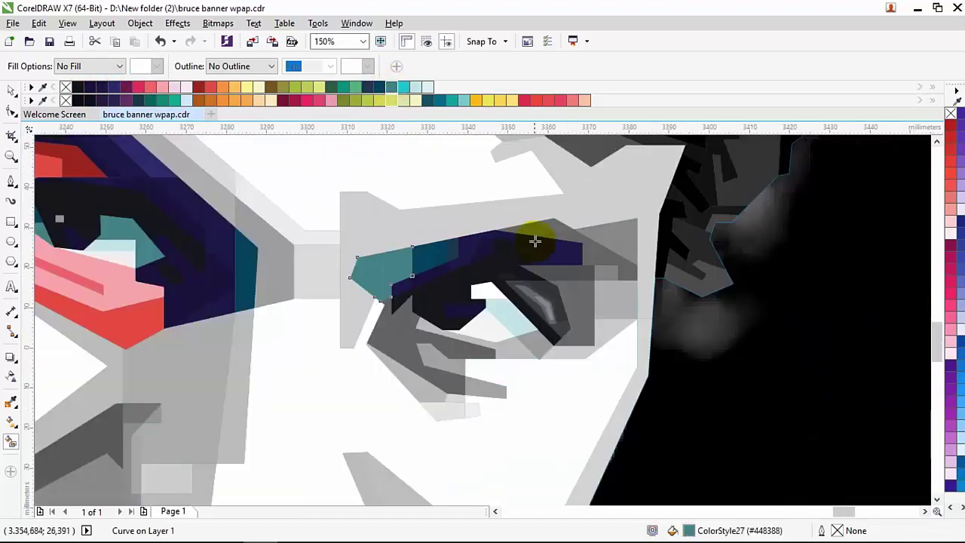
# Recolor the gray shapes above the second eye's outer lid coral #E14642, dark red #9A2221 and pink #DE2960
pyautogui.hscroll(3, 534, 239)
pyautogui.click(395, 209)
pyautogui.scroll(1, 396, 208)
pyautogui.click(210, 88)
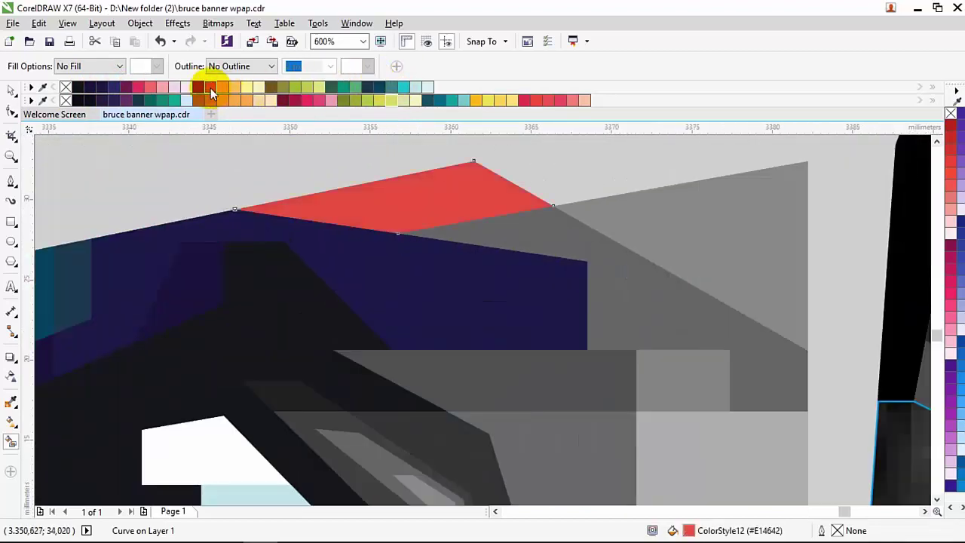
pyautogui.click(198, 87)
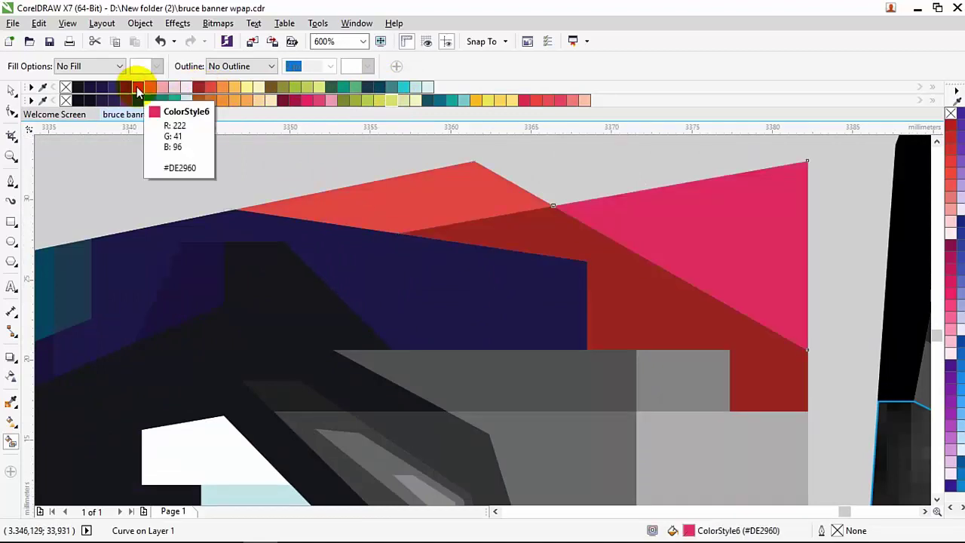
pyautogui.click(136, 87)
# Recolor the bar below the outer lid brown with an olive end block, and the outer-corner accents indigo, plum, pink and dark red #9A2221
pyautogui.click(444, 332)
pyautogui.scroll(-1, 444, 332)
pyautogui.click(288, 89)
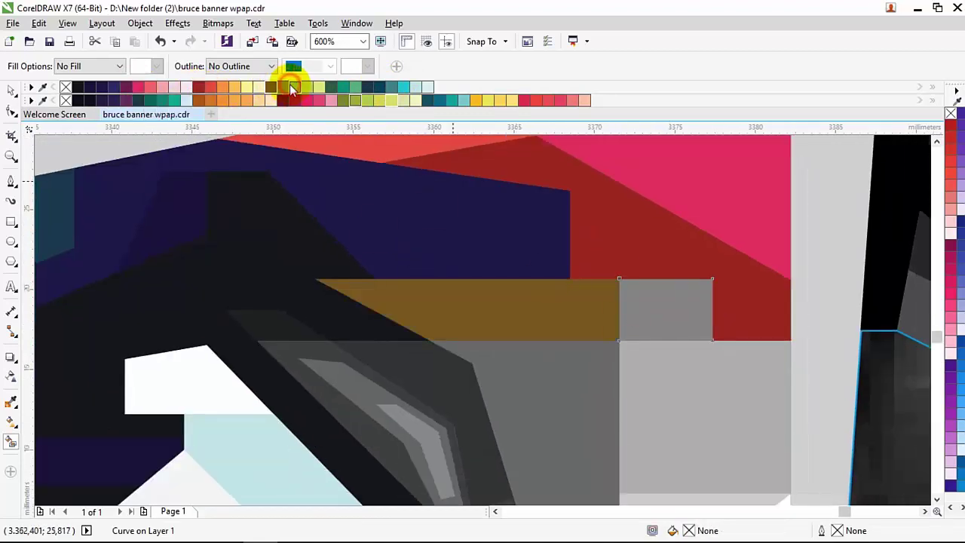
pyautogui.scroll(-2, 363, 257)
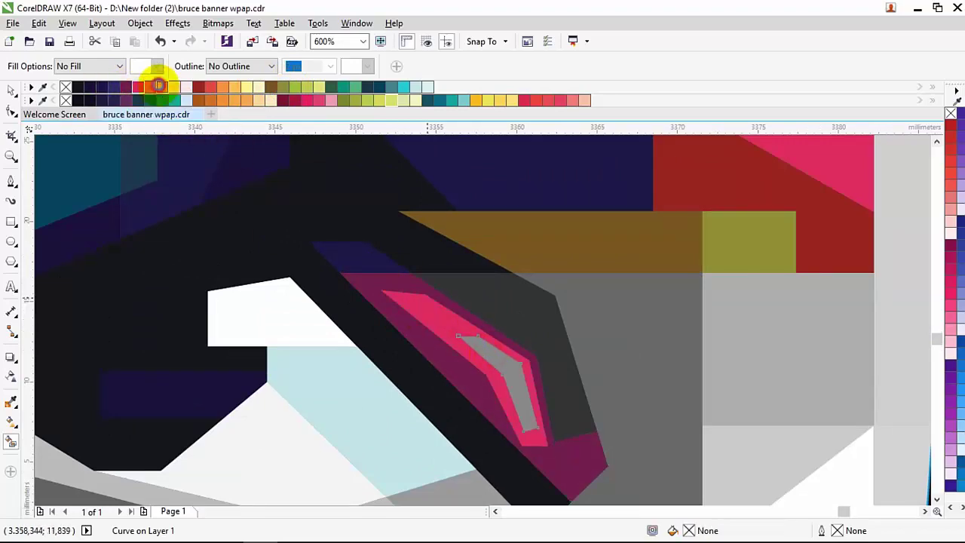
pyautogui.click(192, 89)
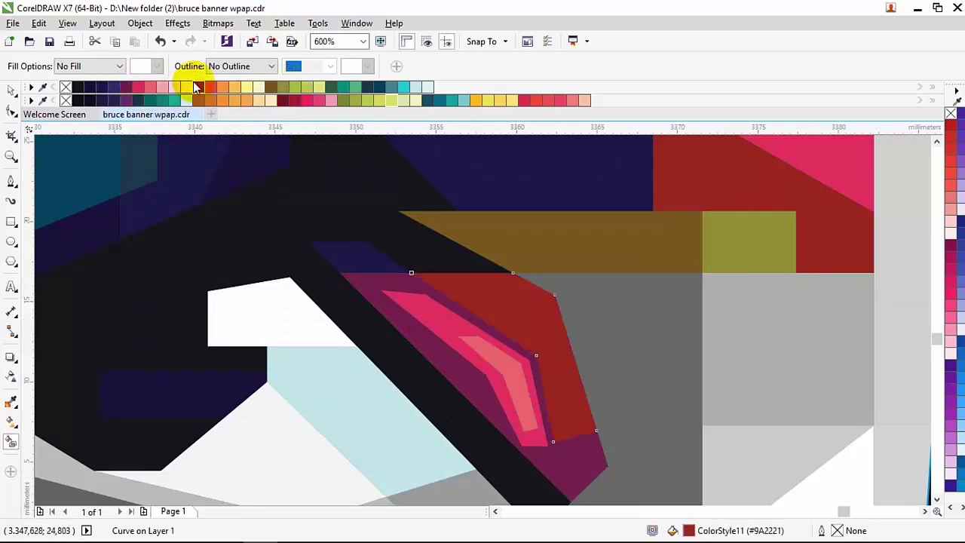
# Recolor the gray shapes outside the second eye's outer corner teal #448388, cyan and pale teal
pyautogui.scroll(-3, 414, 174)
pyautogui.scroll(2, 414, 174)
pyautogui.click(656, 351)
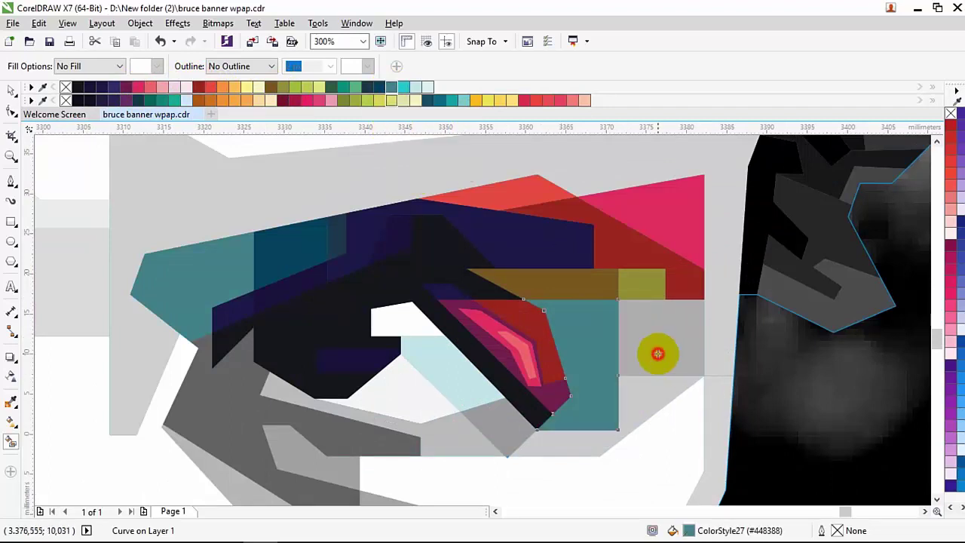
pyautogui.click(628, 400)
pyautogui.scroll(-1, 637, 360)
pyautogui.scroll(1, 638, 360)
# Recolor the wedge below the second eye's outer corner olive after trying lime, and the lower lid rim lime
pyautogui.click(637, 360)
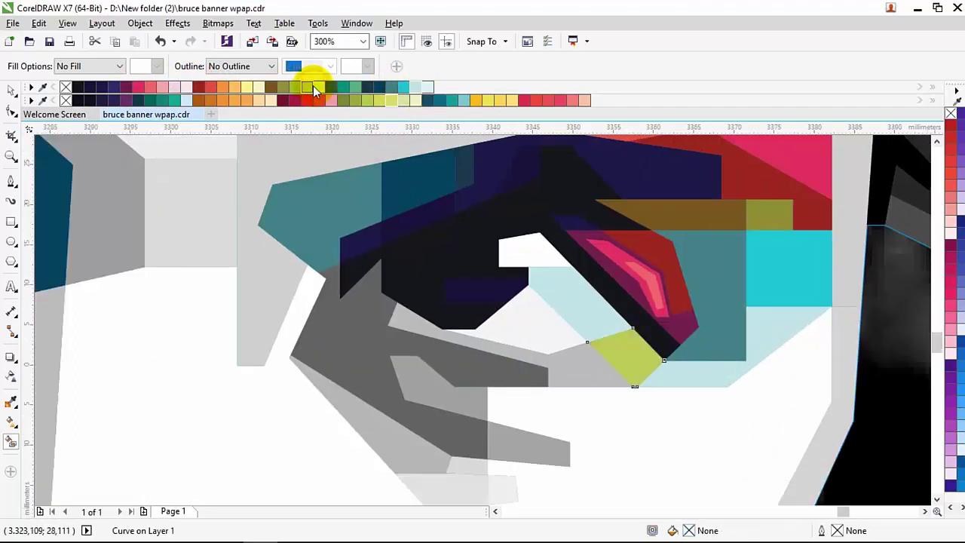
pyautogui.click(312, 88)
pyautogui.hotkey('ctrl', 'z')
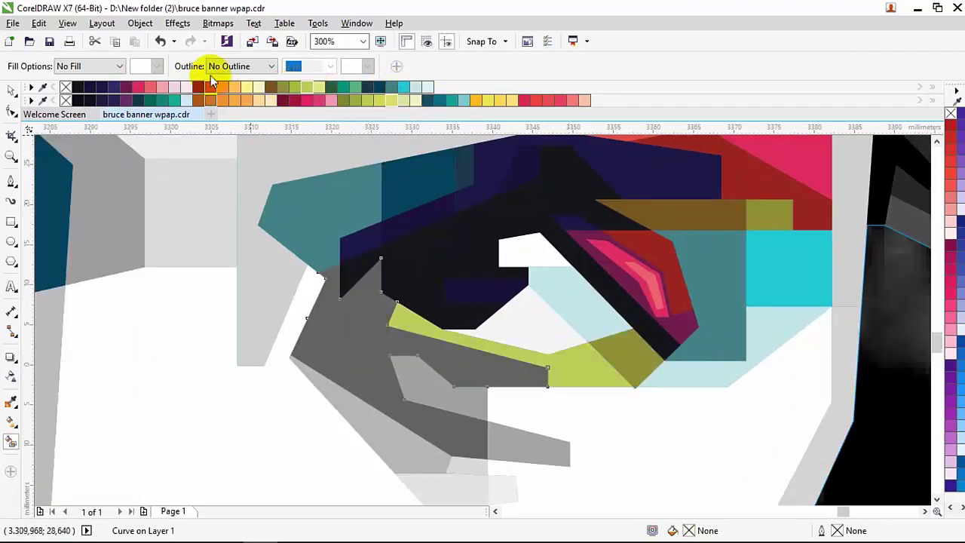
# Recolor the large shape under the second eye pink after trying dark red
pyautogui.click(263, 294)
pyautogui.click(195, 85)
pyautogui.hotkey('ctrl', 'z')
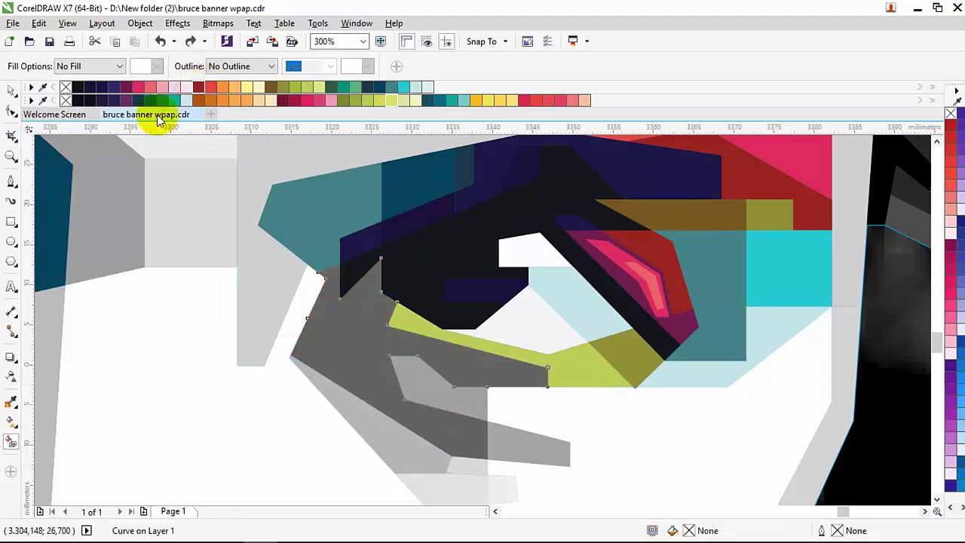
pyautogui.click(208, 83)
pyautogui.scroll(-3, 420, 377)
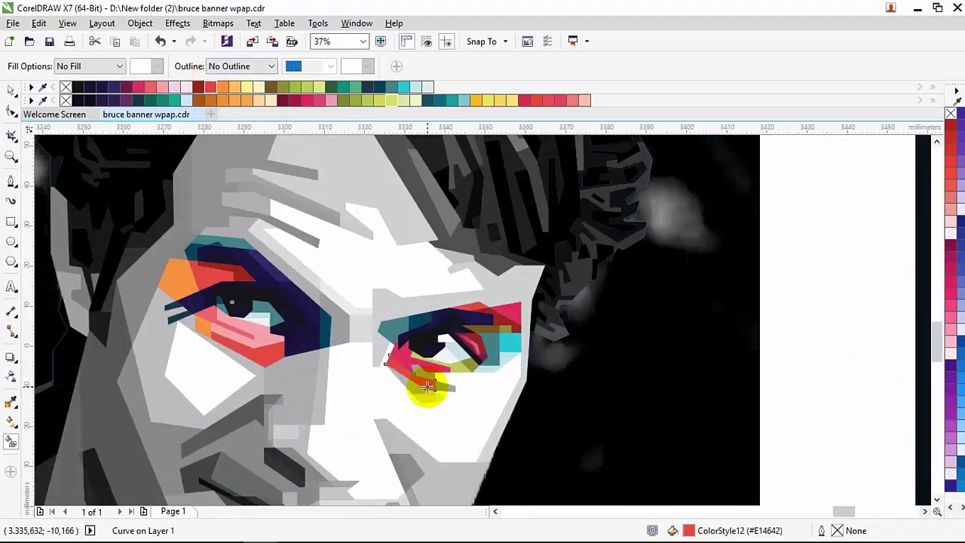
# Recolor the gray patch inside the pink under-eye shape orange and its outer strip light pink #F4A1AB
pyautogui.scroll(3, 420, 394)
pyautogui.click(339, 281)
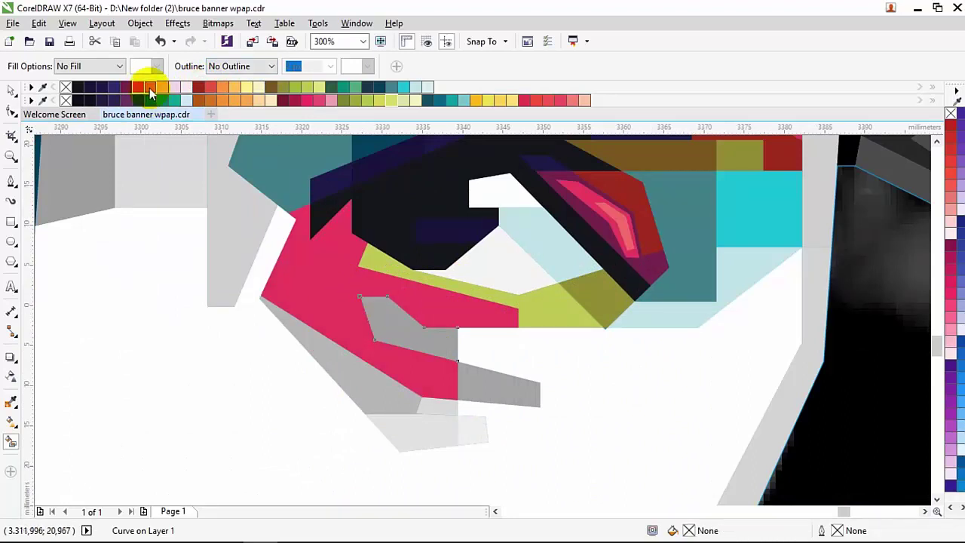
pyautogui.click(153, 89)
# Recolor the lower edge of the second eye's bag green and lime, and the faint gray pieces beneath it pale yellow
pyautogui.click(341, 381)
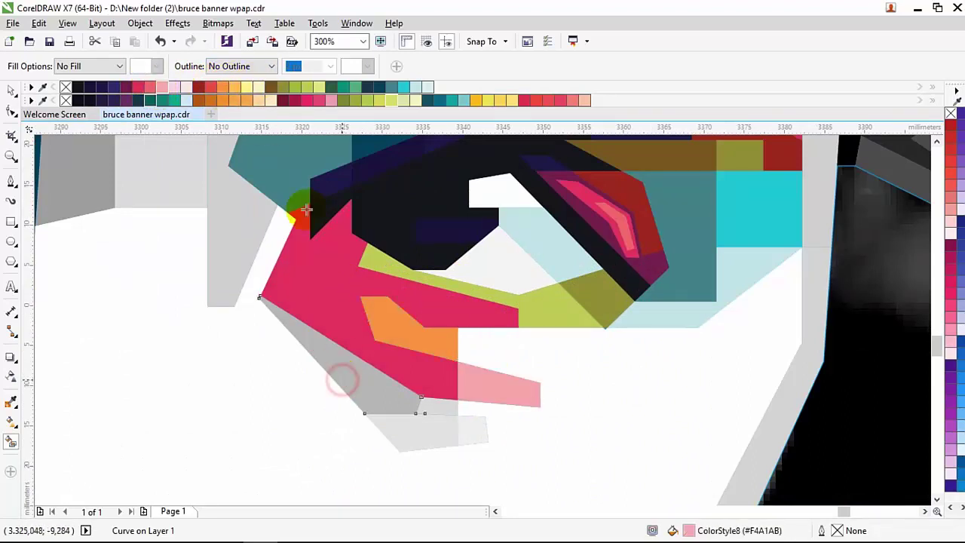
pyautogui.click(295, 89)
pyautogui.scroll(2, 425, 425)
pyautogui.click(323, 88)
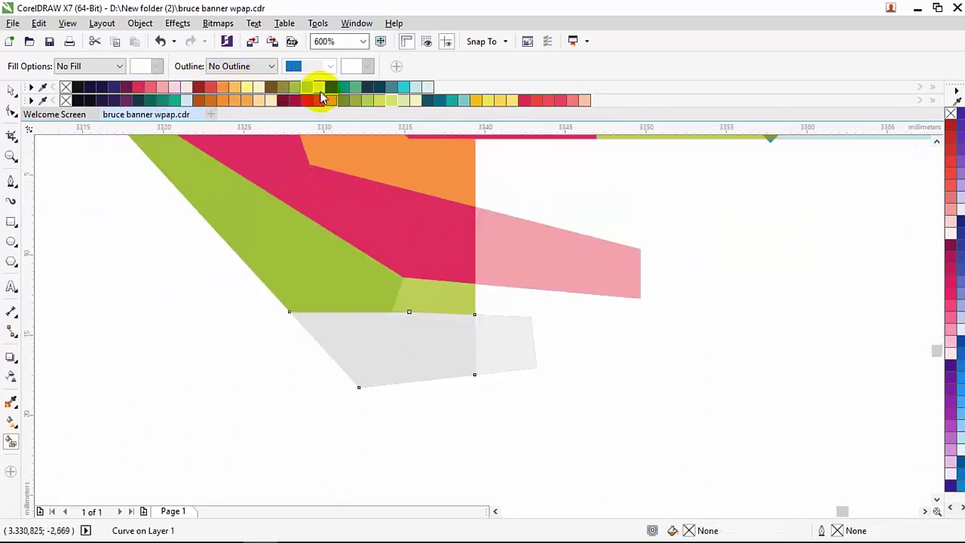
pyautogui.scroll(-5, 285, 137)
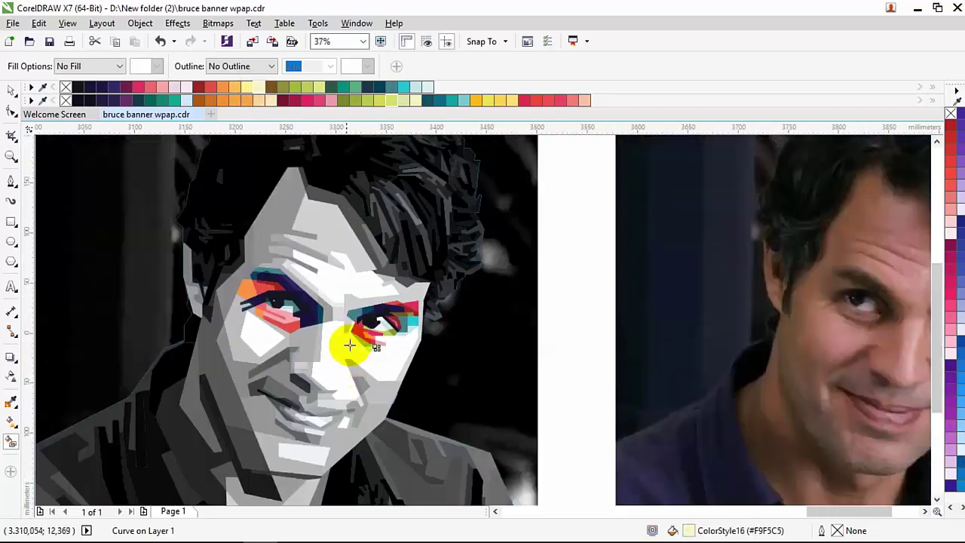
# Recolor the gray shape surrounding the second eye's brow and the outer cheek edge pale lime #DFE782
pyautogui.scroll(-1, 394, 388)
pyautogui.scroll(4, 419, 334)
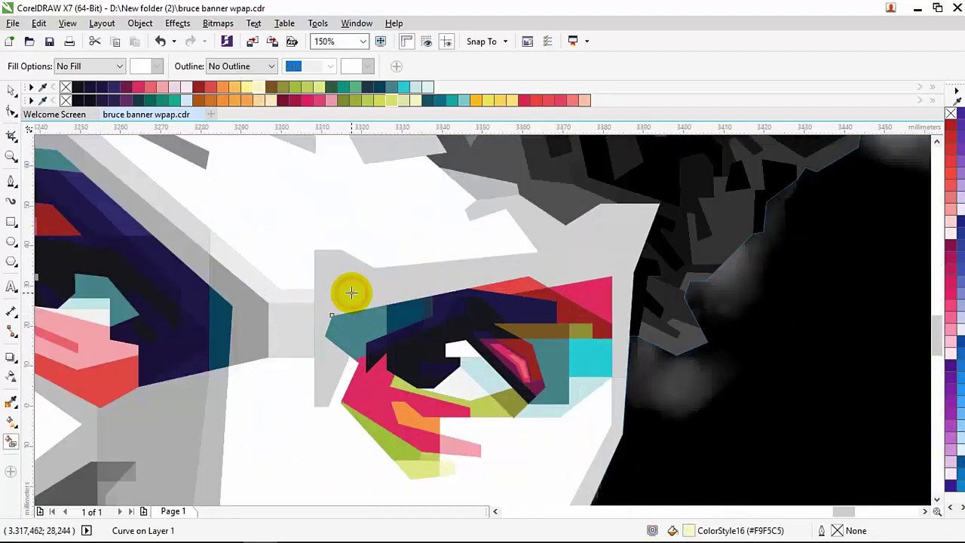
pyautogui.scroll(-1, 351, 292)
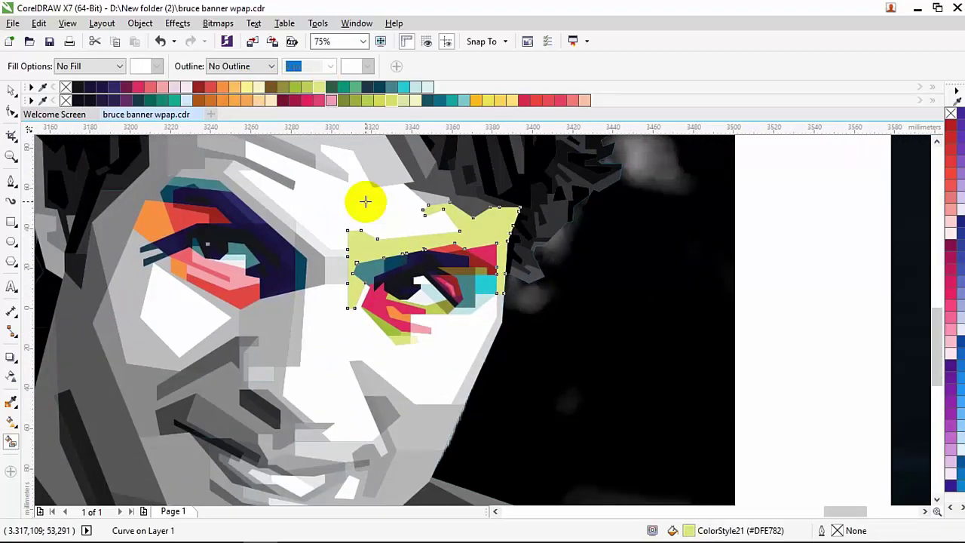
pyautogui.click(318, 91)
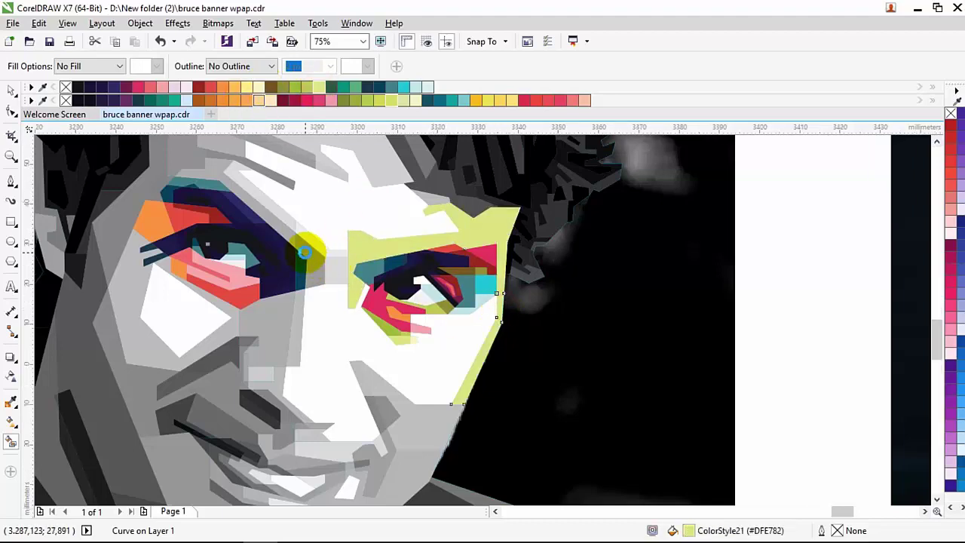
# Recolor the gray shape beside the first eye's inner corner orange and the long strip above its lid light orange #FDBF5A
pyautogui.click(306, 251)
pyautogui.scroll(1, 306, 251)
pyautogui.click(232, 87)
pyautogui.hotkey('ctrl', 'z')
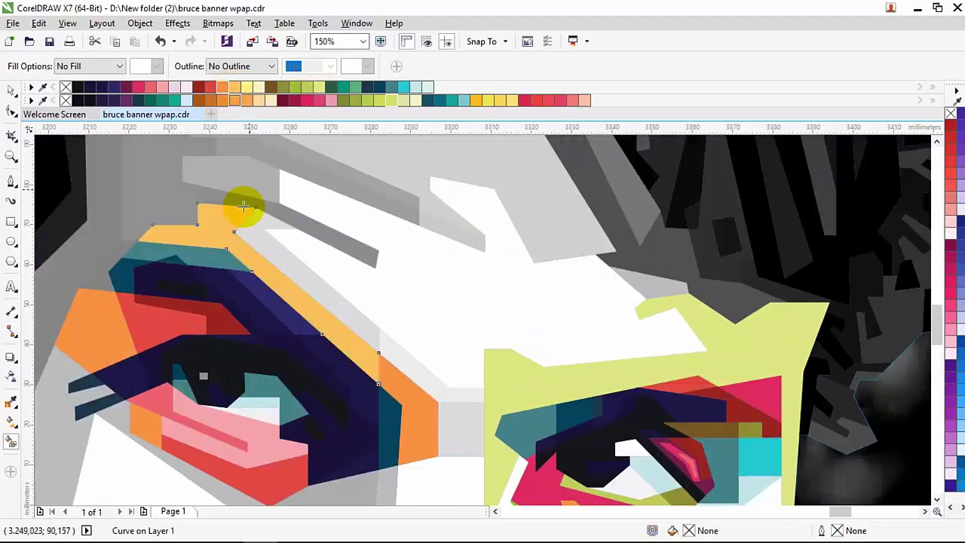
# Recolor the light strip beside the orange brow band pale lime and pale yellow, and the nose-bridge block pale pink #EED5E8
pyautogui.click(282, 255)
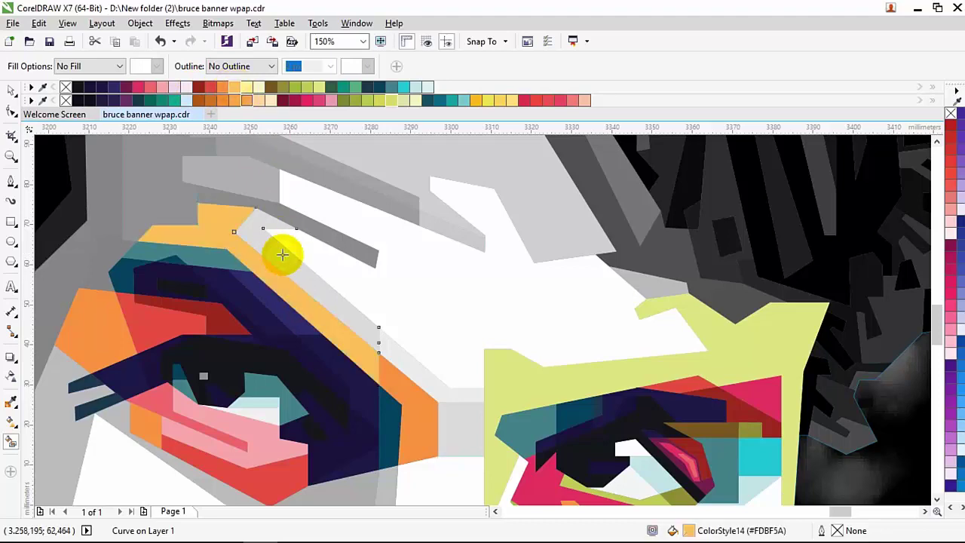
pyautogui.moveTo(312, 203); pyautogui.dragTo(248, 136)
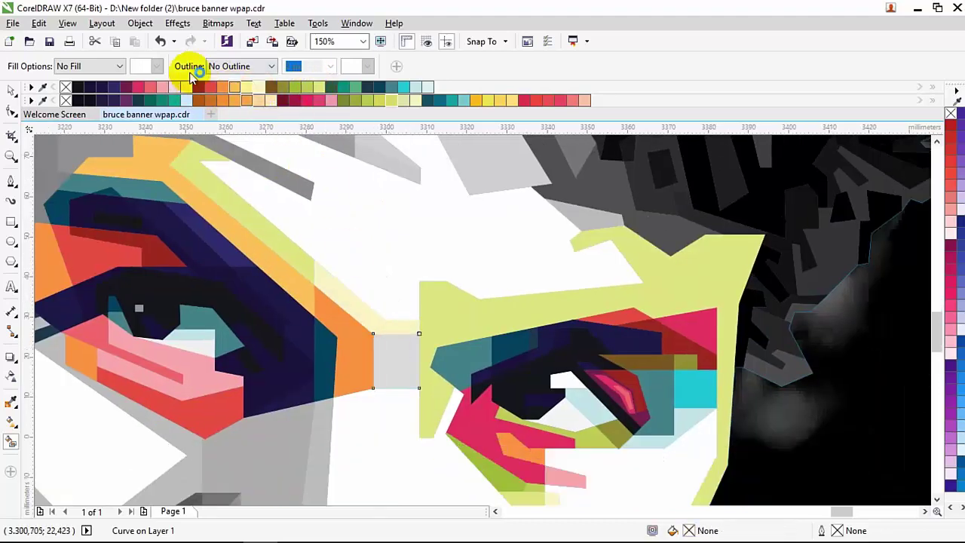
pyautogui.click(165, 88)
pyautogui.scroll(-2, 387, 362)
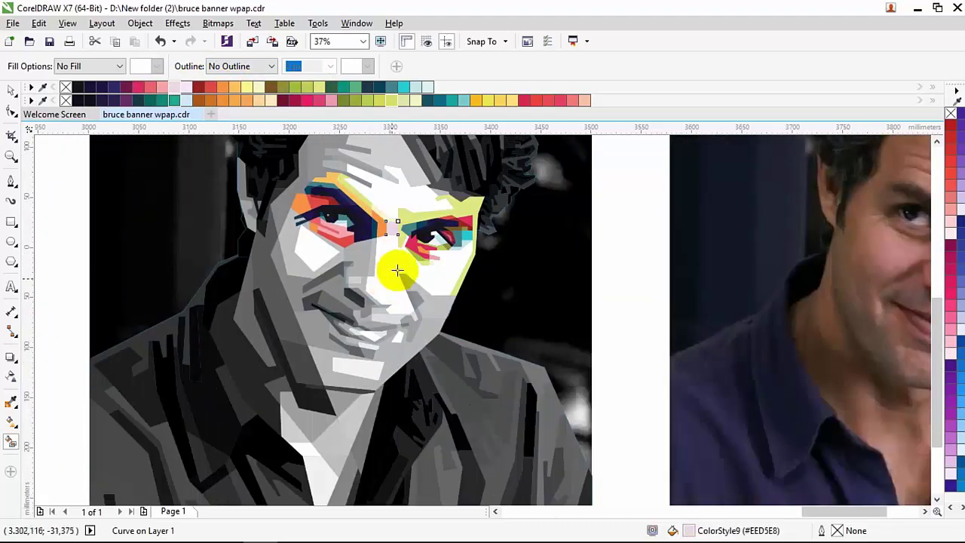
# Recolor the gray cheek shape below the first eye pale lime after trying lime #BECD56
pyautogui.scroll(1, 441, 226)
pyautogui.scroll(1, 254, 297)
pyautogui.click(254, 297)
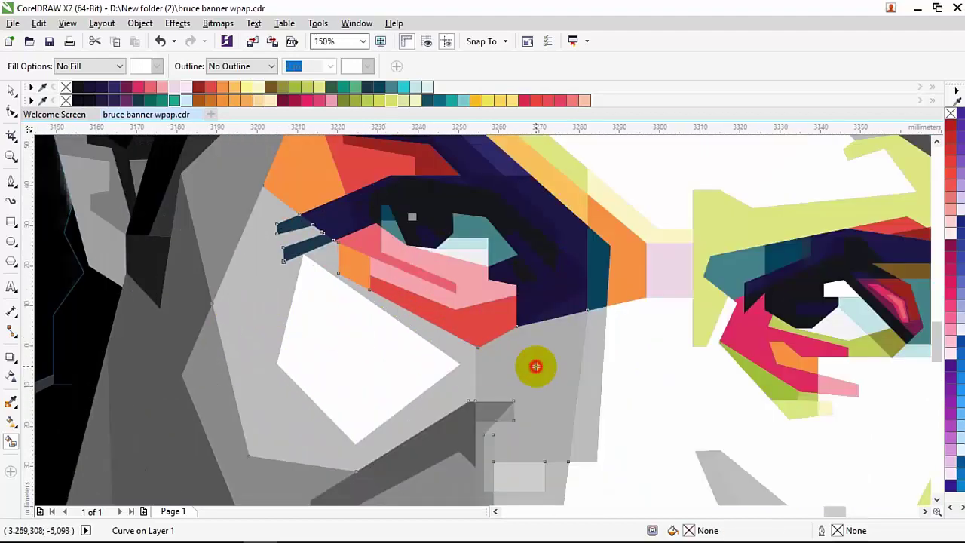
pyautogui.hotkey('ctrl', 'z')
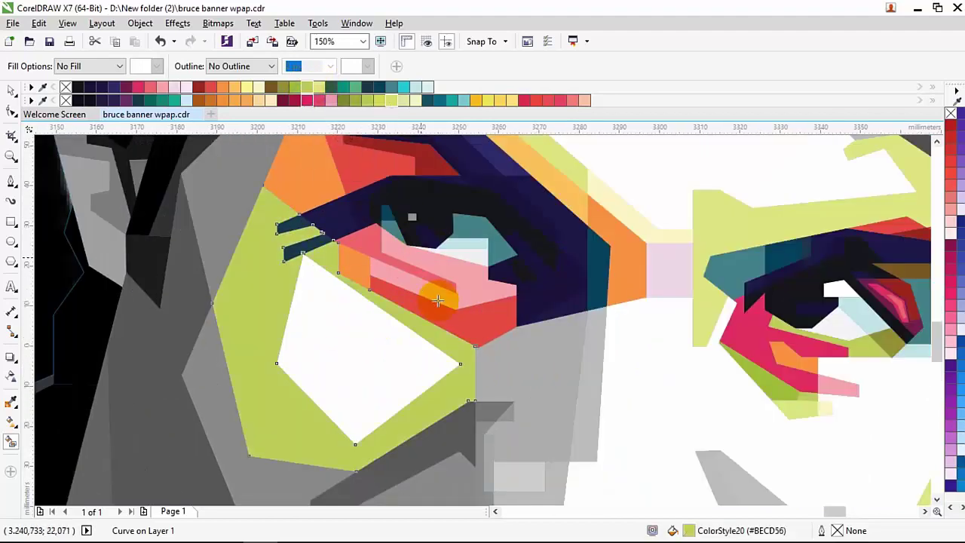
pyautogui.scroll(-2, 437, 300)
pyautogui.click(312, 87)
# Recolor the large gray shape on the side of the nose below the first eye's inner corner green
pyautogui.scroll(-1, 450, 286)
pyautogui.scroll(1, 473, 289)
pyautogui.click(474, 289)
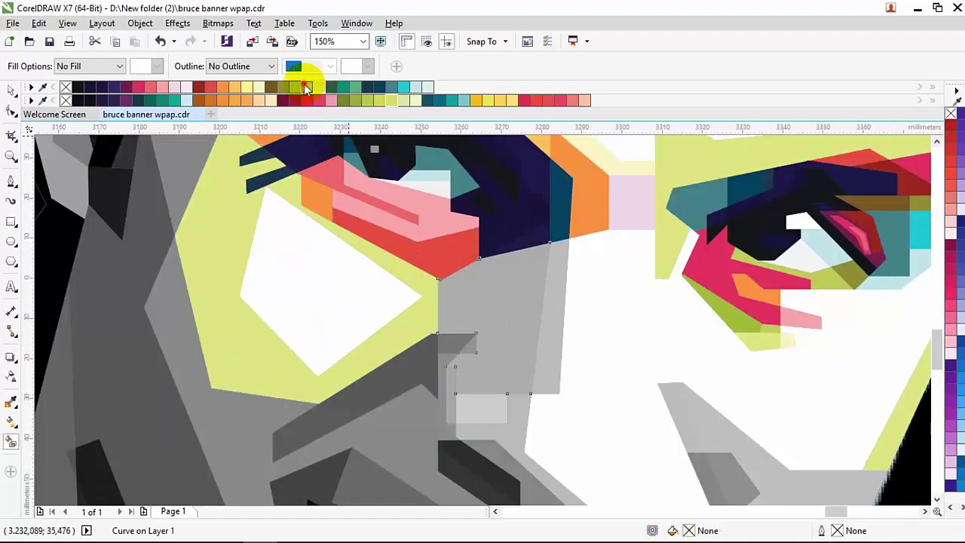
pyautogui.click(305, 88)
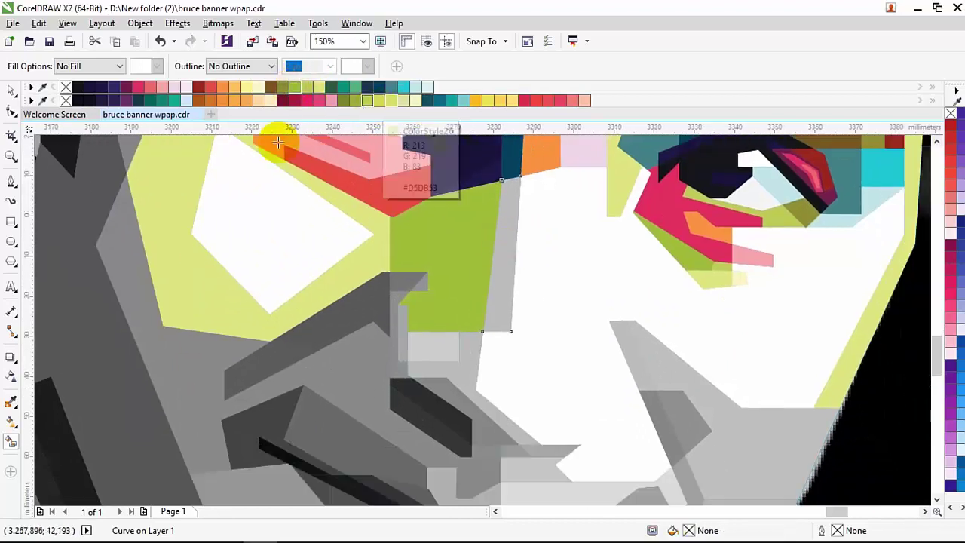
# Recolor the narrow gray strip along the green nose shape light pink #F4A1AB
pyautogui.click(174, 86)
pyautogui.click(162, 87)
pyautogui.scroll(1, 386, 202)
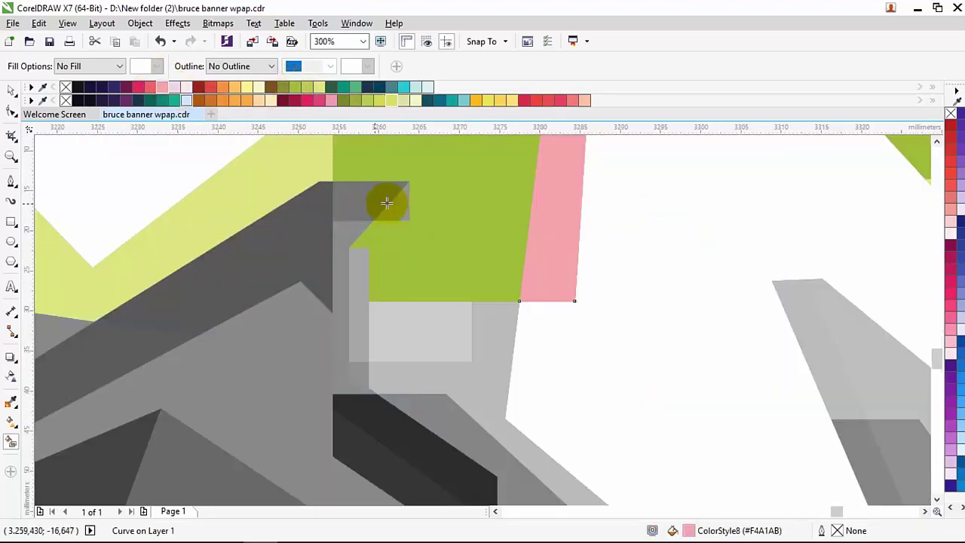
pyautogui.moveTo(322, 224); pyautogui.dragTo(457, 223)
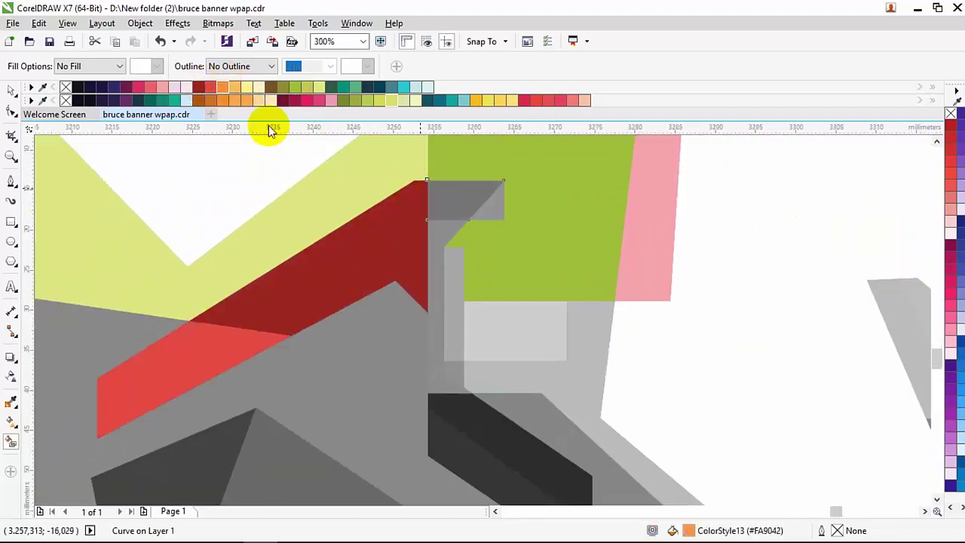
pyautogui.scroll(-3, 312, 241)
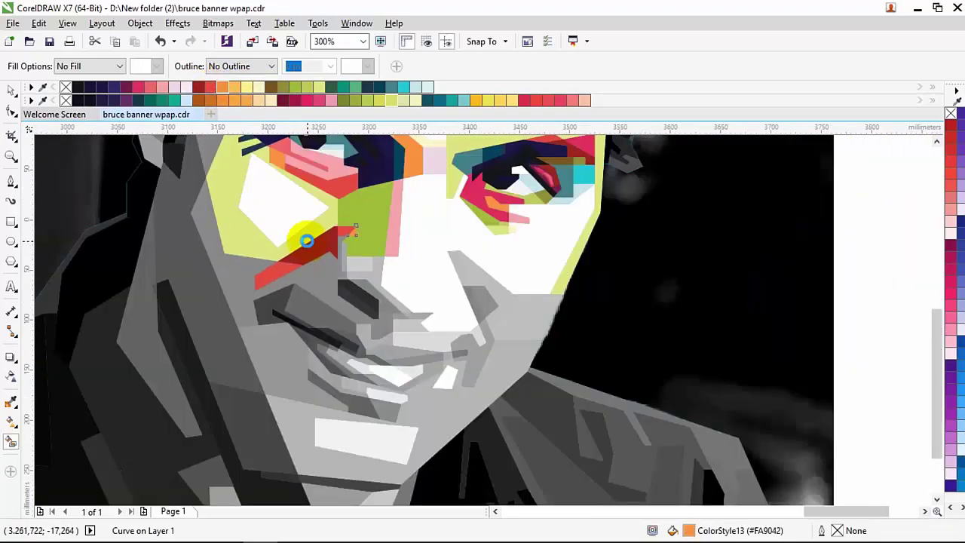
pyautogui.scroll(2, 301, 232)
pyautogui.hotkey('ctrl', 'z')
pyautogui.hotkey('ctrl', 'z')
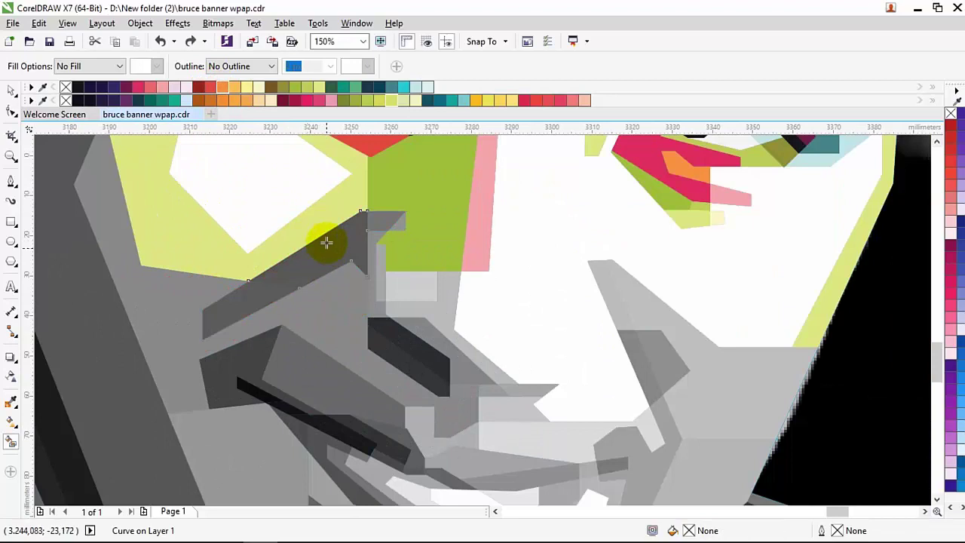
# Recolor the cheek fold band below the first eye indigo with a crimson lower end, and the block at its inner tip teal #448388
pyautogui.click(135, 87)
pyautogui.click(112, 88)
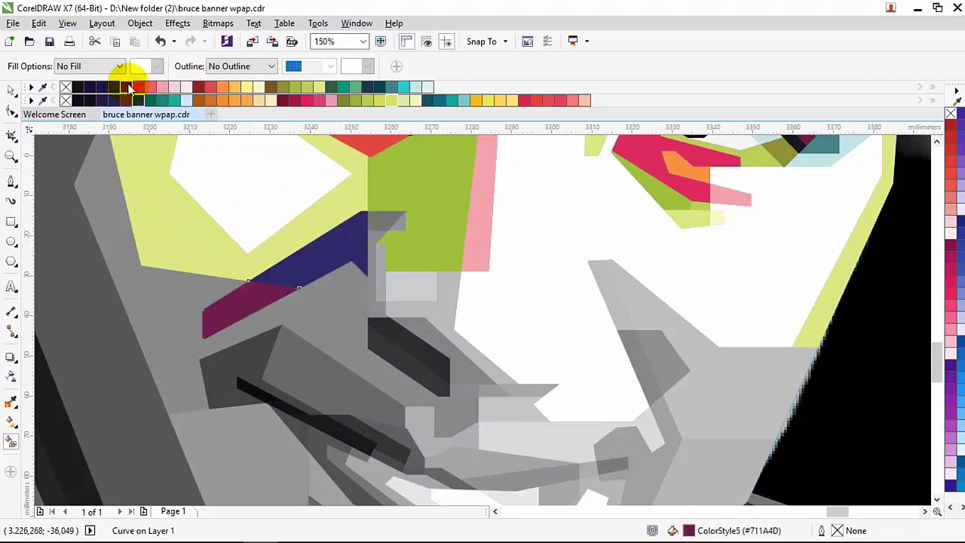
pyautogui.hotkey('ctrl', 'z')
pyautogui.scroll(1, 385, 219)
pyautogui.click(379, 87)
pyautogui.click(392, 87)
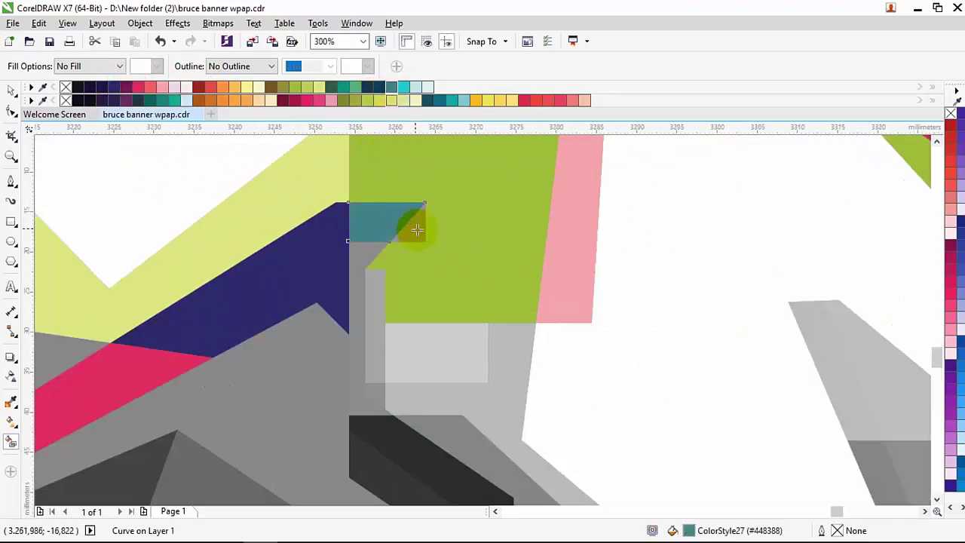
# Change the crimson lower end of the cheek fold band to dark magenta #711A4D
pyautogui.scroll(-4, 384, 294)
pyautogui.scroll(-3, 383, 294)
pyautogui.scroll(5, 383, 293)
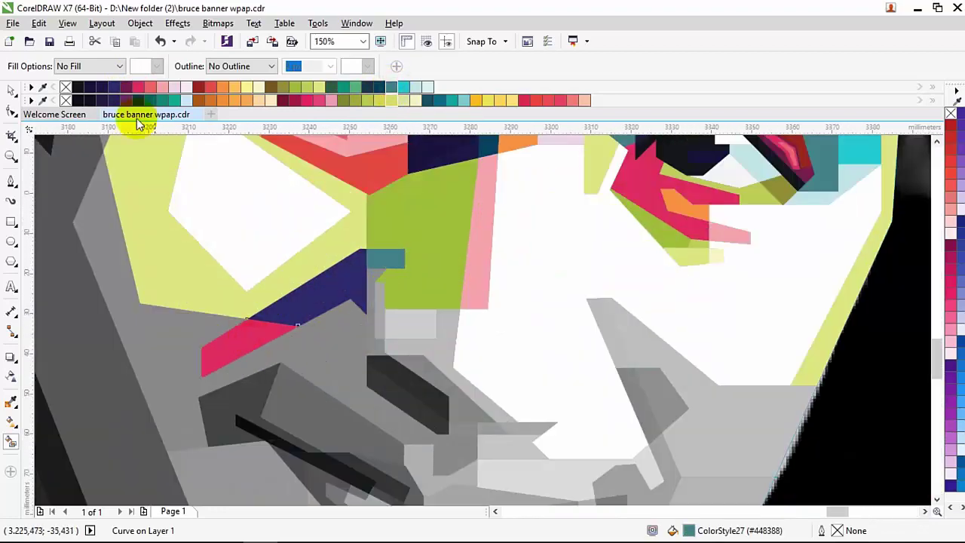
pyautogui.click(126, 88)
pyautogui.scroll(-3, 261, 309)
# Recolor the tall gray strip below the teal block coral and the narrow strip inside it light pink
pyautogui.scroll(5, 261, 309)
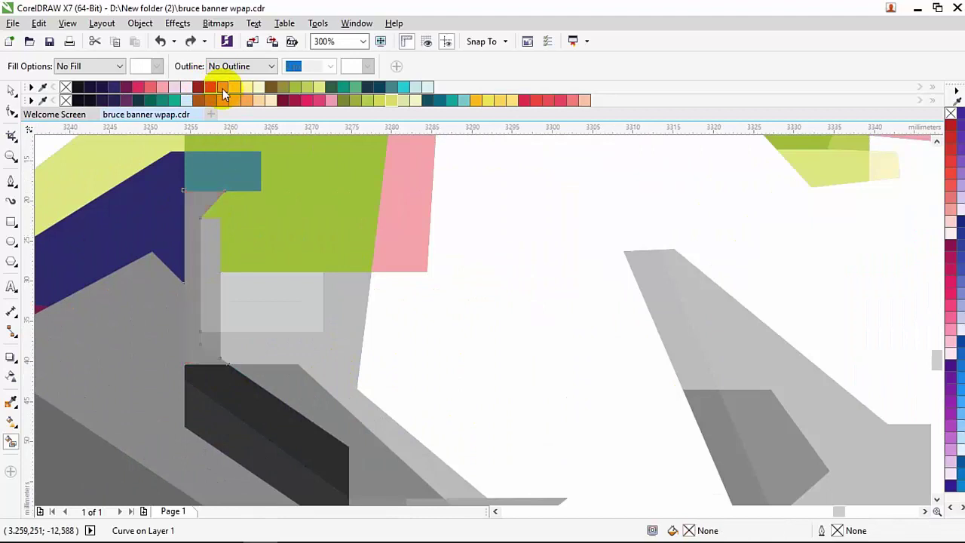
pyautogui.click(141, 92)
pyautogui.click(149, 89)
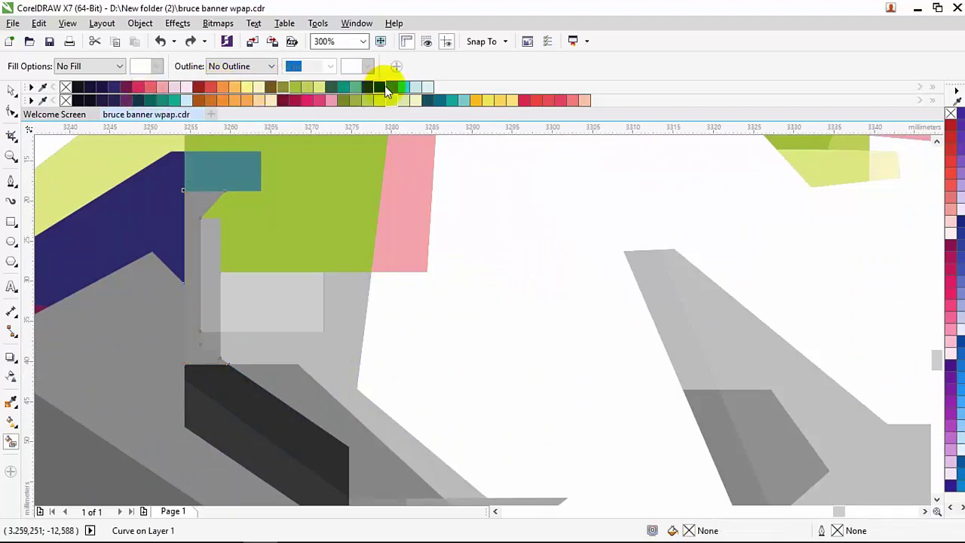
pyautogui.click(149, 89)
pyautogui.click(211, 223)
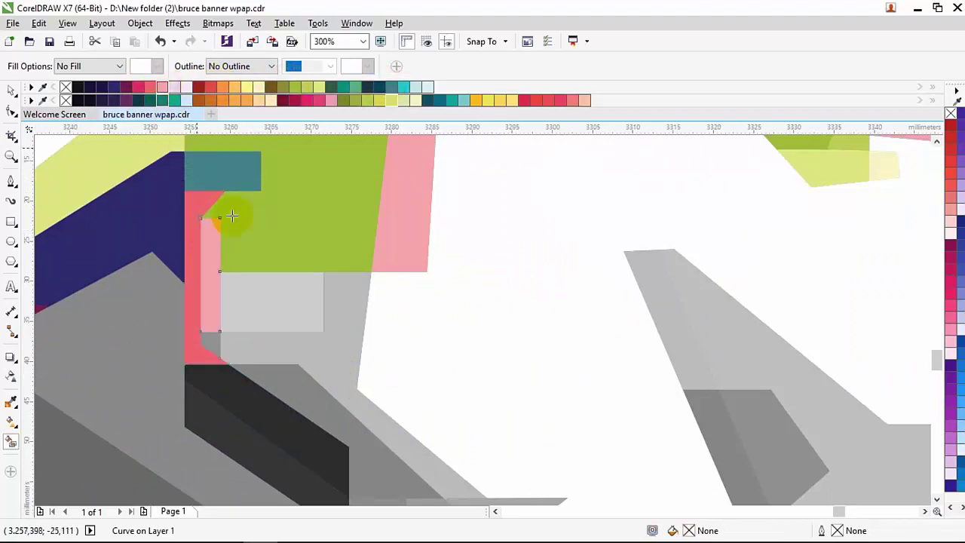
# Recolor the nose-side shape light orange with a darker orange overlap corner, and its inner rectangle pale lime #DFE782
pyautogui.click(230, 85)
pyautogui.click(262, 292)
pyautogui.click(234, 86)
pyautogui.click(257, 270)
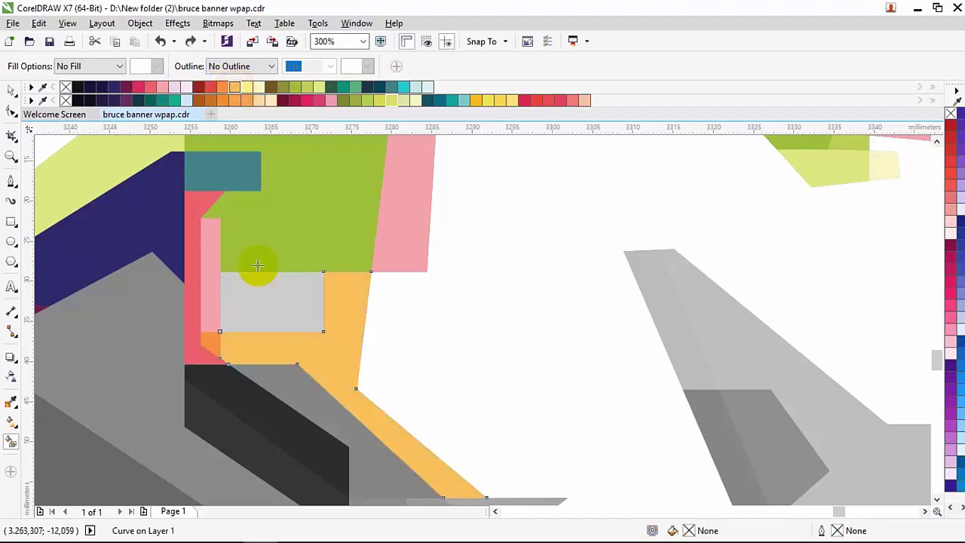
pyautogui.click(248, 86)
pyautogui.click(318, 87)
# Recolor the gray band above the nostril coral, and the nostril black in its upper part and navy #1D1747 in its lower part
pyautogui.scroll(-3, 302, 288)
pyautogui.scroll(3, 311, 312)
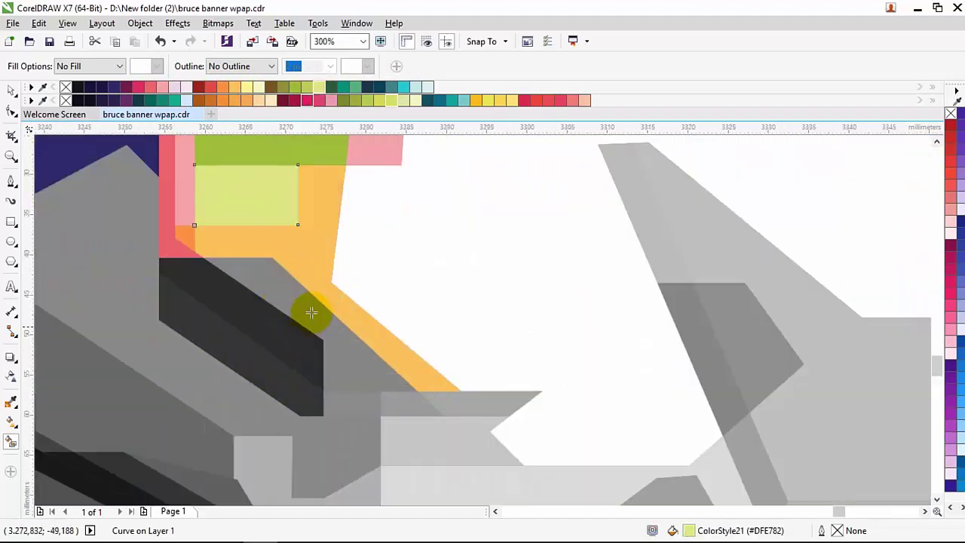
pyautogui.click(222, 87)
pyautogui.click(149, 86)
pyautogui.click(230, 312)
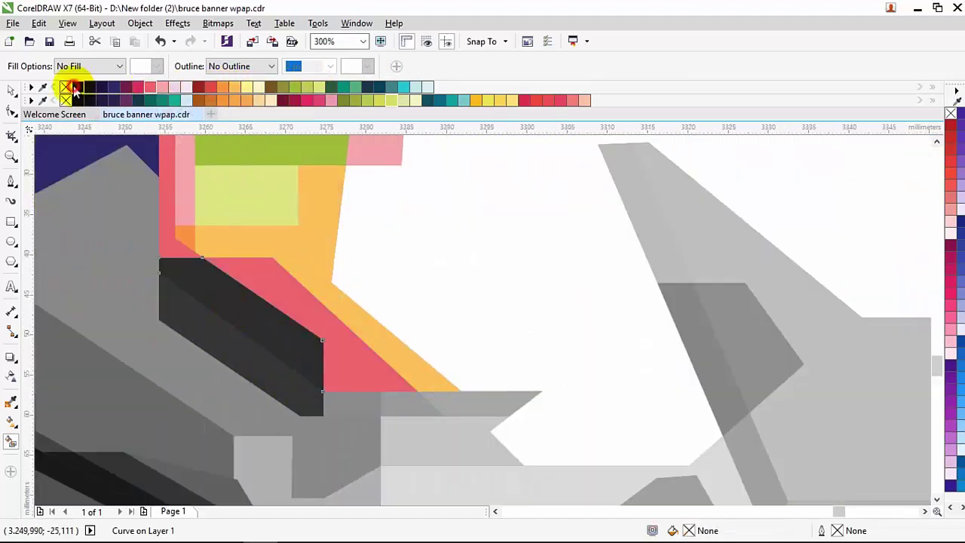
pyautogui.click(96, 89)
pyautogui.click(118, 89)
# Recolor the gray strip under the nose tip lime #BECD56, with green on its inner segment
pyautogui.scroll(-2, 281, 345)
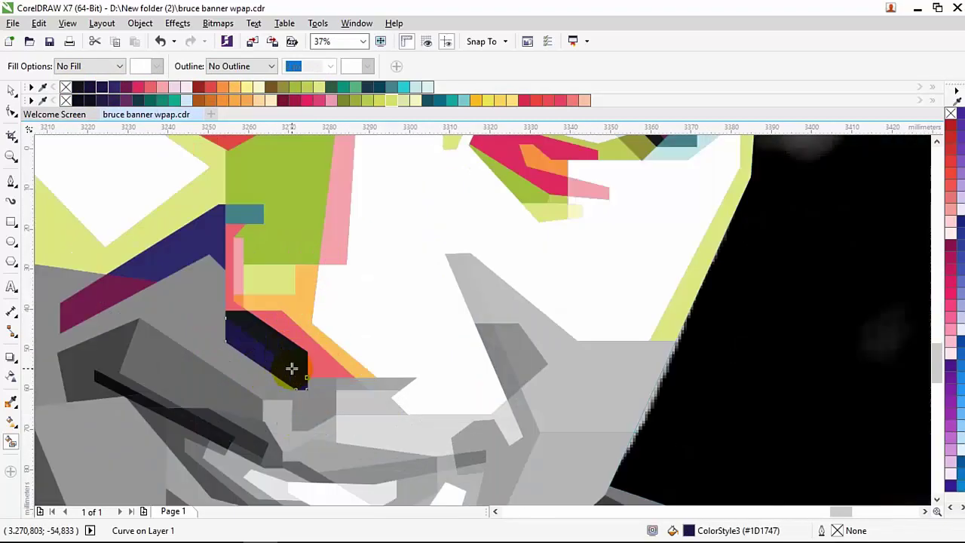
pyautogui.scroll(4, 397, 308)
pyautogui.click(325, 87)
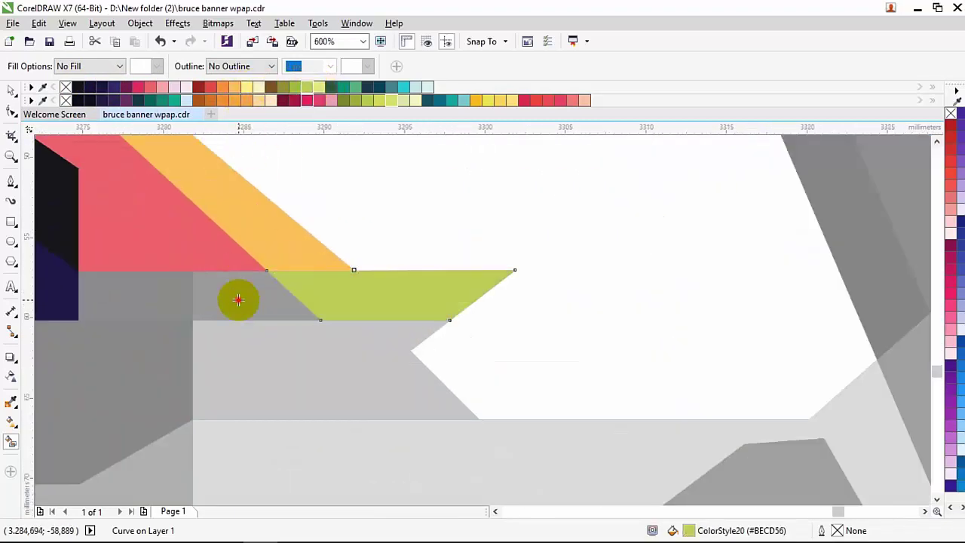
pyautogui.scroll(-3, 290, 316)
pyautogui.scroll(-2, 293, 317)
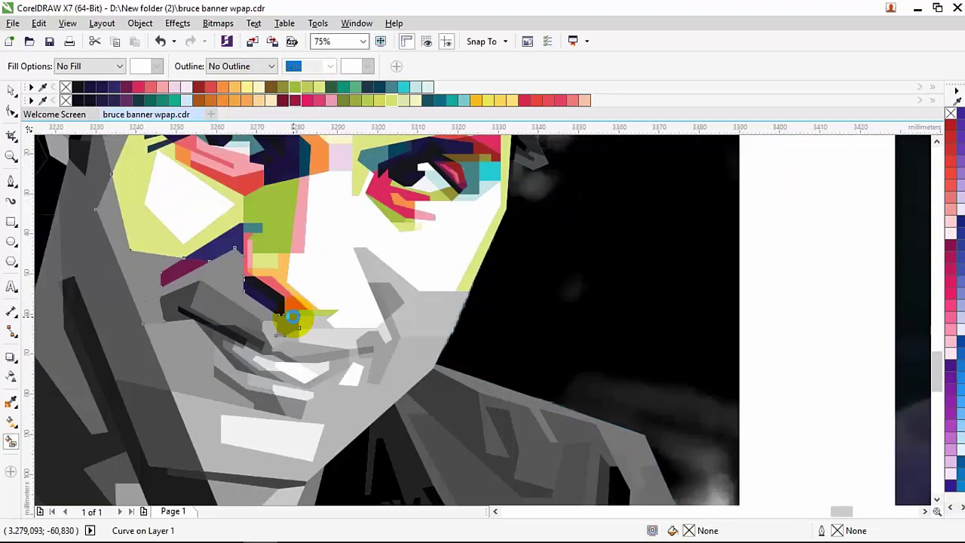
pyautogui.scroll(5, 355, 334)
pyautogui.click(245, 89)
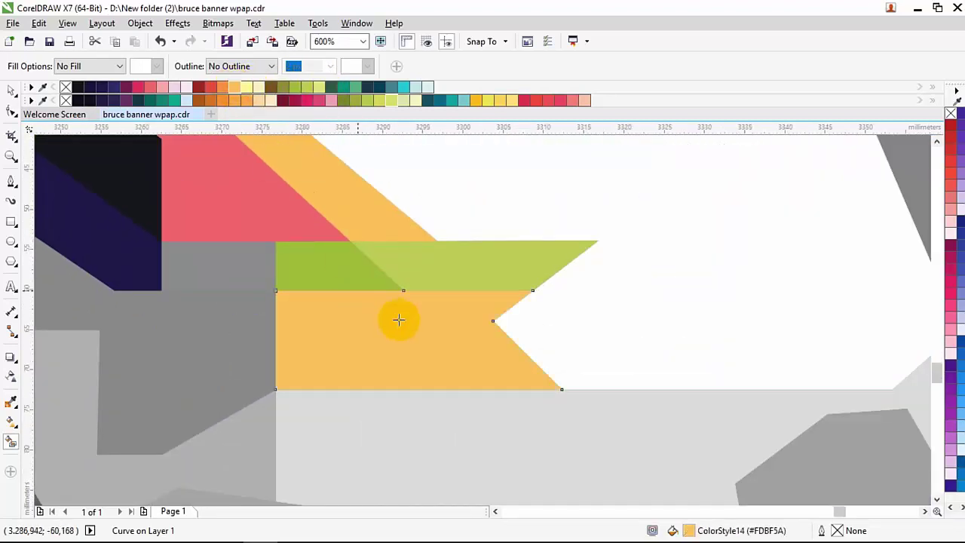
pyautogui.scroll(-1, 398, 319)
pyautogui.click(296, 87)
pyautogui.hotkey('ctrl', 'z')
# Change the green segment of the strip under the nose to lime, and recolor the gray shape beneath the strip pale lime
pyautogui.click(384, 276)
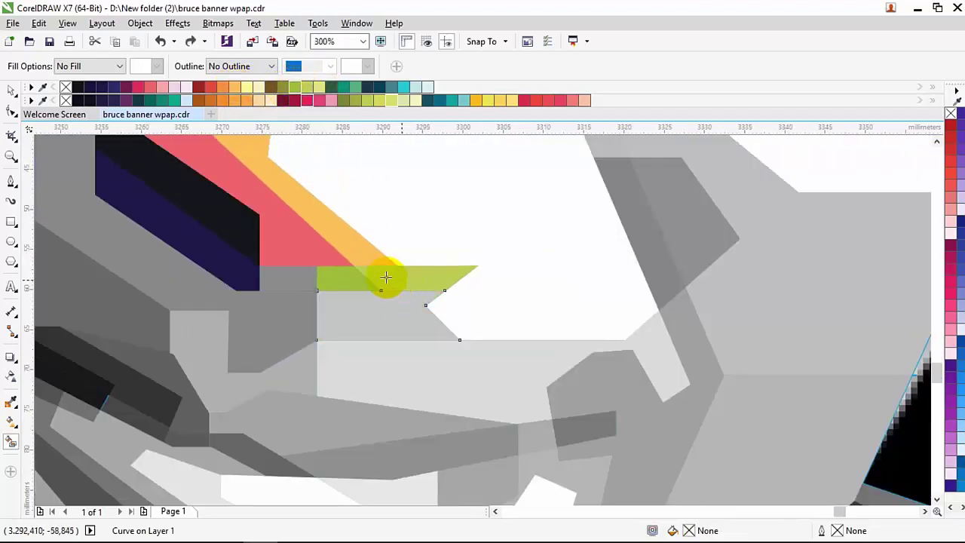
pyautogui.click(319, 87)
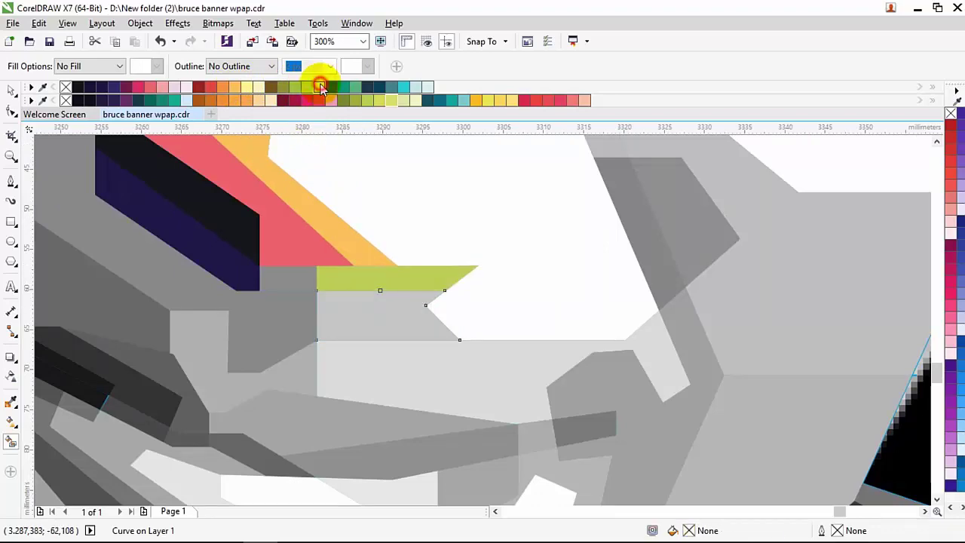
pyautogui.scroll(-3, 333, 269)
# Recolor the large gray cheek shape around the nostril and smile fold orange #FA9042
pyautogui.scroll(2, 345, 252)
pyautogui.click(226, 88)
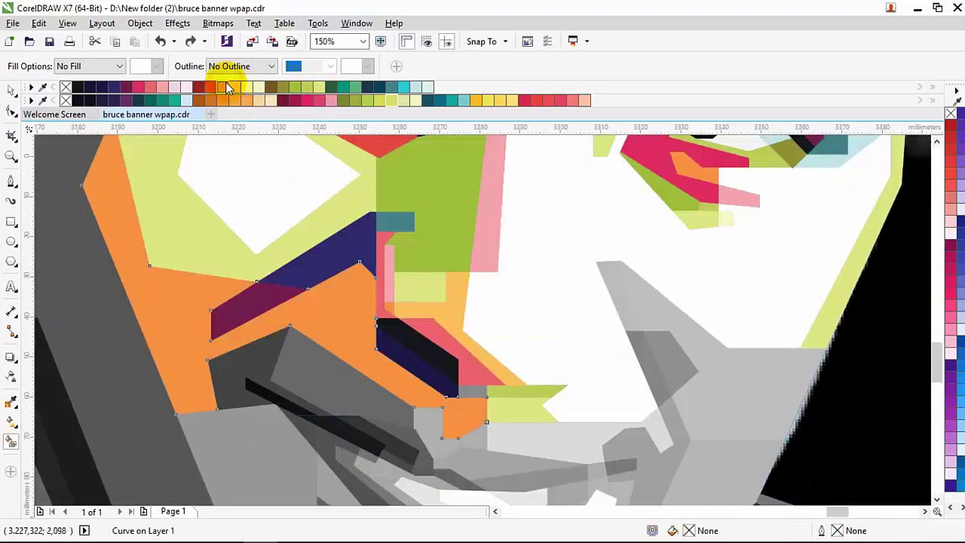
pyautogui.scroll(-2, 327, 405)
# Recolor the dark diagonal band at the mouth corner black #15161A, and its upper edge and lower end navy #1D1747
pyautogui.scroll(3, 302, 348)
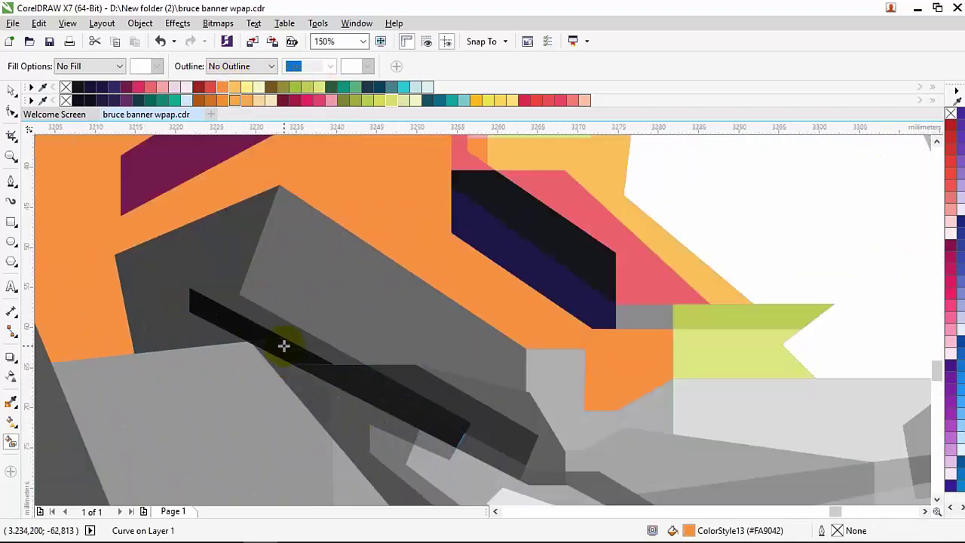
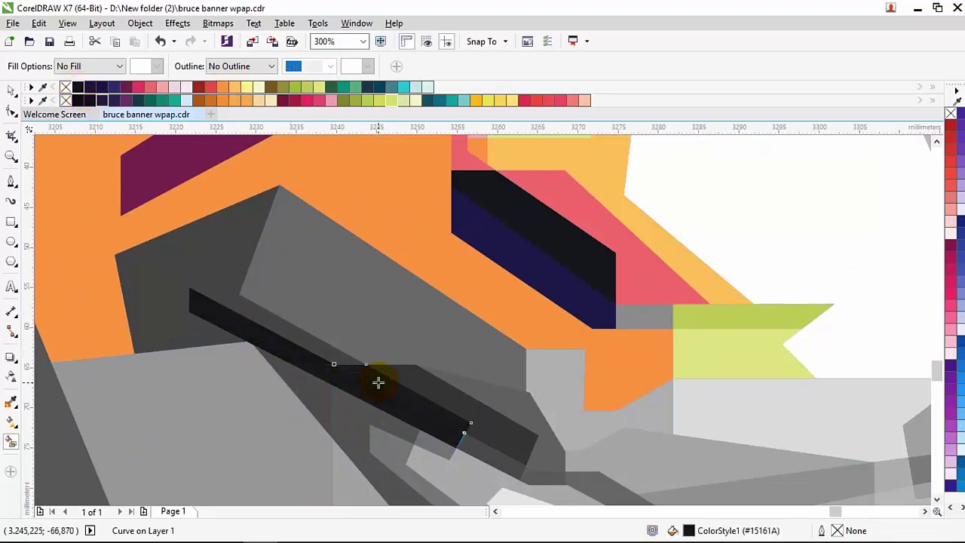
pyautogui.click(65, 86)
pyautogui.scroll(2, 473, 334)
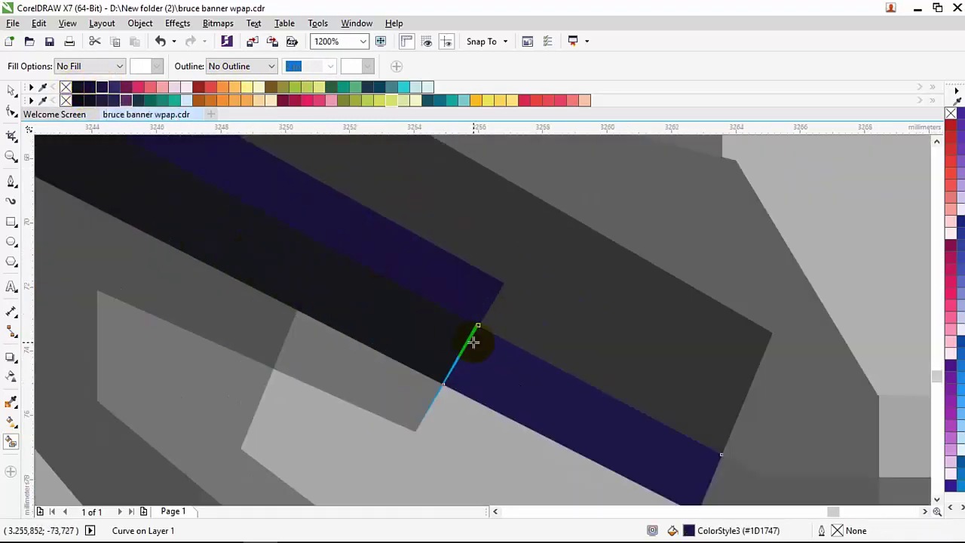
pyautogui.scroll(-3, 476, 340)
# Recolor the mouth line dark magenta #711A4D, then dark teal #04445D toward the far corner with a lighter teal overlap segment
pyautogui.scroll(1, 566, 377)
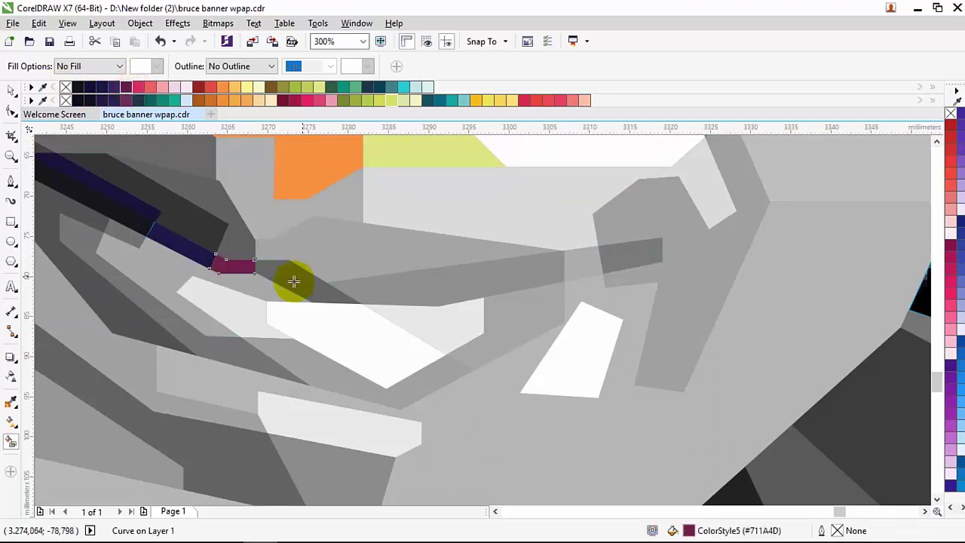
pyautogui.moveTo(129, 89); pyautogui.dragTo(302, 273)
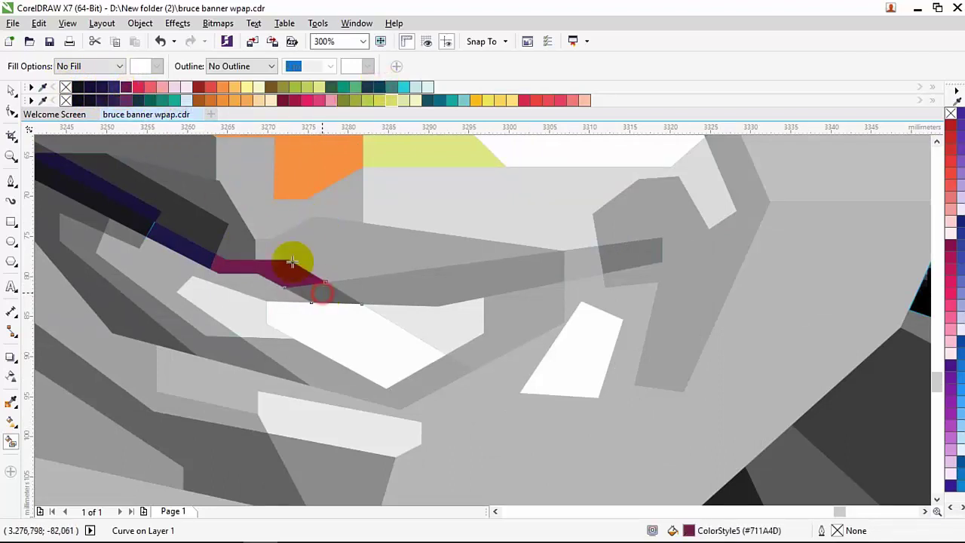
pyautogui.moveTo(407, 94); pyautogui.dragTo(564, 245)
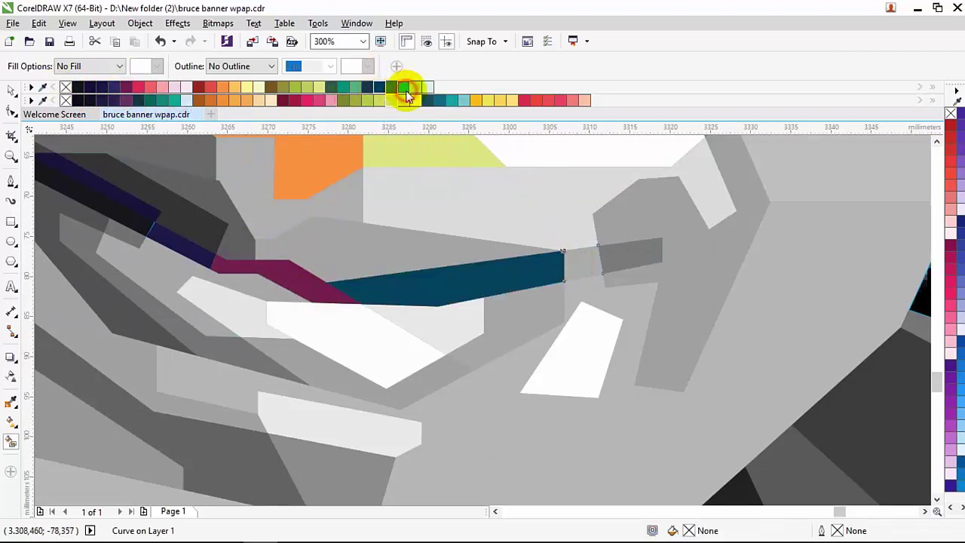
pyautogui.click(395, 89)
pyautogui.scroll(-3, 377, 233)
pyautogui.scroll(3, 334, 236)
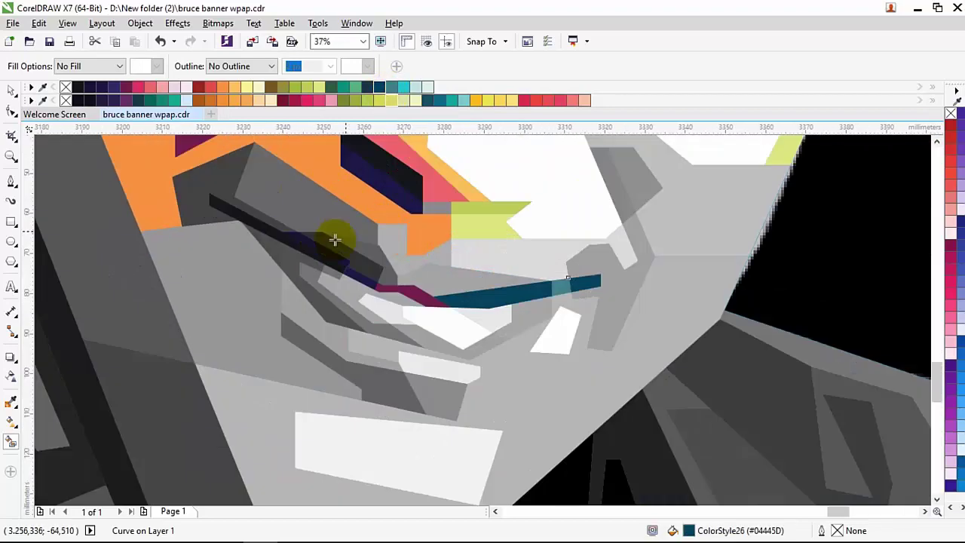
# Recolor the gray shapes above the mouth corner navy #1D1747 next to the mouth line and indigo on the outer piece
pyautogui.click(309, 256)
pyautogui.click(101, 91)
pyautogui.moveTo(102, 90); pyautogui.dragTo(368, 260)
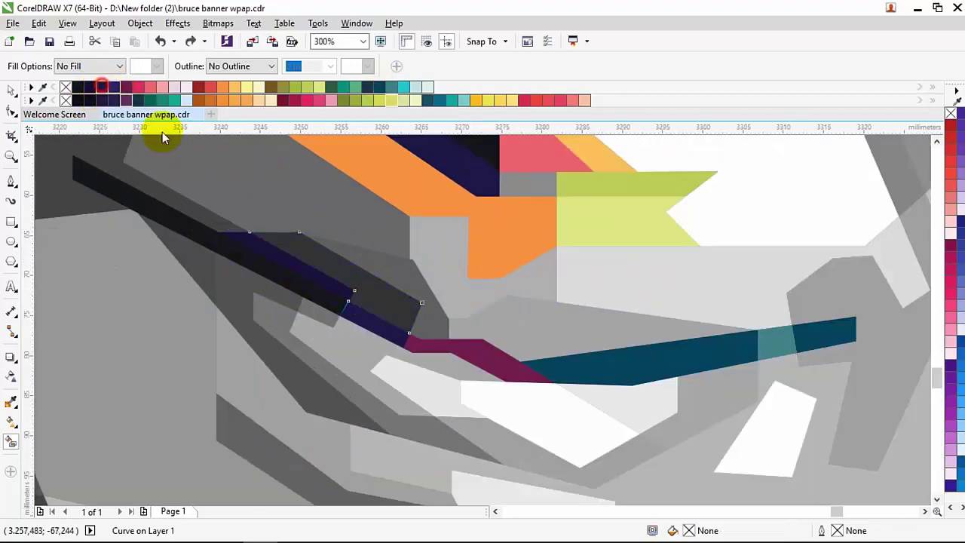
pyautogui.moveTo(162, 135); pyautogui.dragTo(319, 286)
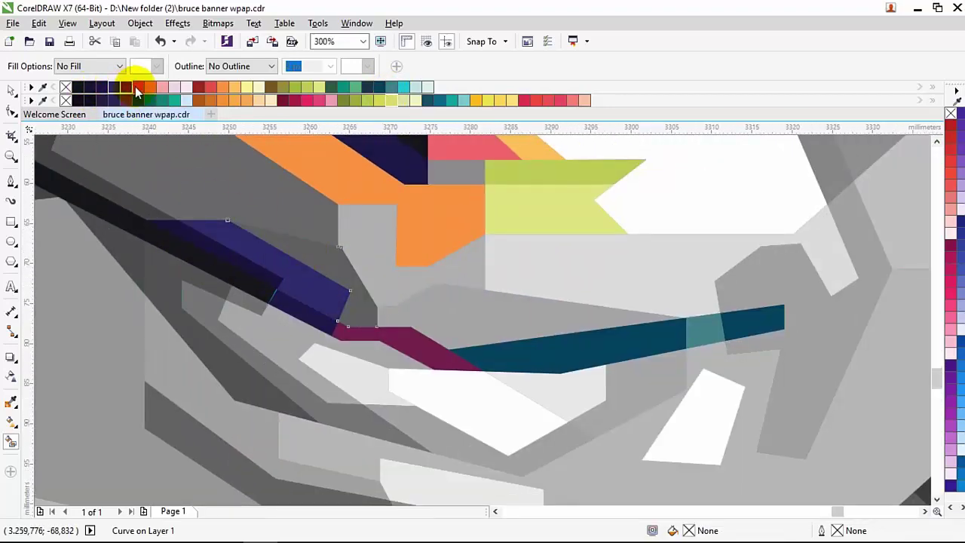
pyautogui.hotkey('ctrl', 'z')
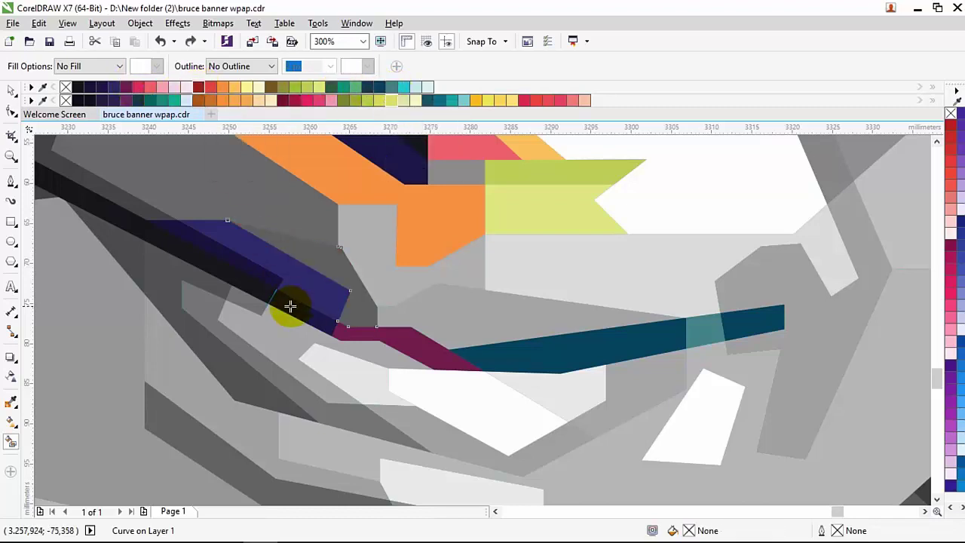
pyautogui.click(323, 254)
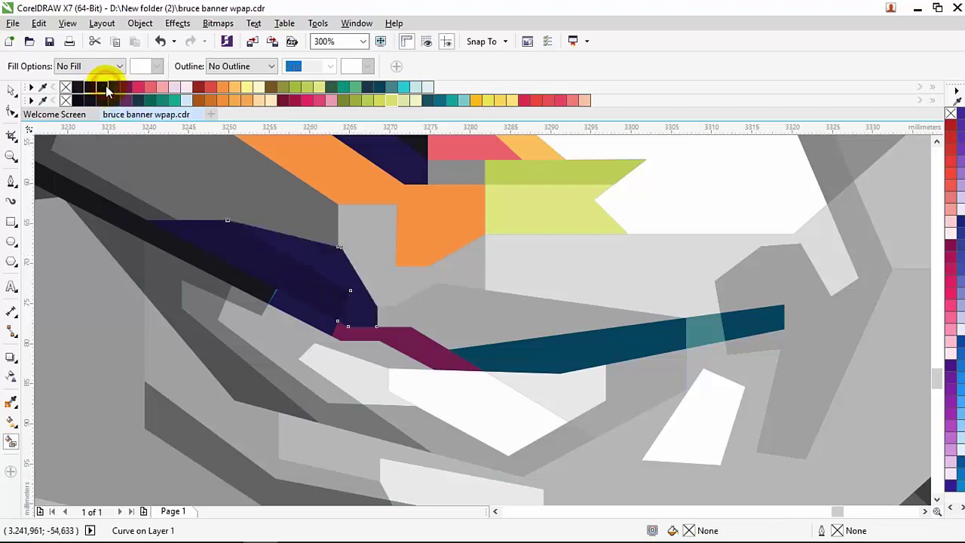
pyautogui.click(114, 88)
pyautogui.click(246, 242)
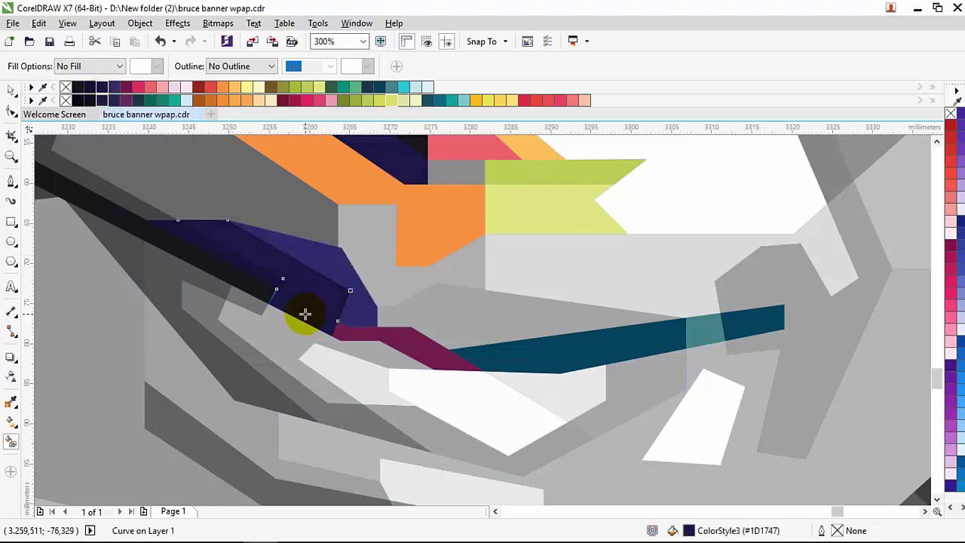
pyautogui.click(366, 90)
pyautogui.scroll(-2, 245, 351)
pyautogui.scroll(2, 245, 352)
pyautogui.hotkey('ctrl', 'z')
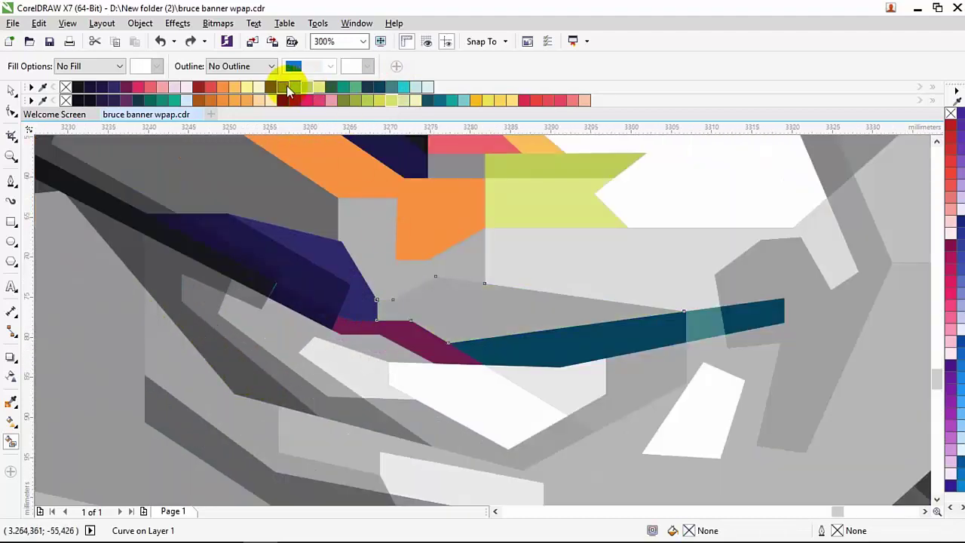
# Recolor the gray upper lip shape coral #EB5F6A after trying green and orange
pyautogui.click(291, 85)
pyautogui.click(225, 88)
pyautogui.click(150, 86)
# Recolor the dark gray shape below the mouth corner dark magenta and the gray strip inside it crimson
pyautogui.click(173, 269)
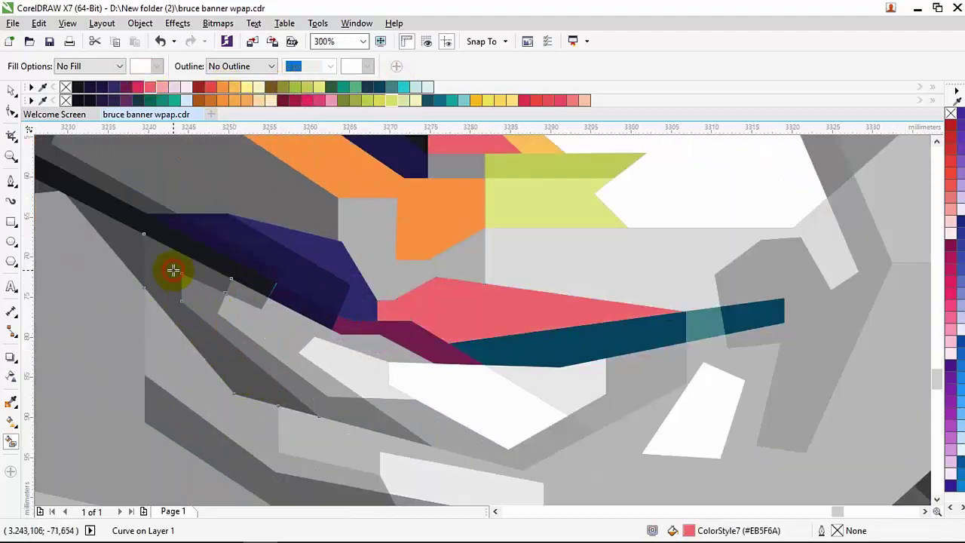
pyautogui.click(126, 87)
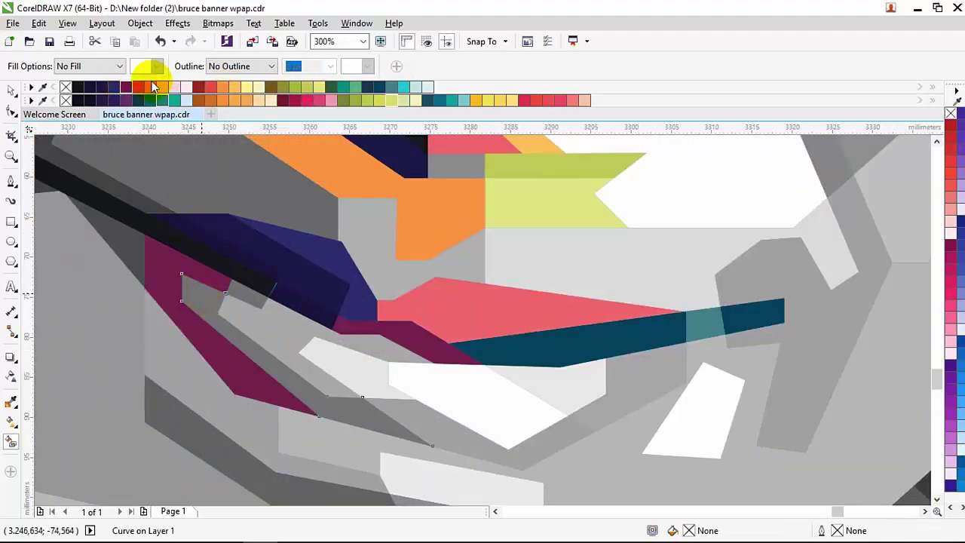
pyautogui.click(138, 86)
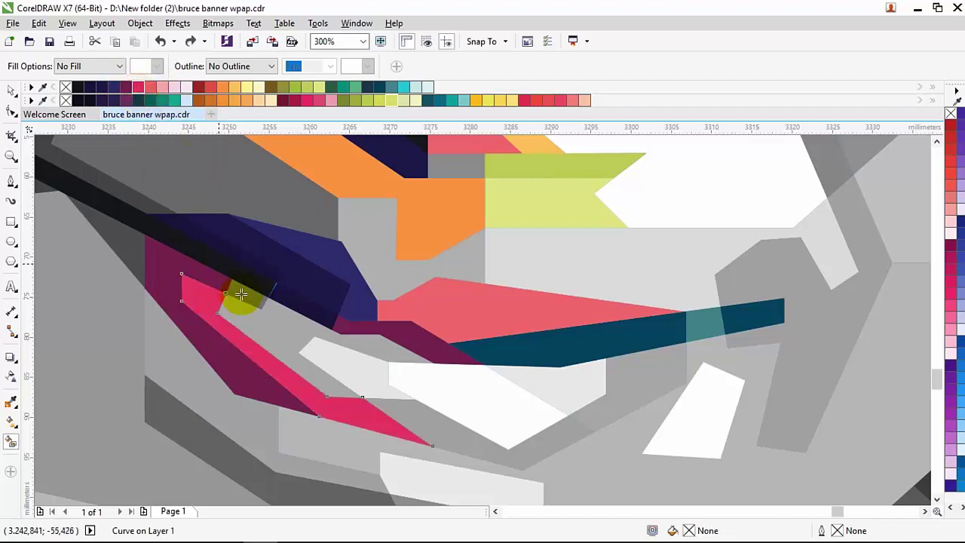
# Recolor the gray lower lip shape orange #FA9042 and the light gray highlight at its near end light yellow
pyautogui.click(222, 89)
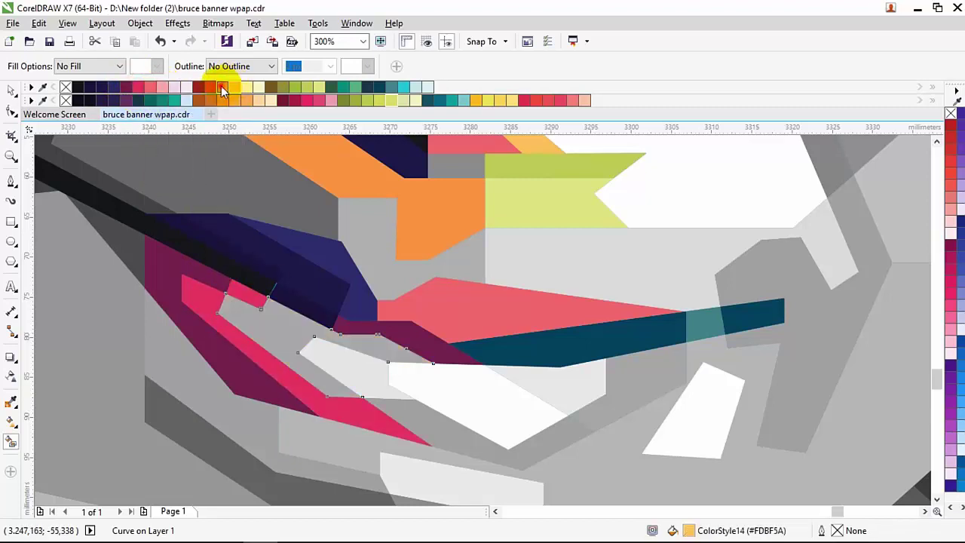
pyautogui.click(230, 86)
pyautogui.scroll(-3, 291, 183)
pyautogui.click(323, 301)
pyautogui.click(249, 86)
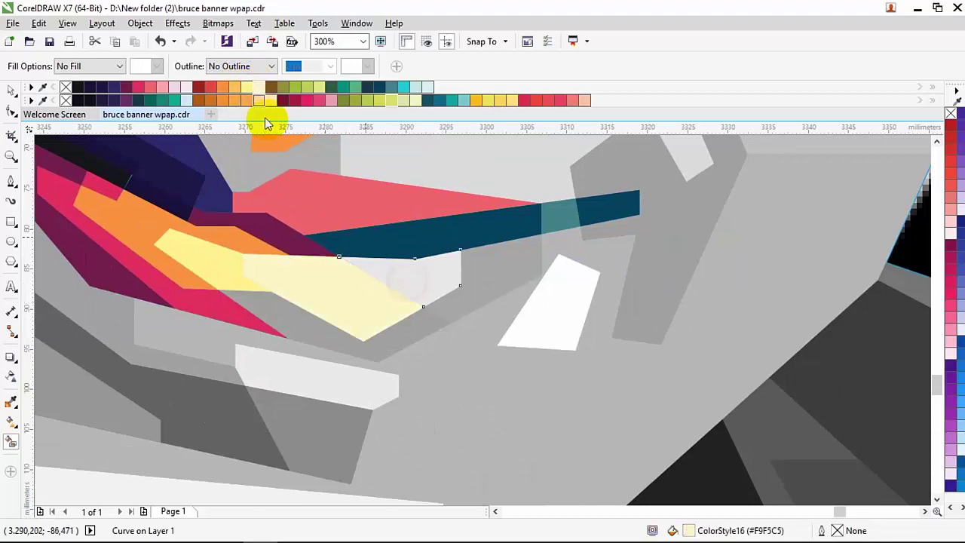
# Recolor the highlight at the far end of the lower lip cream #F9F5C5 and the lip's gray lower edge orange #FA9042
pyautogui.click(264, 87)
pyautogui.click(389, 273)
pyautogui.click(221, 89)
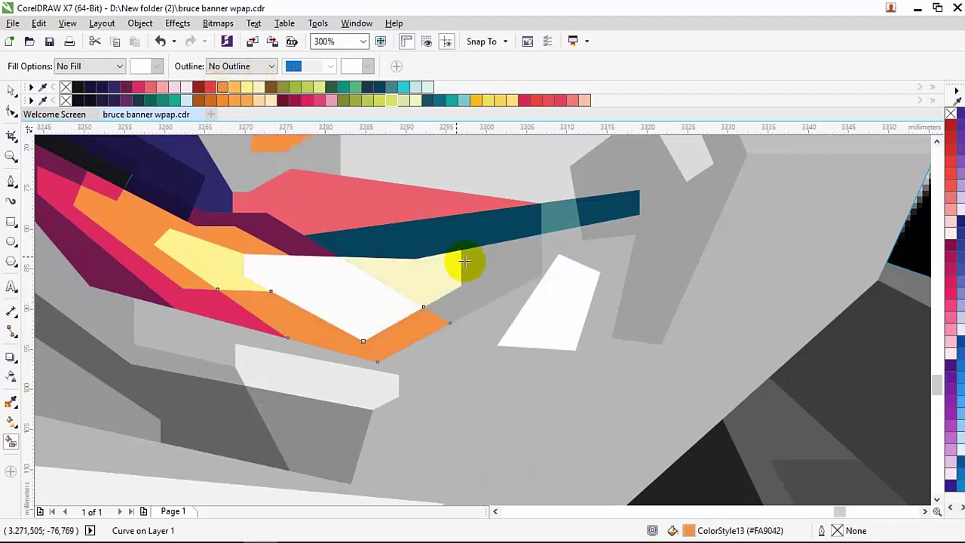
# Recolor the gray triangle just outside the near mouth corner indigo after trying dark magenta #711A4D
pyautogui.scroll(-5, 452, 324)
pyautogui.press('space')
pyautogui.click(62, 307)
pyautogui.scroll(-2, 62, 307)
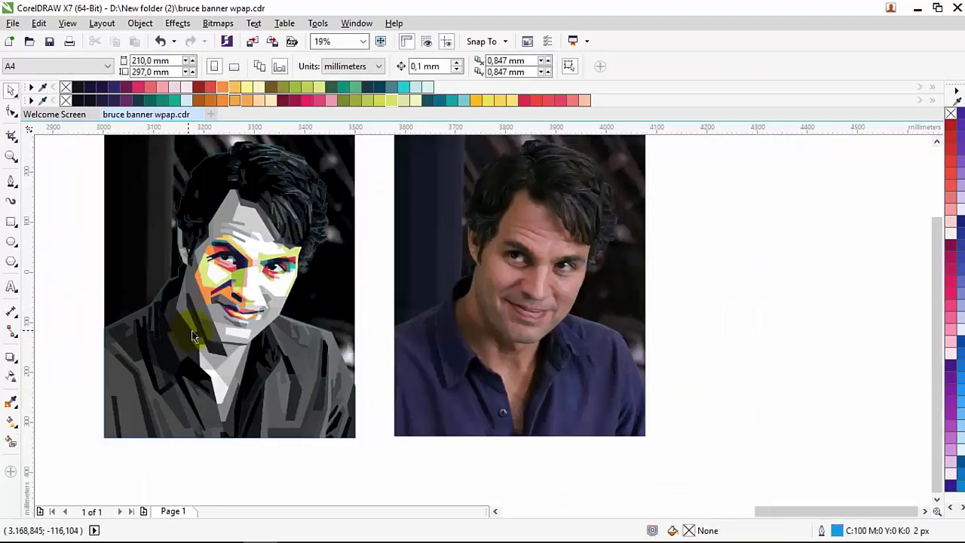
pyautogui.scroll(7, 215, 306)
pyautogui.click(254, 276)
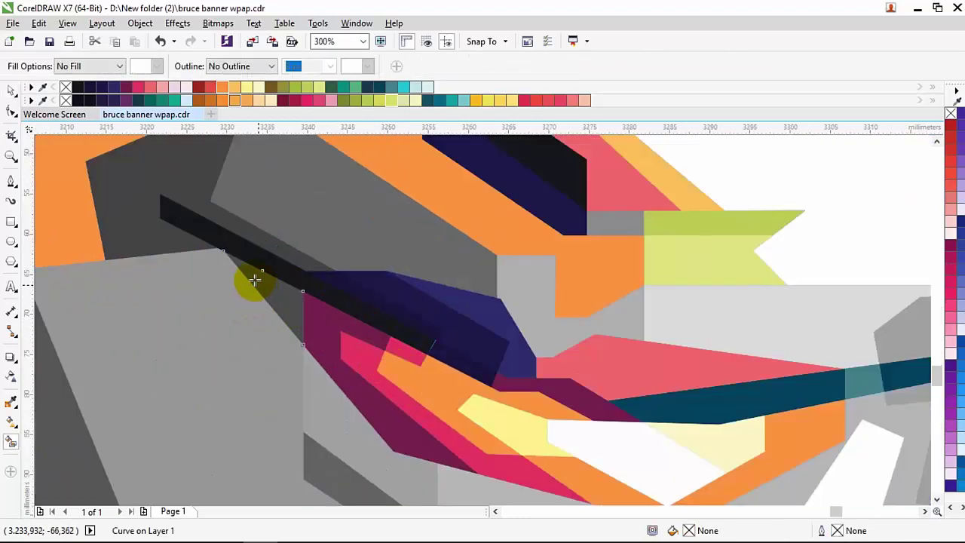
pyautogui.click(112, 88)
pyautogui.click(102, 89)
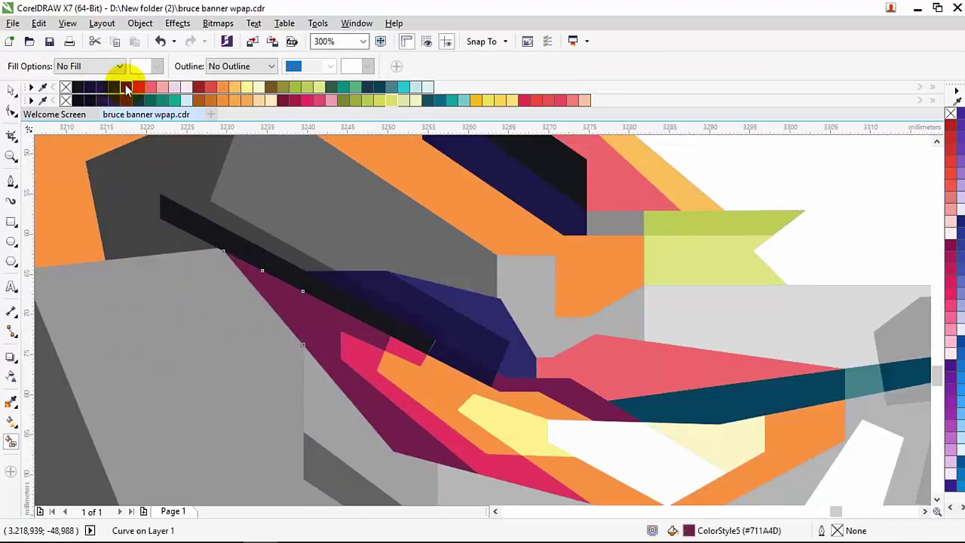
pyautogui.hotkey('ctrl', 'z')
# Recolor the dark gray smile-fold shape above the mouth corner navy and the gray shape beside it crimson after trying red #E14642
pyautogui.scroll(3, 119, 205)
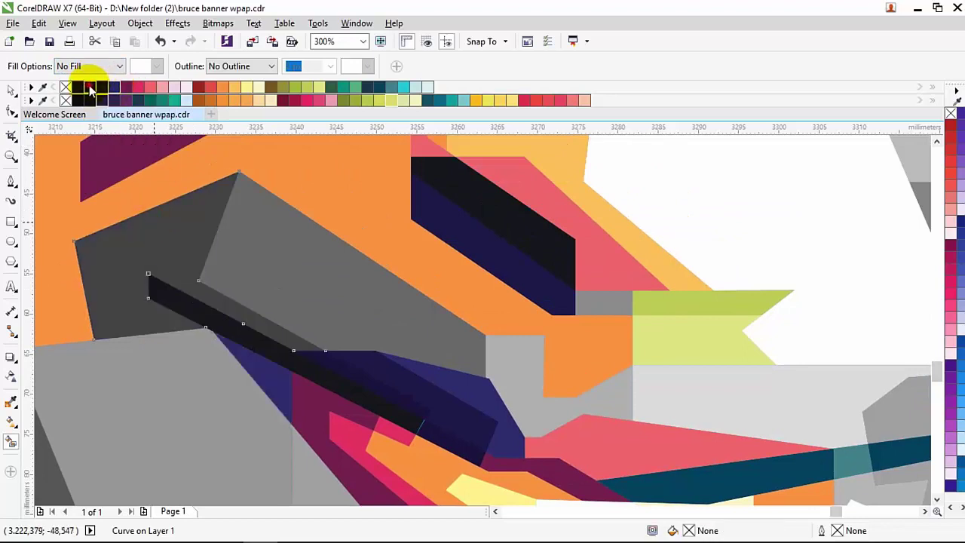
pyautogui.click(102, 89)
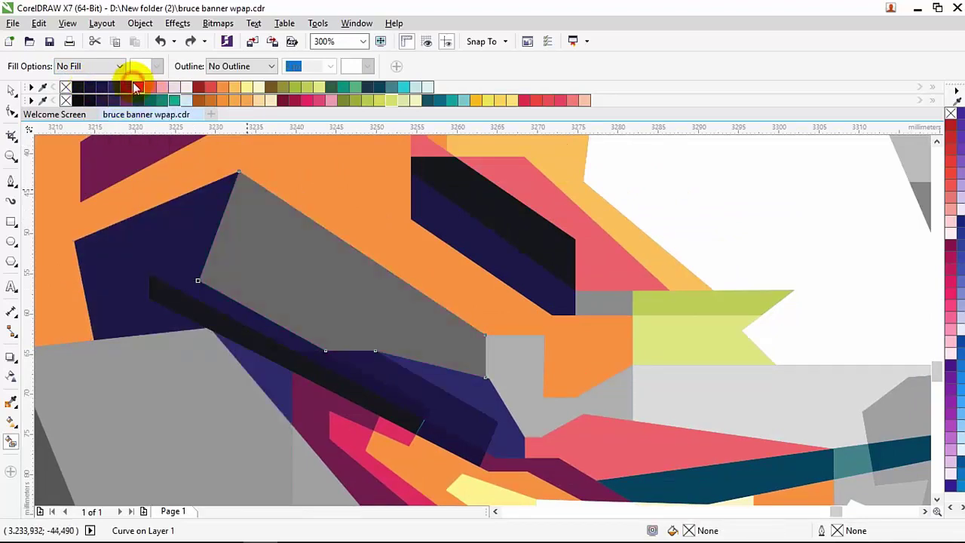
pyautogui.click(224, 90)
pyautogui.moveTo(224, 91); pyautogui.dragTo(319, 279)
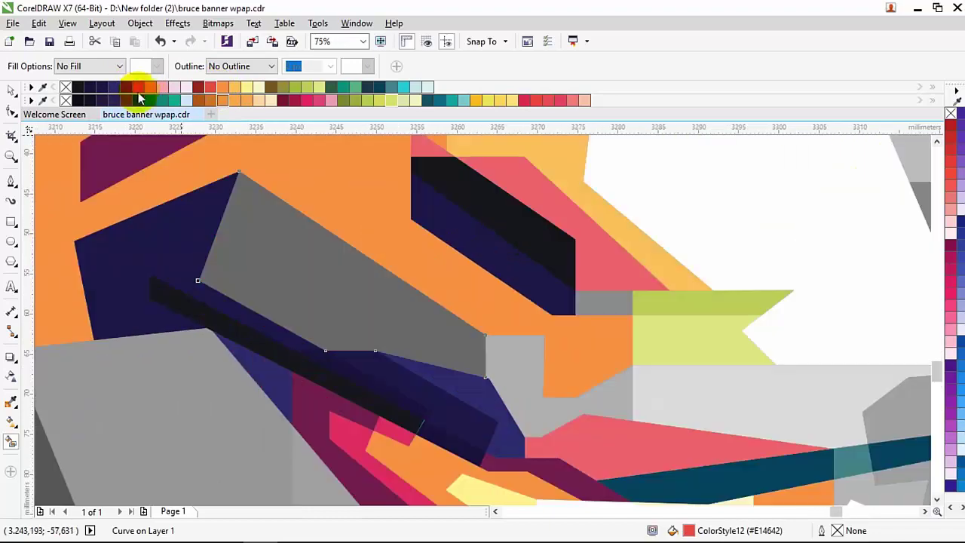
pyautogui.scroll(-3, 284, 269)
# Recolor the gray shape above the upper lip pink and the long light gray one beside it pale pink #EED5E8 after trying lime #BECD56
pyautogui.click(284, 269)
pyautogui.click(162, 88)
pyautogui.hscroll(2, 422, 276)
pyautogui.click(422, 276)
pyautogui.click(307, 89)
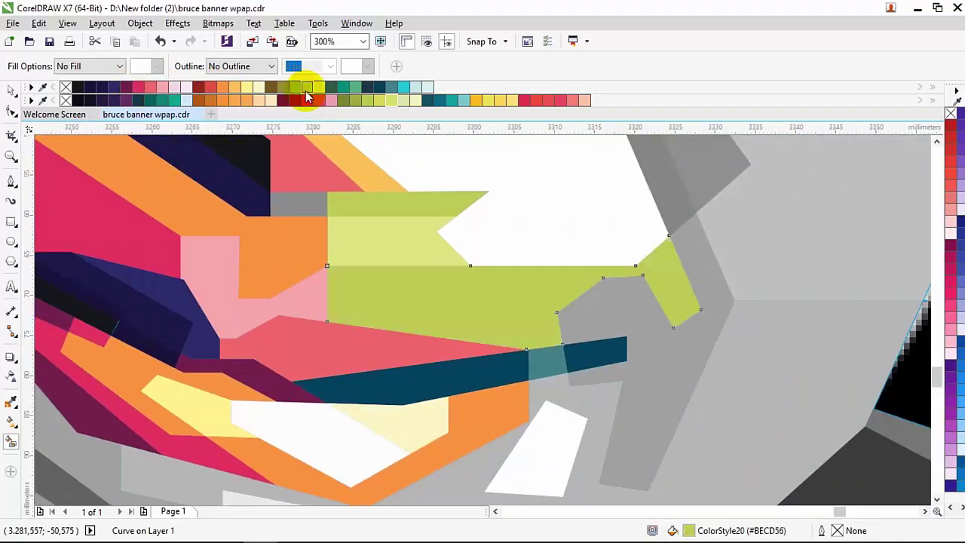
pyautogui.hotkey('ctrl', 'z')
pyautogui.click(164, 90)
pyautogui.click(174, 88)
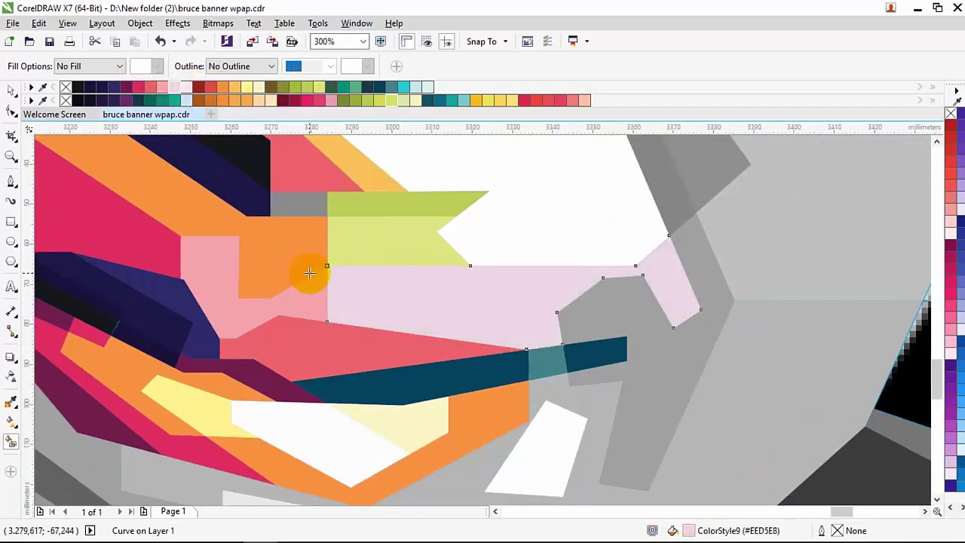
# Select the gray fold shape around the far mouth corner for recoloring
pyautogui.scroll(-3, 307, 269)
pyautogui.scroll(1, 341, 357)
pyautogui.scroll(1, 341, 357)
pyautogui.scroll(-1, 474, 344)
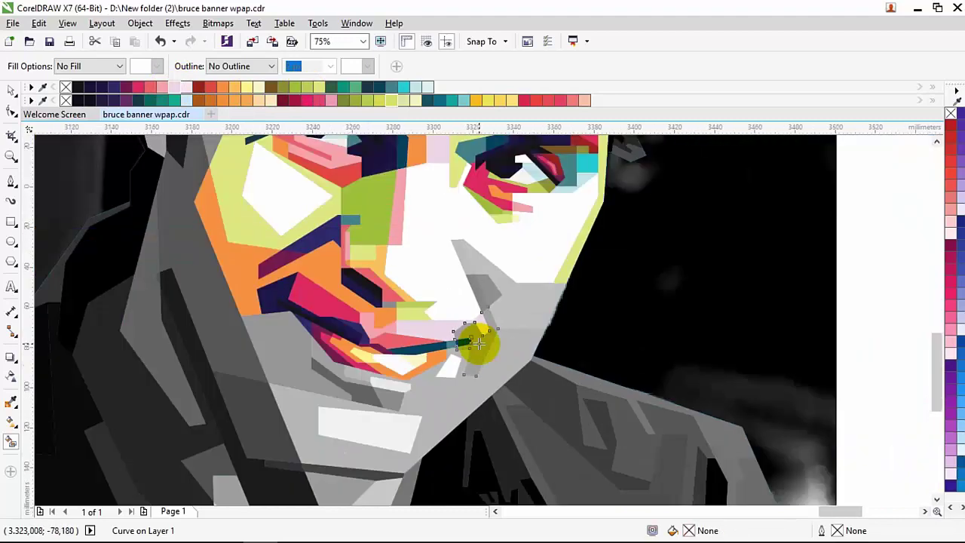
pyautogui.scroll(2, 478, 343)
pyautogui.scroll(1, 478, 344)
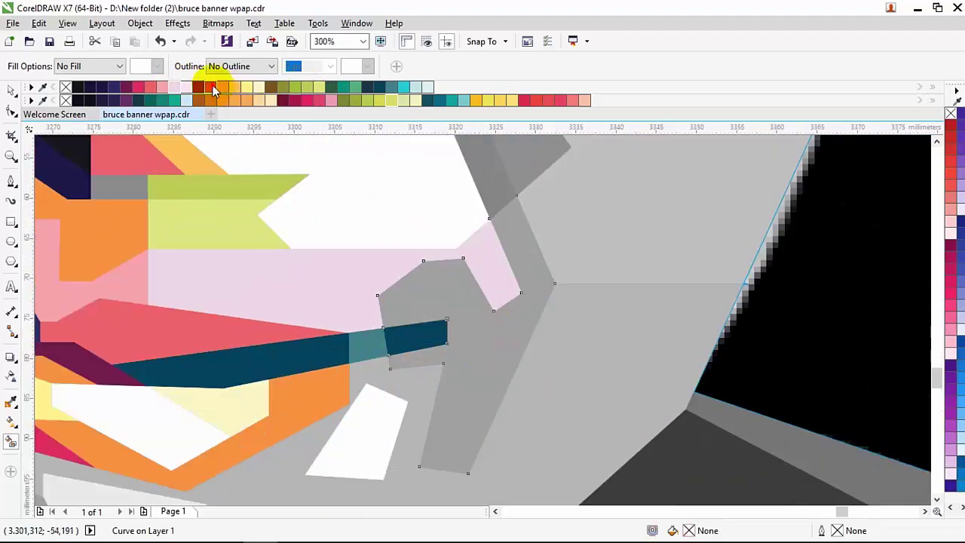
# Fill the grey shape around the mouth corner with orange and the narrow upper nose-fold strip with pinkish red
pyautogui.click(224, 87)
pyautogui.scroll(3, 407, 349)
pyautogui.scroll(2, 407, 349)
pyautogui.click(323, 277)
pyautogui.click(148, 86)
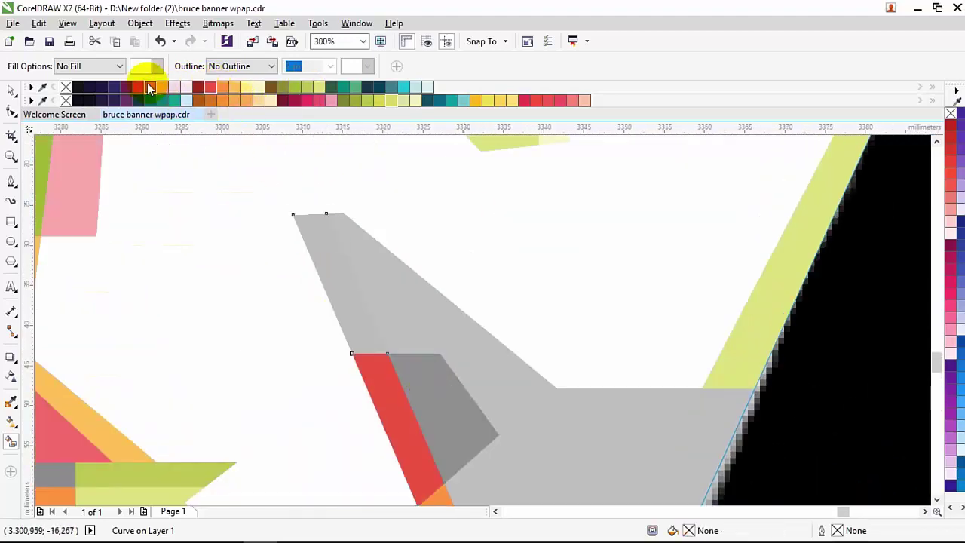
# Fill the dark grey polygon beside the nose fold with ColorStyle7 (#EB5F6A)
pyautogui.click(440, 378)
pyautogui.click(137, 89)
pyautogui.hotkey('ctrl', 'z')
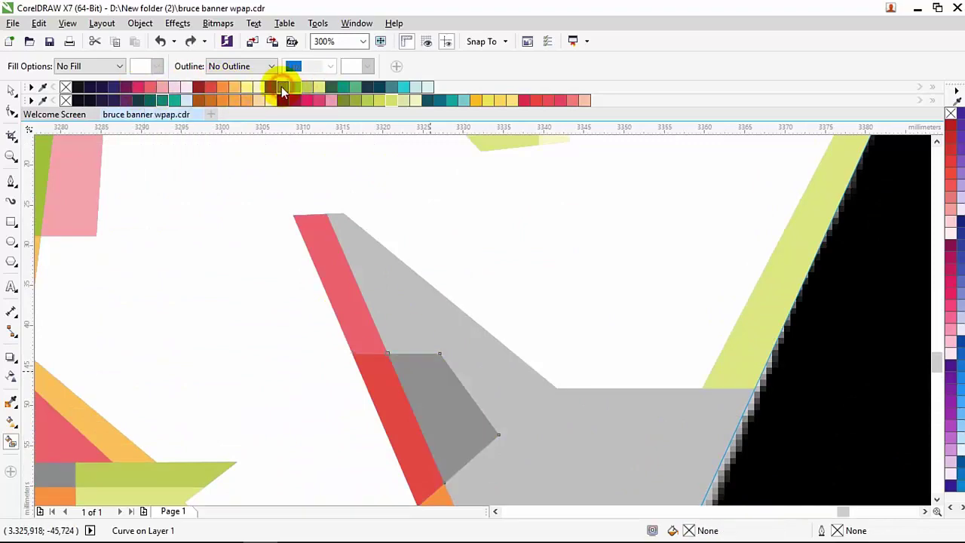
pyautogui.click(138, 88)
pyautogui.click(150, 87)
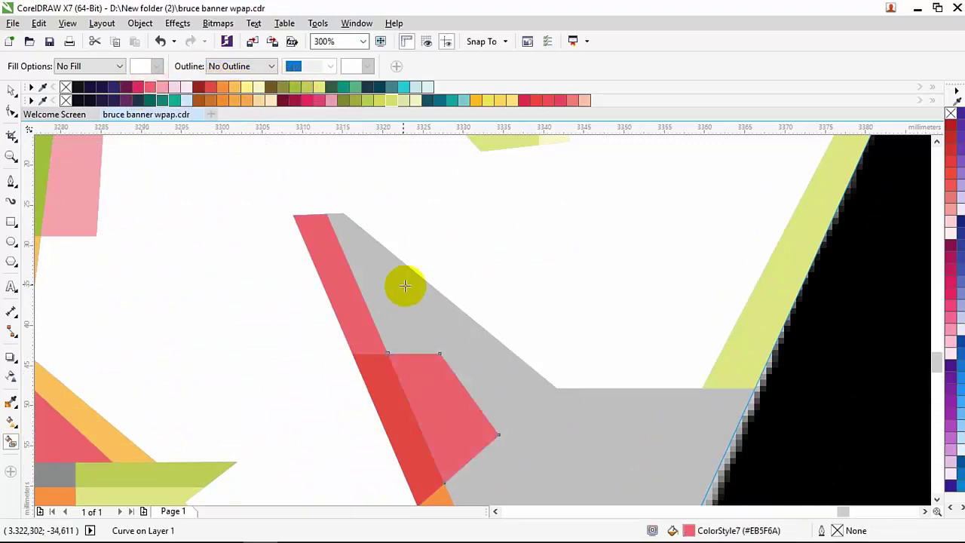
# Try turquoise on the grey cheek area beside the nose fold, and settle on a light orange fill
pyautogui.scroll(-1, 415, 207)
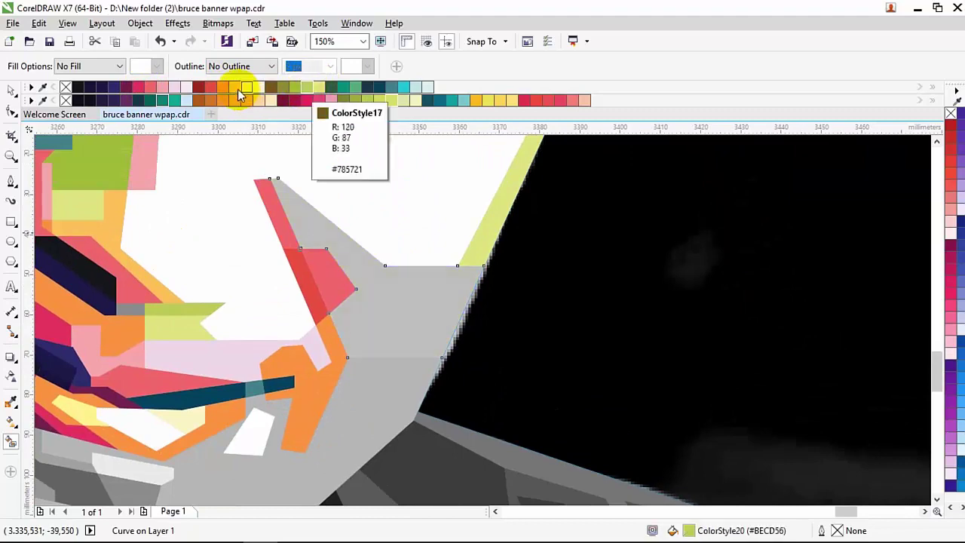
pyautogui.hotkey('ctrl', 'z')
pyautogui.click(403, 87)
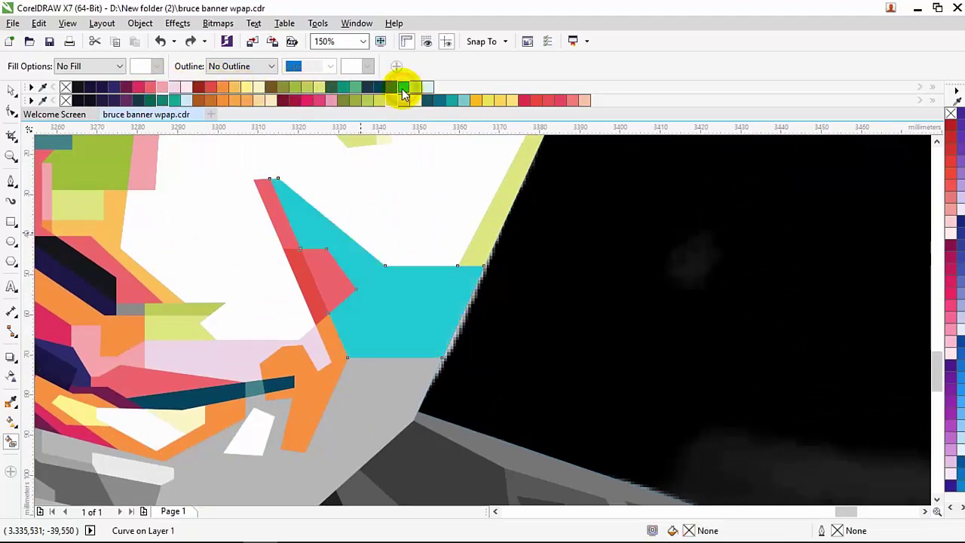
pyautogui.scroll(-2, 341, 224)
pyautogui.scroll(2, 340, 224)
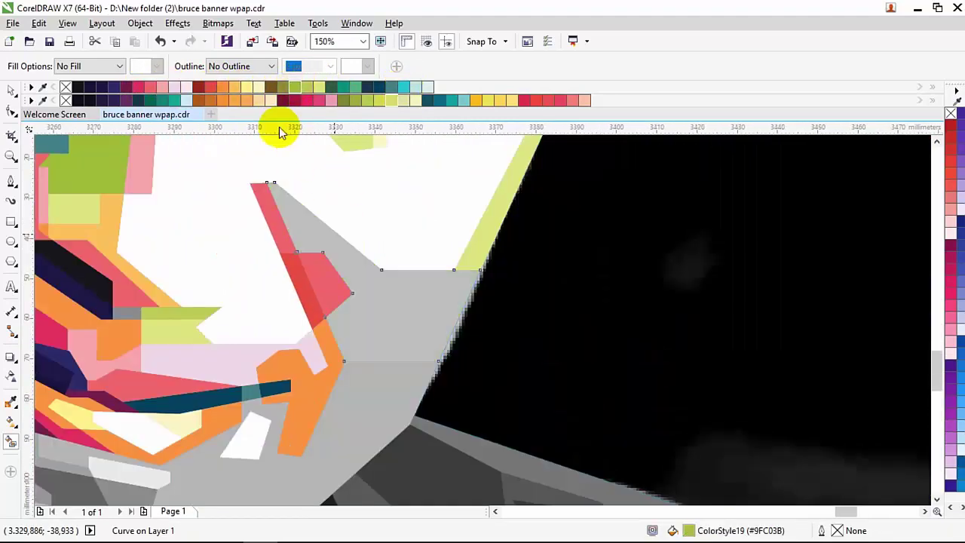
pyautogui.moveTo(223, 87); pyautogui.dragTo(399, 295)
# Fill the large grey chin area with the green ColorStyle19 (#9FC03B)
pyautogui.scroll(1, 433, 298)
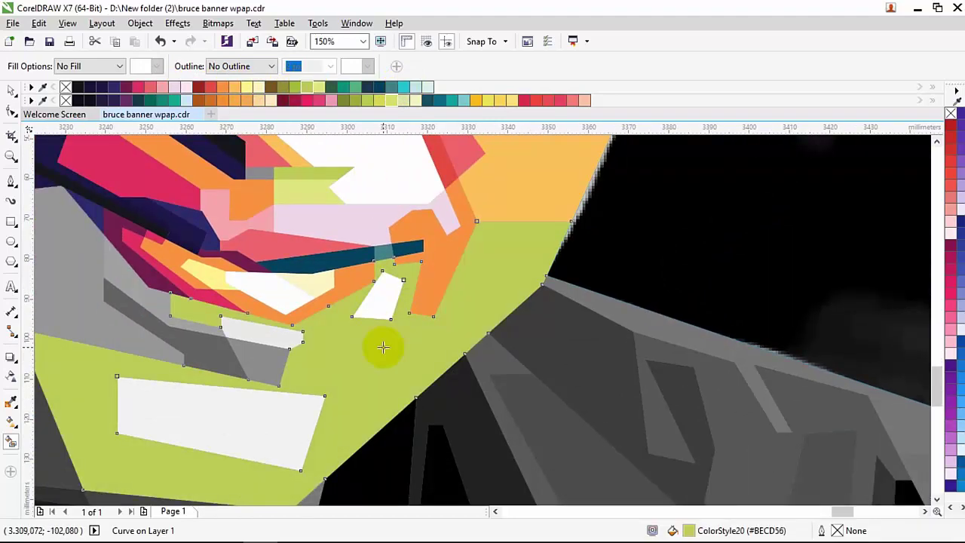
pyautogui.scroll(-1, 383, 347)
pyautogui.click(299, 87)
pyautogui.scroll(-1, 329, 384)
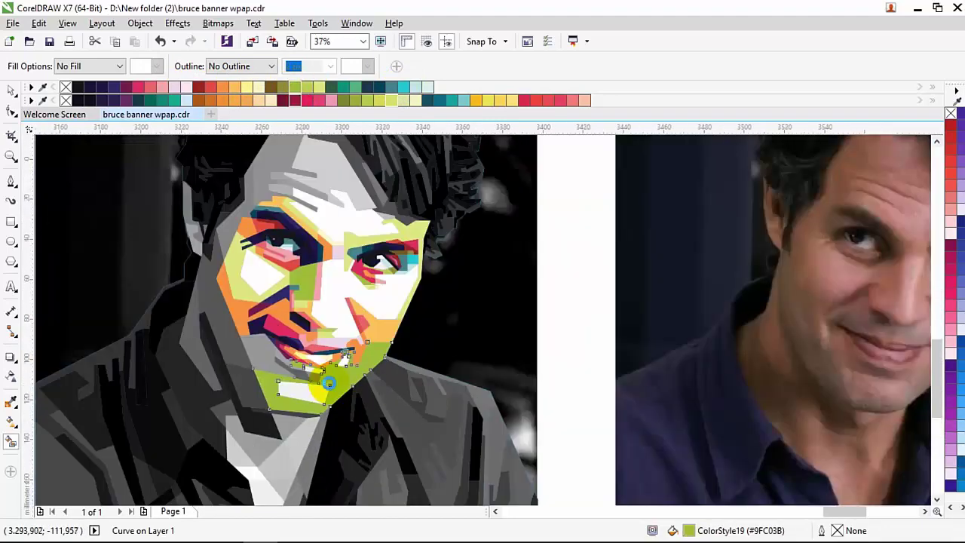
# Fill the long shadow below the lower lip with dark red and its end piece with a brighter red
pyautogui.scroll(2, 328, 384)
pyautogui.click(390, 370)
pyautogui.scroll(-2, 389, 370)
pyautogui.scroll(2, 391, 370)
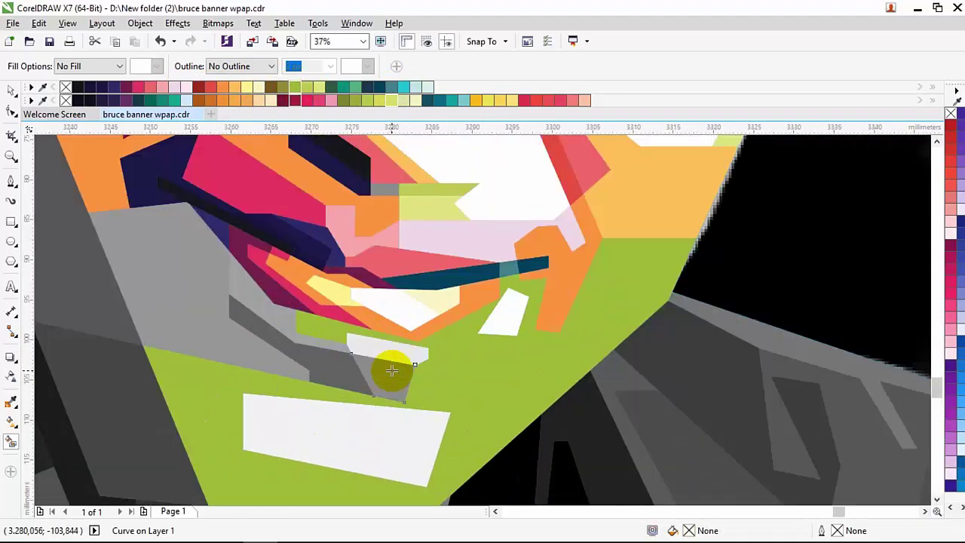
pyautogui.scroll(1, 391, 370)
pyautogui.click(197, 87)
pyautogui.click(376, 338)
pyautogui.click(219, 87)
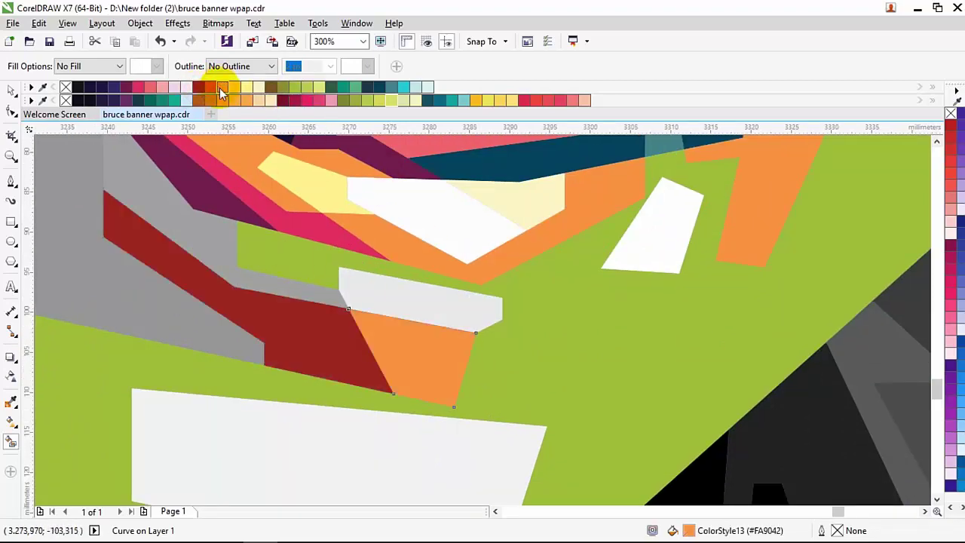
pyautogui.click(209, 88)
# Fill the narrow grey strip above the dark red lip shadow with pinkish red
pyautogui.scroll(-1, 375, 397)
pyautogui.scroll(1, 279, 307)
pyautogui.click(280, 308)
pyautogui.click(151, 88)
pyautogui.scroll(-3, 144, 125)
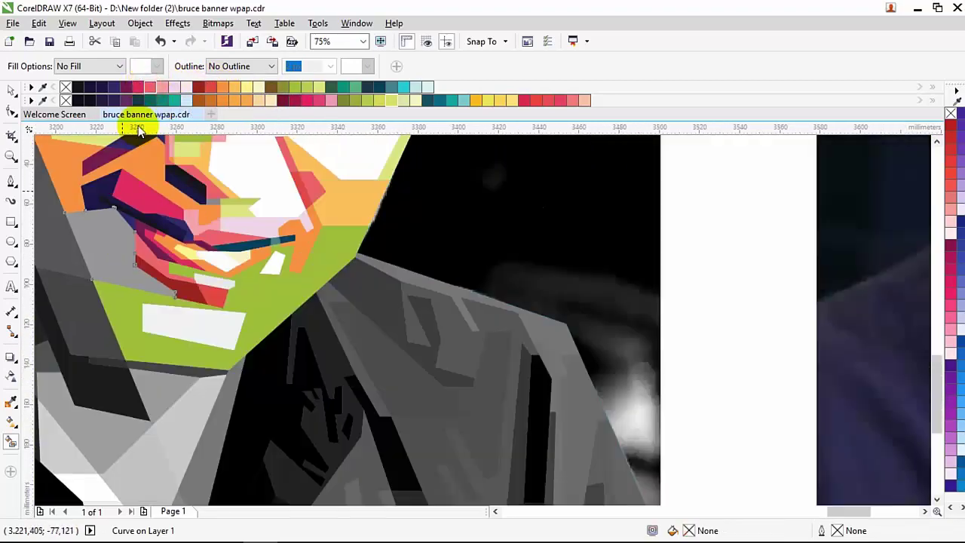
# Try different colors on the grey cheek area beside the mouth, and settle on ColorStyle7 (#EB5F6A)
pyautogui.click(225, 87)
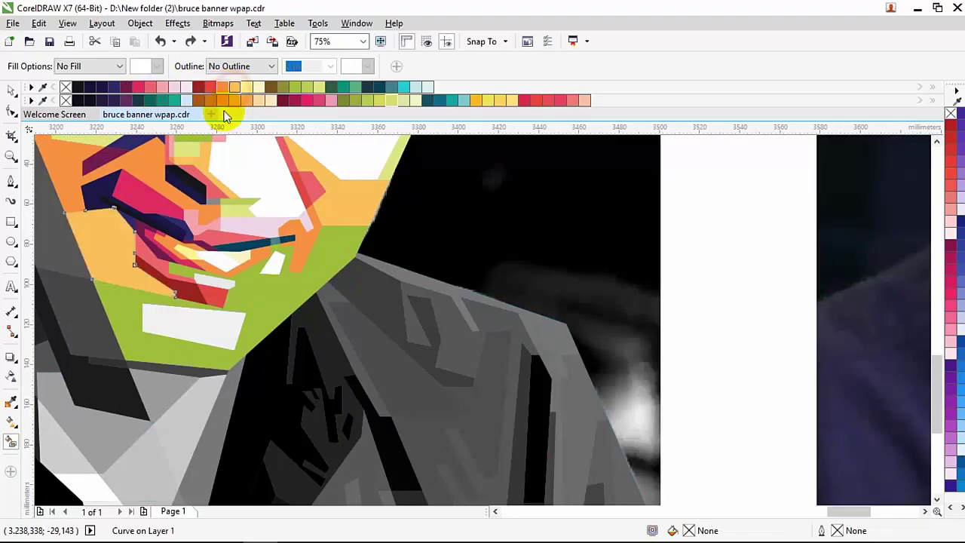
pyautogui.scroll(-2, 201, 189)
pyautogui.click(146, 87)
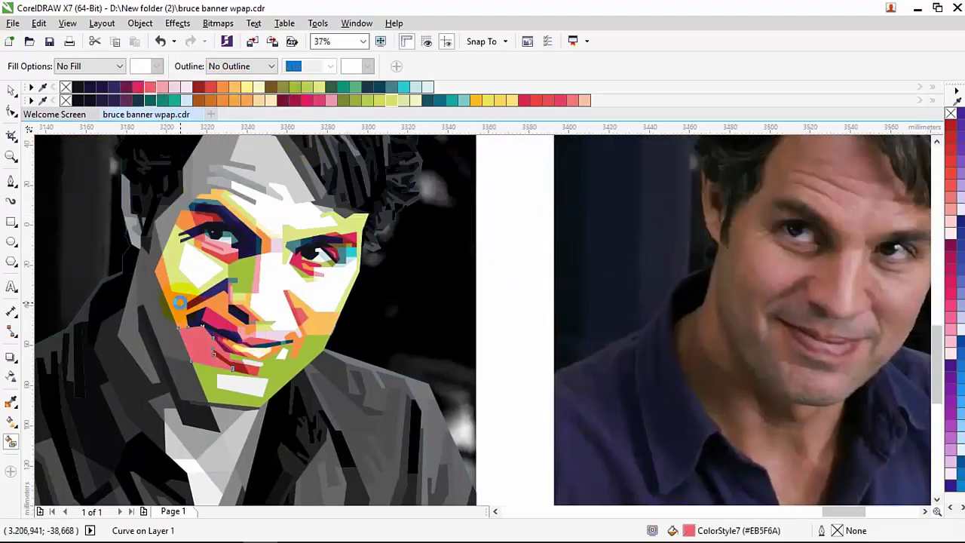
pyautogui.scroll(2, 182, 299)
pyautogui.scroll(-2, 316, 339)
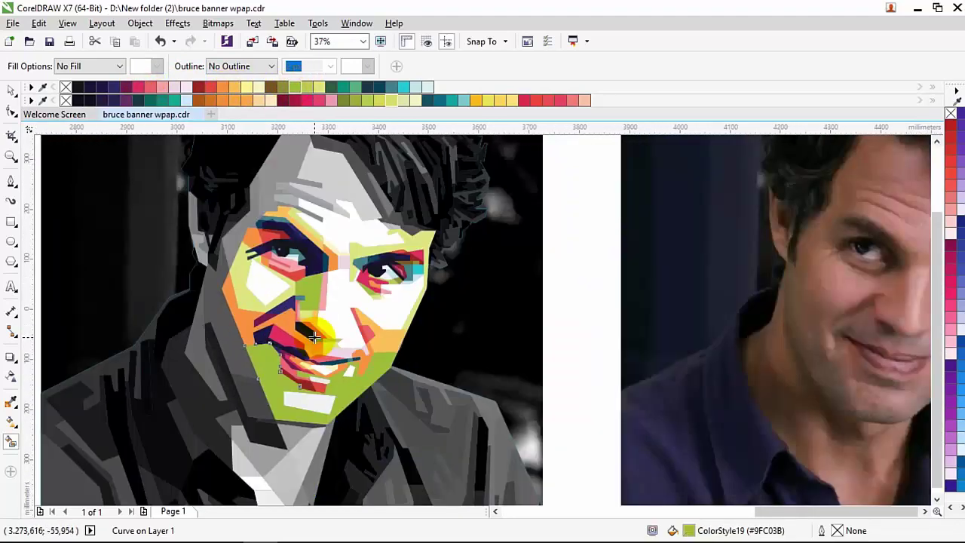
pyautogui.click(400, 87)
pyautogui.click(154, 88)
pyautogui.scroll(4, 279, 338)
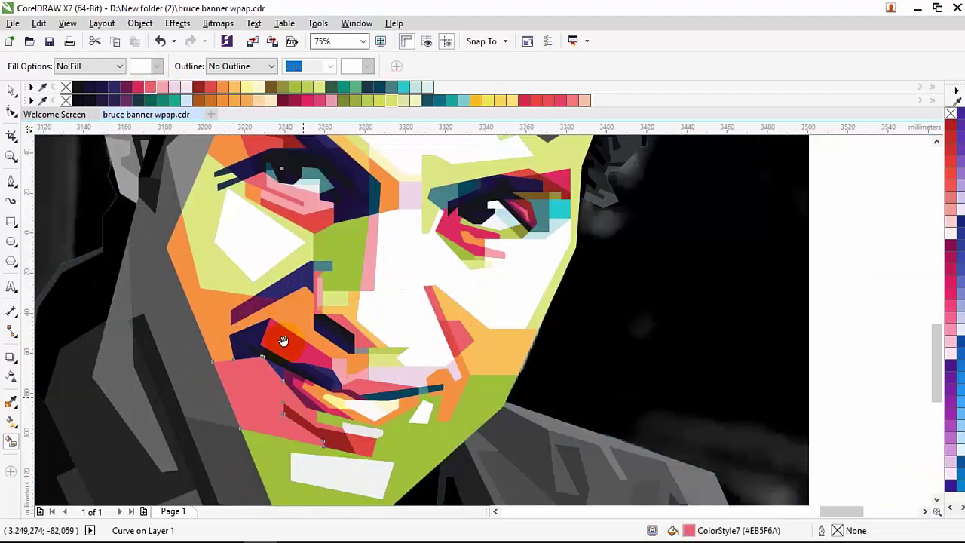
# Fill the narrow strip between the lips and the dark red shadow with olive ColorStyle18 (#919036) and clear the selection
pyautogui.click(65, 88)
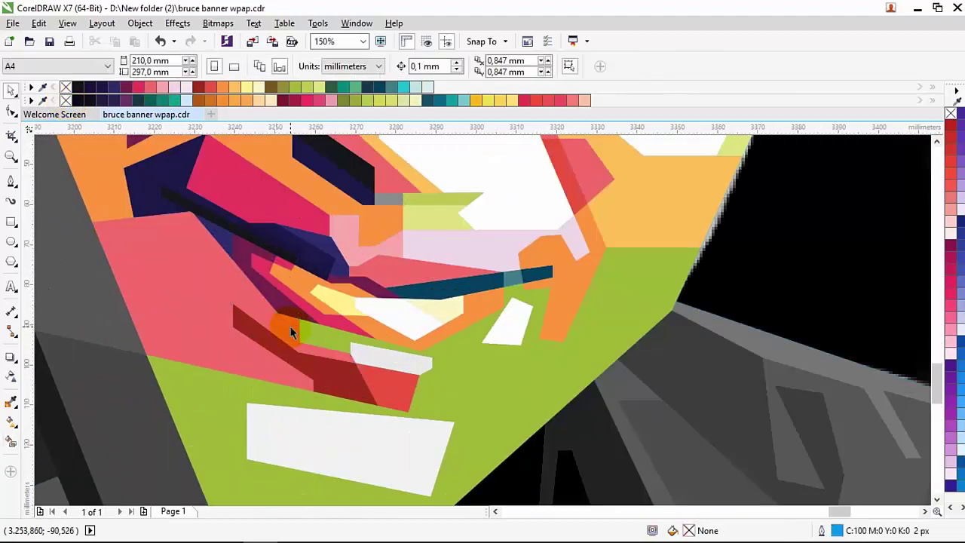
pyautogui.click(286, 88)
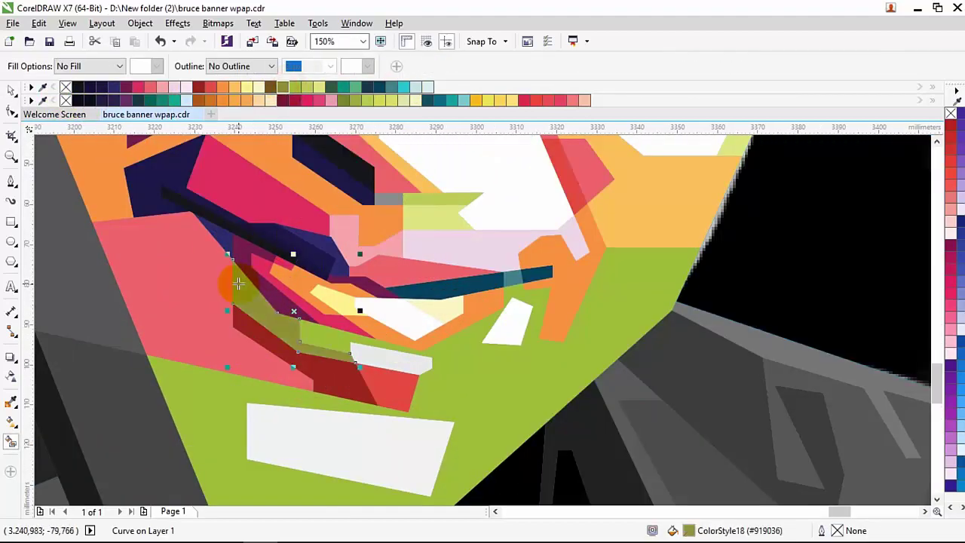
pyautogui.scroll(-6, 233, 276)
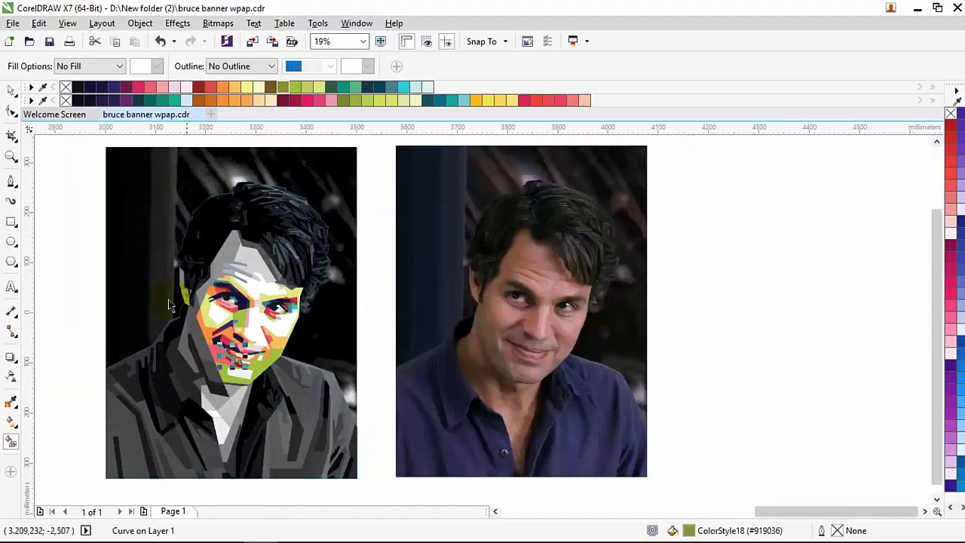
pyautogui.click(60, 299)
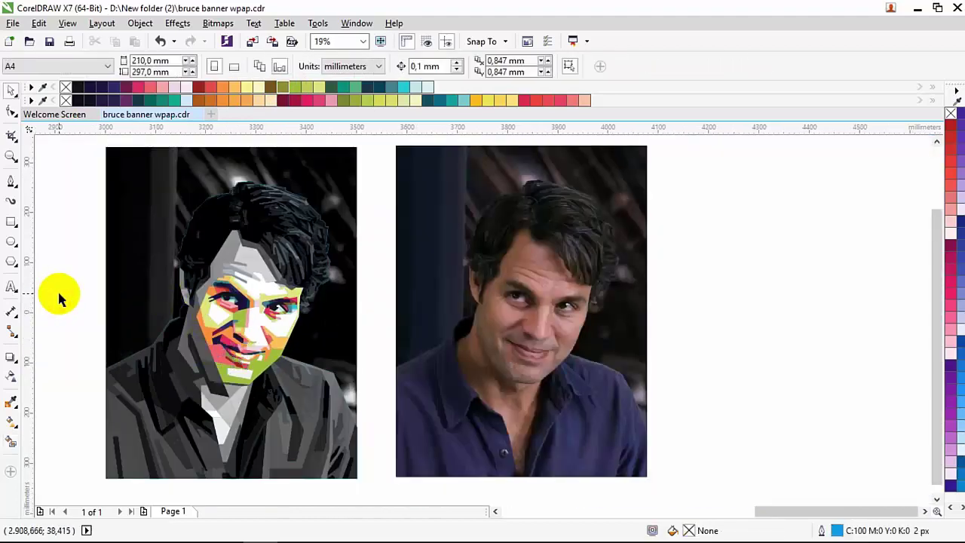
# Recolor the pinkish-red polygon beside the nose fold with orange
pyautogui.scroll(5, 253, 360)
pyautogui.click(269, 343)
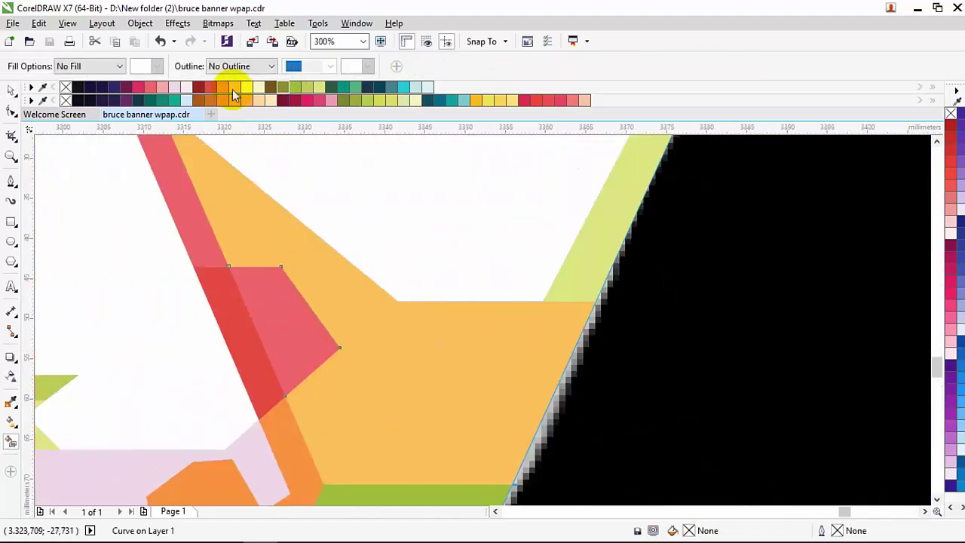
pyautogui.click(196, 346)
pyautogui.scroll(-3, 253, 328)
pyautogui.press('Escape')
pyautogui.scroll(-3, 388, 397)
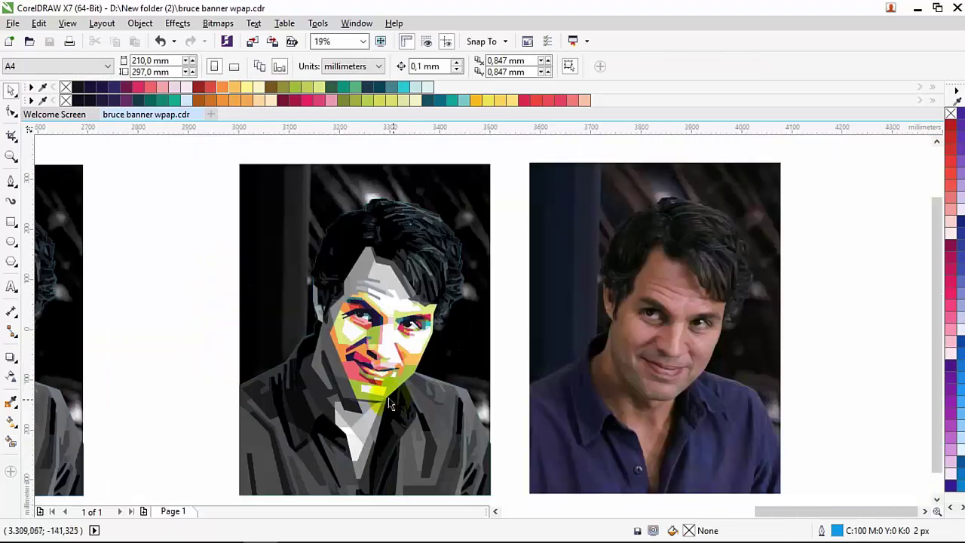
# Try ColorStyle11 (#9A2221) on the lower jaw shadow and undo the fill
pyautogui.scroll(6, 361, 316)
pyautogui.click(362, 317)
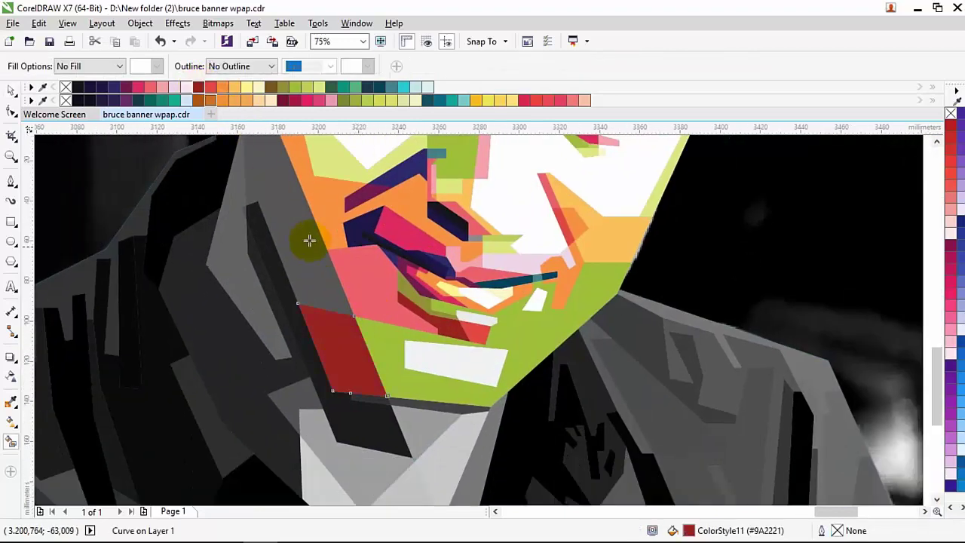
pyautogui.scroll(-3, 309, 240)
pyautogui.hotkey('ctrl', 'z')
pyautogui.hotkey('ctrl', 'shift', 'z')
pyautogui.hotkey('ctrl', 'z')
pyautogui.scroll(3, 244, 115)
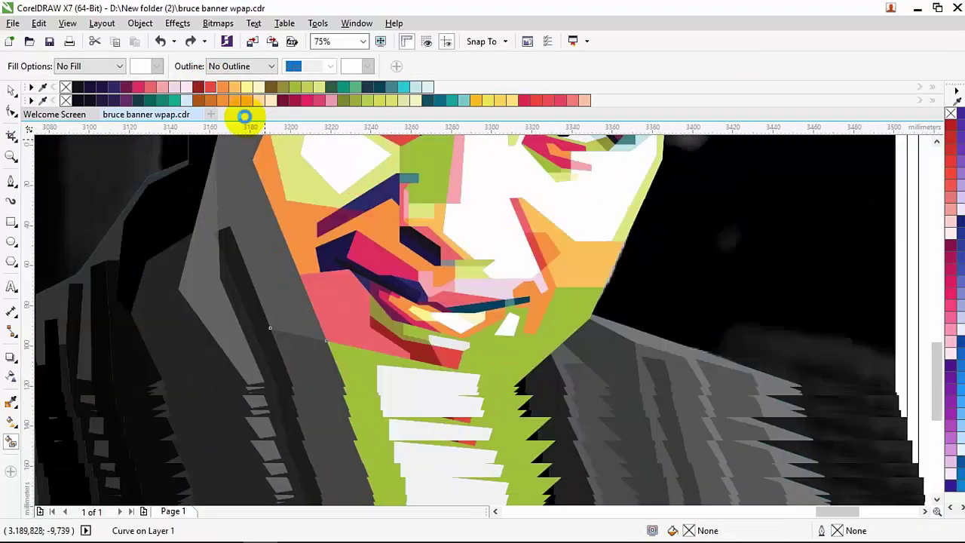
# Replace the trial magenta and purple jaw fills with ColorStyle12 (#E14642) on the upper section and dark red on the lower
pyautogui.moveTo(137, 87); pyautogui.dragTo(257, 185)
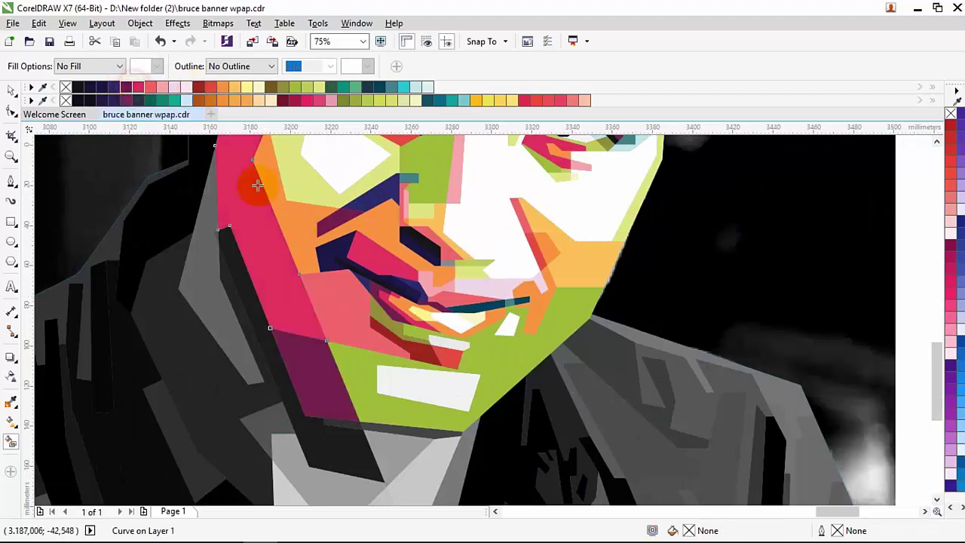
pyautogui.scroll(-3, 257, 184)
pyautogui.hotkey('ctrl', 'z')
pyautogui.scroll(-2, 264, 287)
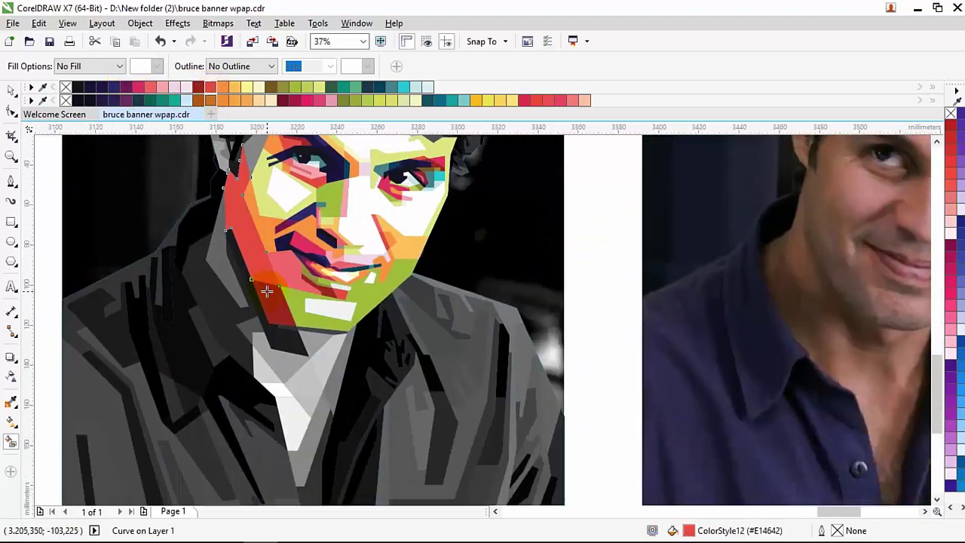
# Fill the thin shadow under the chin with dark blue ColorStyle26 (#04445D)
pyautogui.scroll(1, 265, 317)
pyautogui.scroll(-2, 339, 352)
pyautogui.scroll(1, 339, 351)
pyautogui.click(360, 100)
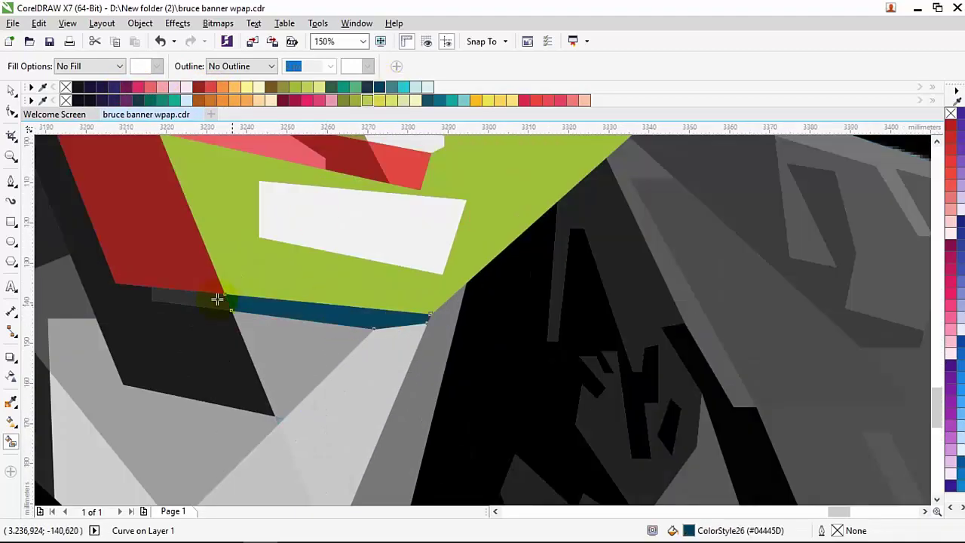
pyautogui.hotkey('ctrl', 'z')
pyautogui.click(372, 87)
pyautogui.scroll(-2, 167, 227)
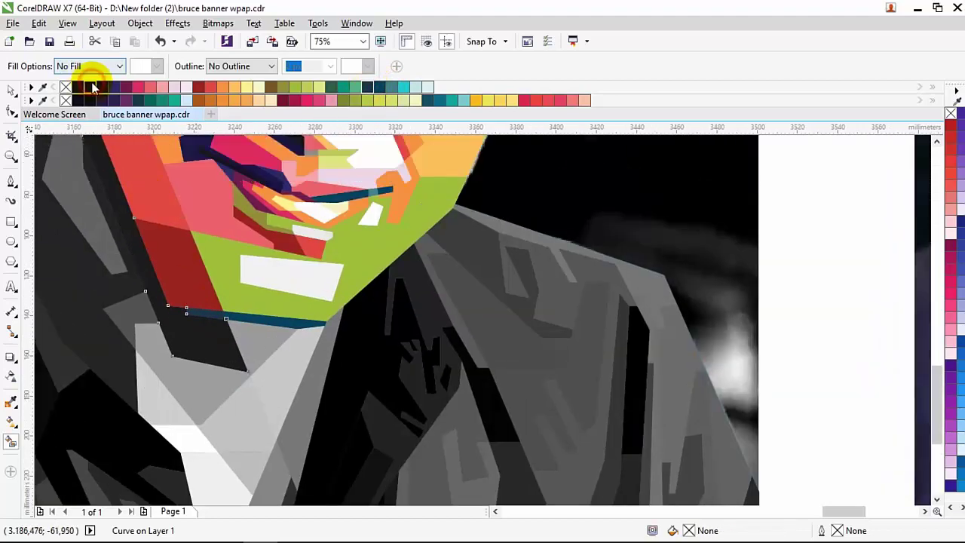
# Fill the dark neck shadow and the adjoining collar area with dark navy ColorStyle3 (#1D1747)
pyautogui.click(90, 88)
pyautogui.click(98, 317)
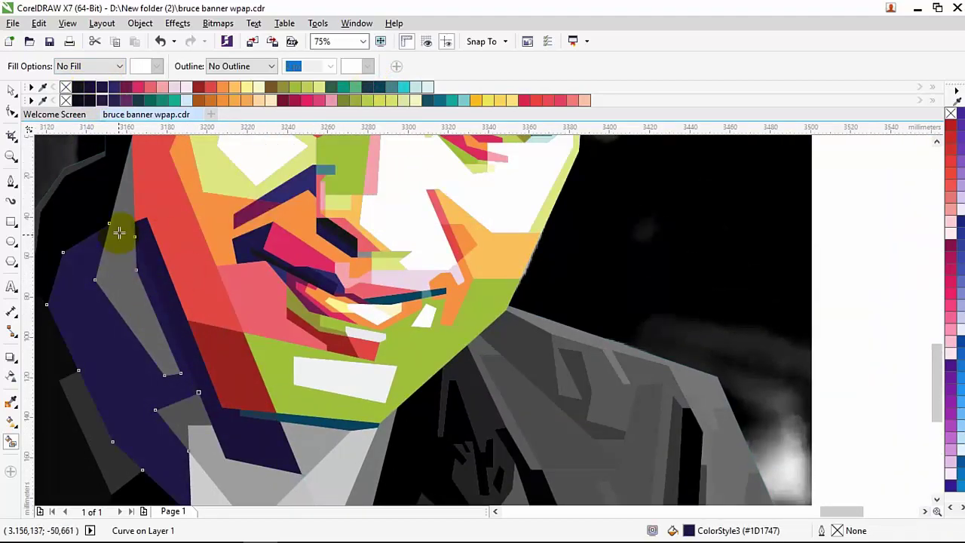
pyautogui.scroll(-4, 119, 232)
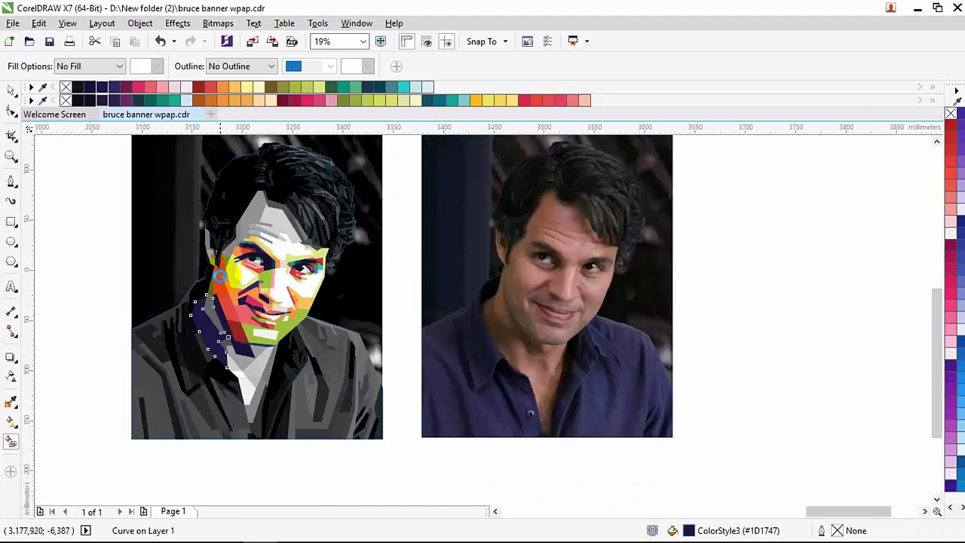
# Try red and crimson fills on the grey strip between the jaw and the navy collar
pyautogui.scroll(6, 219, 277)
pyautogui.click(210, 87)
pyautogui.hotkey('ctrl', 'z')
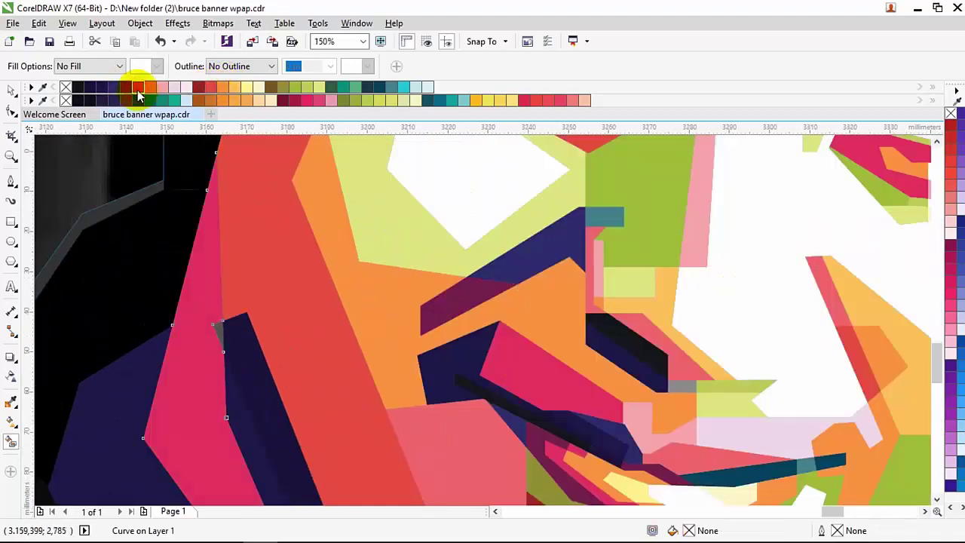
pyautogui.scroll(2, 217, 327)
pyautogui.scroll(-8, 214, 260)
pyautogui.click(577, 294)
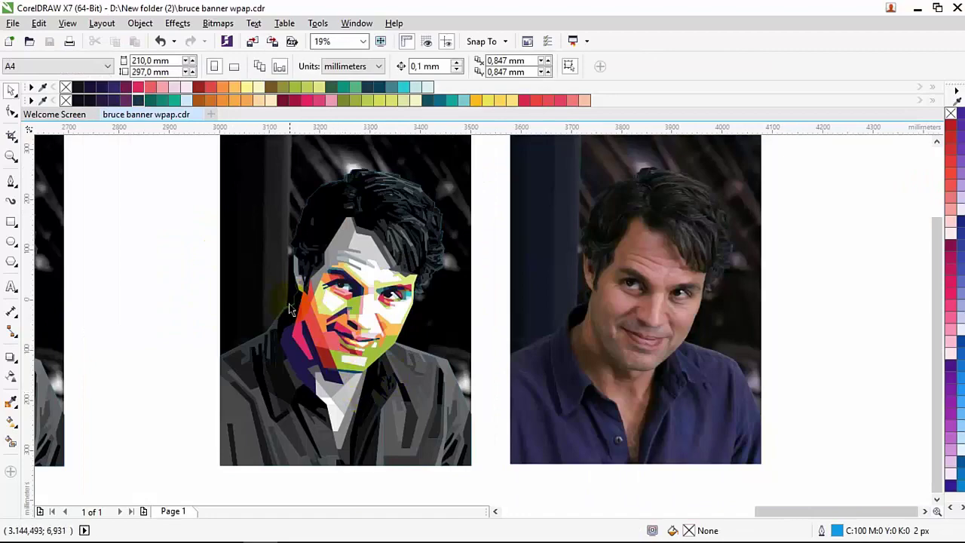
# Recolor the crimson collar strip with ColorStyle4 (#2E296C) and fill the small gap beside it with ColorStyle3 (#1D1747)
pyautogui.scroll(6, 289, 309)
pyautogui.click(318, 354)
pyautogui.scroll(-2, 215, 209)
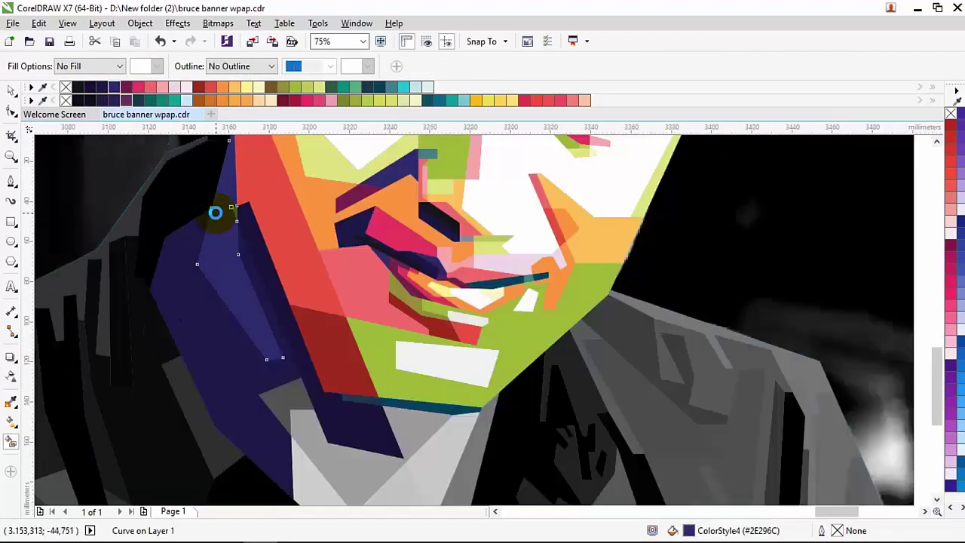
pyautogui.scroll(2, 282, 295)
pyautogui.scroll(1, 282, 294)
pyautogui.scroll(-3, 291, 313)
pyautogui.scroll(-1, 291, 313)
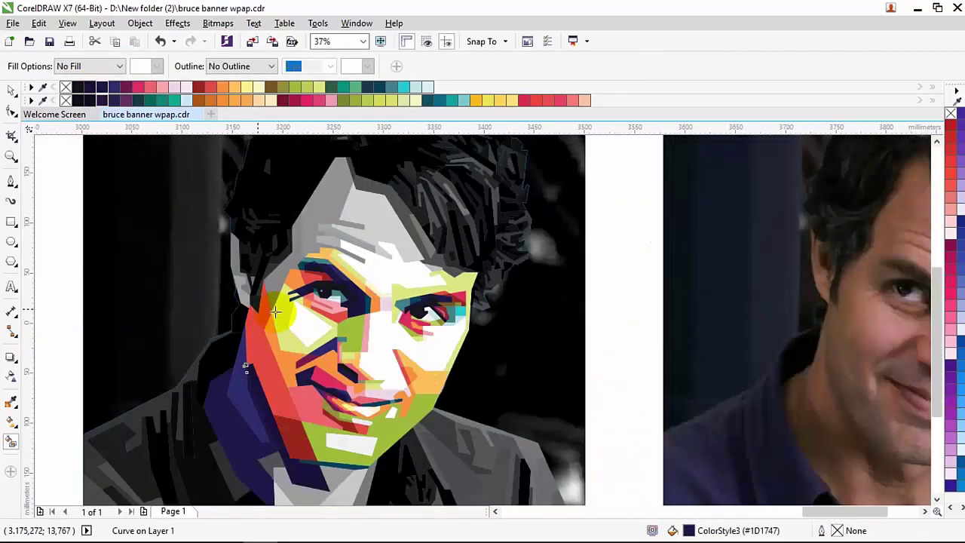
# Try green fills ColorStyle23 (#02977A) on the temple strip and ColorStyle24 (#56B480) on the forehead's shadowed side facet
pyautogui.scroll(3, 279, 254)
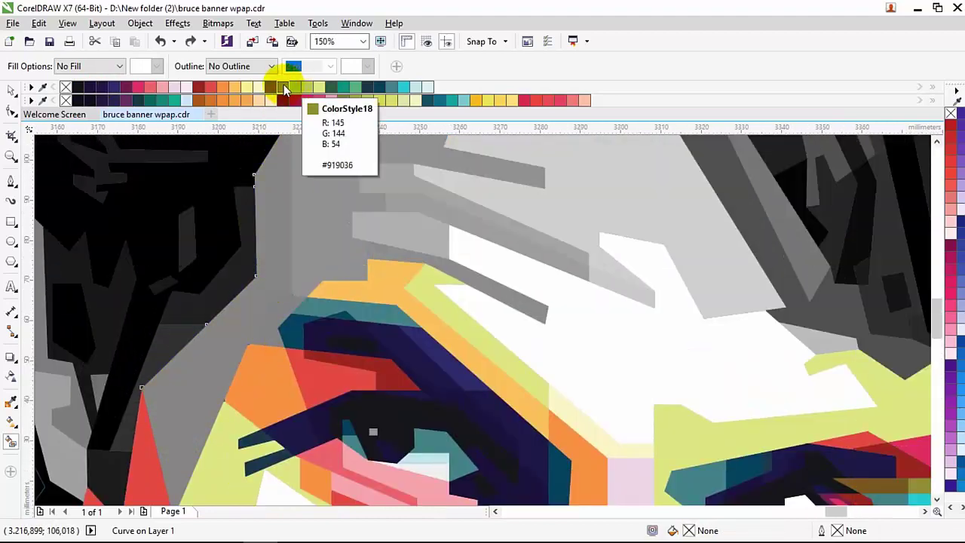
pyautogui.click(283, 84)
pyautogui.click(340, 94)
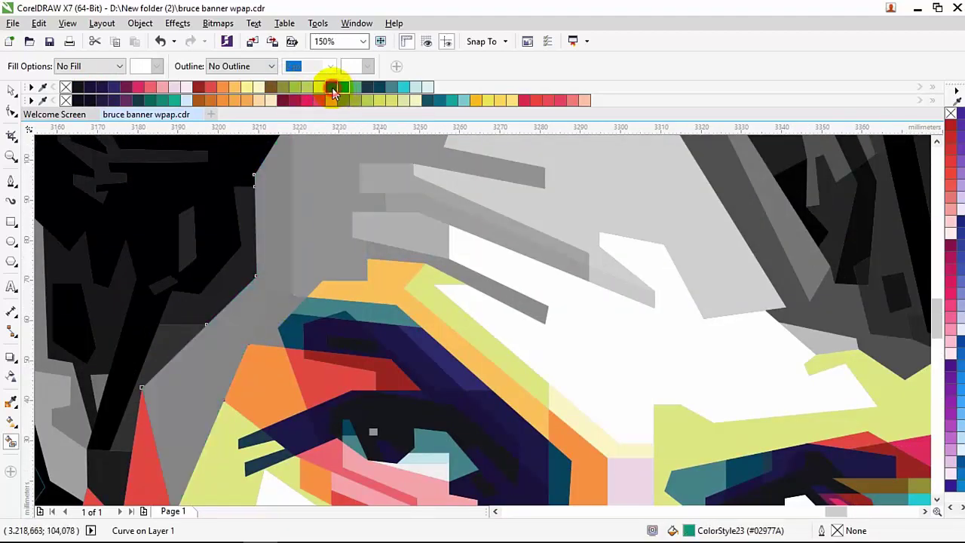
pyautogui.click(279, 308)
pyautogui.scroll(-2, 323, 189)
pyautogui.scroll(-1, 291, 221)
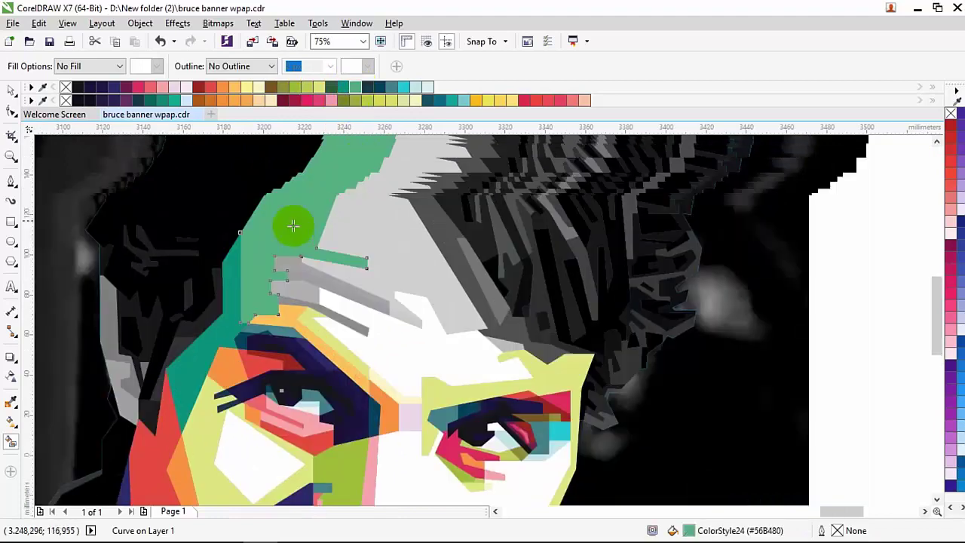
pyautogui.scroll(1, 293, 225)
pyautogui.hotkey('ctrl', 'z')
# Fill the strip running from the temple down beside the eye with magenta ColorStyle6 (#DE2960)
pyautogui.scroll(2, 218, 296)
pyautogui.click(209, 88)
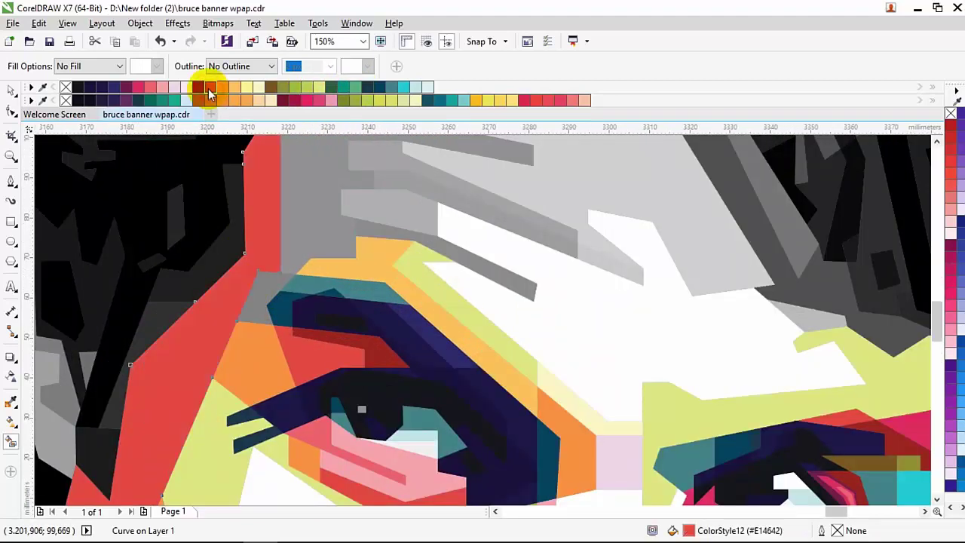
pyautogui.click(138, 86)
pyautogui.scroll(-4, 351, 241)
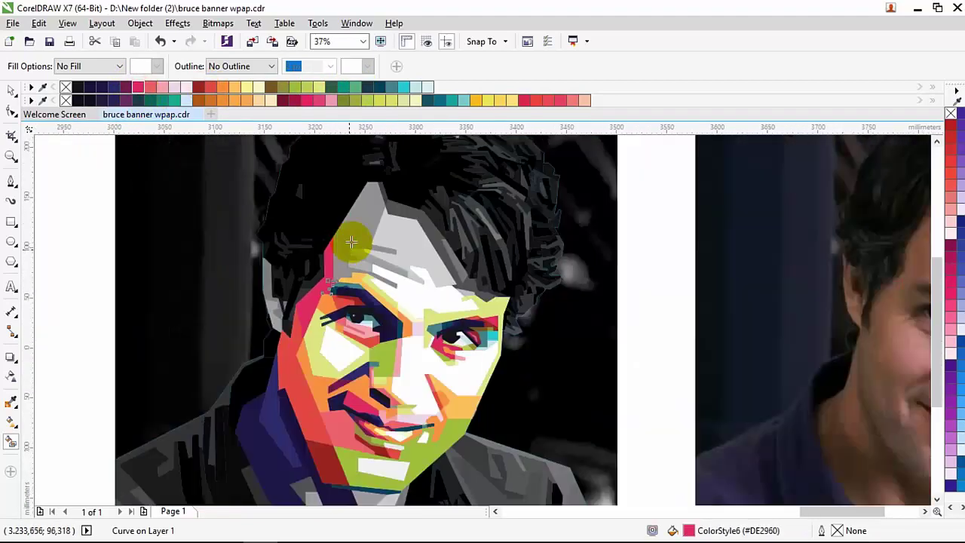
# Try a teal fill on the forehead's side facet and green ColorStyle19 (#9FC03B) and olive ColorStyle18 (#919036) on the wrinkles
pyautogui.scroll(4, 370, 258)
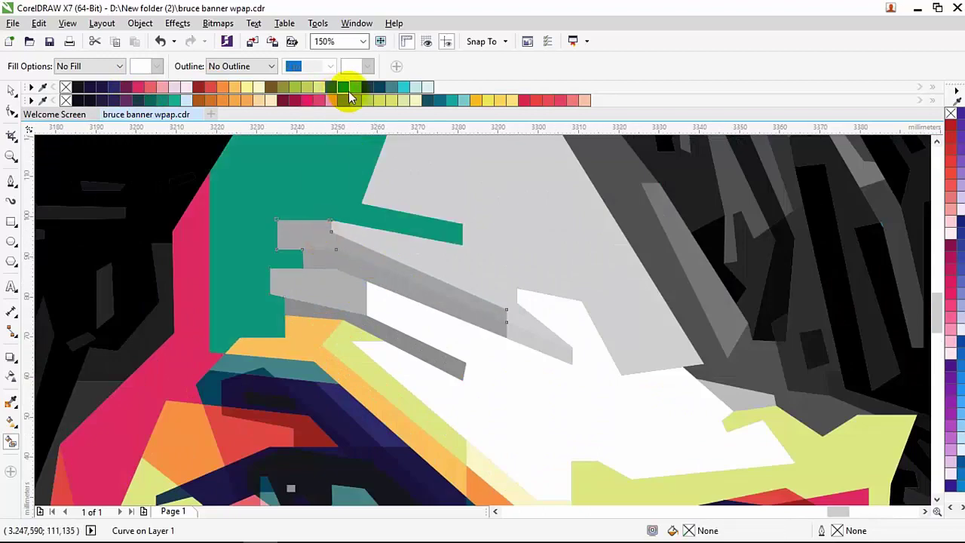
pyautogui.click(353, 86)
pyautogui.hotkey('ctrl', 'z')
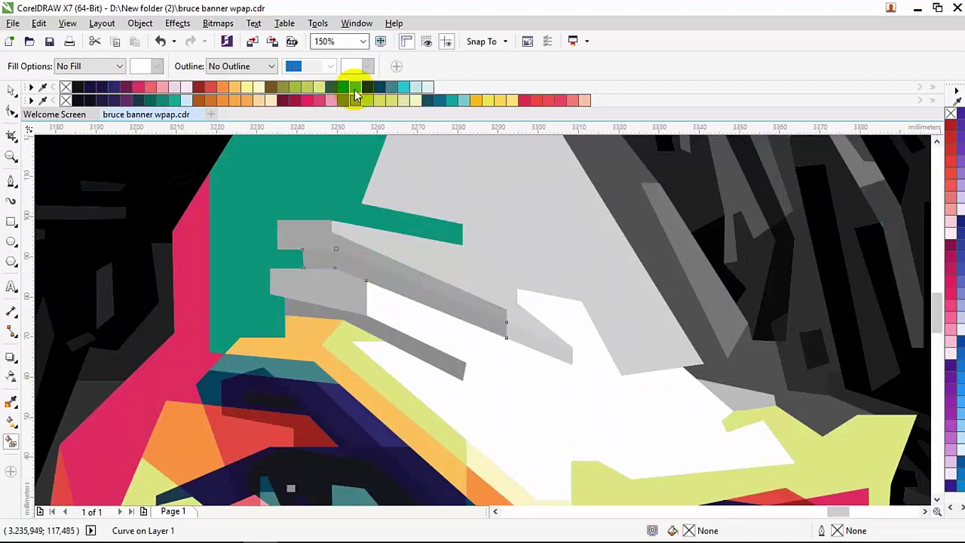
pyautogui.click(354, 89)
pyautogui.click(301, 87)
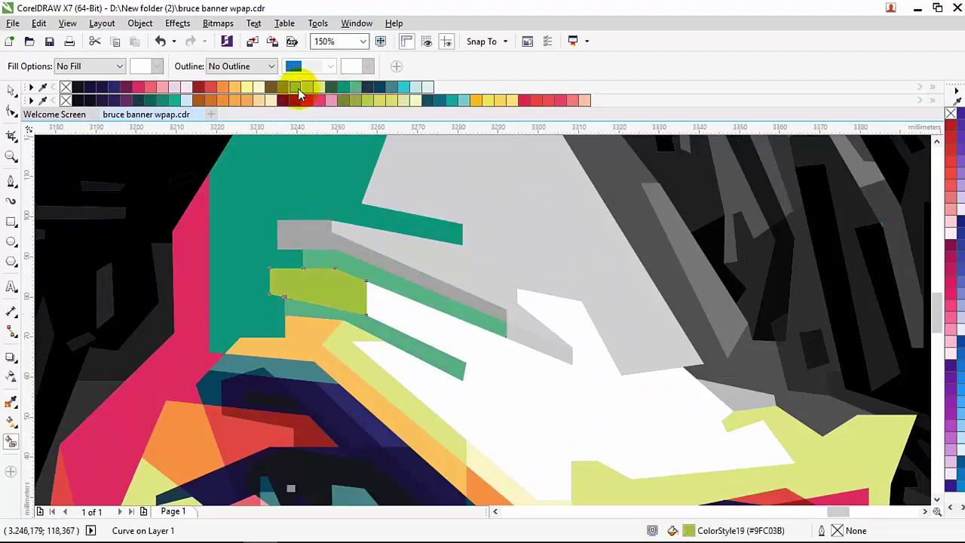
pyautogui.scroll(-4, 331, 341)
pyautogui.scroll(5, 331, 341)
pyautogui.click(295, 87)
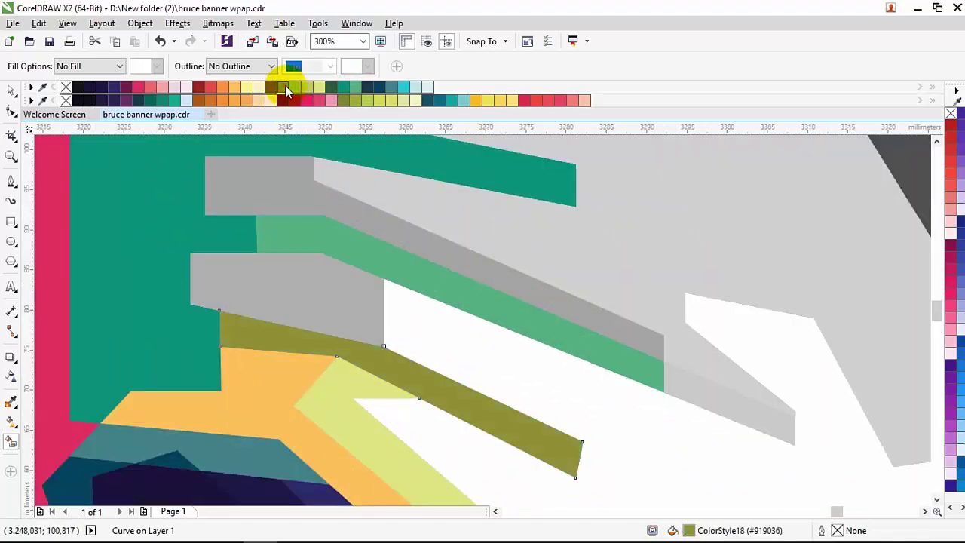
# Fill the middle forehead wrinkle with red ColorStyle12 (#E14642), the wrinkle above it orange and the block below it light pink
pyautogui.press('Tab')
pyautogui.click(211, 87)
pyautogui.scroll(-3, 280, 187)
pyautogui.scroll(3, 281, 187)
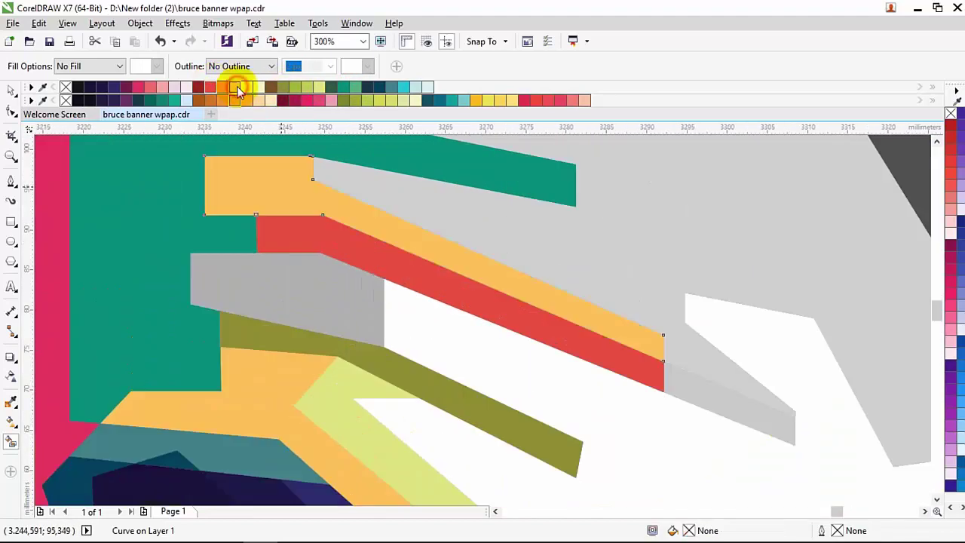
pyautogui.click(236, 86)
pyautogui.click(308, 286)
pyautogui.click(156, 86)
pyautogui.scroll(-2, 544, 207)
pyautogui.scroll(-2, 544, 206)
# Fill the large forehead facet pale pink and the tip of the long wrinkle with ColorStyle8 (#F4A1AB)
pyautogui.click(469, 236)
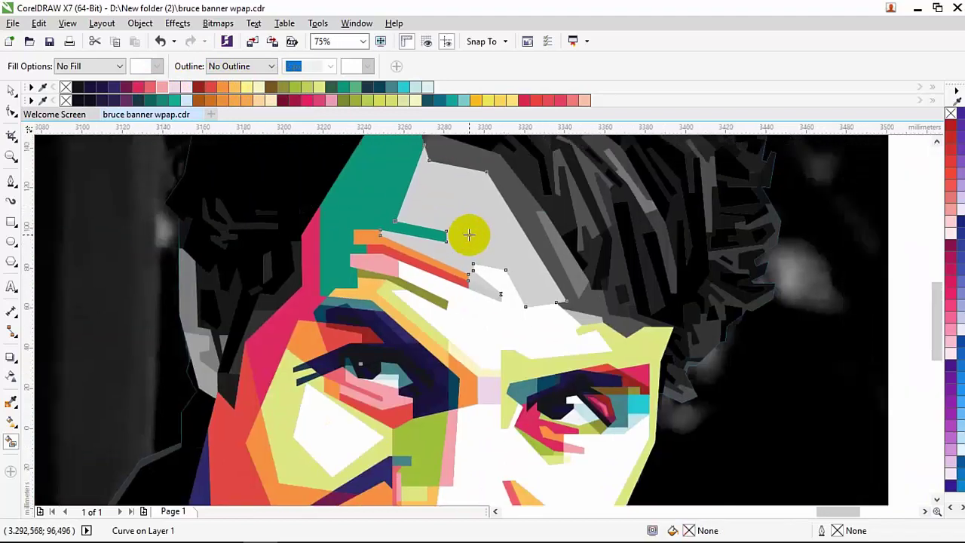
pyautogui.click(315, 86)
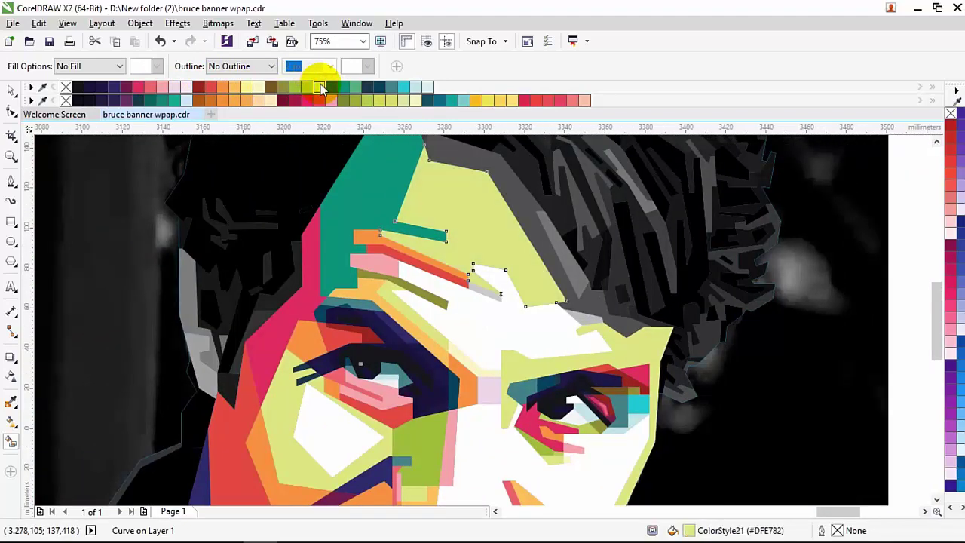
pyautogui.click(175, 87)
pyautogui.scroll(6, 482, 290)
pyautogui.click(478, 308)
pyautogui.click(162, 87)
pyautogui.scroll(-10, 258, 247)
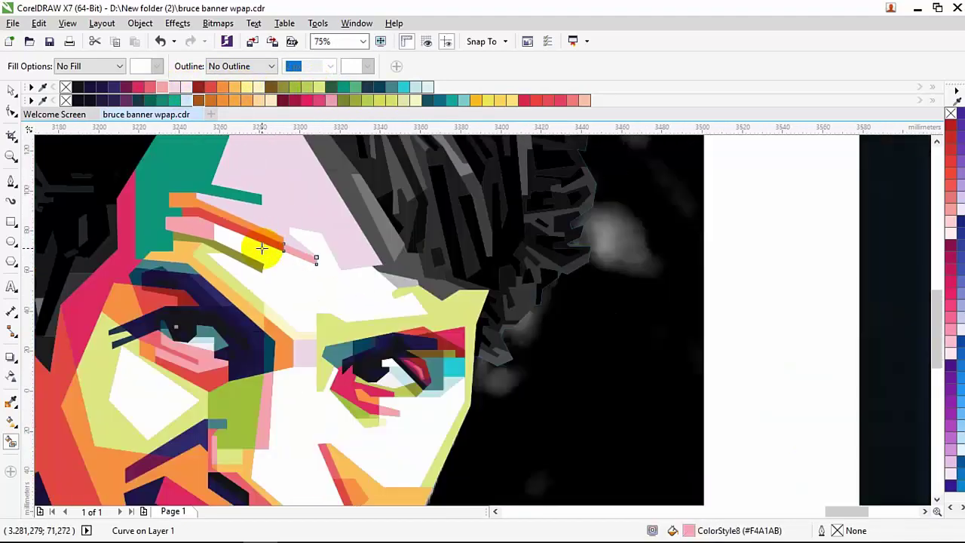
# Undo the teal fill on the forehead's side facet and try ColorStyle7 (#EB5F6A) there
pyautogui.press('space')
pyautogui.click(85, 285)
pyautogui.scroll(6, 247, 220)
pyautogui.press('space')
pyautogui.click(241, 220)
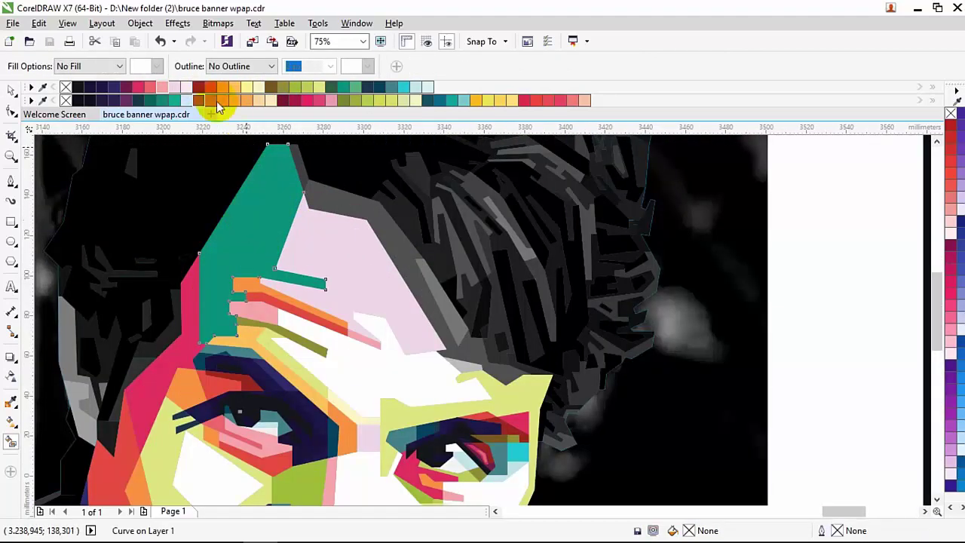
pyautogui.hotkey('ctrl', 'z')
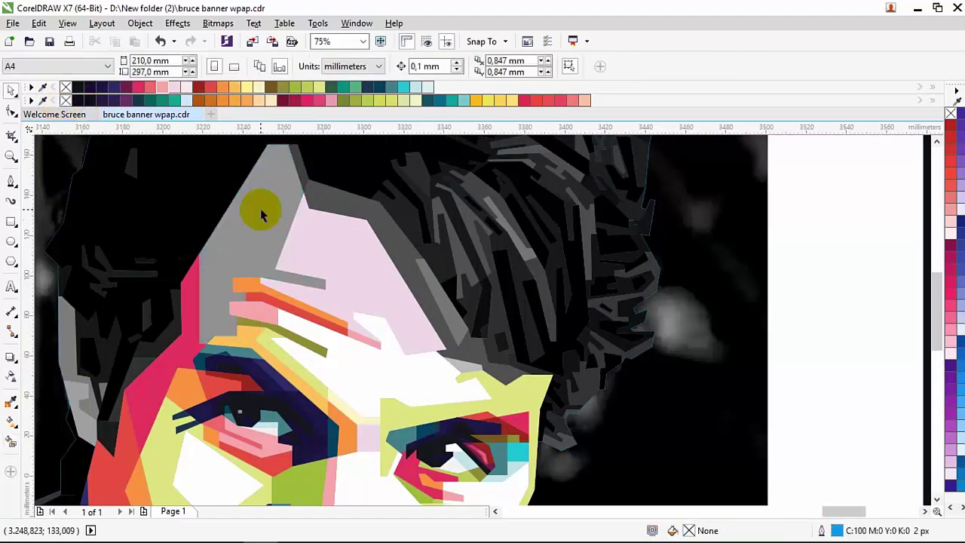
pyautogui.press('space')
pyautogui.click(150, 89)
pyautogui.scroll(3, 254, 308)
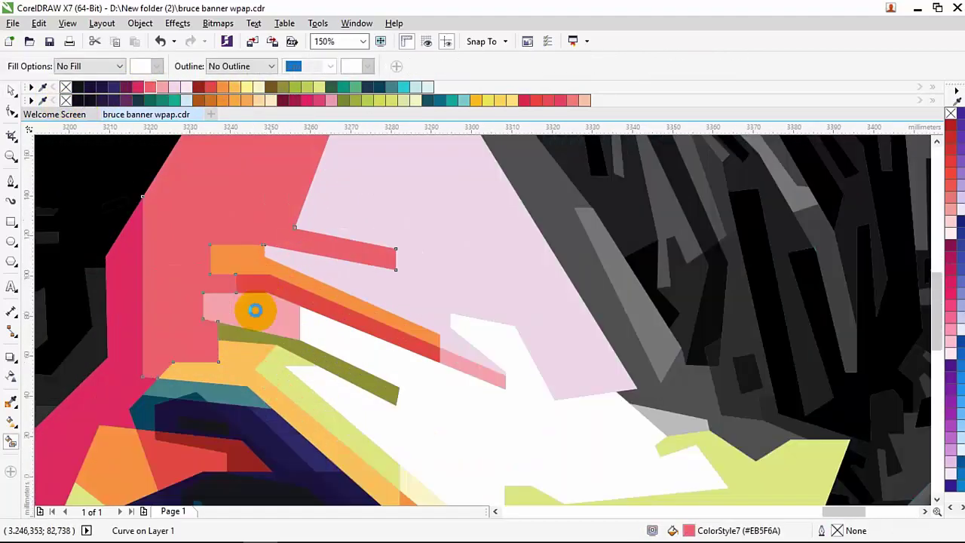
# Try orange, green and magenta fills on the forehead's side facet
pyautogui.scroll(-8, 379, 172)
pyautogui.press('space')
pyautogui.scroll(4, 291, 354)
pyautogui.click(248, 286)
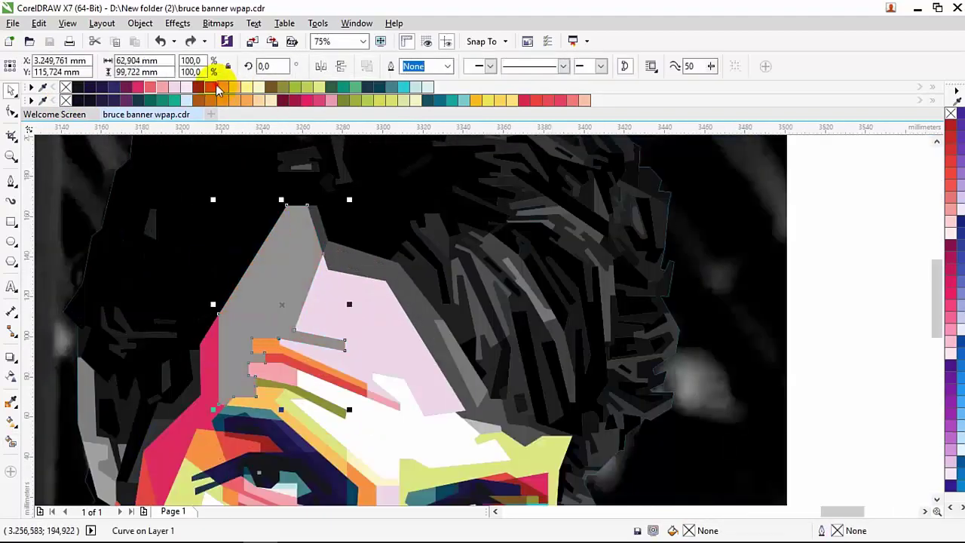
pyautogui.click(217, 85)
pyautogui.hotkey('ctrl', 'z')
pyautogui.click(290, 87)
pyautogui.hotkey('ctrl', 'z')
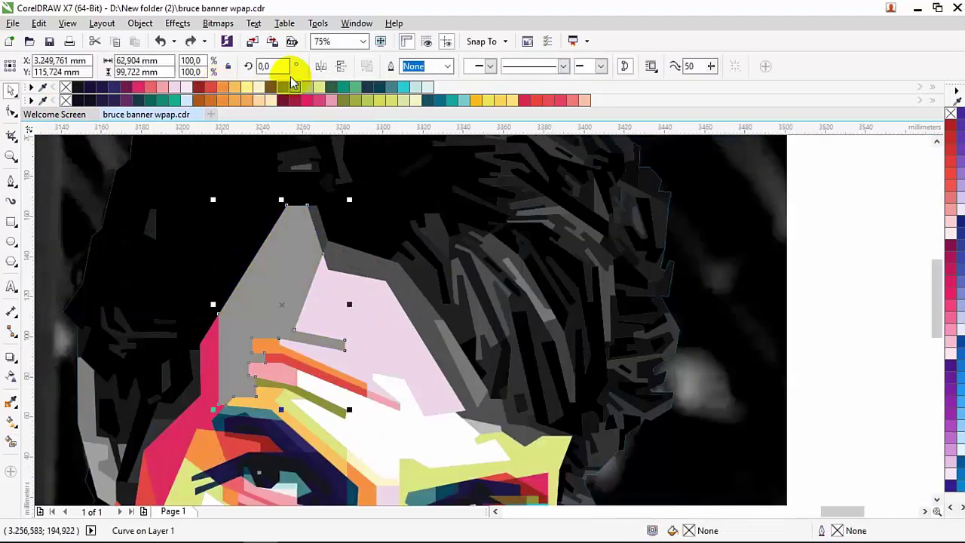
pyautogui.moveTo(136, 89); pyautogui.dragTo(263, 329)
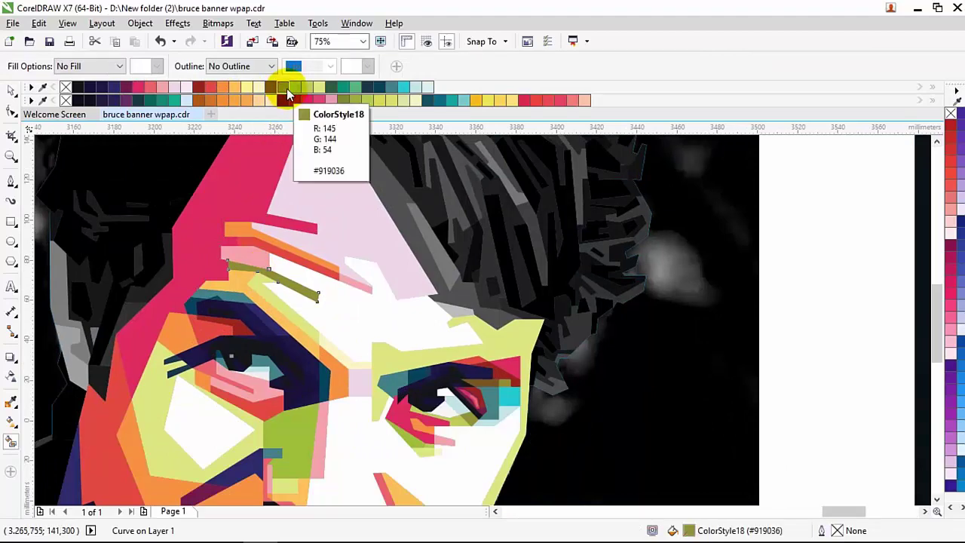
# Fill the forehead's side facet with ColorStyle7 (#EB5F6A) and the lowest wrinkle with red ColorStyle12 (#E14642)
pyautogui.hotkey('ctrl', 'z')
pyautogui.click(272, 88)
pyautogui.hotkey('ctrl', 'z')
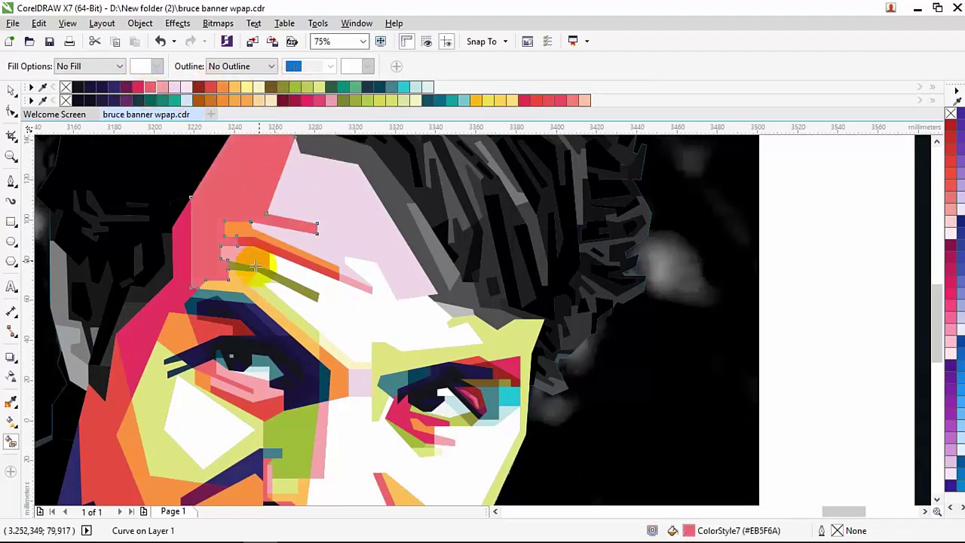
pyautogui.scroll(2, 255, 266)
pyautogui.click(213, 85)
pyautogui.scroll(-2, 294, 274)
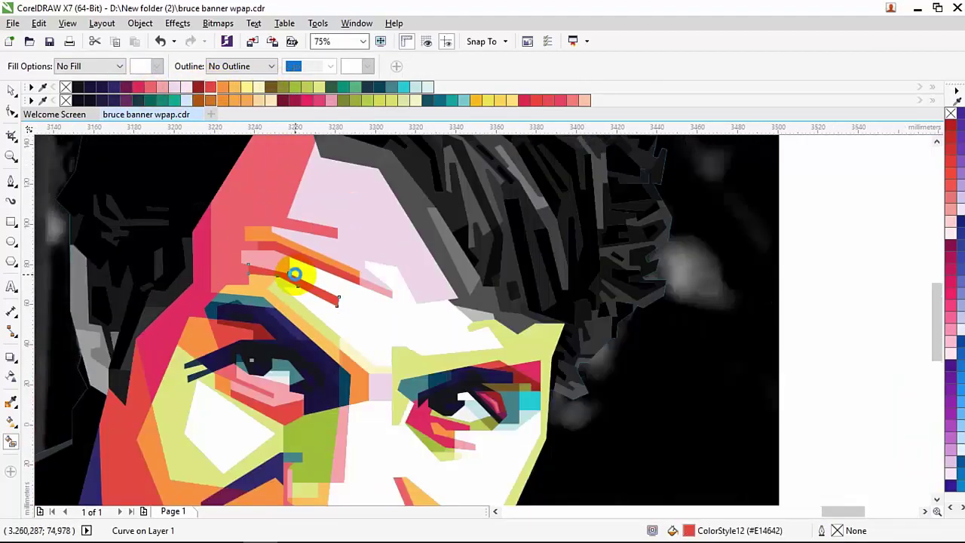
# Recolor the light pink block between the lower forehead wrinkles with light yellow-orange
pyautogui.scroll(-2, 555, 291)
pyautogui.press('space')
pyautogui.click(574, 320)
pyautogui.scroll(6, 271, 267)
pyautogui.click(273, 270)
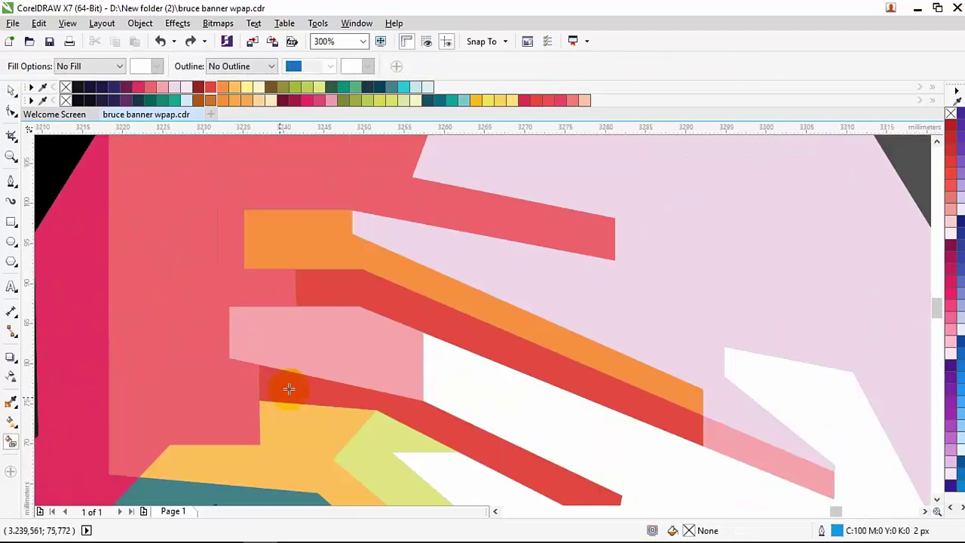
pyautogui.click(231, 86)
pyautogui.scroll(-1, 305, 272)
pyautogui.scroll(-8, 305, 273)
pyautogui.press('space')
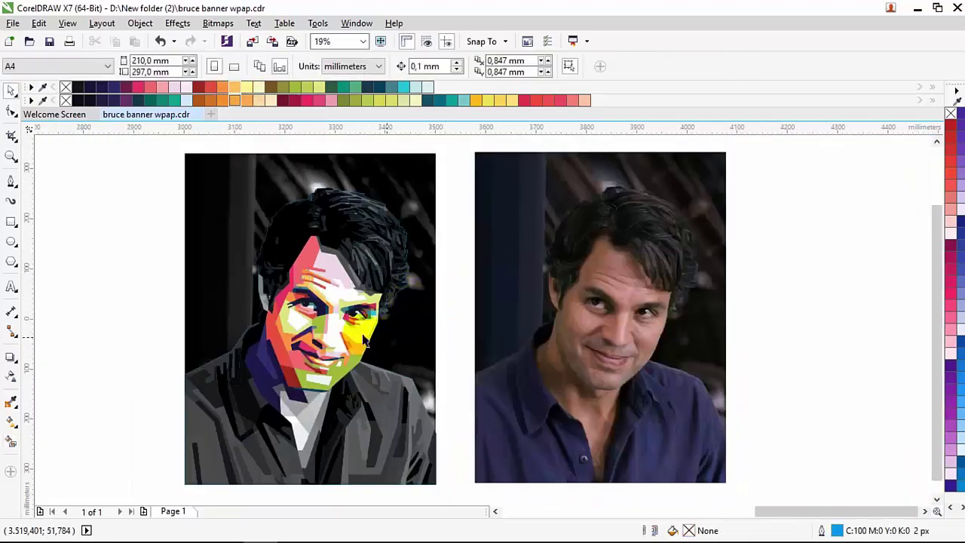
# Fill the large black base shape of the hair with near-black ColorStyle1 (#15161A)
pyautogui.scroll(1, 364, 341)
pyautogui.scroll(1, 202, 372)
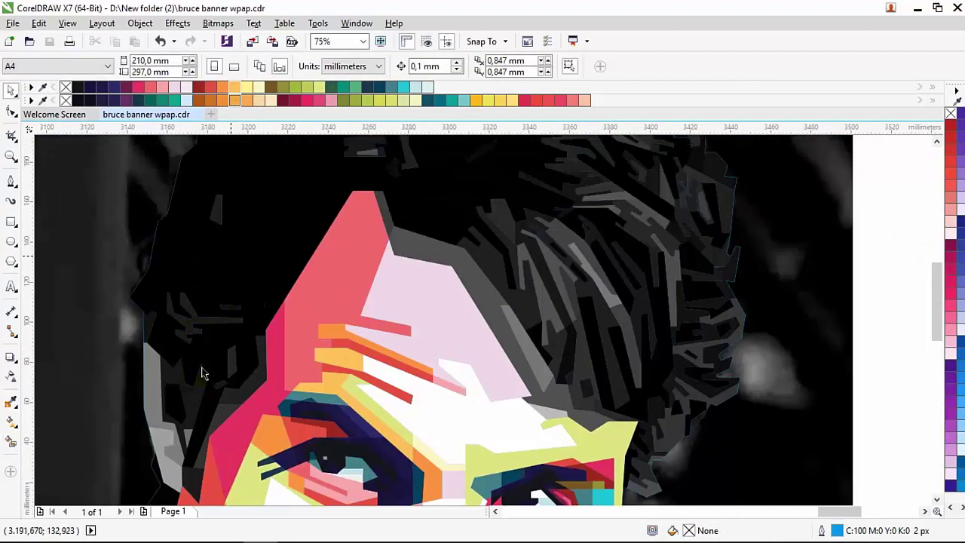
pyautogui.click(202, 372)
pyautogui.click(77, 88)
pyautogui.scroll(-1, 254, 262)
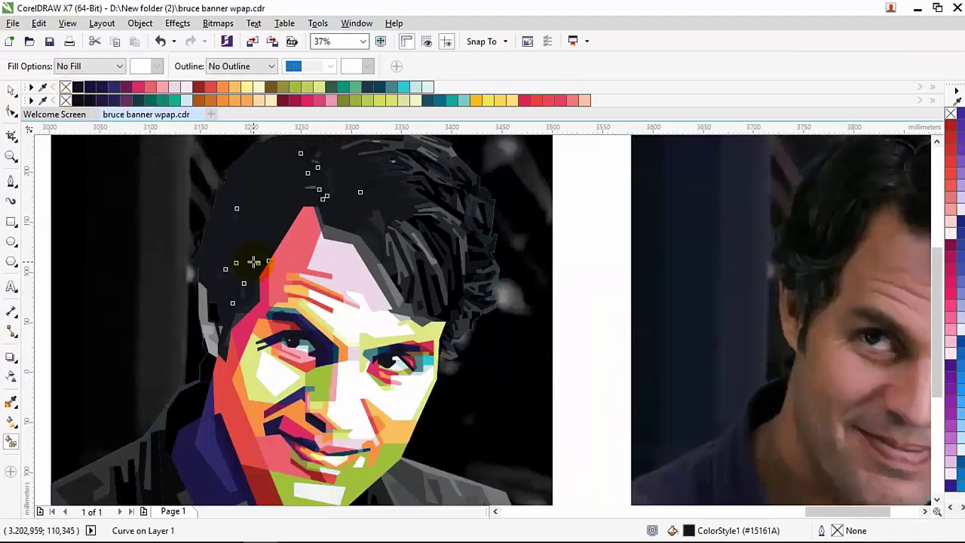
# Fill the hair strands and sideburn facets beside the temple dark navy and the black sideburn patch with ColorStyle1 (#15161A)
pyautogui.scroll(3, 254, 261)
pyautogui.scroll(3, 320, 201)
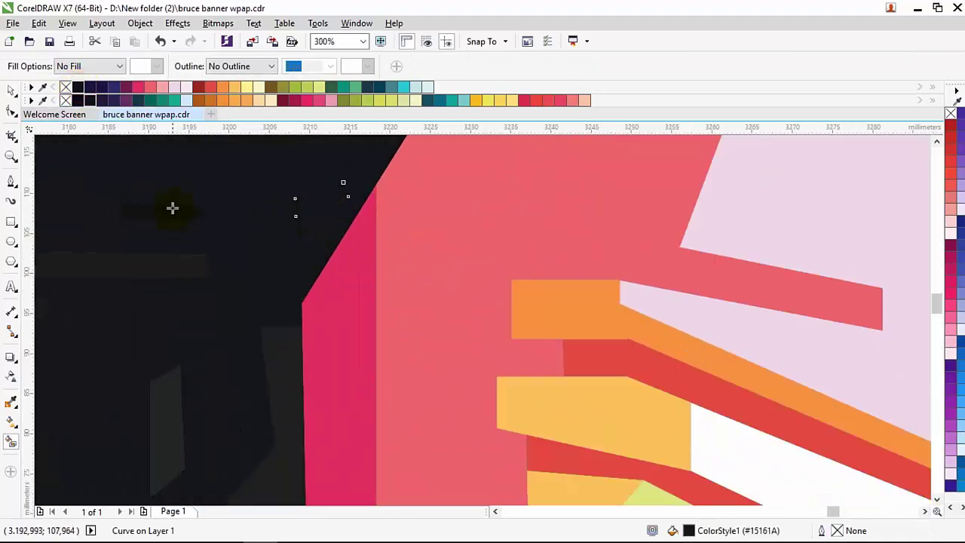
pyautogui.scroll(-3, 319, 254)
pyautogui.click(265, 296)
pyautogui.scroll(1, 257, 258)
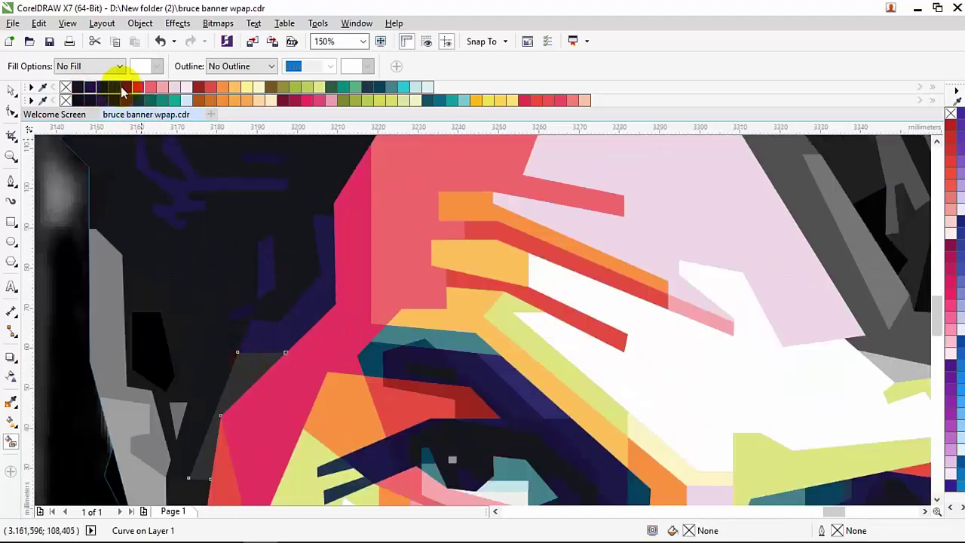
pyautogui.click(201, 297)
pyautogui.click(79, 88)
pyautogui.scroll(-2, 248, 299)
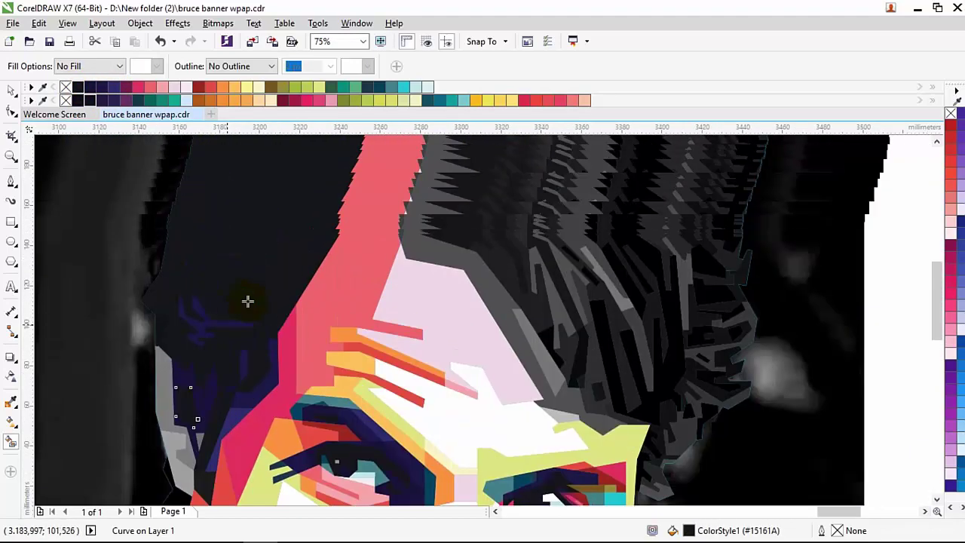
# Fill the hair patches above the forehead dark navy, and their small highlights and the long forked strand with ColorStyle4 (#2E296C)
pyautogui.scroll(2, 244, 269)
pyautogui.scroll(-2, 280, 237)
pyautogui.click(346, 290)
pyautogui.scroll(2, 284, 232)
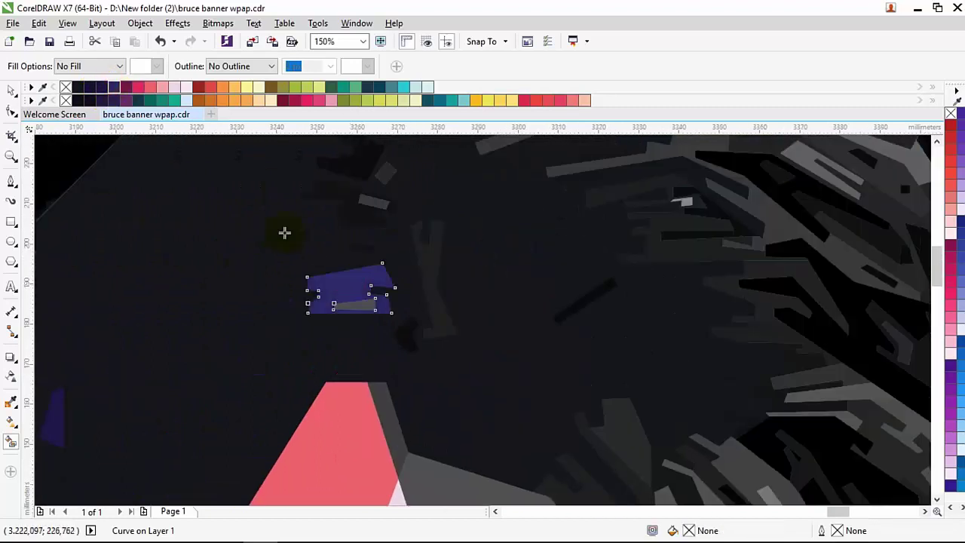
pyautogui.scroll(-2, 360, 303)
pyautogui.click(282, 302)
pyautogui.scroll(2, 283, 302)
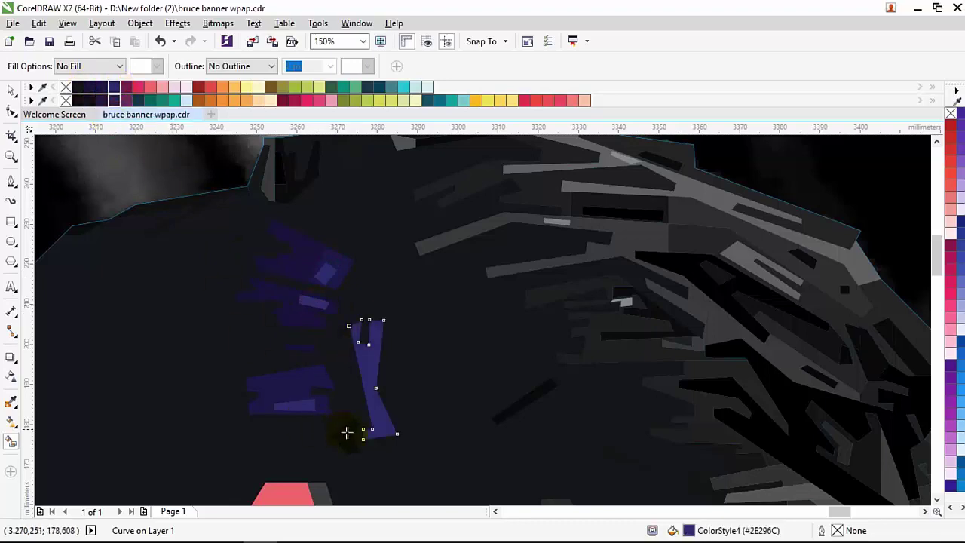
# Fill the facets along the crown's outer edge dark navy, the grey sliver purple and the small end facet with ColorStyle2 (#1B103B)
pyautogui.scroll(-2, 243, 352)
pyautogui.click(244, 347)
pyautogui.scroll(4, 244, 345)
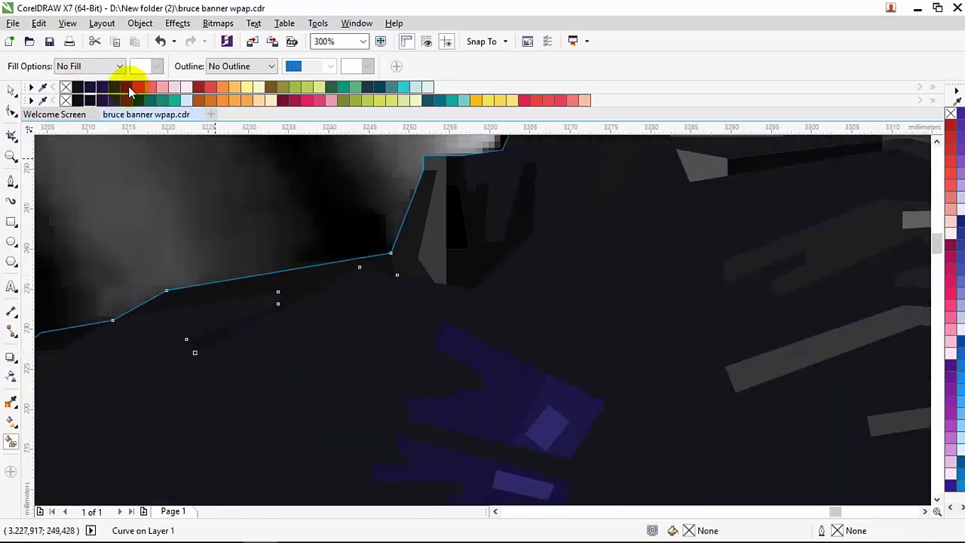
pyautogui.click(454, 223)
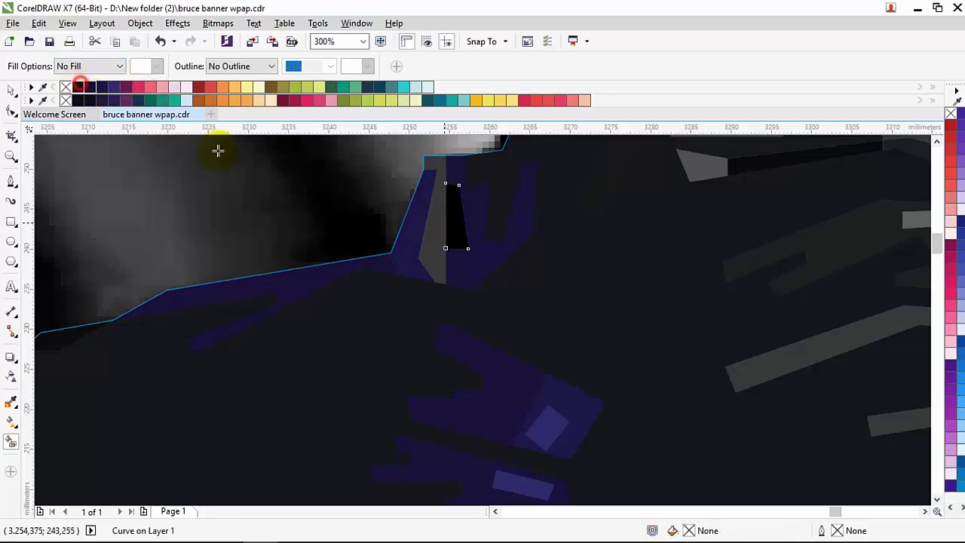
pyautogui.scroll(-2, 204, 290)
pyautogui.click(205, 291)
pyautogui.scroll(2, 204, 291)
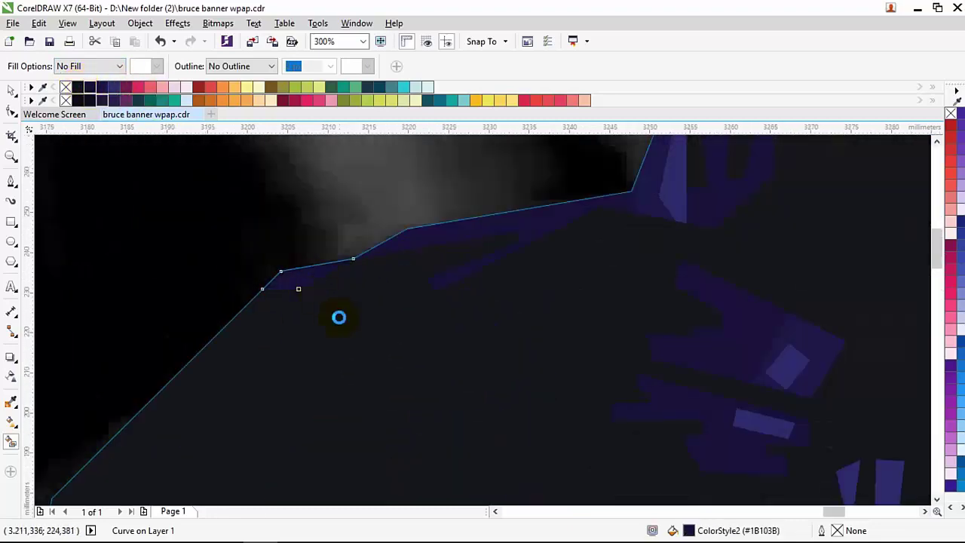
# Fill the crown-top facets dark navy and indigo, the small notch facet magenta, and the branching strand beside them with ColorStyle25 (#1D384B)
pyautogui.scroll(-3, 369, 366)
pyautogui.scroll(2, 402, 265)
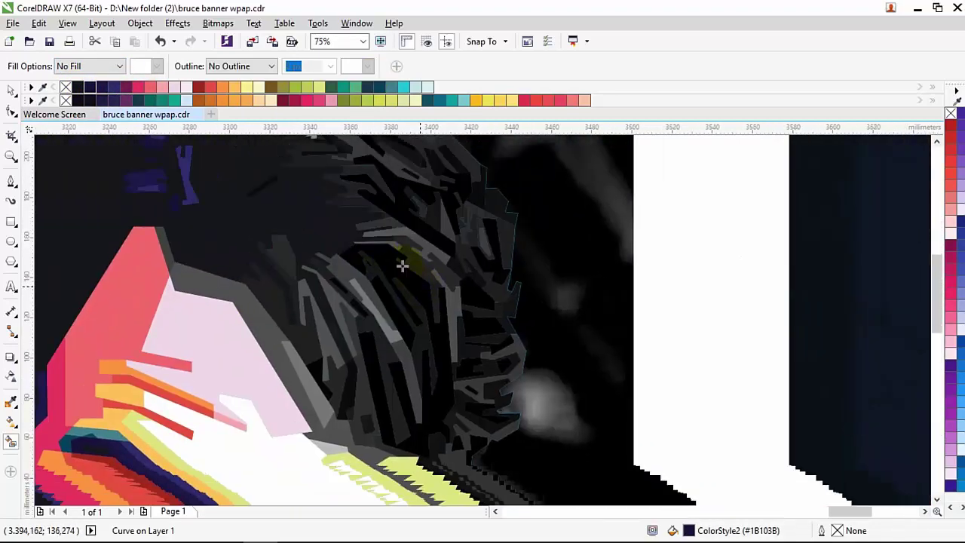
pyautogui.scroll(3, 402, 266)
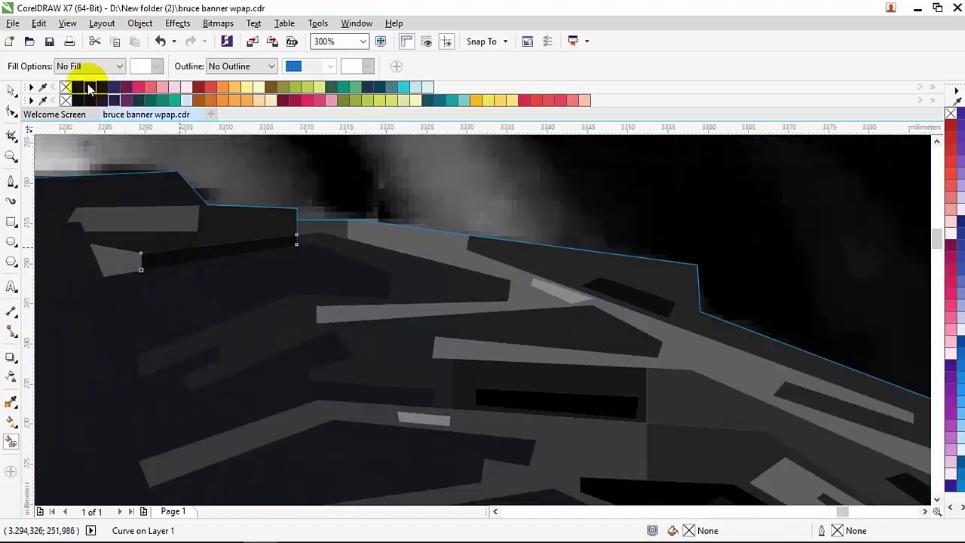
pyautogui.click(128, 87)
pyautogui.hotkey('ctrl', 'z')
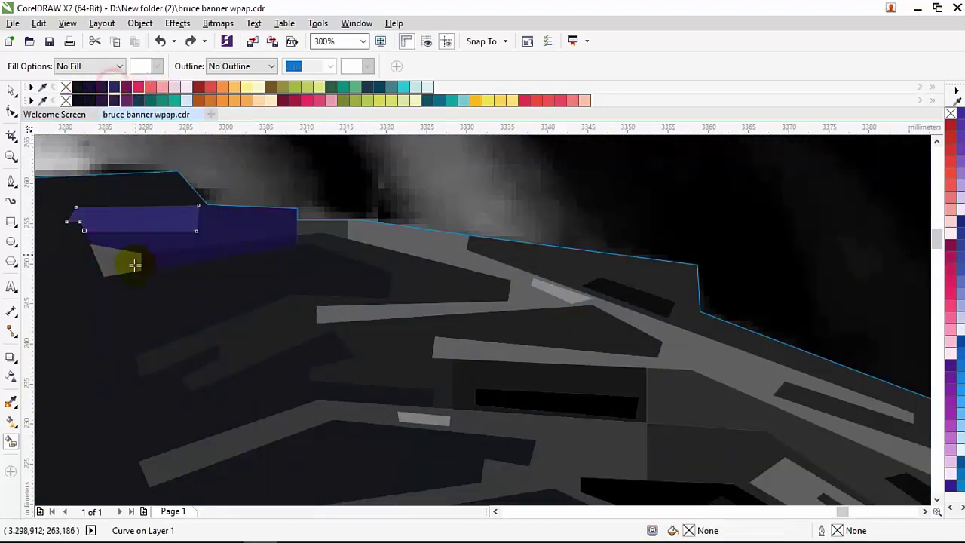
pyautogui.click(368, 88)
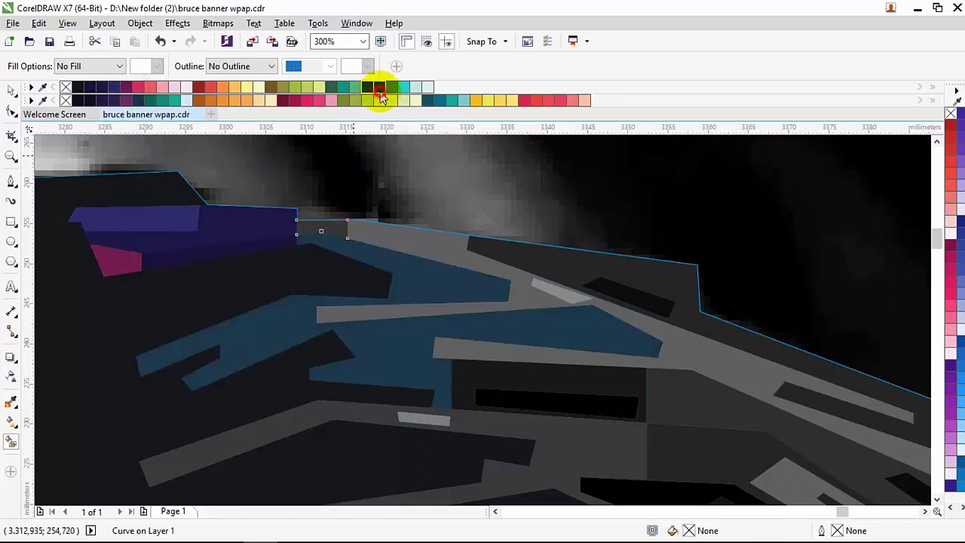
# Fill the long crown strand teal with a cyan highlight, the outer-edge facets dark navy, and their small slots with ColorStyle1 (#15161A)
pyautogui.hscroll(3, 323, 205)
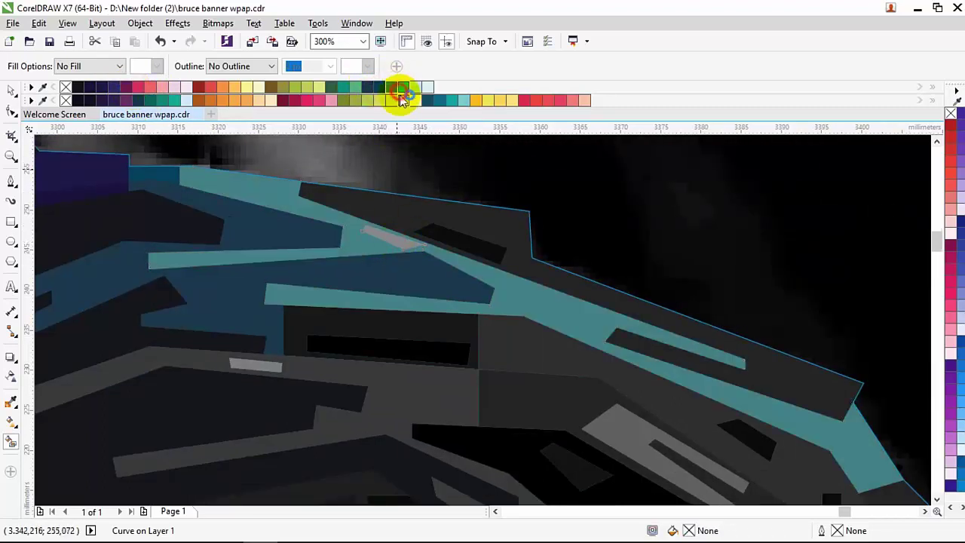
pyautogui.click(110, 89)
pyautogui.scroll(-2, 394, 252)
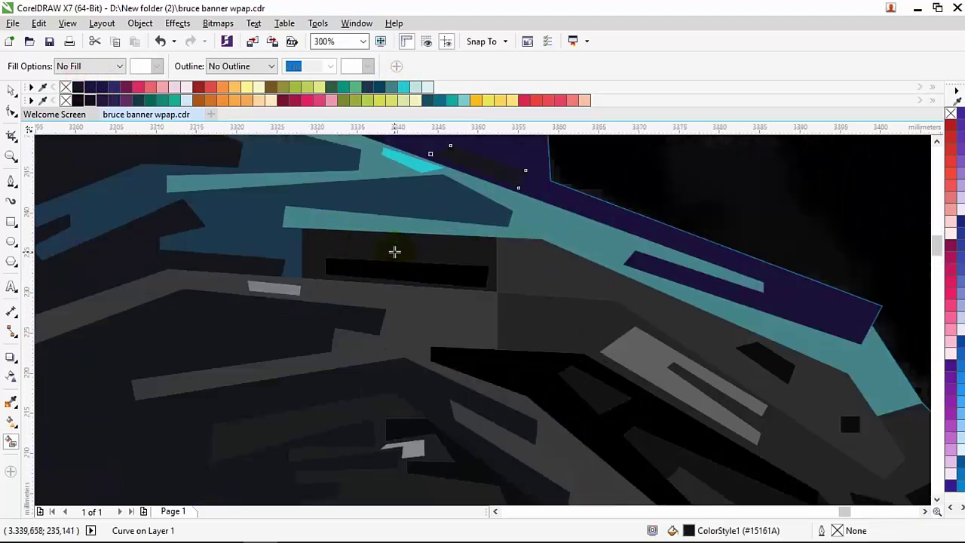
pyautogui.scroll(-3, 411, 274)
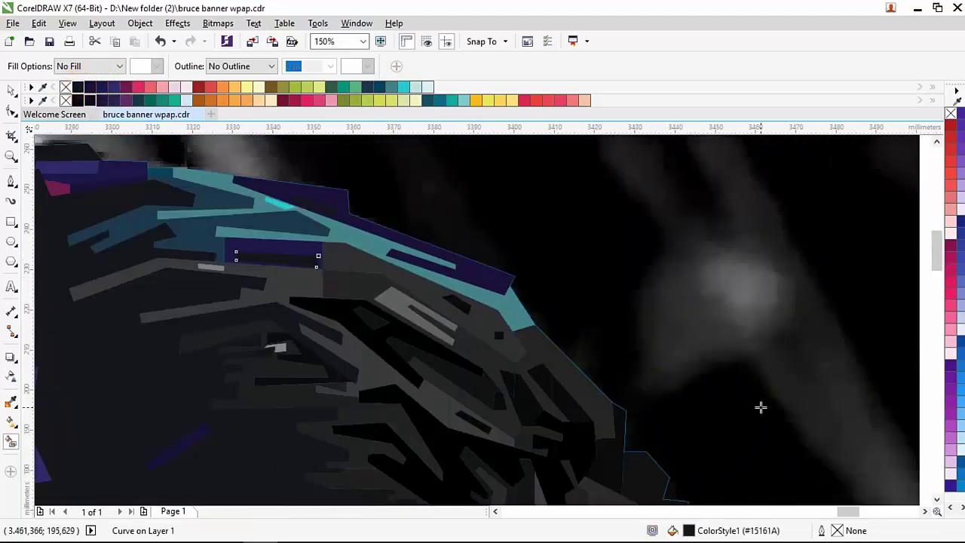
# Fill the strand just beneath the teal one dark red and the small facets inside it with near-black ColorStyle1
pyautogui.scroll(2, 508, 327)
pyautogui.scroll(-8, 452, 302)
pyautogui.scroll(10, 421, 286)
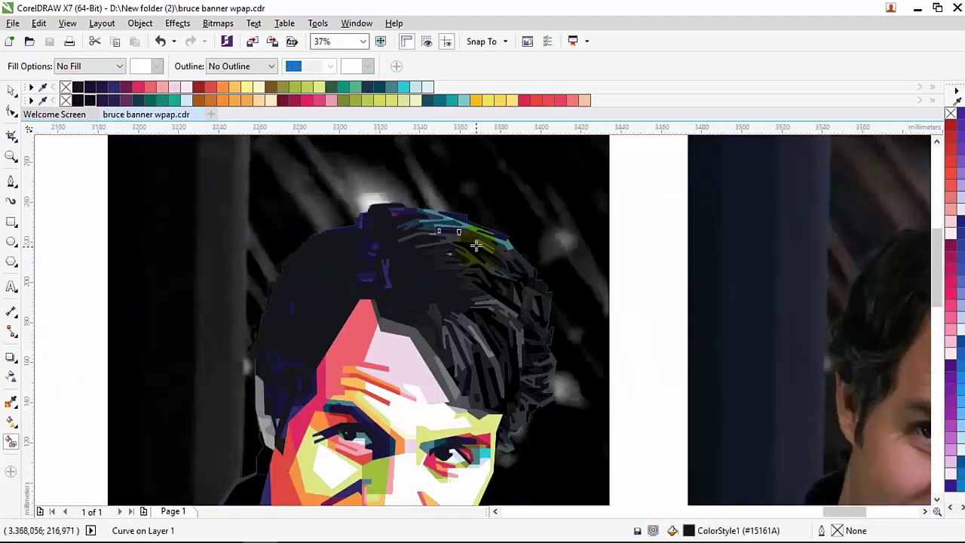
pyautogui.scroll(-2, 421, 286)
pyautogui.click(114, 87)
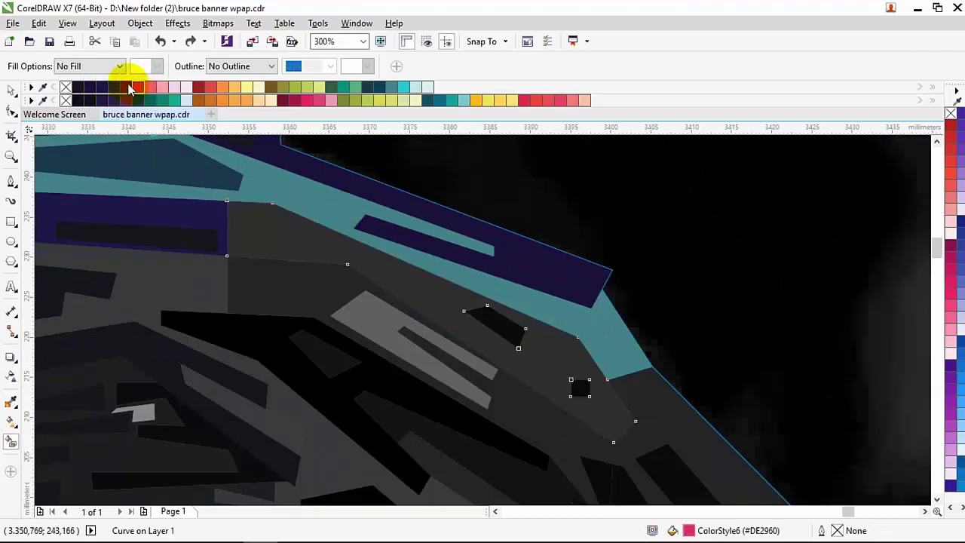
pyautogui.click(125, 87)
pyautogui.click(198, 87)
pyautogui.click(579, 386)
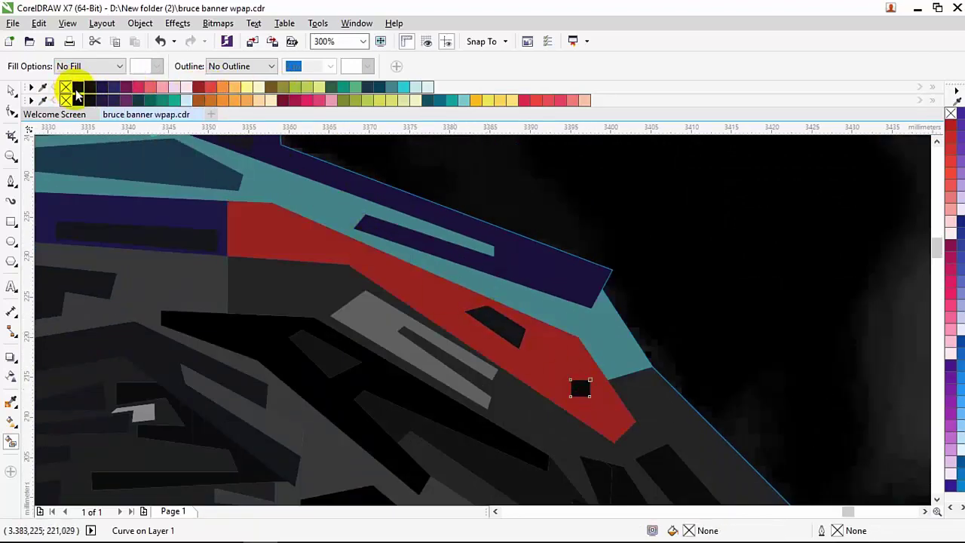
# Fill the long branching strand below the dark red one deep teal-blue and its small highlight with ColorStyle27 (#448388)
pyautogui.moveTo(126, 275); pyautogui.dragTo(347, 245)
pyautogui.click(347, 245)
pyautogui.scroll(-2, 260, 158)
pyautogui.hotkey('ctrl', 'z')
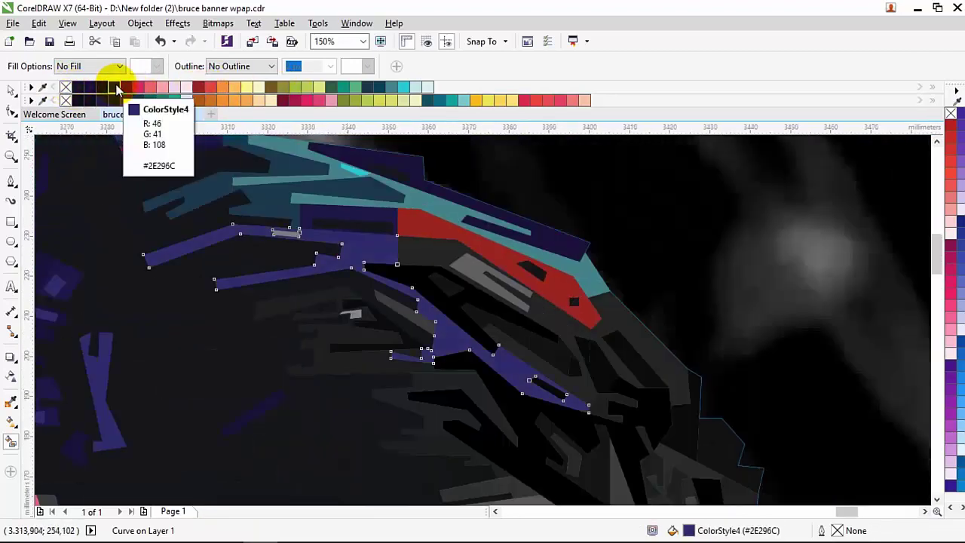
pyautogui.click(115, 84)
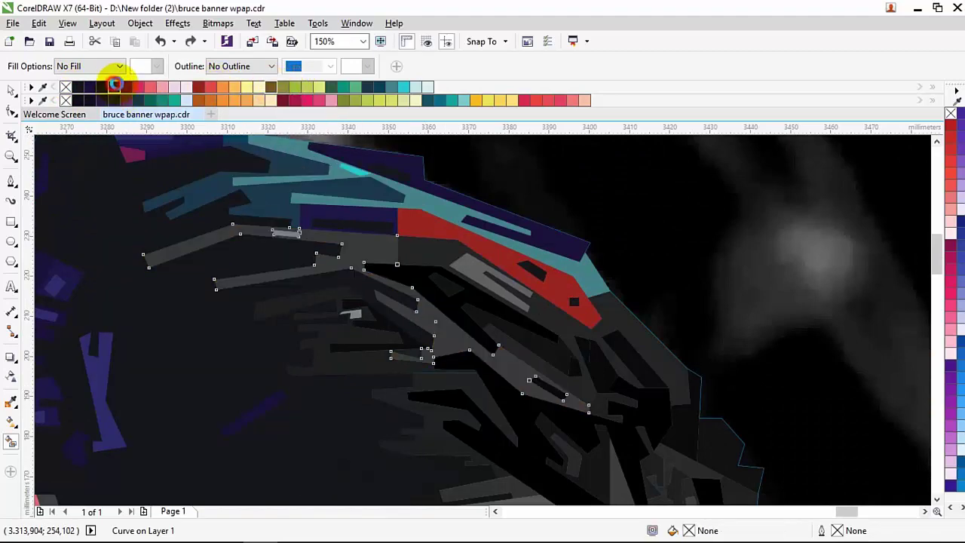
pyautogui.click(379, 87)
pyautogui.scroll(2, 285, 221)
pyautogui.click(391, 95)
pyautogui.scroll(-2, 562, 294)
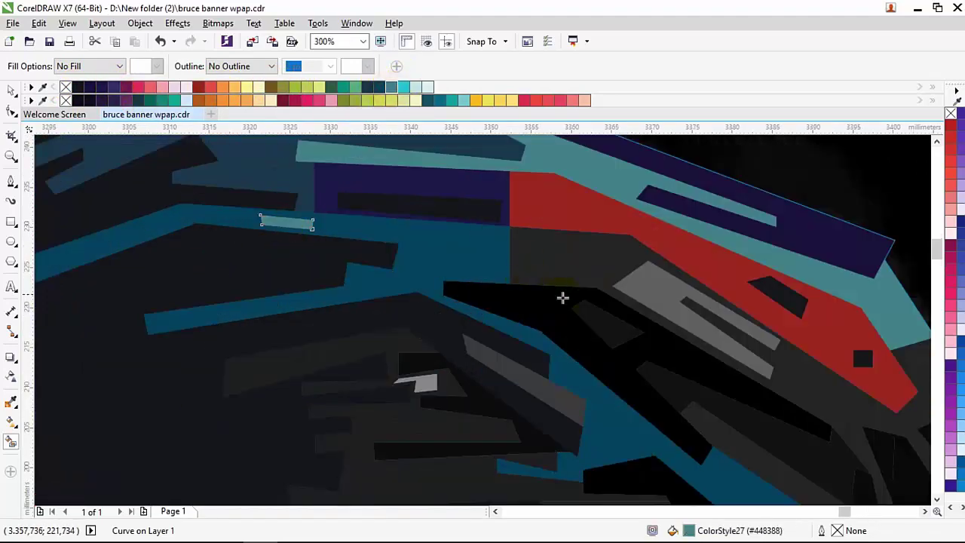
# Fill the black strand next to the deep teal-blue one with ColorStyle1 (#15161A) and its inner facets dark navy
pyautogui.scroll(2, 324, 205)
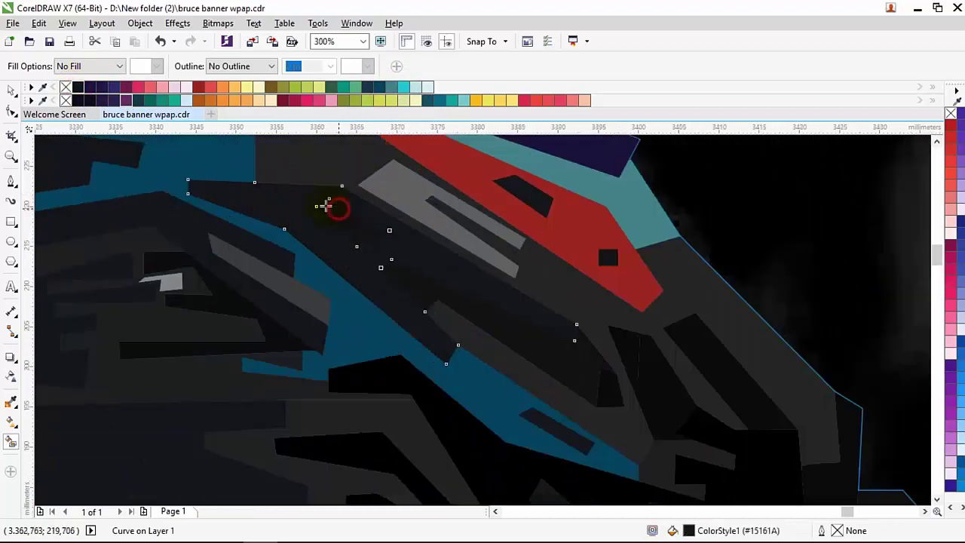
pyautogui.hotkey('ctrl', 'z')
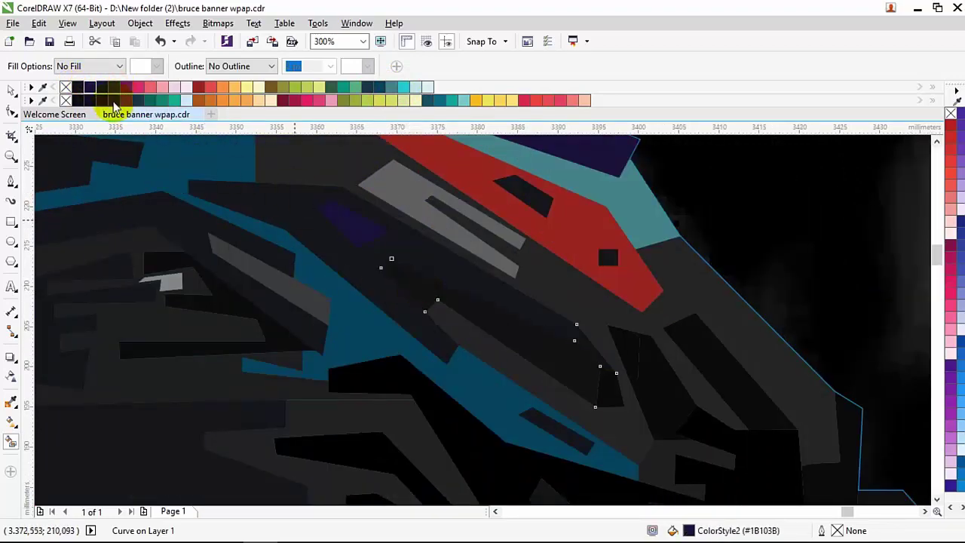
pyautogui.scroll(-2, 438, 336)
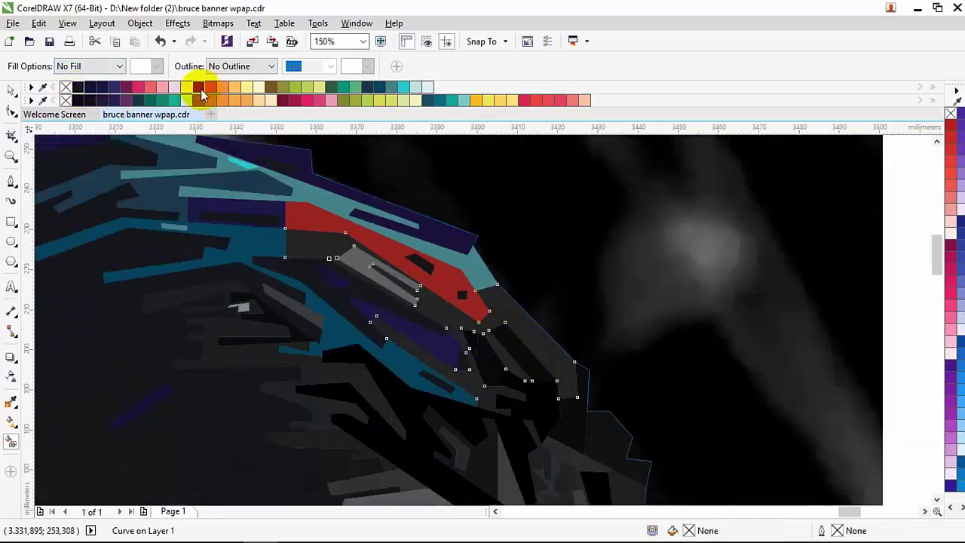
# Fill the curved strand bordering the dark red one with ColorStyle25 (#1D384B) and its light grey forked facet with ColorStyle18 (#919036)
pyautogui.hotkey('ctrl', 'z')
pyautogui.click(104, 90)
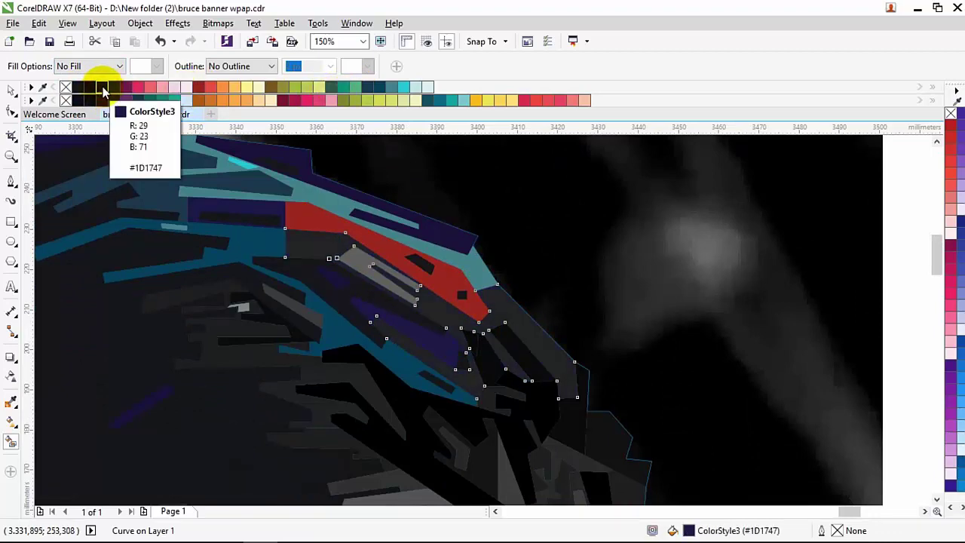
pyautogui.click(115, 89)
pyautogui.click(369, 89)
pyautogui.scroll(4, 370, 134)
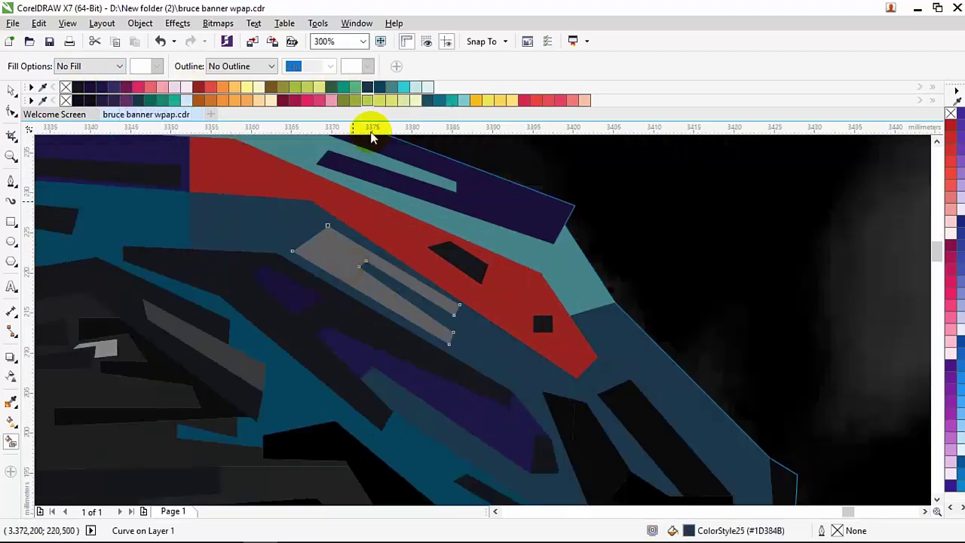
pyautogui.click(291, 86)
pyautogui.scroll(-2, 366, 209)
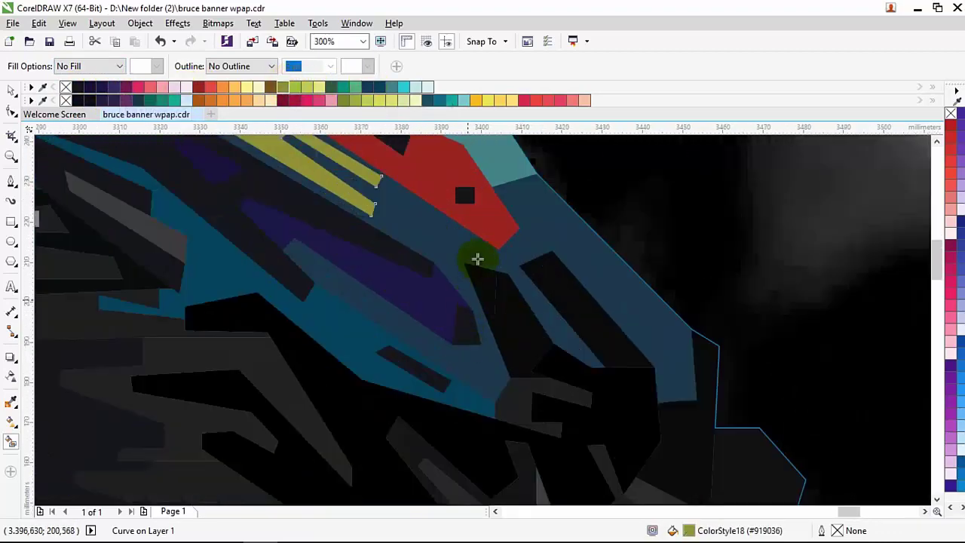
# Fill the large black hair shapes below the curved strand with ColorStyle1 (#15161A) and the slanted bar near the outer edge dark navy
pyautogui.scroll(1, 477, 258)
pyautogui.scroll(-1, 469, 302)
pyautogui.click(470, 302)
pyautogui.click(85, 89)
pyautogui.press('Tab')
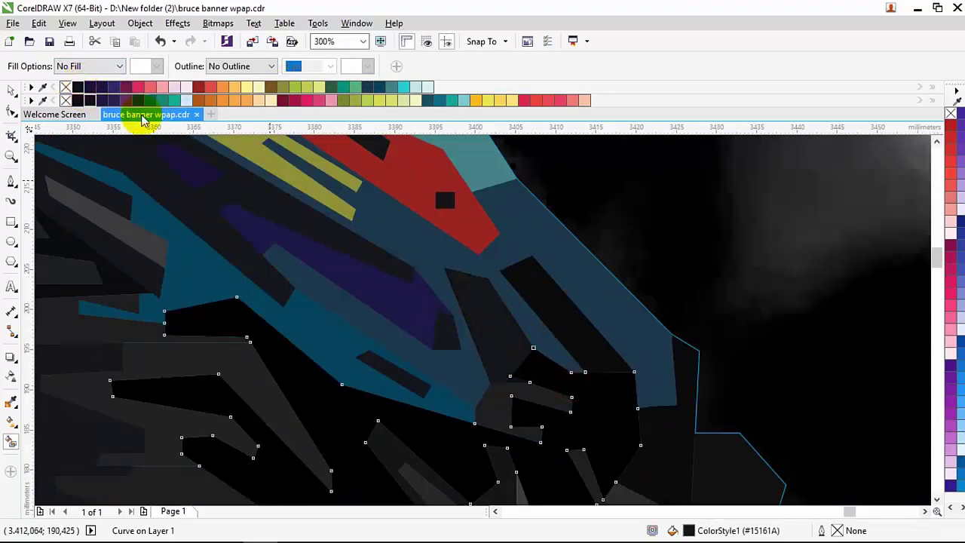
pyautogui.press('Tab')
pyautogui.click(93, 86)
pyautogui.scroll(-1, 485, 379)
# Fill the hooked facet with ColorStyle2 (#1B103B), the patch below it dark navy, and the bent highlight inside with ColorStyle4 (#2E296C)
pyautogui.press('Tab')
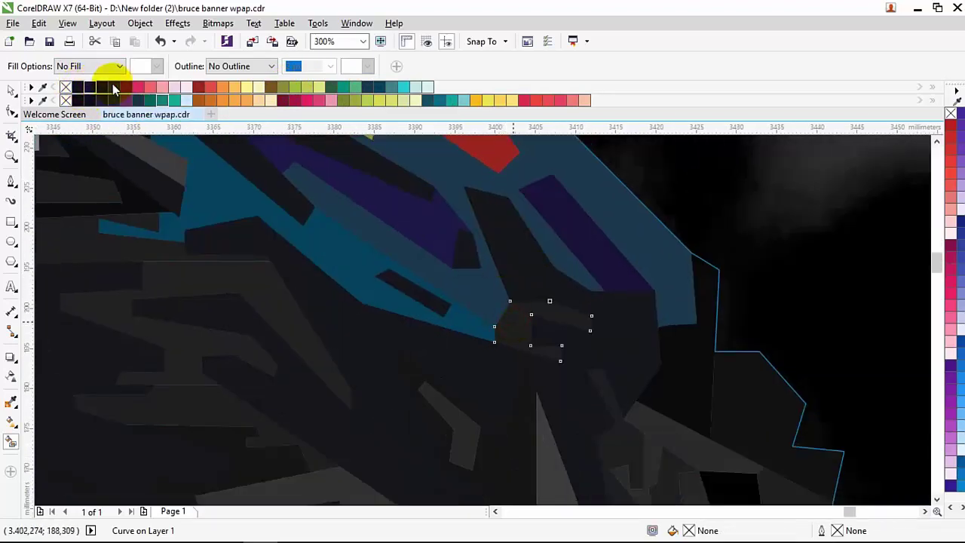
pyautogui.click(114, 86)
pyautogui.click(92, 86)
pyautogui.hscroll(2, 248, 269)
pyautogui.scroll(1, 384, 361)
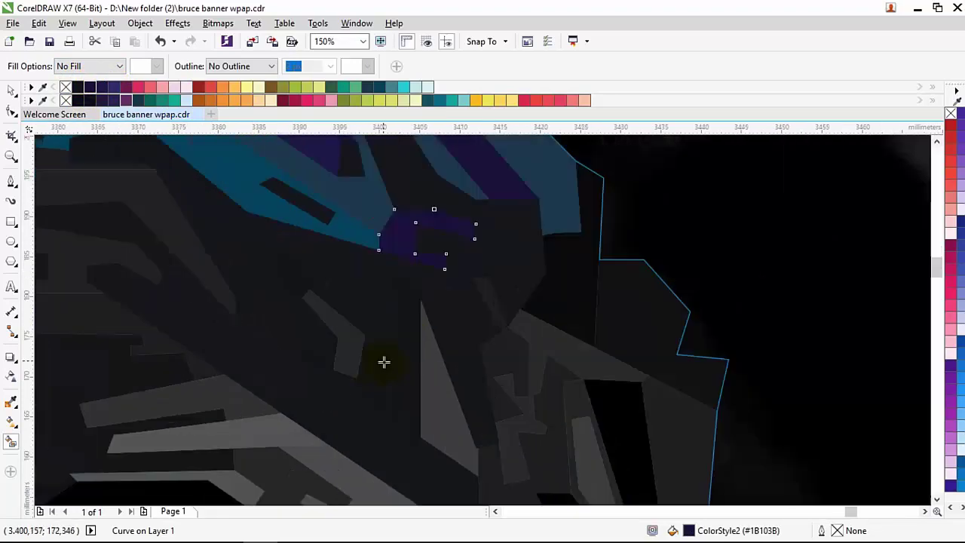
pyautogui.scroll(-3, 183, 224)
pyautogui.scroll(2, 161, 213)
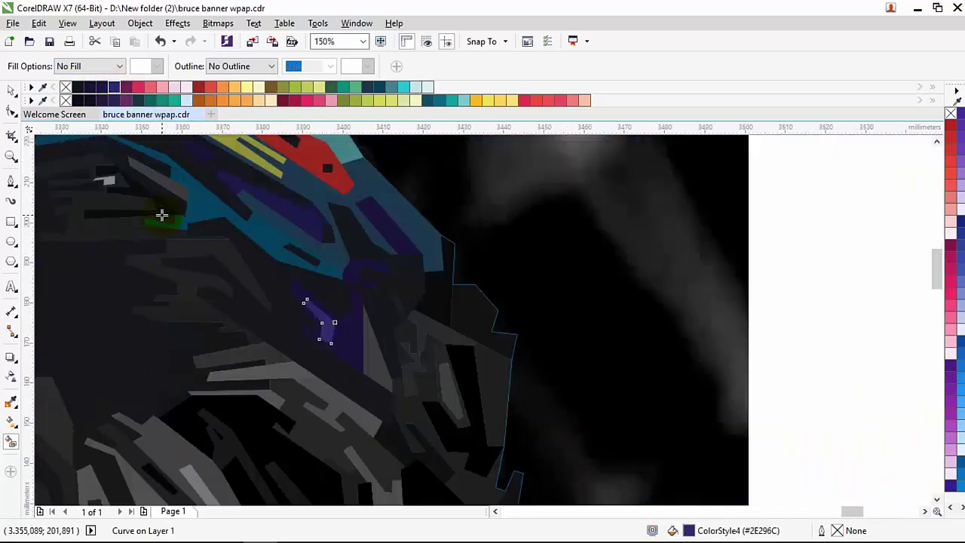
# Fill the spiky facet cluster with ColorStyle5 (#711A4D), its black gaps dark navy, its highlight salmon, and the slanted facet beside it with ColorStyle13 (#FA9042)
pyautogui.click(164, 239)
pyautogui.scroll(1, 164, 238)
pyautogui.click(195, 87)
pyautogui.click(130, 88)
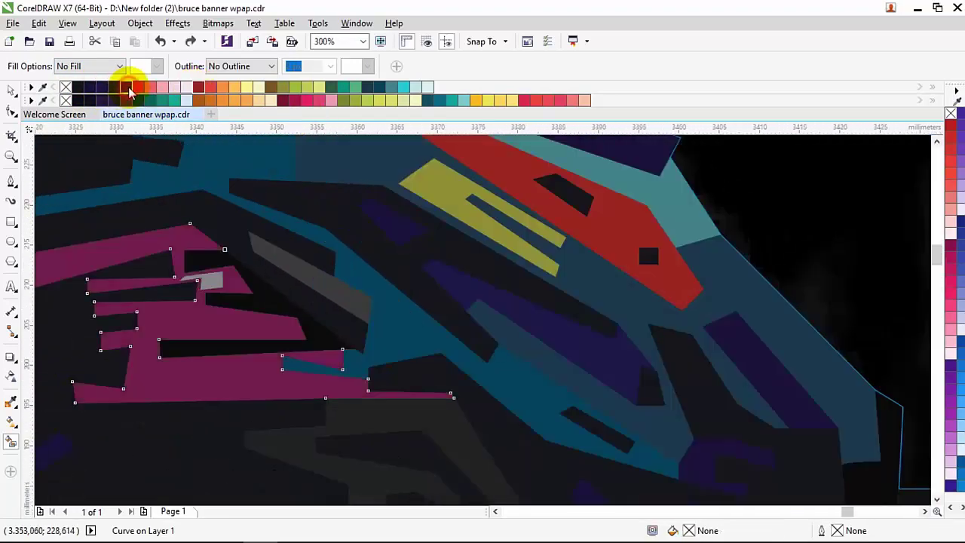
pyautogui.click(150, 89)
pyautogui.press('Tab')
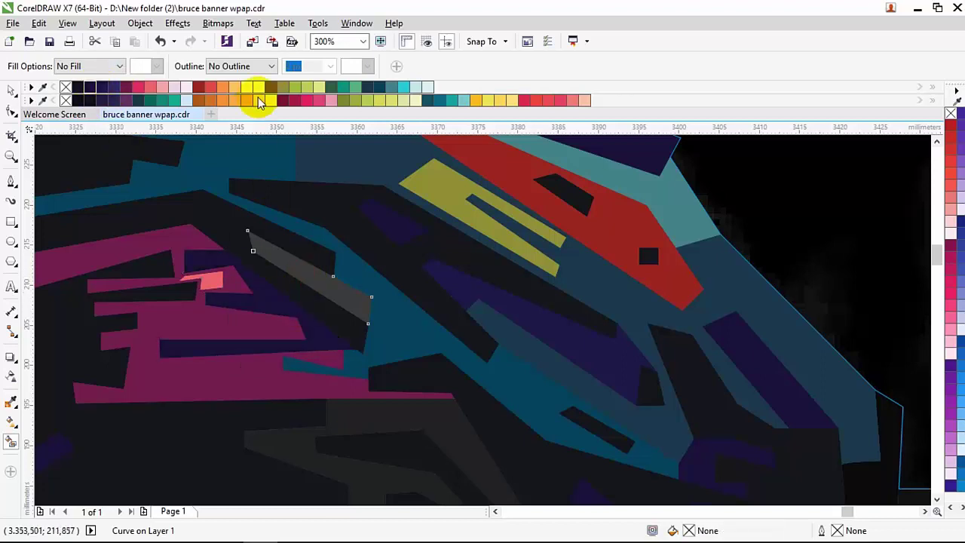
pyautogui.click(219, 89)
# Fill the jagged facet under the magenta cluster dark slate blue and the spiky facet beneath it with ColorStyle4 (#2E296C)
pyautogui.scroll(-1, 447, 303)
pyautogui.click(404, 301)
pyautogui.scroll(1, 402, 281)
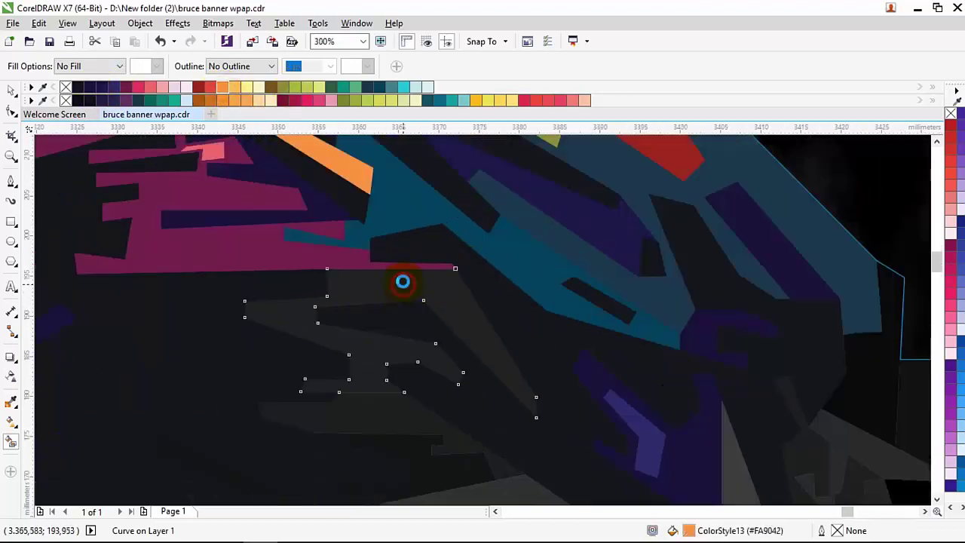
pyautogui.click(367, 87)
pyautogui.scroll(-2, 373, 294)
pyautogui.click(133, 87)
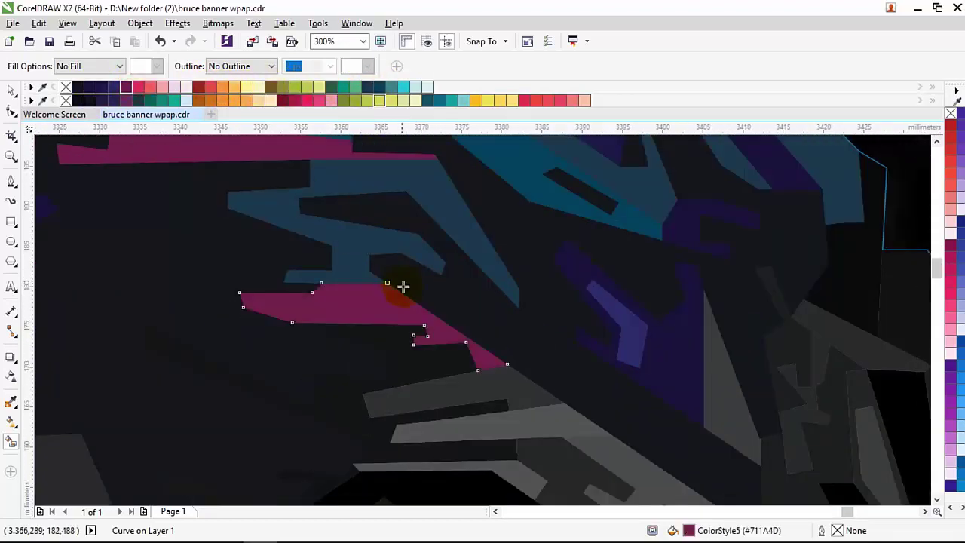
pyautogui.hotkey('ctrl', 'z')
pyautogui.click(107, 87)
# Fill the dark shape below the indigo facet dark navy, its upper strand dark red, and its lower strand with ColorStyle12 (#E14642)
pyautogui.click(373, 332)
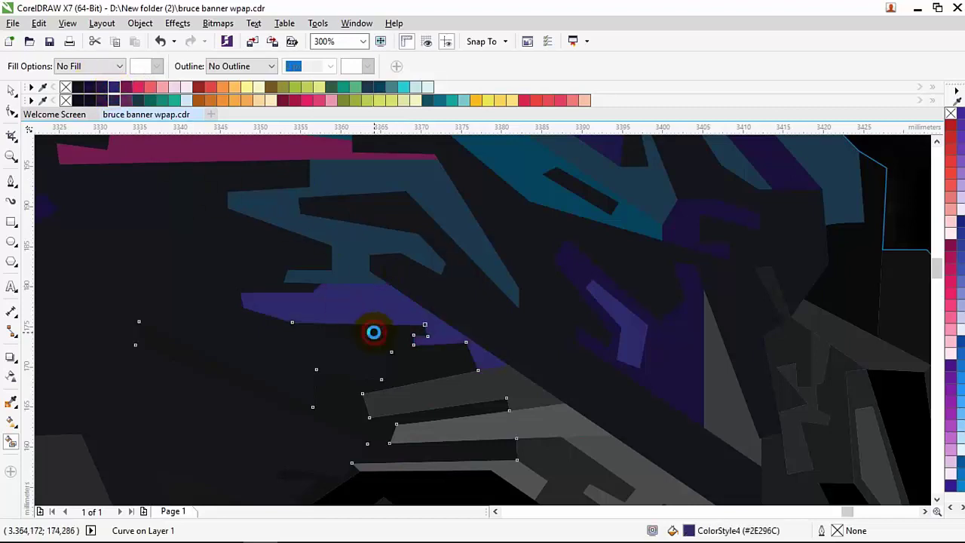
pyautogui.click(211, 98)
pyautogui.scroll(-2, 500, 383)
pyautogui.click(500, 383)
pyautogui.click(224, 88)
pyautogui.click(210, 87)
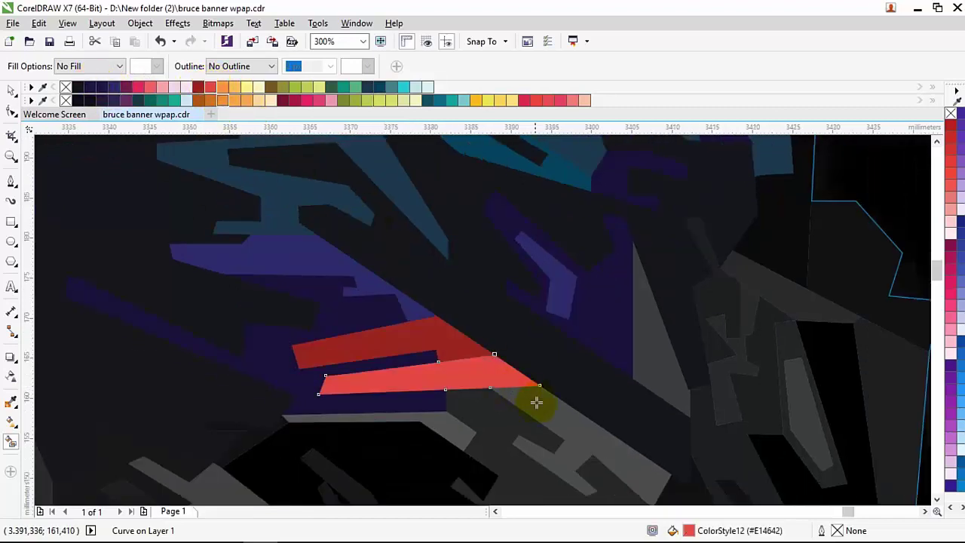
# Fill the broad forked strand next to the red ones orange and the tall grey wedge beyond it brown
pyautogui.click(536, 402)
pyautogui.click(224, 87)
pyautogui.scroll(-1, 538, 329)
pyautogui.click(467, 287)
pyautogui.click(271, 86)
# Fill the irregular grey patch under the orange strand dark magenta and the thin strip beside it salmon pink
pyautogui.scroll(-1, 343, 325)
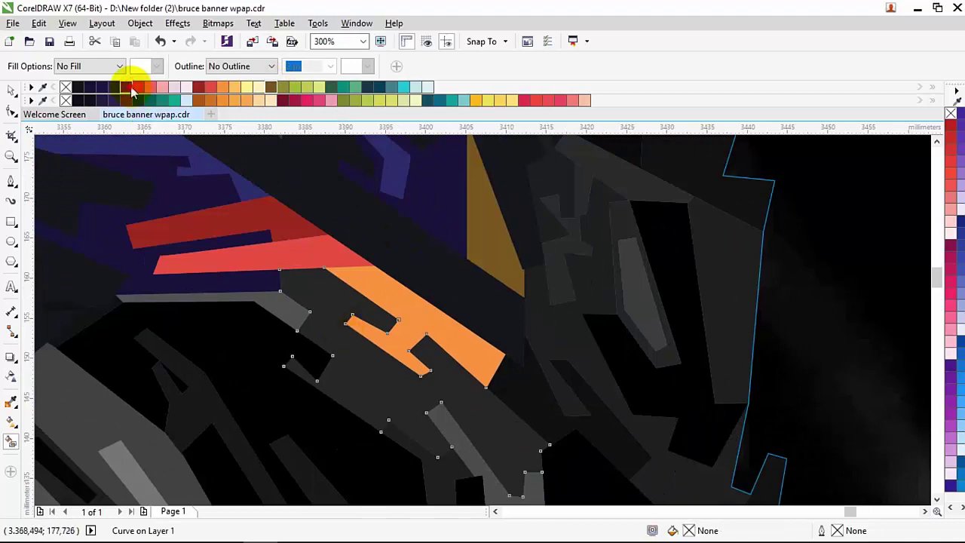
pyautogui.click(128, 86)
pyautogui.click(195, 294)
pyautogui.click(150, 87)
# Fill the large curved black shape below the magenta patch near-black and the long strands running through it dark navy
pyautogui.scroll(-1, 136, 304)
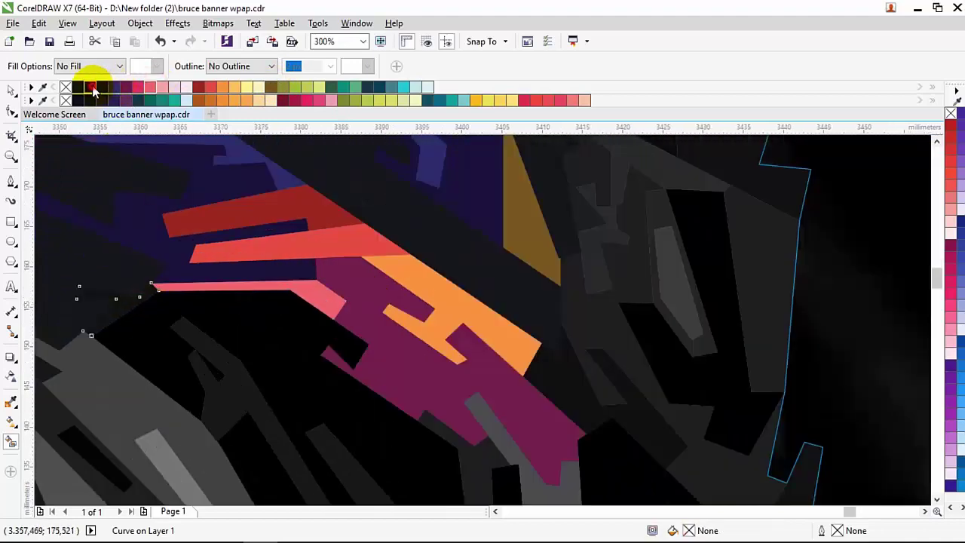
pyautogui.click(93, 89)
pyautogui.scroll(-2, 273, 246)
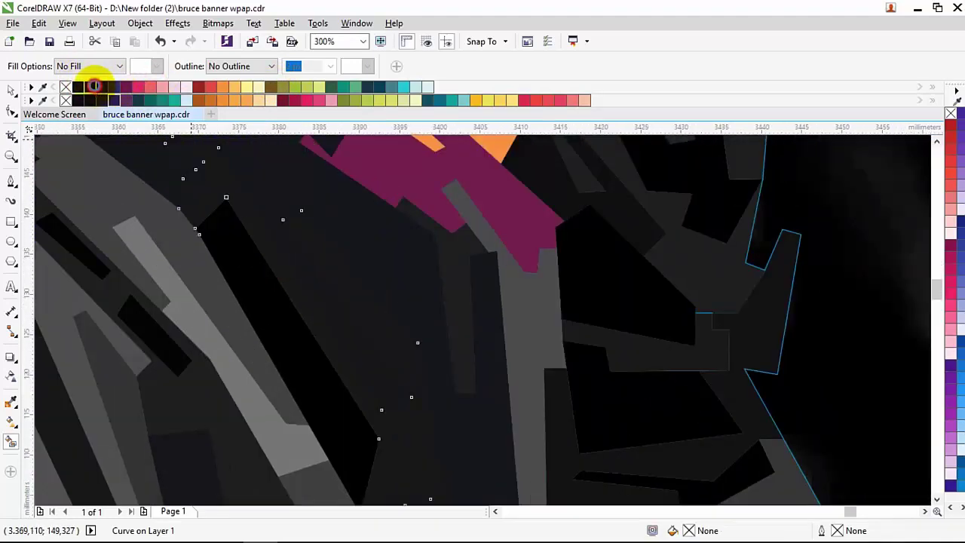
pyautogui.click(88, 95)
pyautogui.click(482, 300)
pyautogui.click(108, 87)
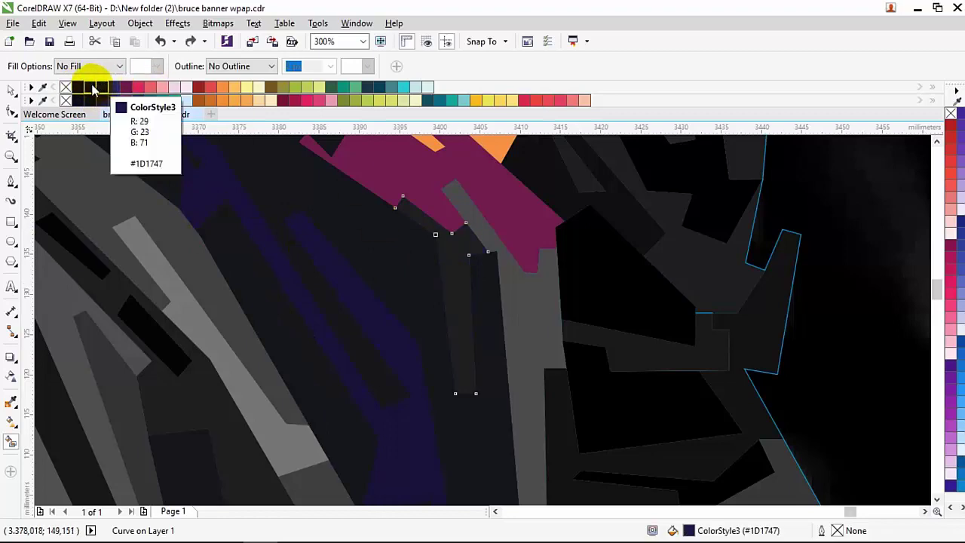
# Fill the long narrow grey facet hanging below the magenta patch with ColorStyle7 (#EB5F6A)
pyautogui.click(527, 297)
pyautogui.scroll(-1, 527, 296)
pyautogui.click(155, 92)
# Fill the long forked grey strand left of the pink and magenta strands dark navy, and the broad strand beside it dark magenta ColorStyle5 (#711A4D)
pyautogui.scroll(-5, 362, 286)
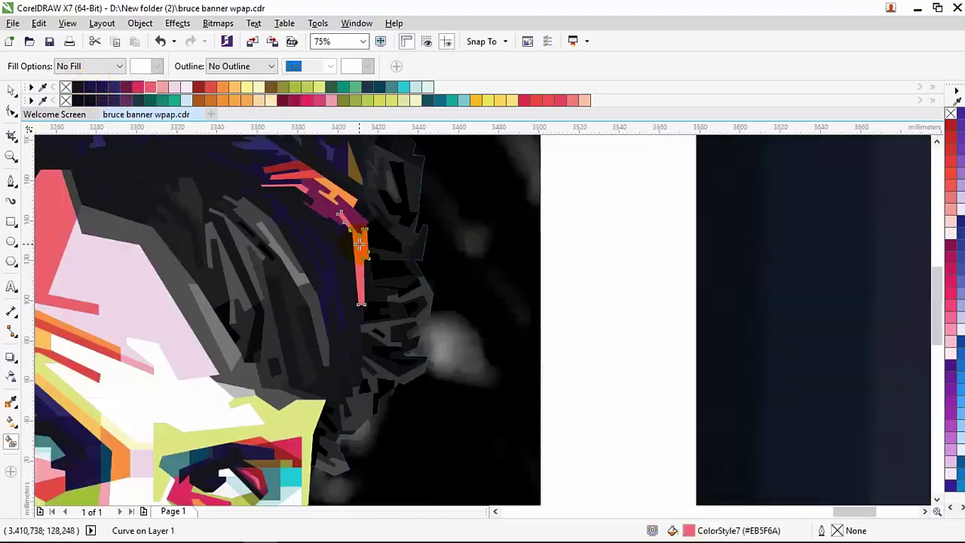
pyautogui.scroll(4, 366, 280)
pyautogui.click(382, 306)
pyautogui.scroll(-1, 349, 366)
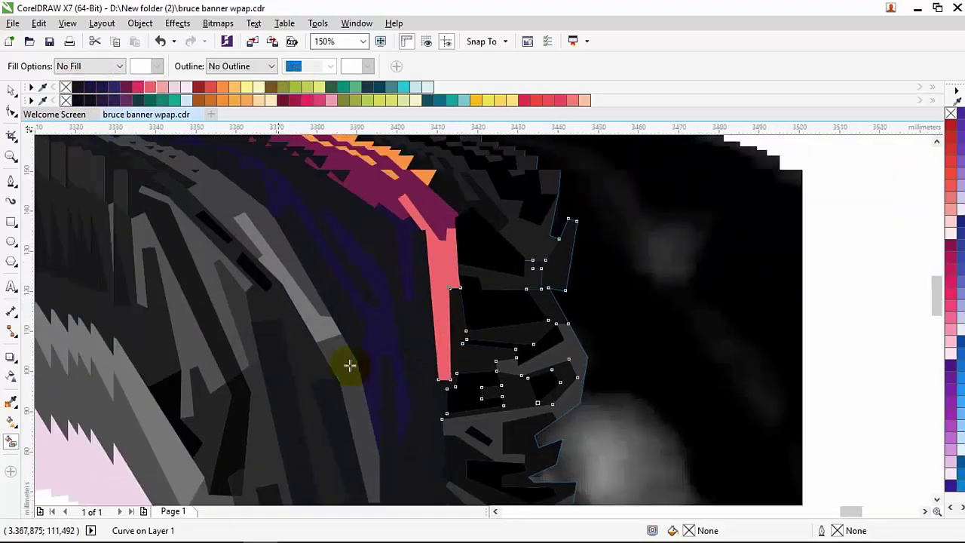
pyautogui.scroll(1, 241, 199)
pyautogui.click(241, 200)
pyautogui.hotkey('ctrl', 'z')
pyautogui.click(194, 88)
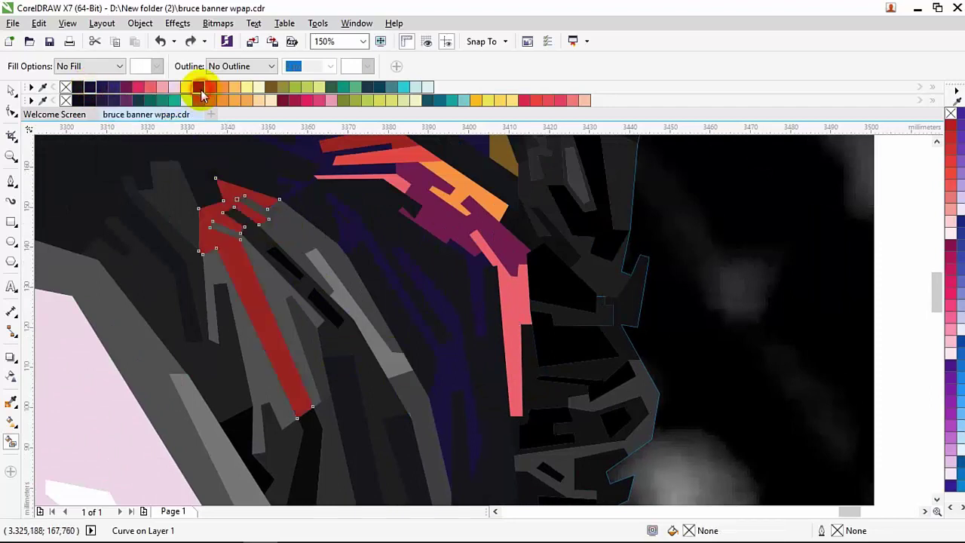
pyautogui.hotkey('ctrl', 'z')
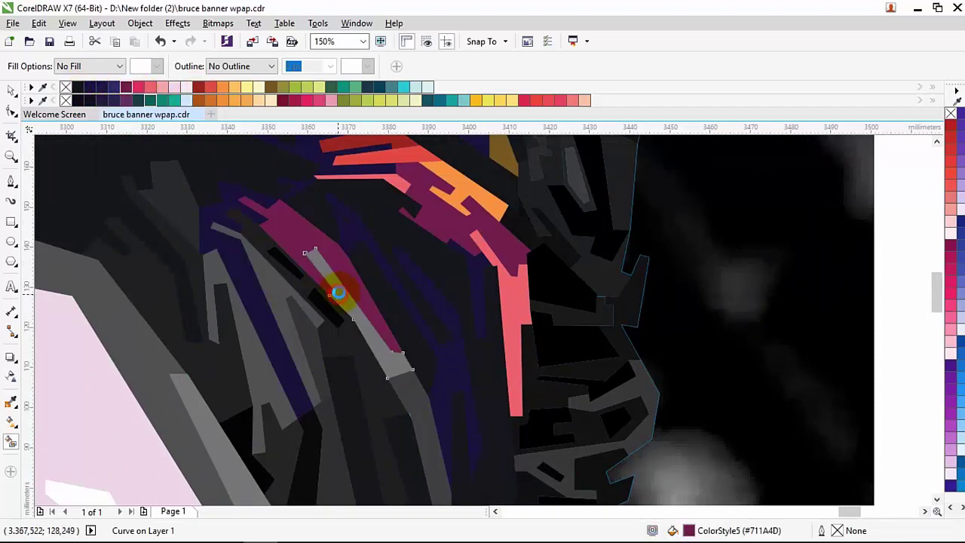
# Fill the thin light grey strand along the magenta one salmon pink and the grey strand continuing below it dark red
pyautogui.click(338, 293)
pyautogui.click(200, 89)
pyautogui.scroll(-1, 359, 252)
pyautogui.scroll(1, 276, 220)
# Fill the long dark strand beneath the salmon one dark teal and the black patches inside it ColorStyle1 (#15161A)
pyautogui.click(276, 219)
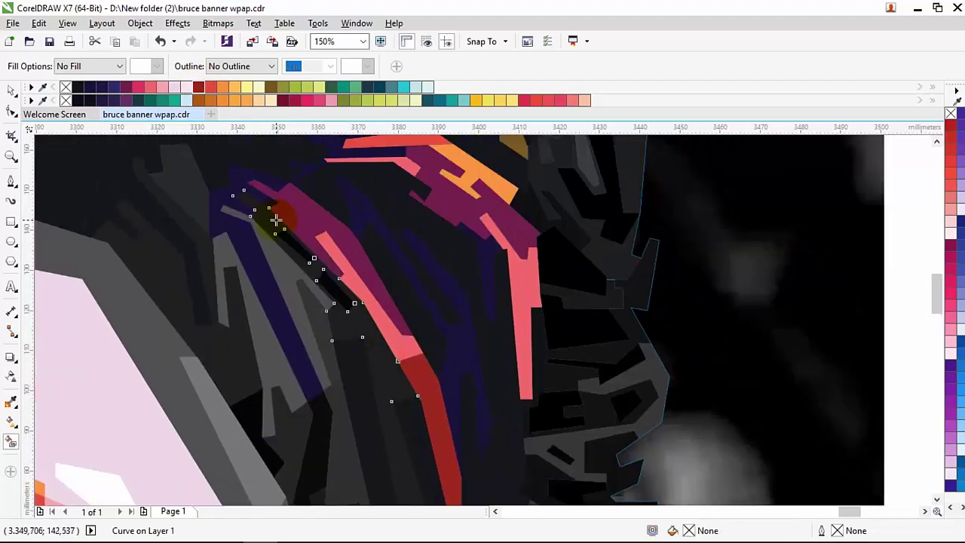
pyautogui.click(365, 88)
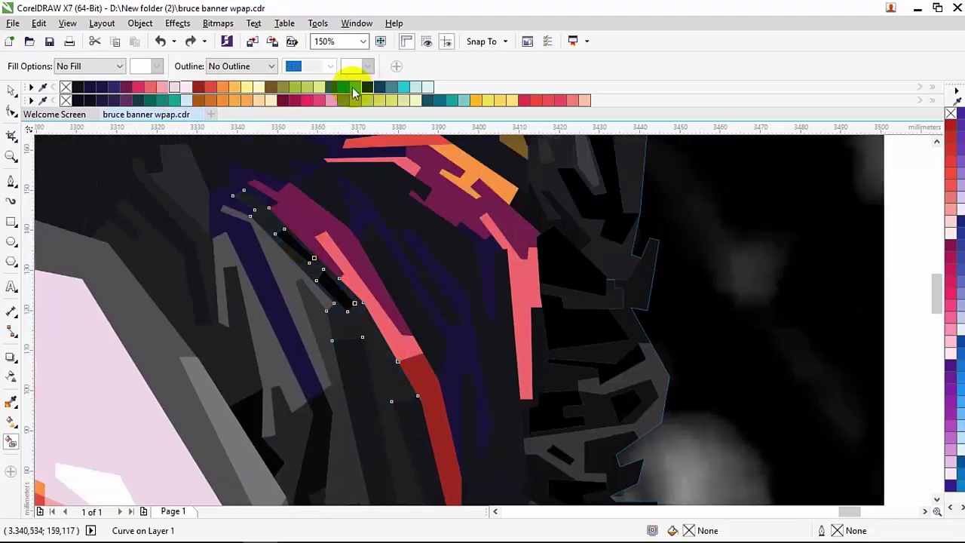
pyautogui.click(80, 98)
pyautogui.scroll(-3, 286, 294)
pyautogui.scroll(5, 286, 294)
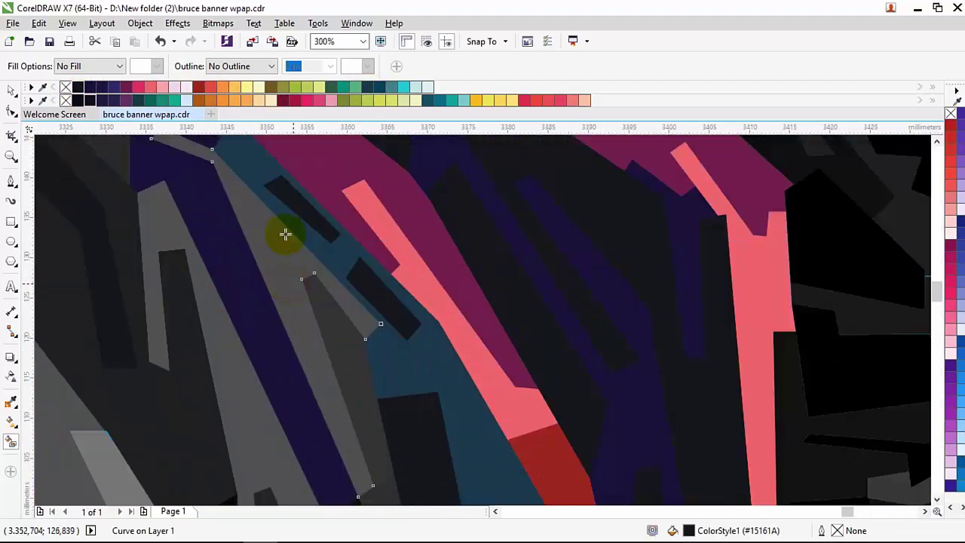
# Fill the forked grey strand beside the teal one ColorStyle13 (#FA9042), with its inner wedge red and the long patch below dark red
pyautogui.scroll(-1, 168, 143)
pyautogui.click(228, 88)
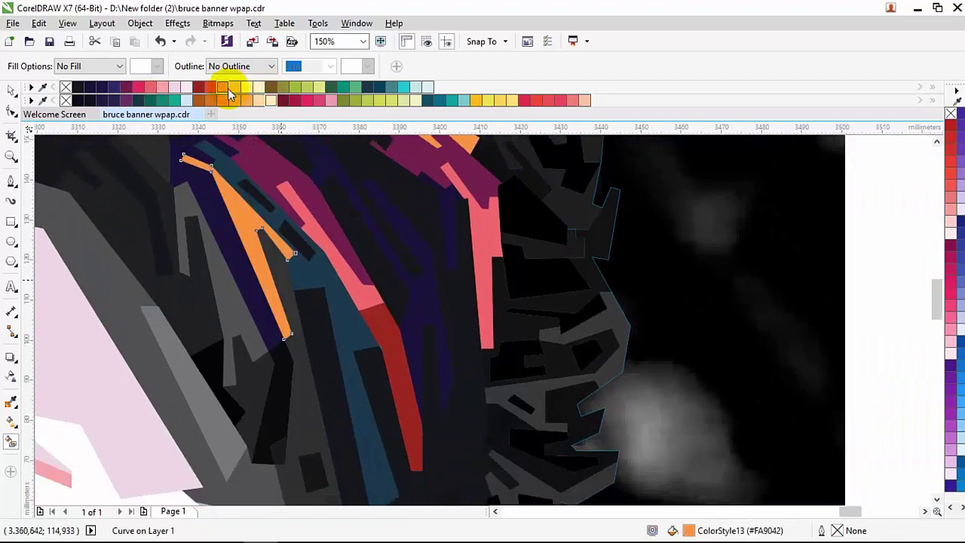
pyautogui.click(304, 365)
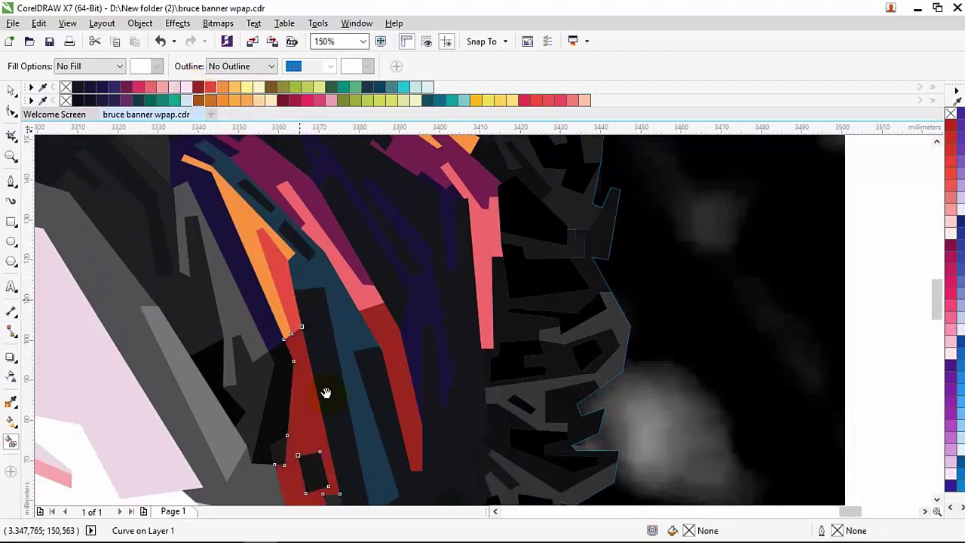
# Fill the strands nearest the forehead olive, brown, dark magenta and dark navy, and the small black patches among them near-black
pyautogui.scroll(-2, 323, 392)
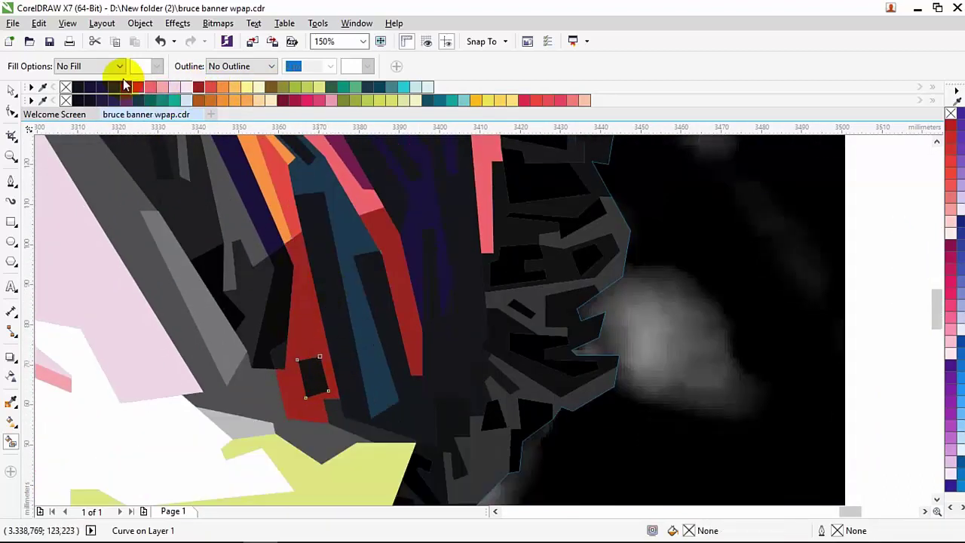
pyautogui.click(275, 357)
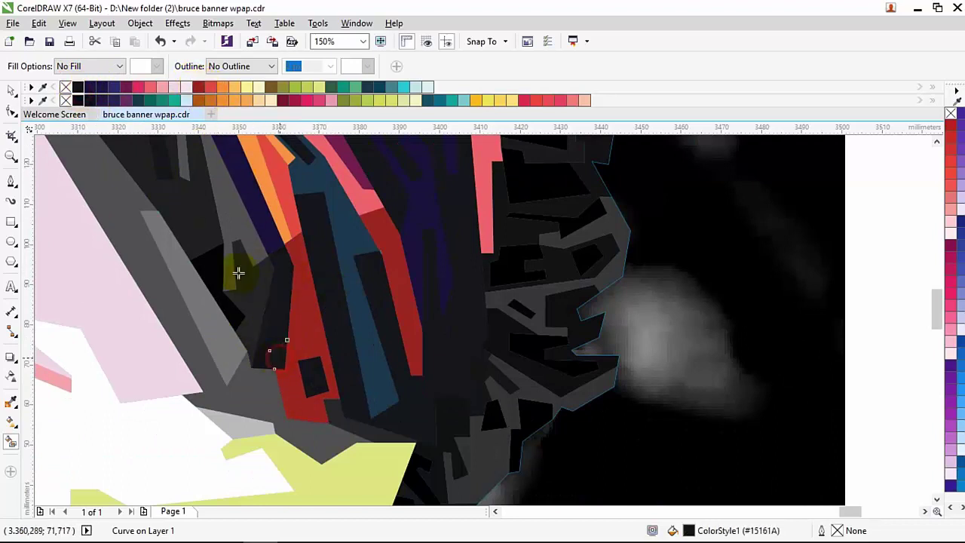
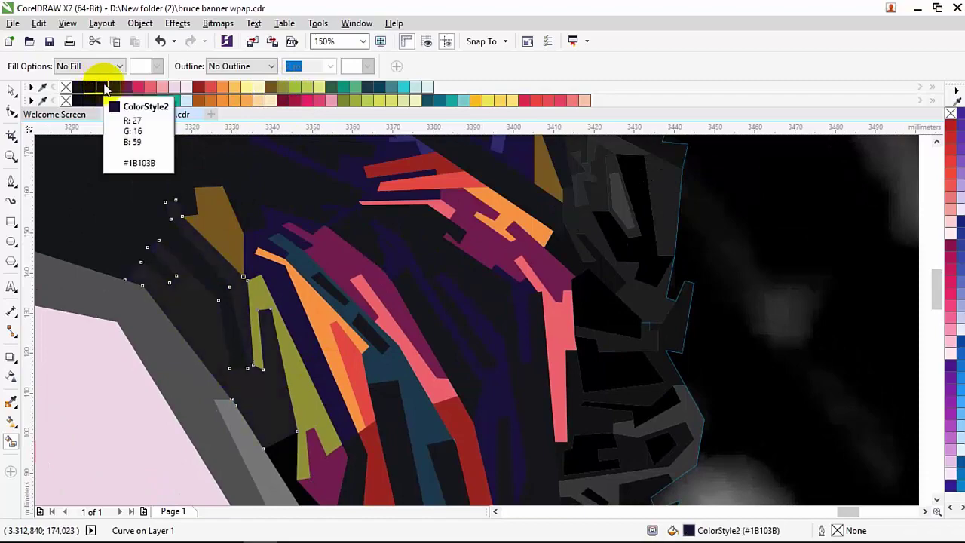
pyautogui.scroll(-2, 252, 332)
pyautogui.click(252, 332)
pyautogui.scroll(-3, 183, 246)
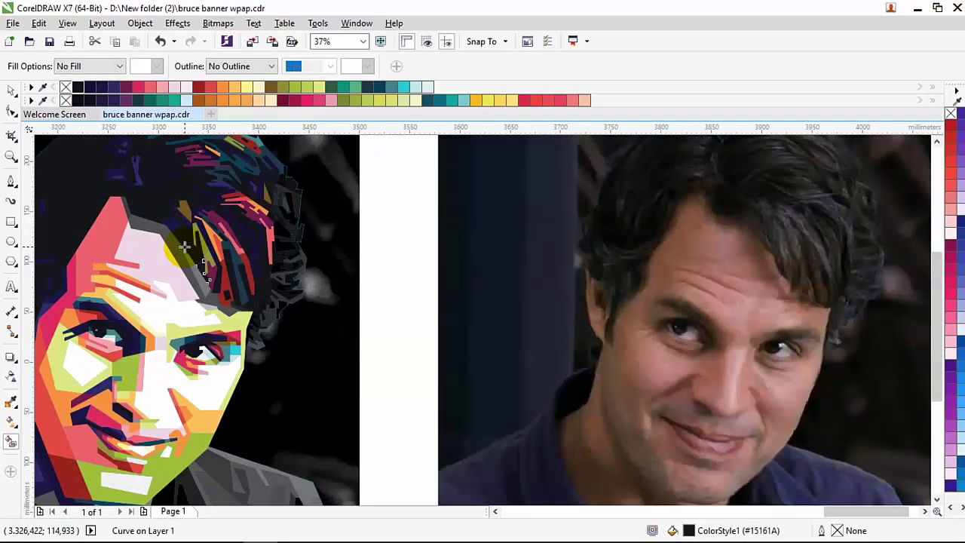
# Fill the narrow grey strip at the peak of the hairline dark red and the long grey band along the forehead red
pyautogui.scroll(2, 183, 246)
pyautogui.scroll(1, 282, 374)
pyautogui.scroll(-1, 182, 252)
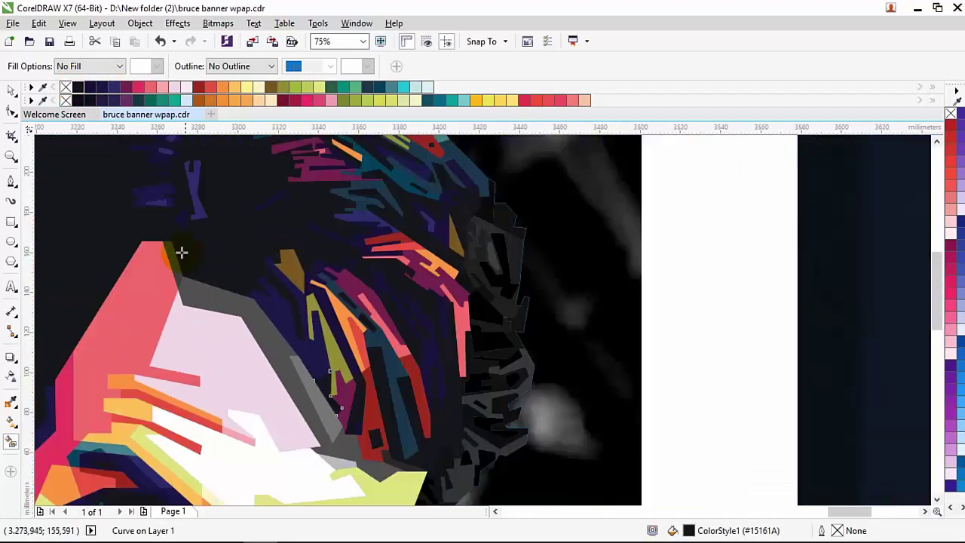
pyautogui.scroll(1, 182, 251)
pyautogui.click(392, 390)
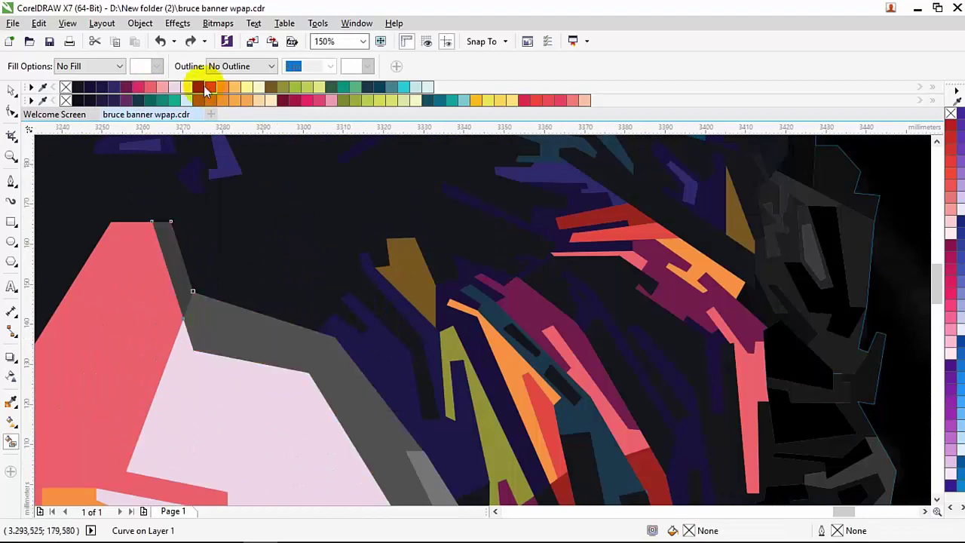
pyautogui.scroll(-1, 239, 142)
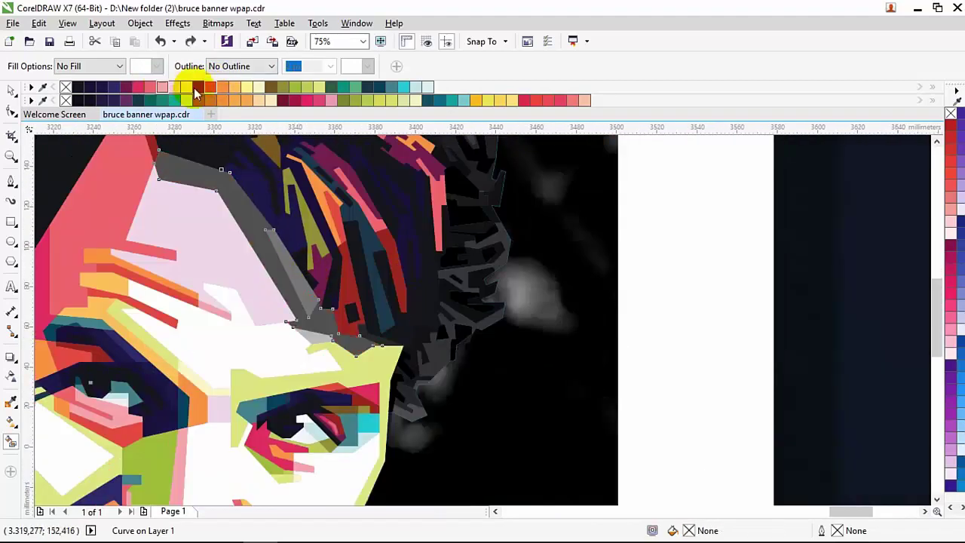
pyautogui.moveTo(194, 91); pyautogui.dragTo(325, 316)
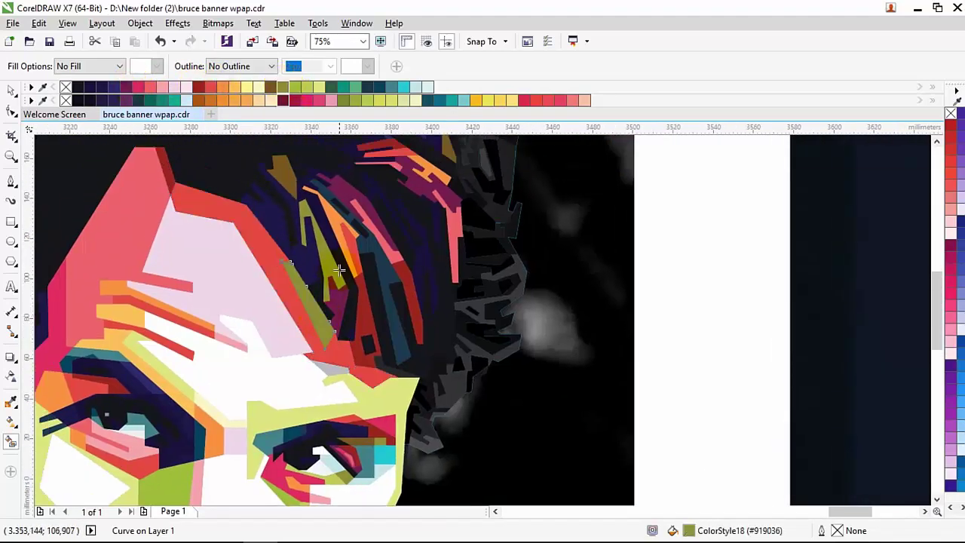
# Fill the slim facet on the hairline band ColorStyle7 (#EB5F6A) and the light grey triangle at its lower end ColorStyle8 (#F4A1AB)
pyautogui.click(142, 94)
pyautogui.scroll(1, 336, 359)
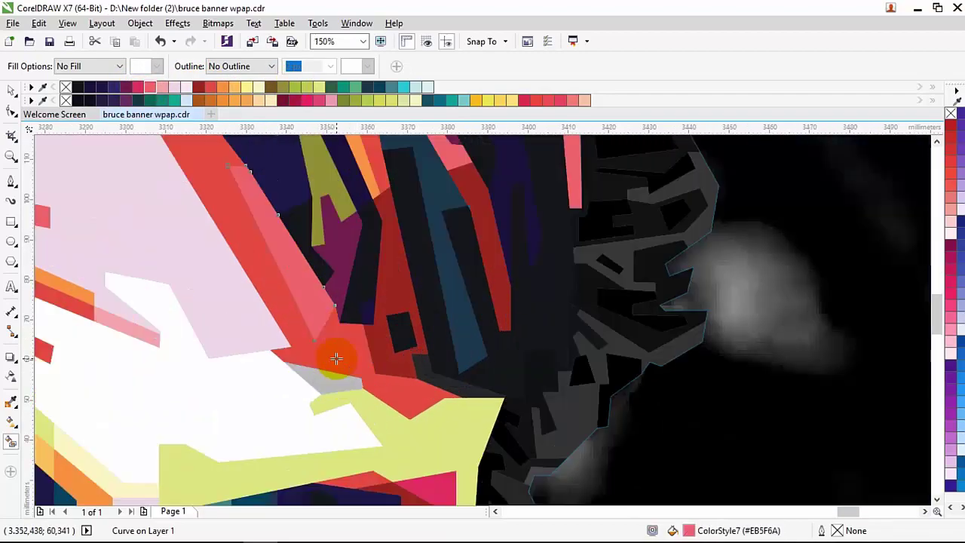
pyautogui.click(166, 89)
pyautogui.scroll(-3, 415, 352)
pyautogui.scroll(2, 349, 278)
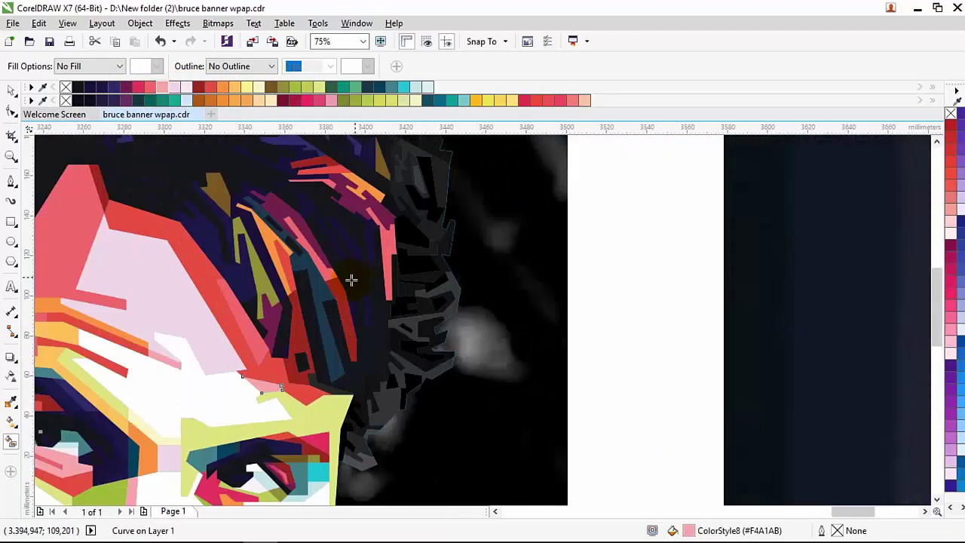
# Fill the grey facets at the outer edge of the hair dark indigo and the small forked facet beside them dark navy
pyautogui.scroll(1, 275, 313)
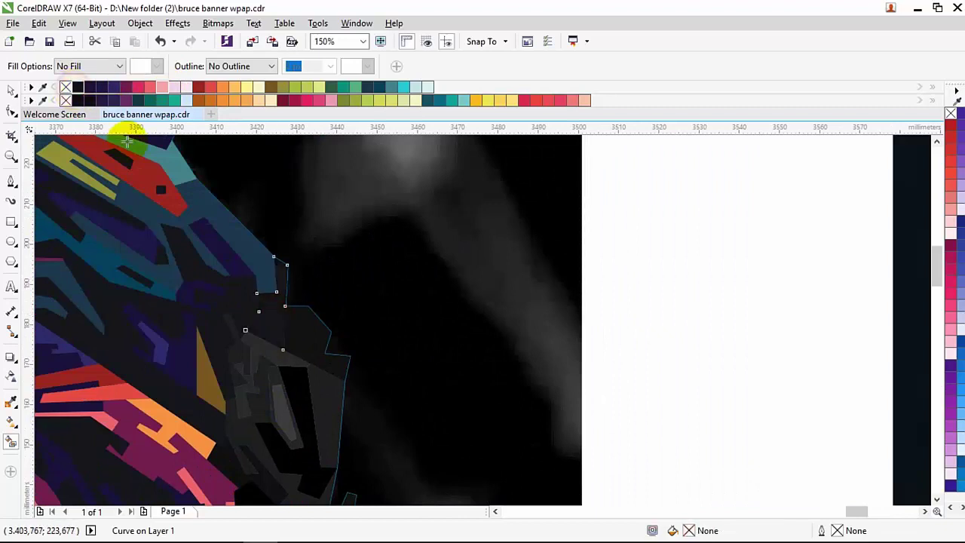
pyautogui.scroll(1, 224, 254)
pyautogui.click(101, 88)
pyautogui.click(216, 248)
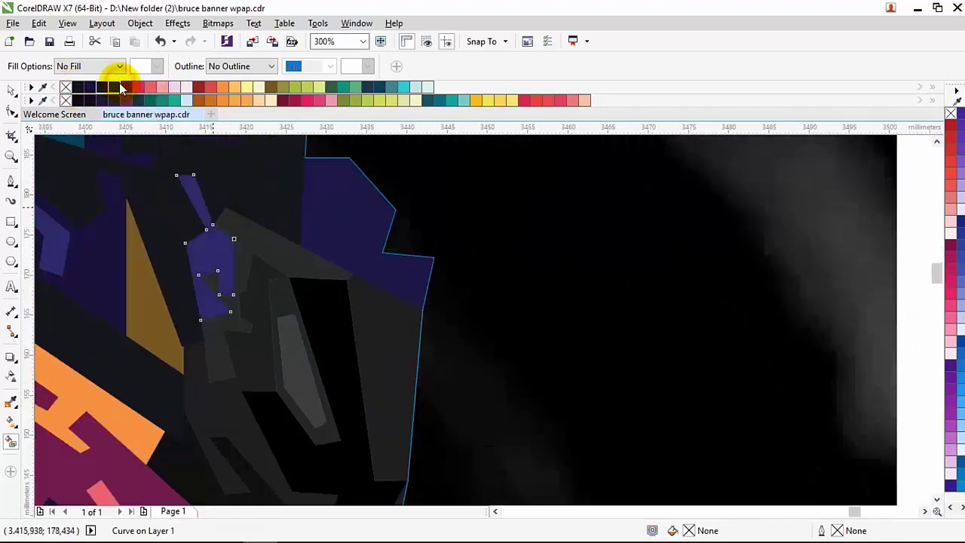
pyautogui.click(93, 89)
# Fill the slanted grey strip and the jagged piece below it olive, and the large facet around them ColorStyle3 (#1D1747)
pyautogui.click(299, 90)
pyautogui.click(241, 263)
pyautogui.click(139, 88)
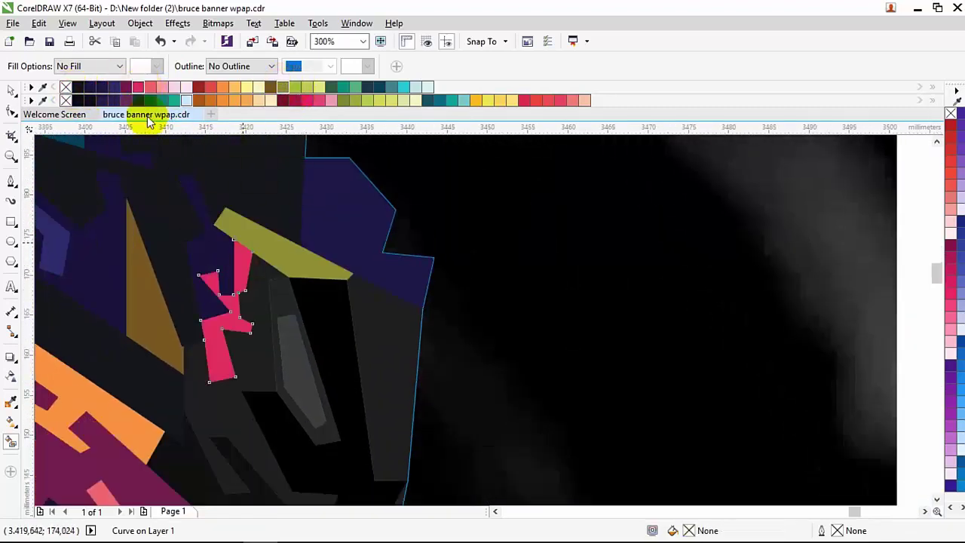
pyautogui.click(290, 88)
pyautogui.click(101, 87)
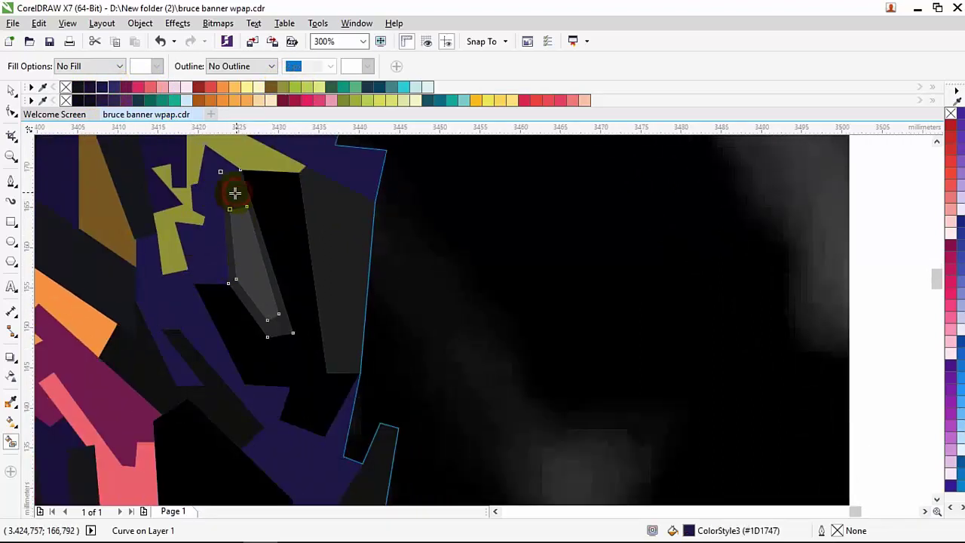
# Fill the tall nested grey facets below the olive strip dark magenta on the outside and bright pink in the core
pyautogui.click(136, 87)
pyautogui.press('Tab')
pyautogui.press('Tab')
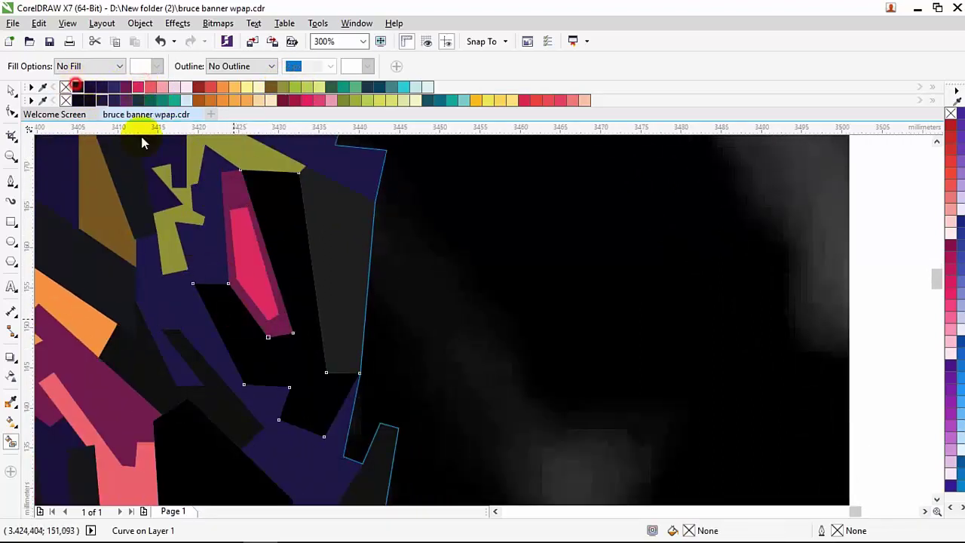
# Fill the black shapes around the nested pink facet near-black, and the outer wedge and the diagonal strand below dark teal
pyautogui.click(238, 340)
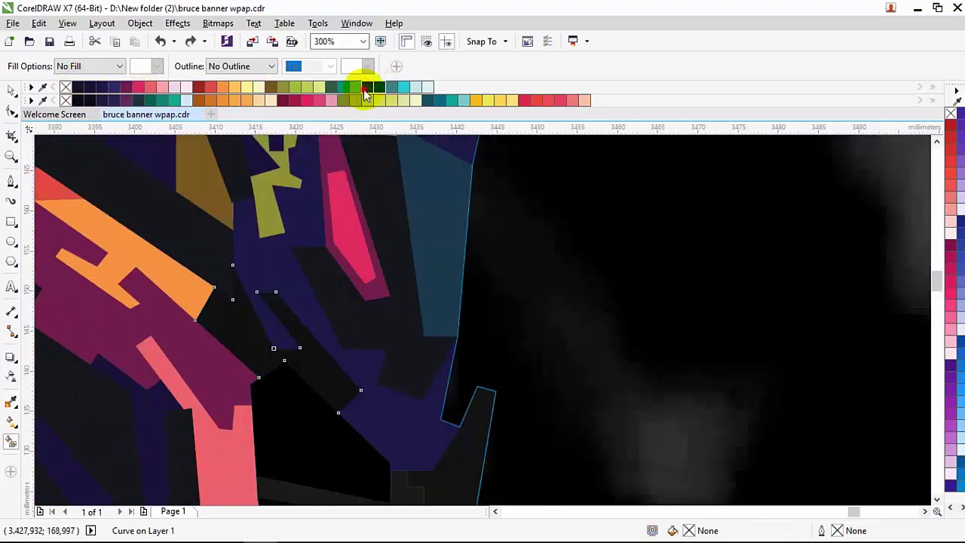
pyautogui.click(76, 89)
pyautogui.scroll(-4, 329, 398)
pyautogui.scroll(5, 337, 344)
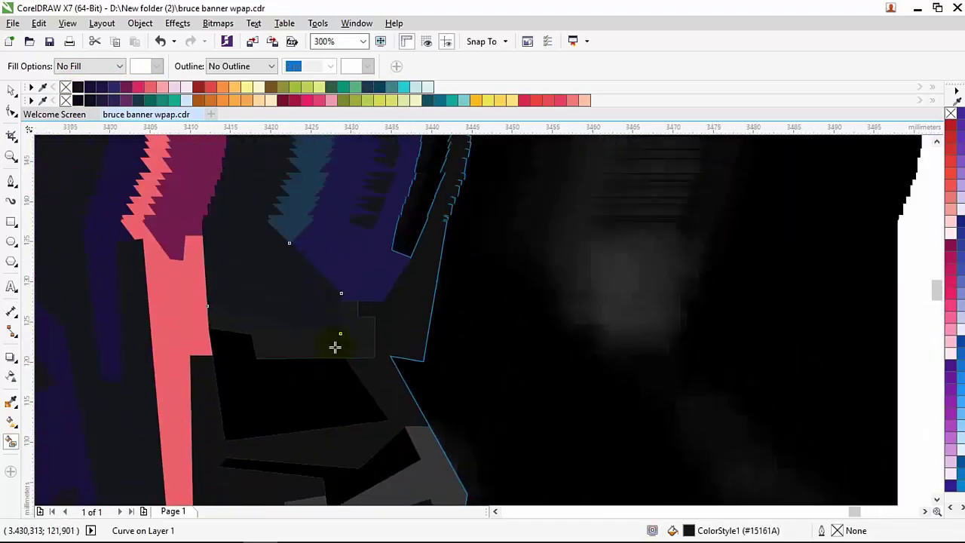
# Fill the blocky grey facet beside the salmon strand purple and the large branching shape around it ColorStyle2 (#1B103B)
pyautogui.click(336, 344)
pyautogui.click(103, 87)
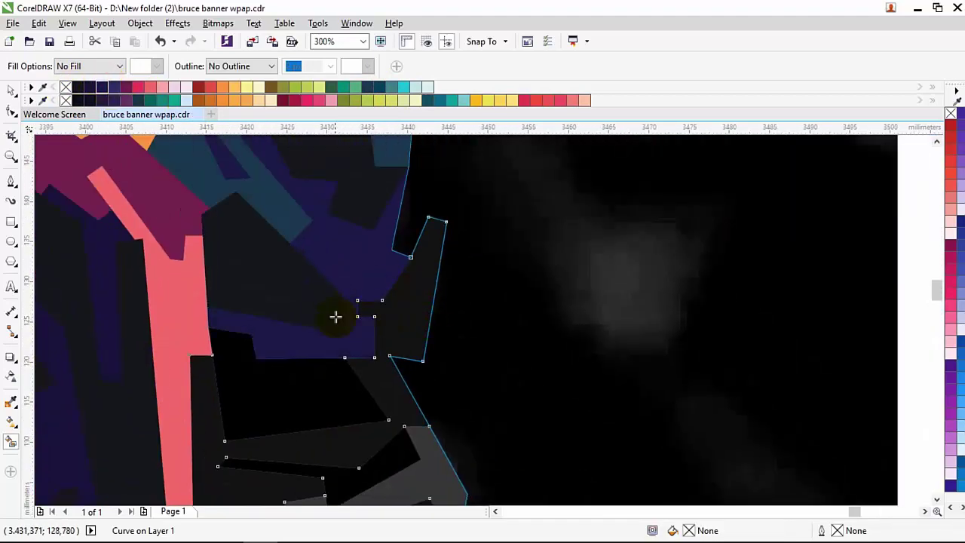
pyautogui.scroll(-1, 336, 317)
pyautogui.scroll(1, 339, 264)
pyautogui.click(87, 89)
pyautogui.click(88, 89)
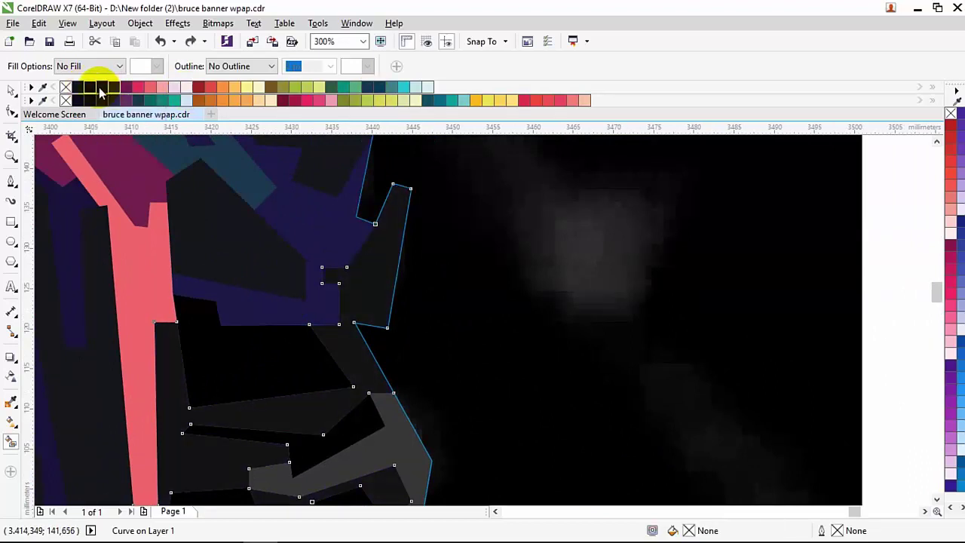
pyautogui.click(180, 153)
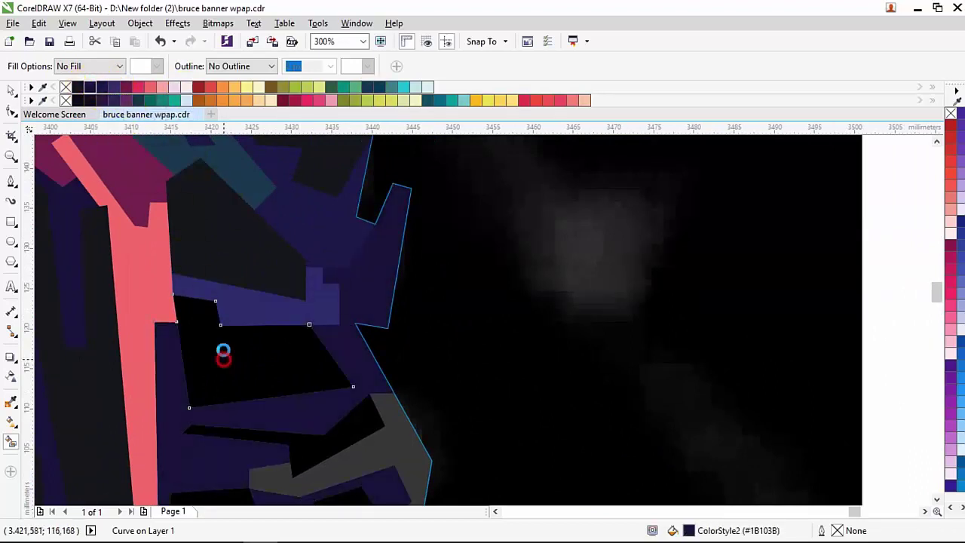
# Fill the black facet within the navy shape near-black and the branching grey shape along the outer edge ColorStyle11 (#9A2221)
pyautogui.click(65, 86)
pyautogui.scroll(-5, 139, 173)
pyautogui.click(323, 233)
pyautogui.click(200, 86)
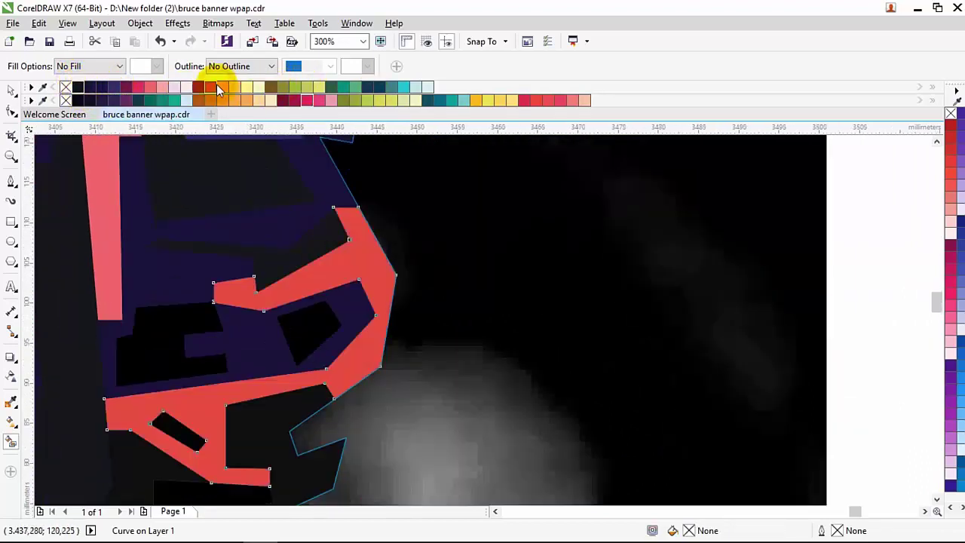
pyautogui.hotkey('ctrl', 'z')
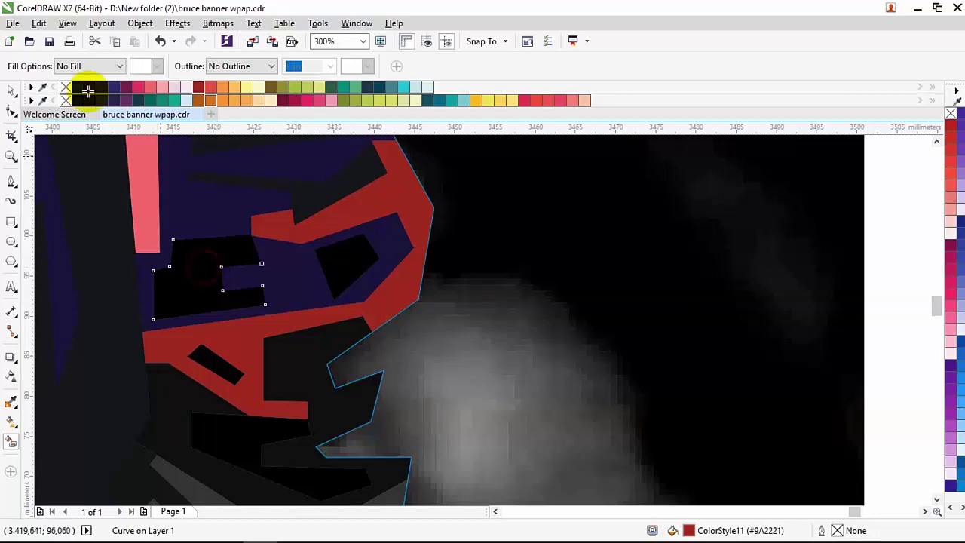
# Fill the jagged dark shape directly below the dark red branching shape dark indigo
pyautogui.scroll(-3, 323, 259)
pyautogui.click(324, 258)
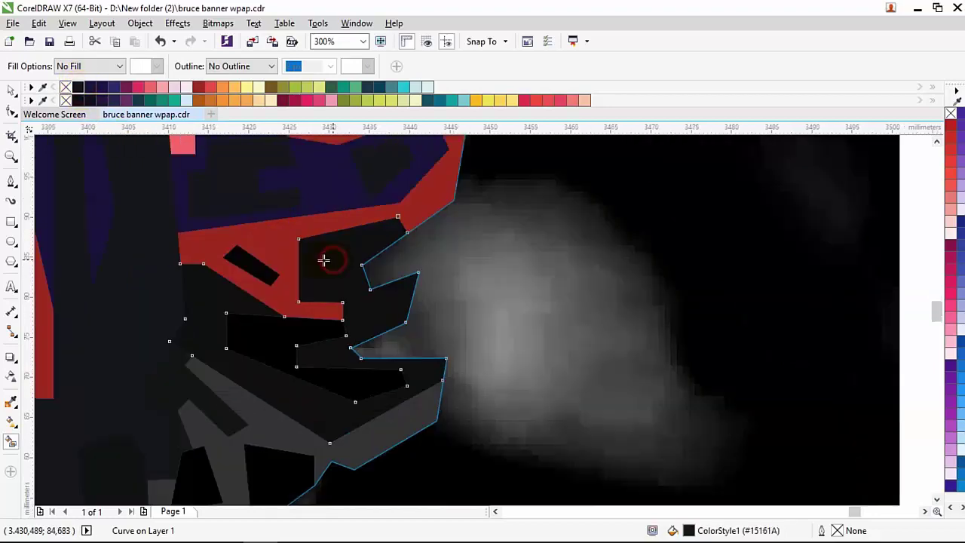
pyautogui.click(130, 86)
pyautogui.click(109, 89)
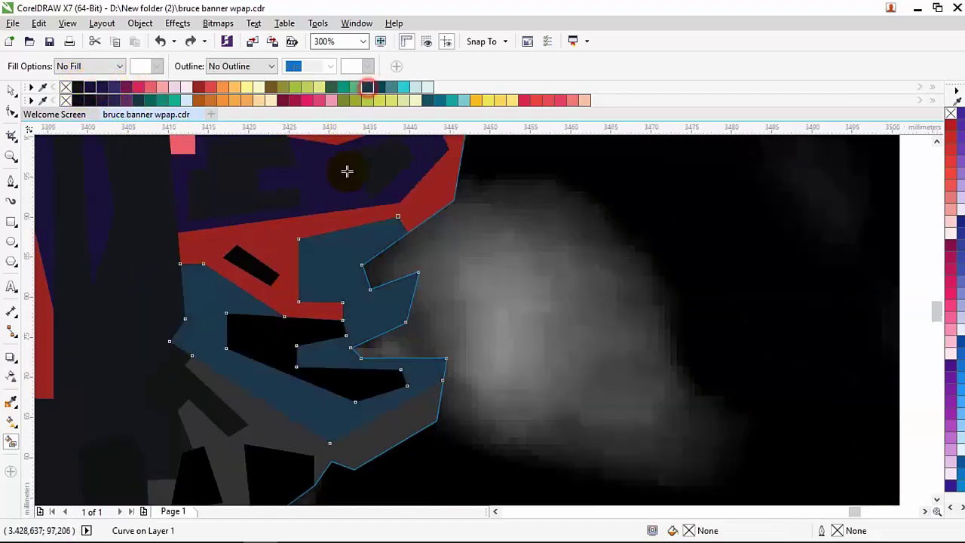
pyautogui.click(83, 87)
# Fill the small slot in the dark red shape and the black facets inside the jagged shape ColorStyle1 (#15161A)
pyautogui.click(258, 259)
pyautogui.click(250, 355)
pyautogui.scroll(-10, 118, 198)
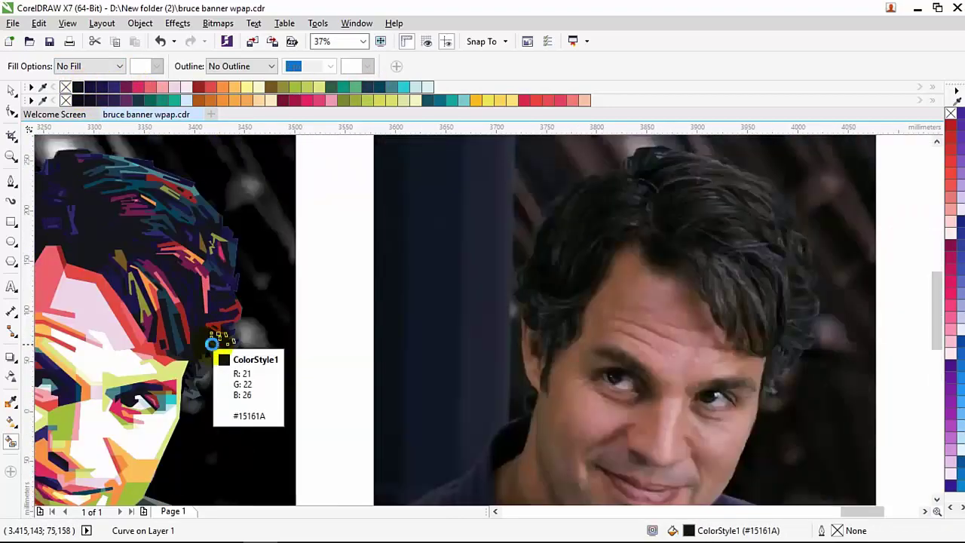
# Fill the grey strip above the yellow-green temple facet deep plum and the jagged hair shape beside it ColorStyle3 (#1D1747)
pyautogui.scroll(10, 209, 340)
pyautogui.click(160, 324)
pyautogui.hscroll(-3, 161, 334)
pyautogui.scroll(-3, 312, 200)
pyautogui.click(313, 200)
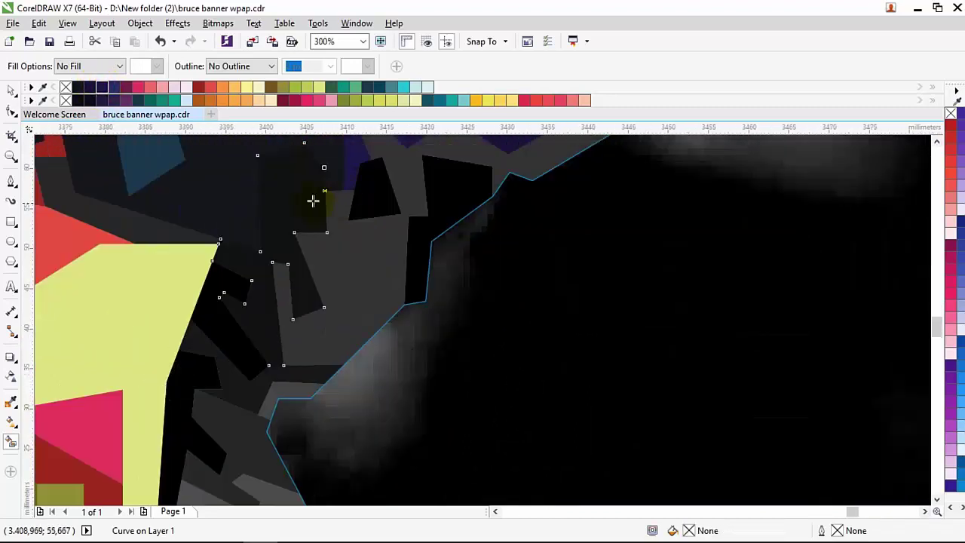
pyautogui.scroll(3, 177, 221)
pyautogui.click(177, 222)
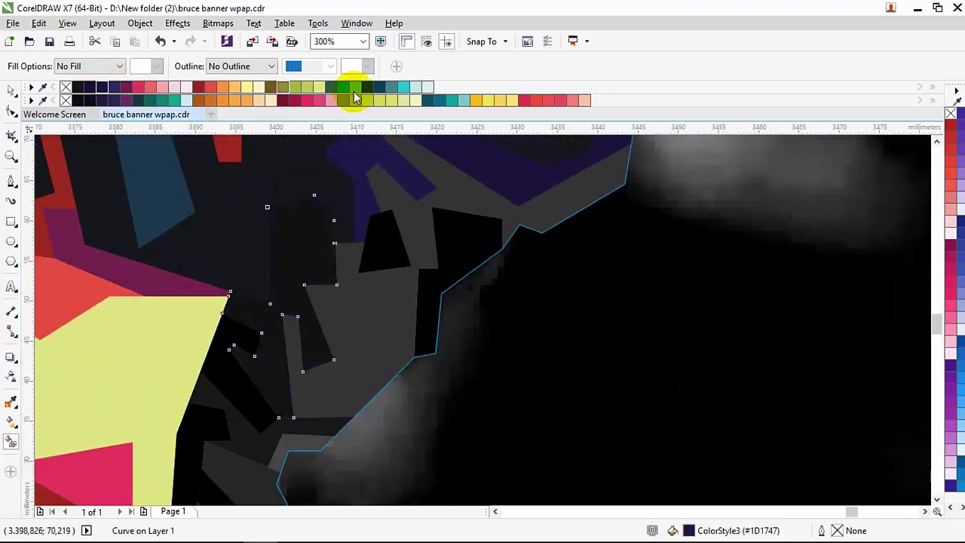
# Fill the dark shape at the sideburn below the jagged lock navy and the black facets along the face near-black
pyautogui.scroll(-3, 226, 226)
pyautogui.click(89, 86)
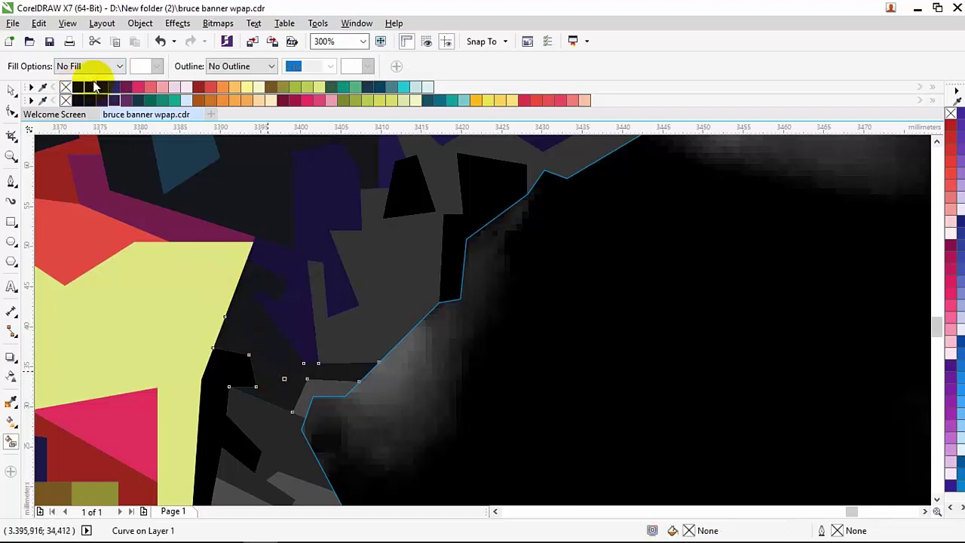
pyautogui.scroll(-3, 297, 222)
pyautogui.click(297, 222)
pyautogui.click(65, 87)
# Fill the sideburn lock's tip salmon, the facet above it ColorStyle11 dark red and the small grey facet above that coral
pyautogui.click(151, 89)
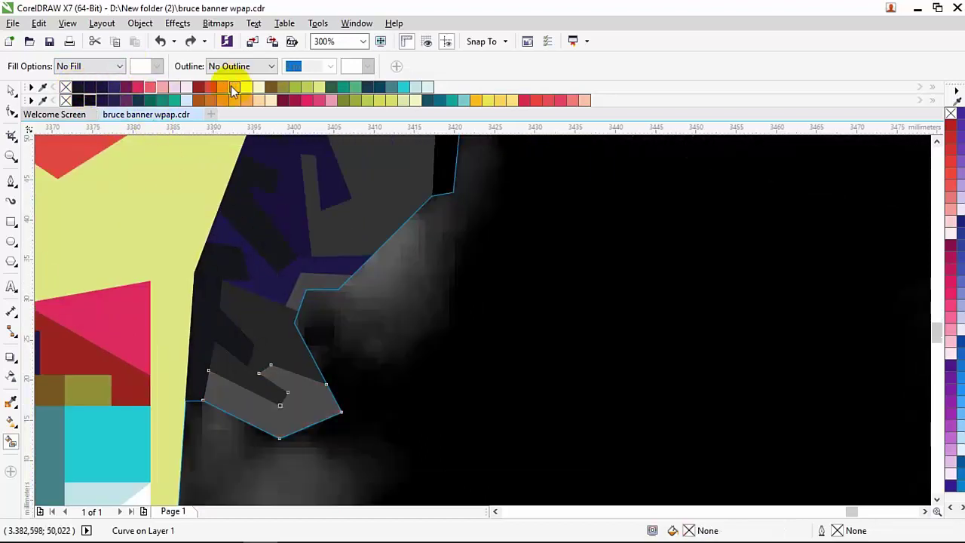
pyautogui.click(134, 87)
pyautogui.press('Tab')
pyautogui.click(198, 87)
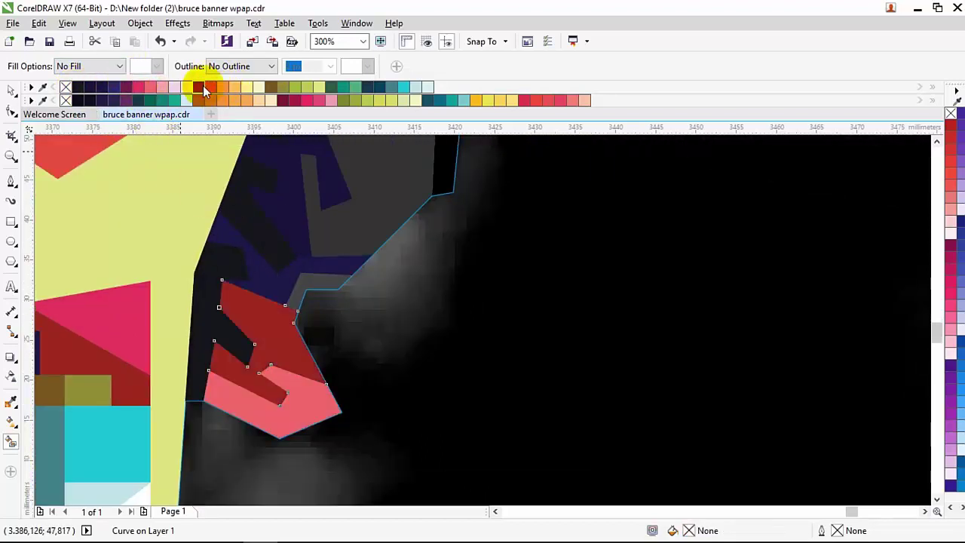
pyautogui.press('Tab')
# Fill the branching grey shape at the hair's lower outer edge indigo and its black facets ColorStyle1 (#15161A)
pyautogui.press('Tab')
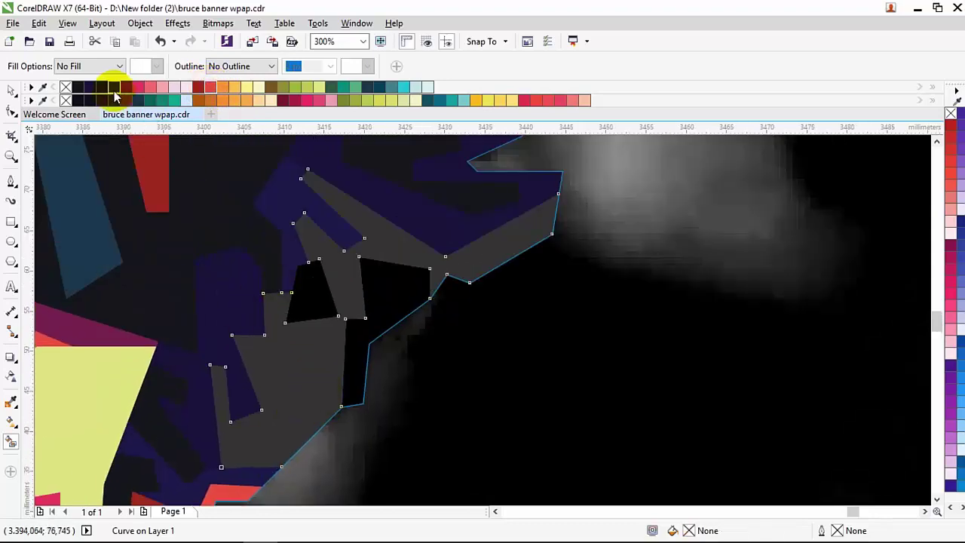
pyautogui.click(320, 281)
pyautogui.click(352, 307)
pyautogui.press('F4')
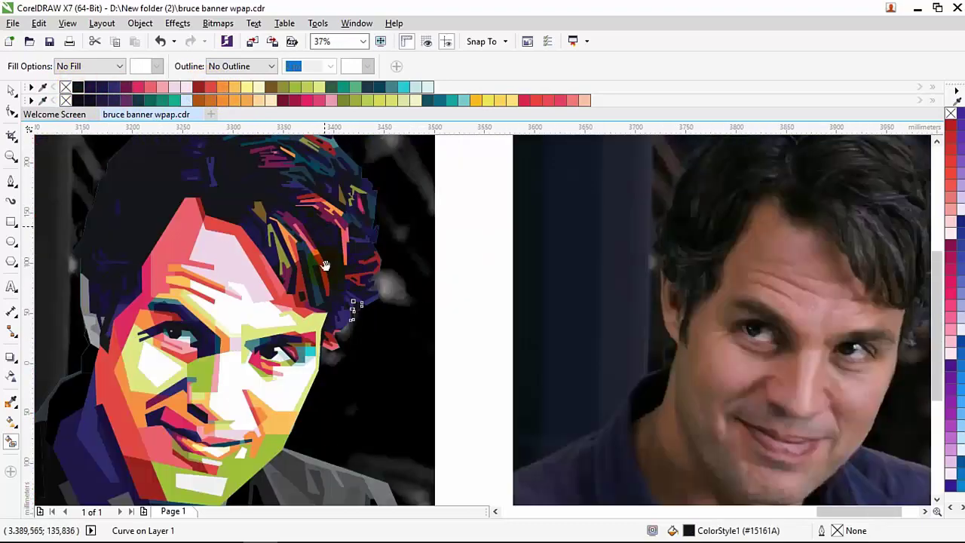
# Fill the ear's small triangle ColorStyle7 (#EB5F6A), its grey outer shape coral and the lighter lower facet orange
pyautogui.scroll(3, 321, 290)
pyautogui.press('F4')
pyautogui.press('Tab')
pyautogui.scroll(6, 173, 272)
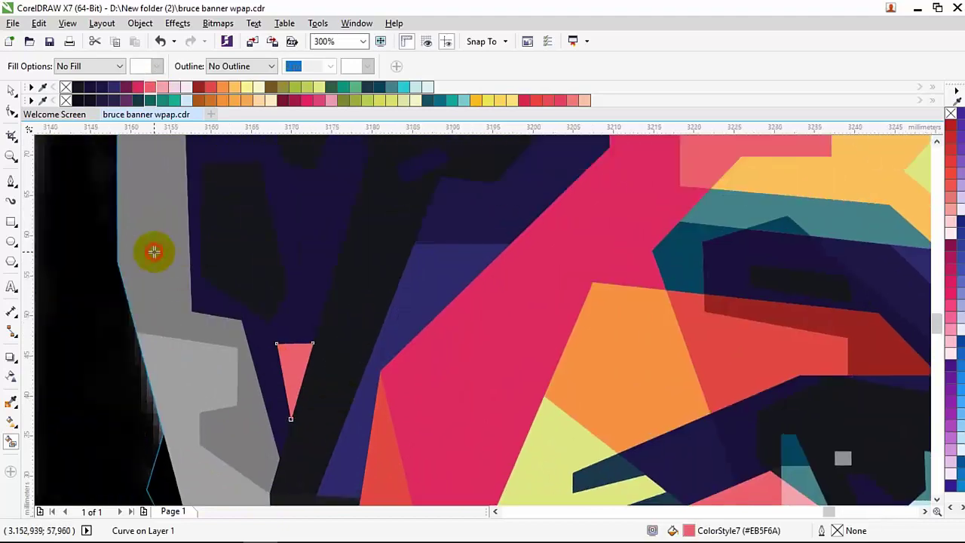
pyautogui.click(182, 337)
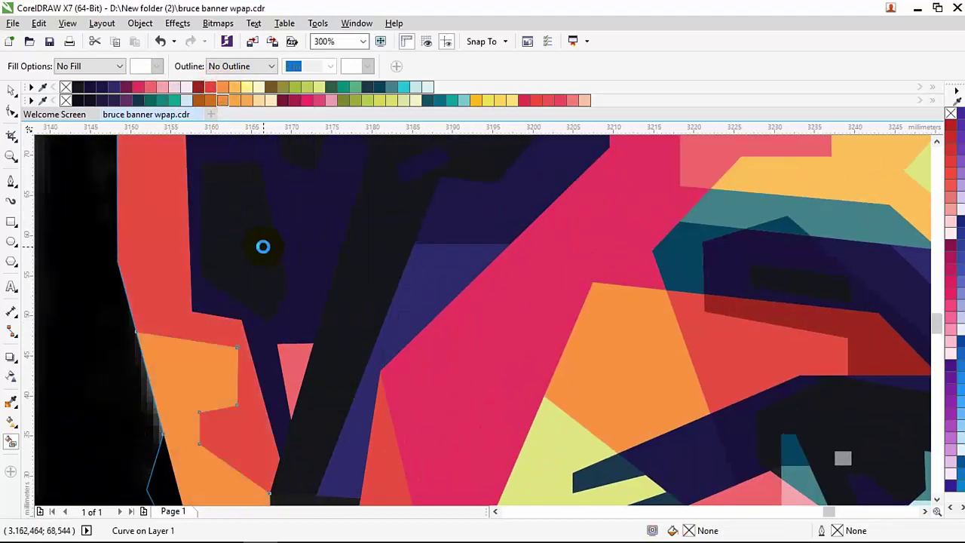
pyautogui.press('F4')
pyautogui.click(116, 287)
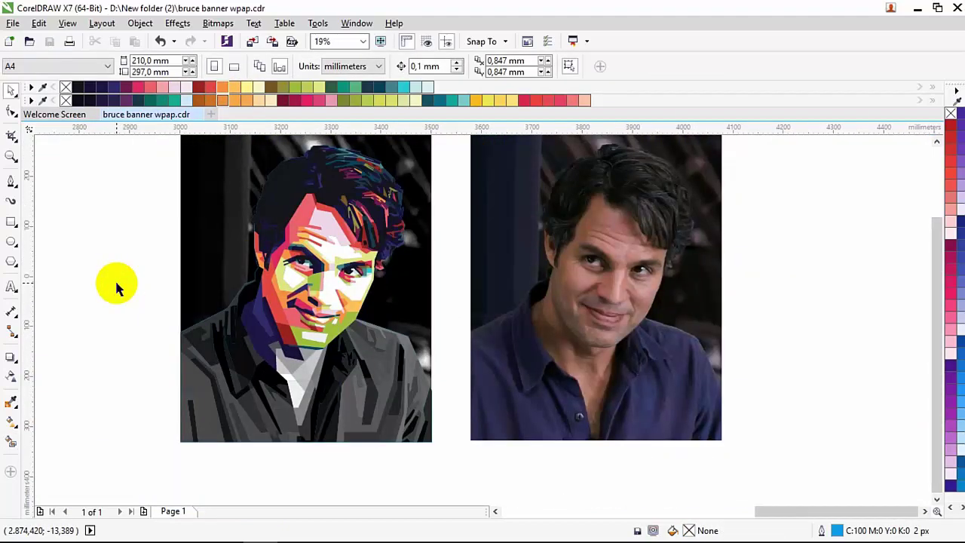
# Fill the small grey facet beside the neck shadow ColorStyle6 (#DE2960) and the grey neck facets under the chin salmon
pyautogui.scroll(5, 116, 278)
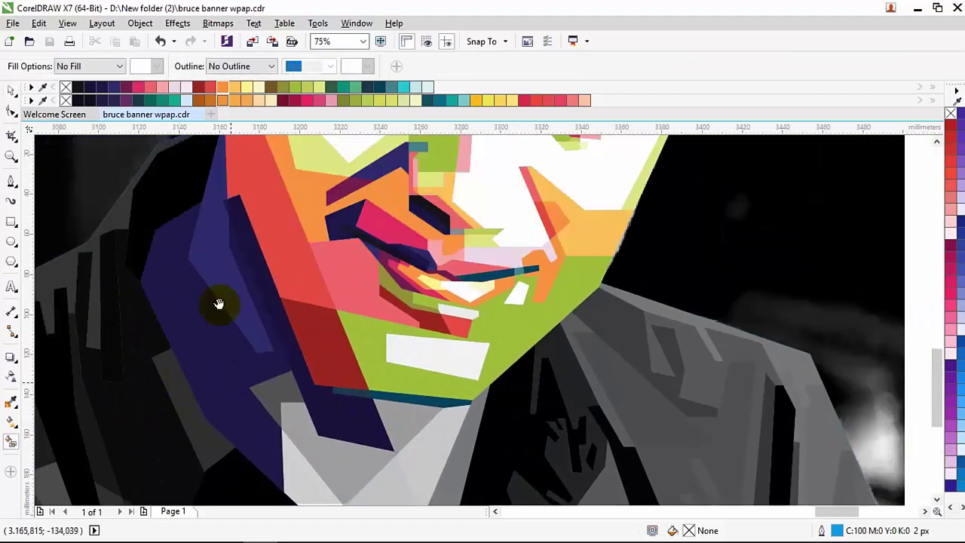
pyautogui.scroll(-2, 218, 303)
pyautogui.click(268, 306)
pyautogui.click(138, 88)
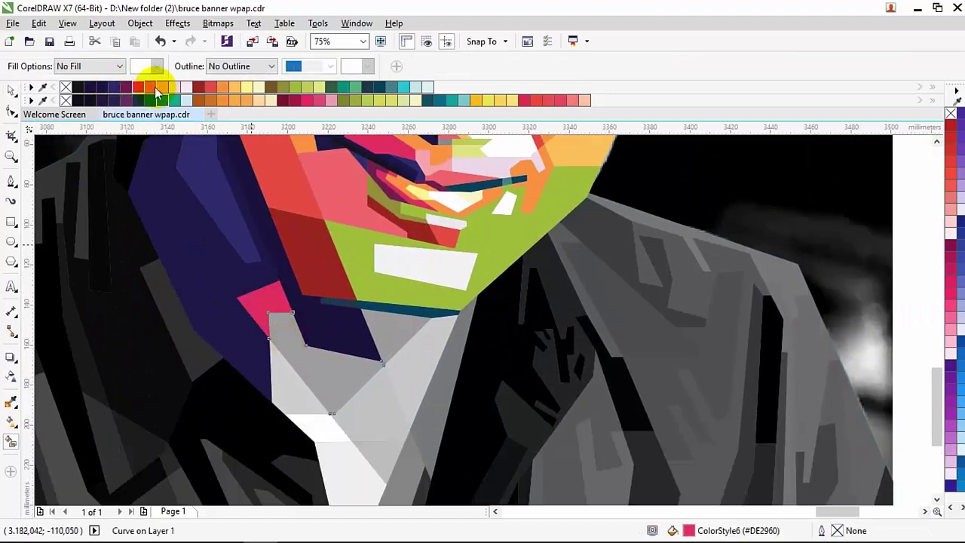
pyautogui.click(394, 308)
pyautogui.click(155, 86)
pyautogui.click(418, 342)
pyautogui.click(150, 87)
# Fill the two light grey facets on the neck's shirt-opening side pale yellow-green and light lime green
pyautogui.click(392, 324)
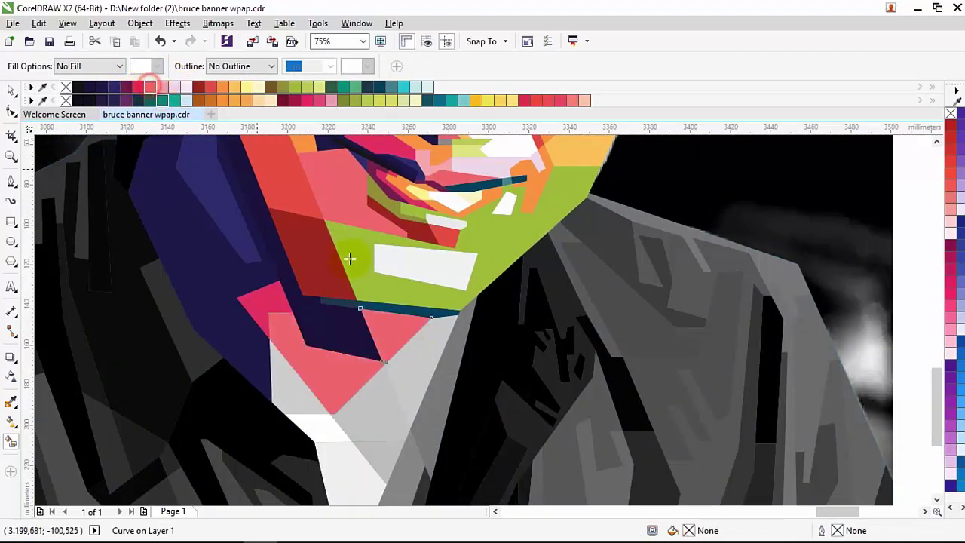
pyautogui.click(332, 88)
pyautogui.click(381, 410)
pyautogui.scroll(-2, 384, 348)
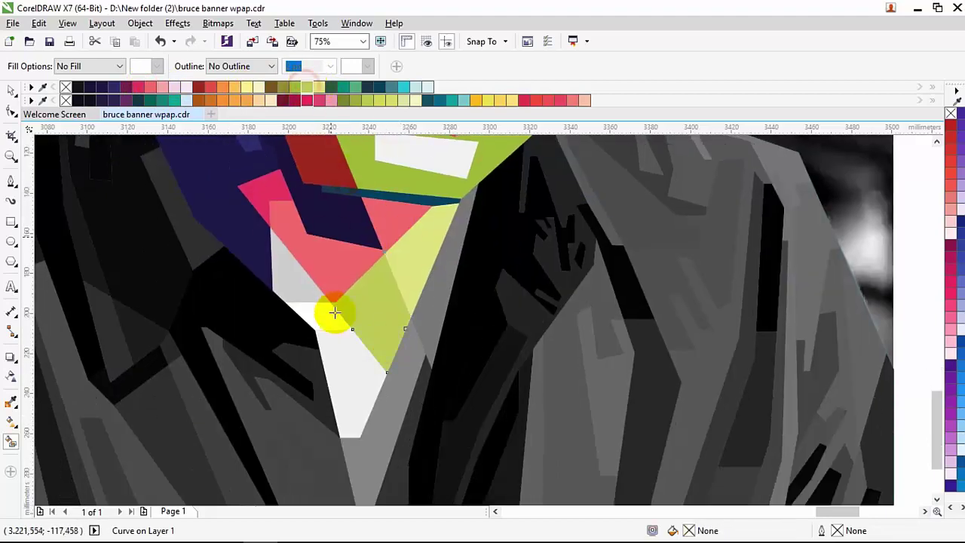
# Fill the white lower chest facet cream and the light grey facet beside the salmon neck shape light pink
pyautogui.click(181, 89)
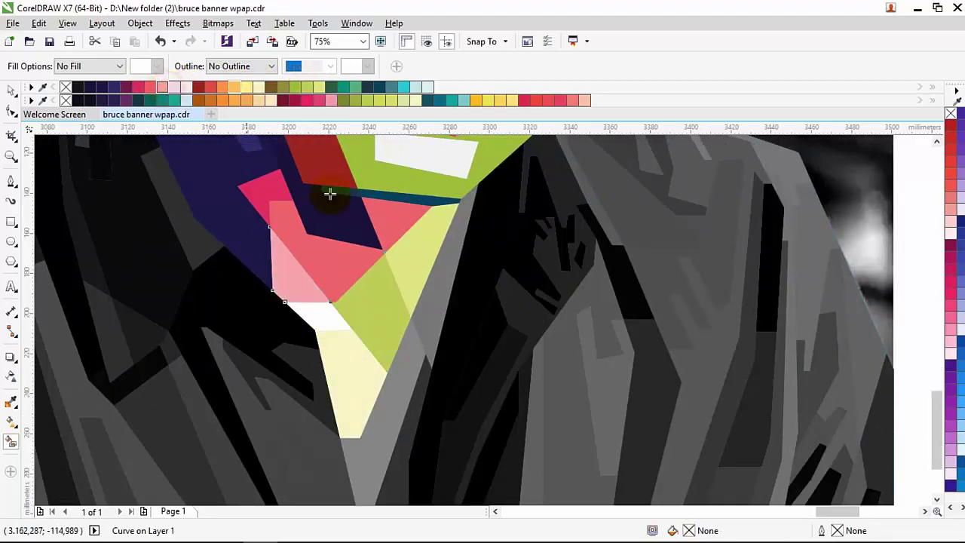
pyautogui.scroll(4, 399, 252)
pyautogui.click(322, 268)
pyautogui.scroll(-4, 498, 349)
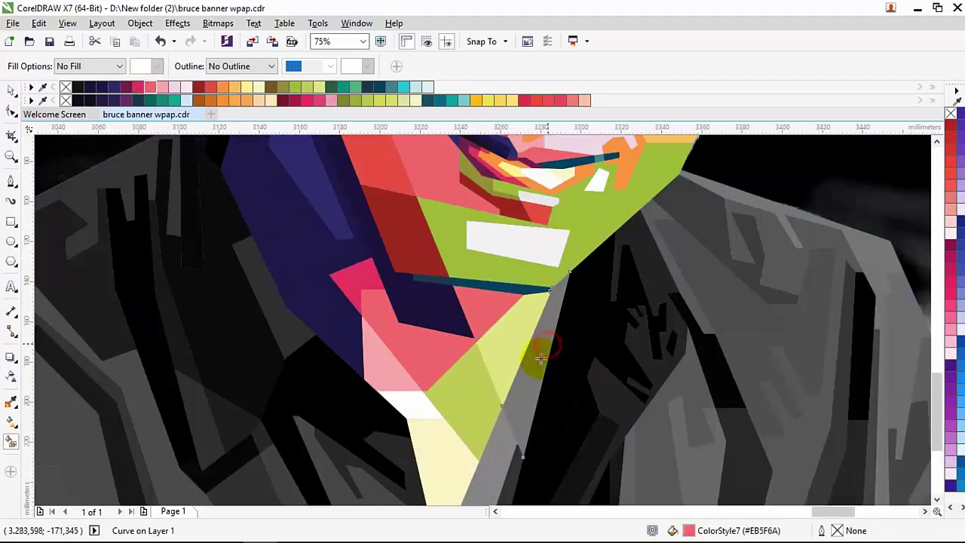
# Try ColorStyle12 (#E14642) and ColorStyle26 (#04445D) fills on the grey strips along the neck opening and undo them
pyautogui.click(464, 298)
pyautogui.click(212, 88)
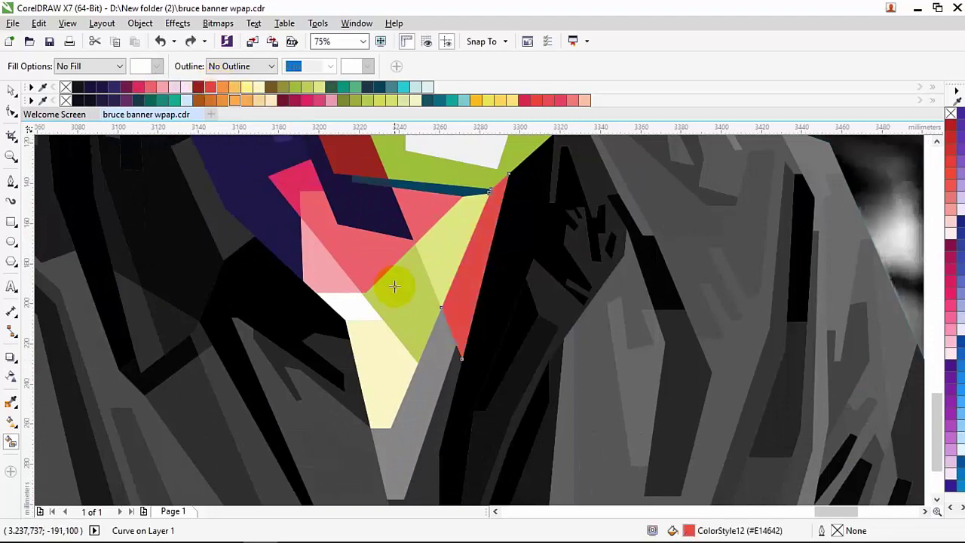
pyautogui.hotkey('ctrl', 'z')
pyautogui.hotkey('ctrl', 'z')
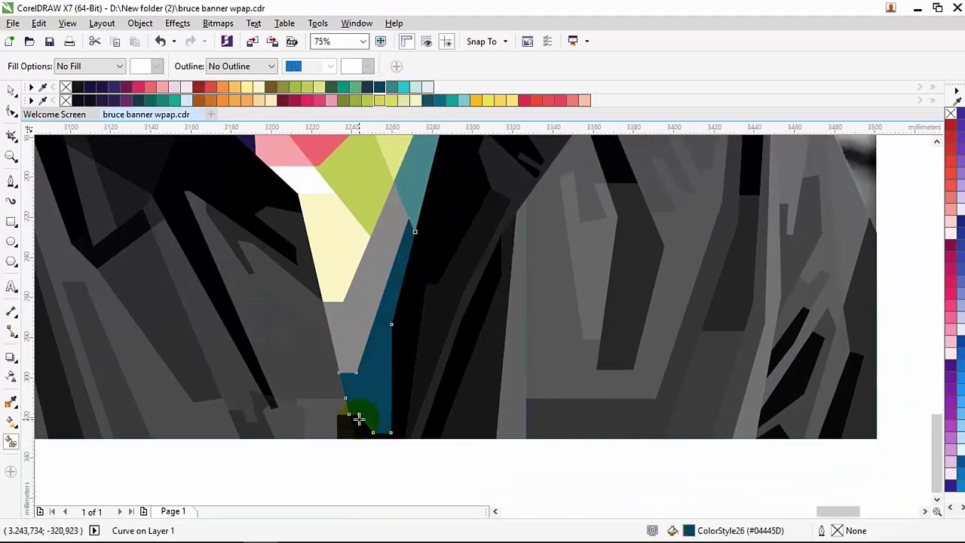
pyautogui.hotkey('ctrl', 'z')
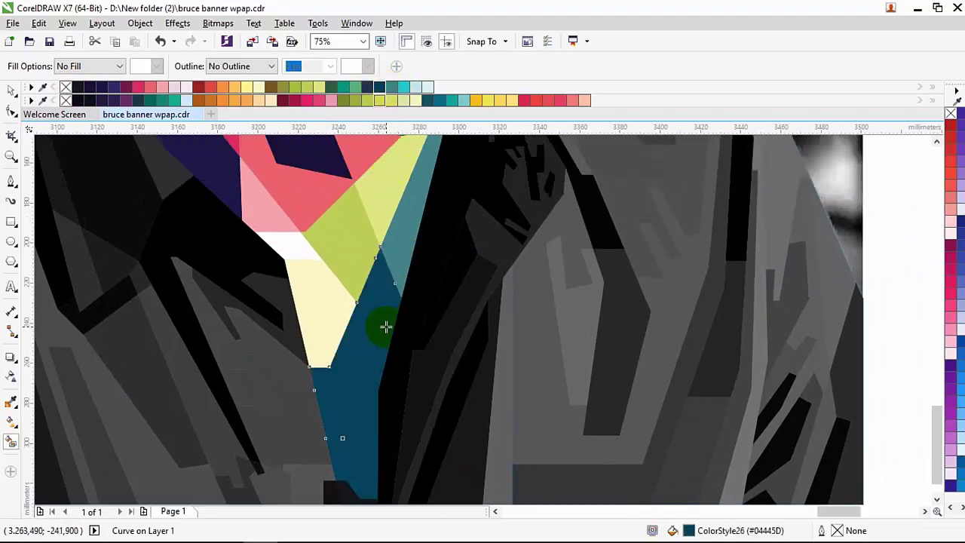
pyautogui.hotkey('ctrl', 'z')
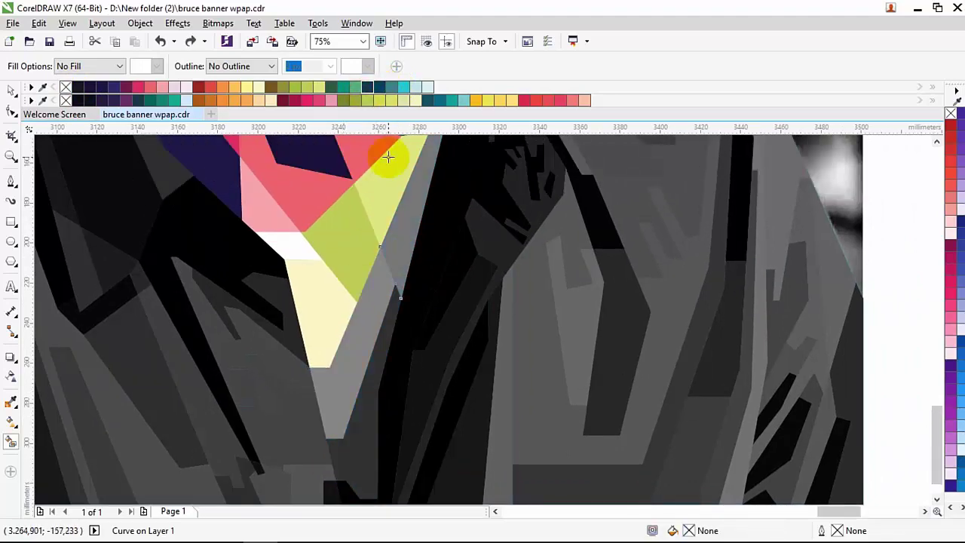
# Fill the grey V-shaped chest facet orange, the strip above it muted teal and the strip beside it dark teal
pyautogui.click(223, 87)
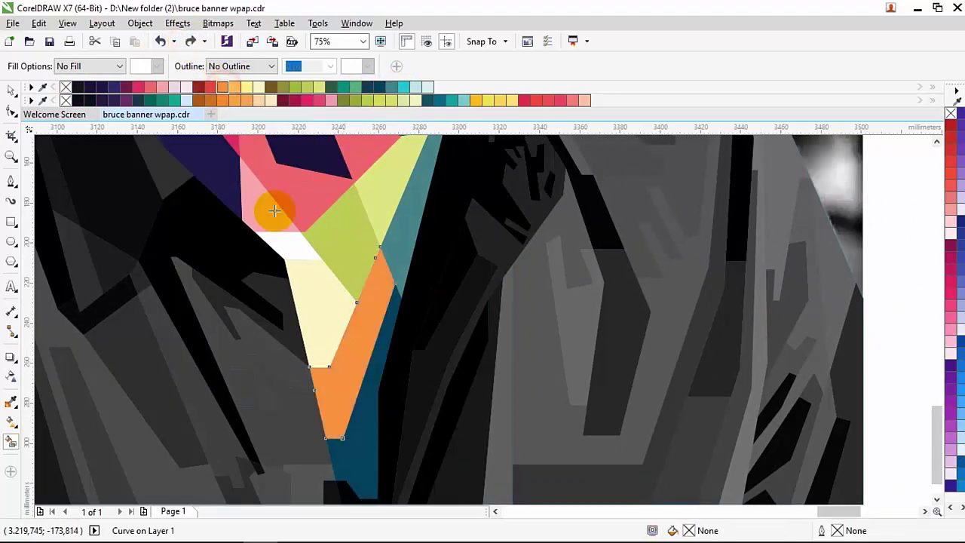
pyautogui.scroll(-5, 273, 209)
pyautogui.scroll(2, 324, 290)
pyautogui.click(344, 437)
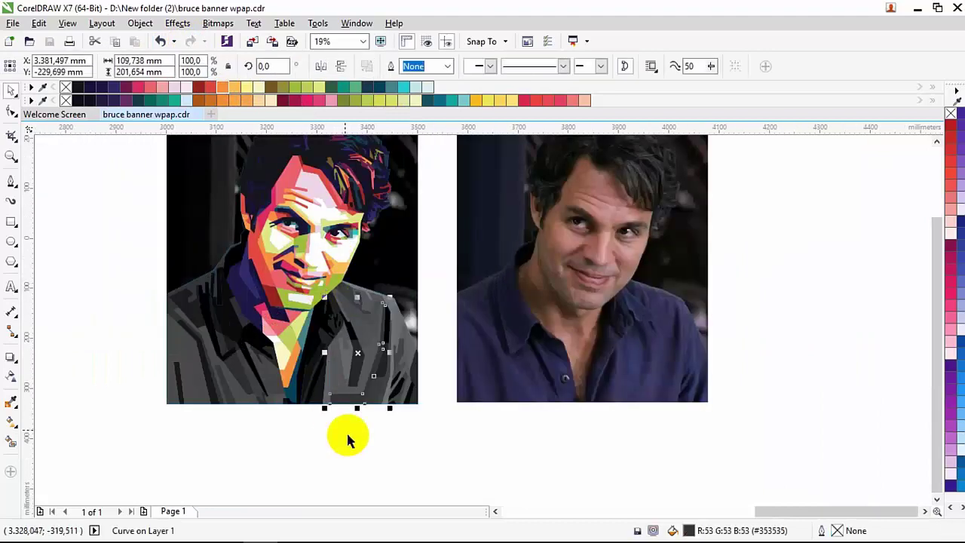
# Try ColorStyle1 (#15161A) and ColorStyle2 (#1B103B) fills on the black collar facets beneath the ear and undo them
pyautogui.scroll(2, 227, 243)
pyautogui.click(109, 113)
pyautogui.scroll(1, 271, 226)
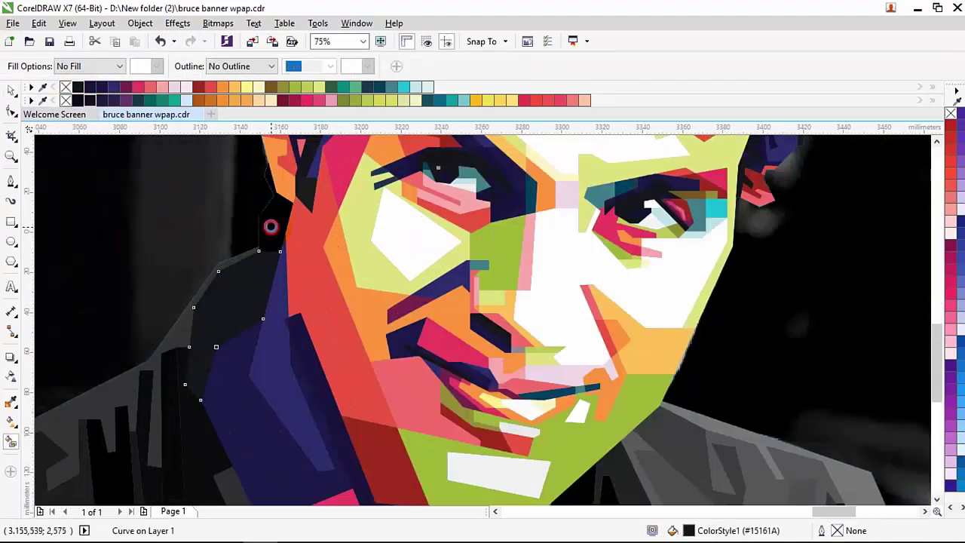
pyautogui.click(231, 280)
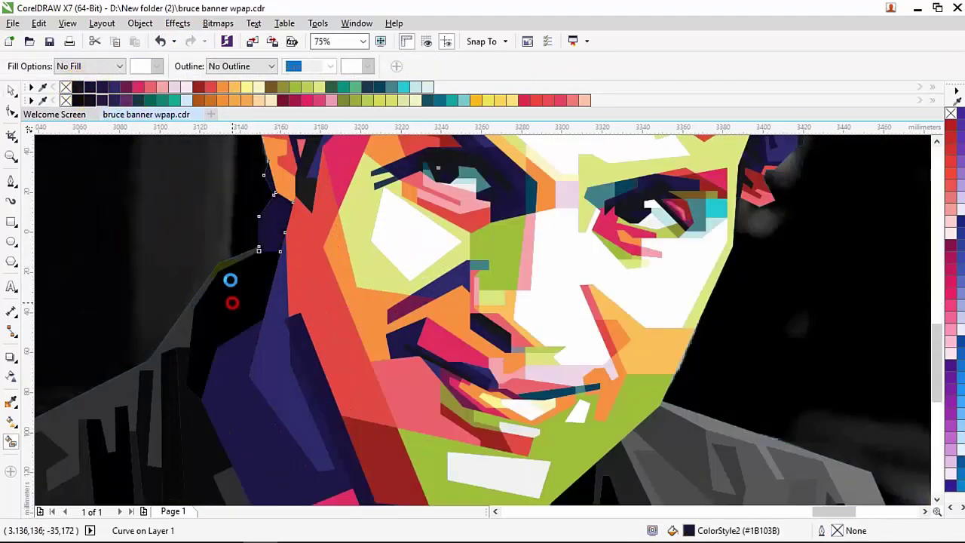
pyautogui.click(216, 279)
pyautogui.scroll(-1, 193, 319)
pyautogui.scroll(1, 193, 319)
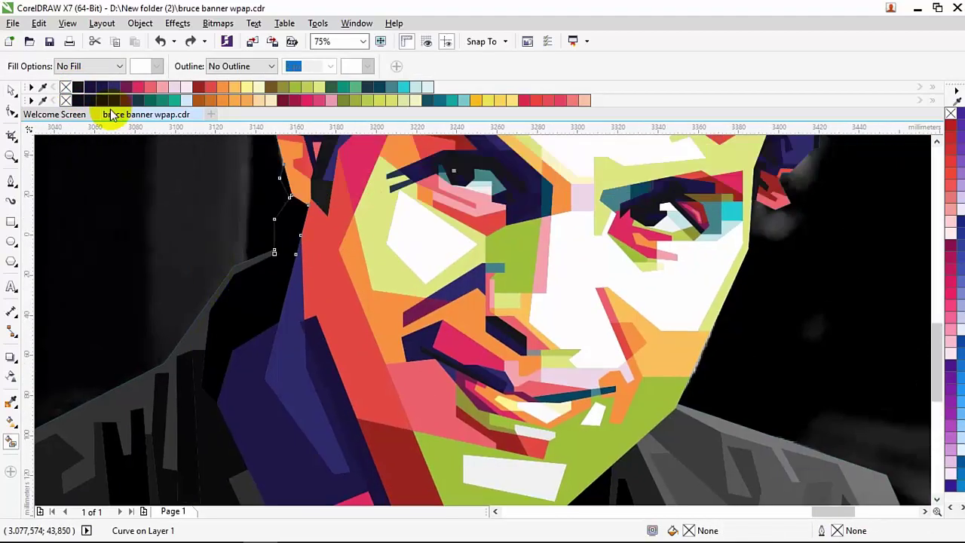
# Fill the black collar facet with custom near-black R17 G18 B20 (#111214) and return the fill option to No Fill
pyautogui.click(248, 291)
pyautogui.click(112, 66)
pyautogui.click(69, 91)
pyautogui.click(171, 172)
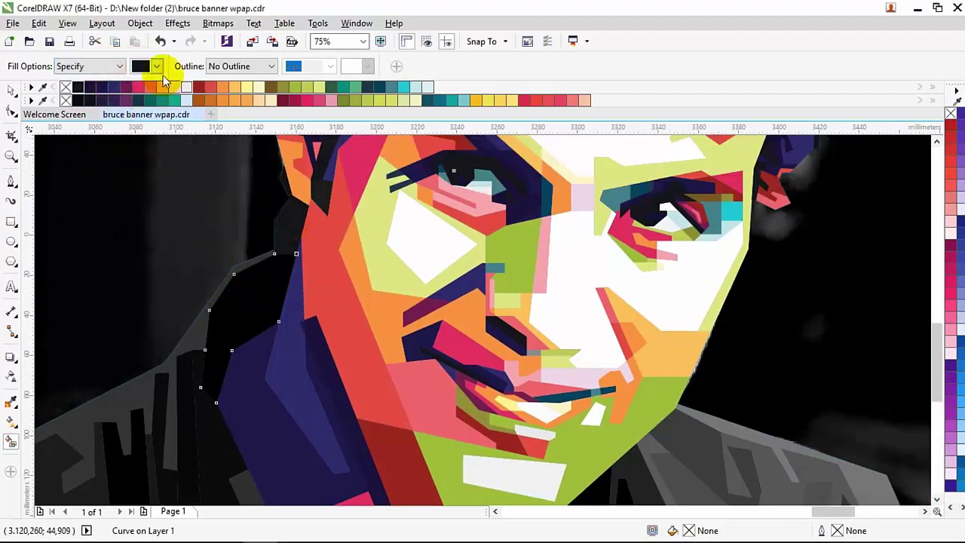
pyautogui.click(606, 415)
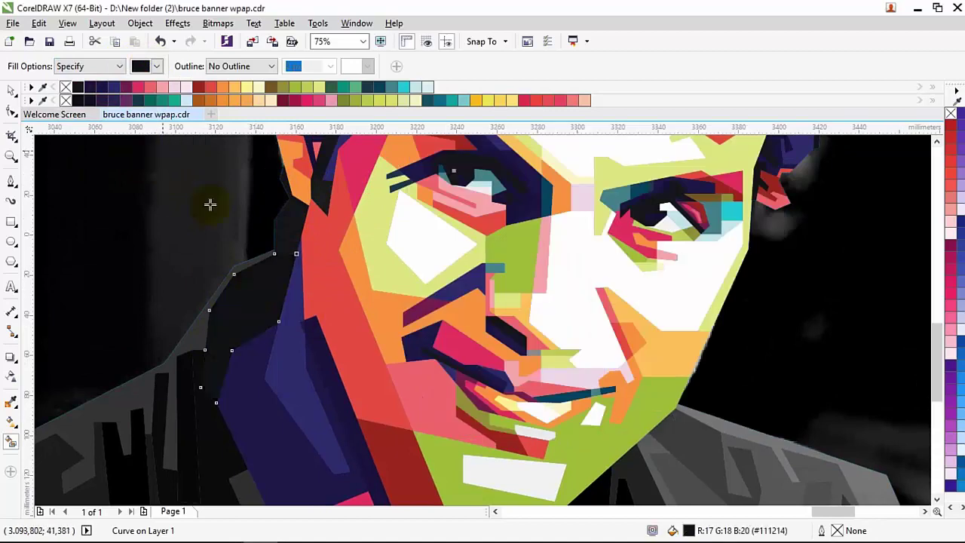
pyautogui.click(112, 66)
pyautogui.click(72, 79)
# Fill the large black shirt shape beside the collar navy and the grey outer shoulder edge plum
pyautogui.scroll(-3, 218, 334)
pyautogui.scroll(-2, 218, 335)
pyautogui.scroll(1, 209, 194)
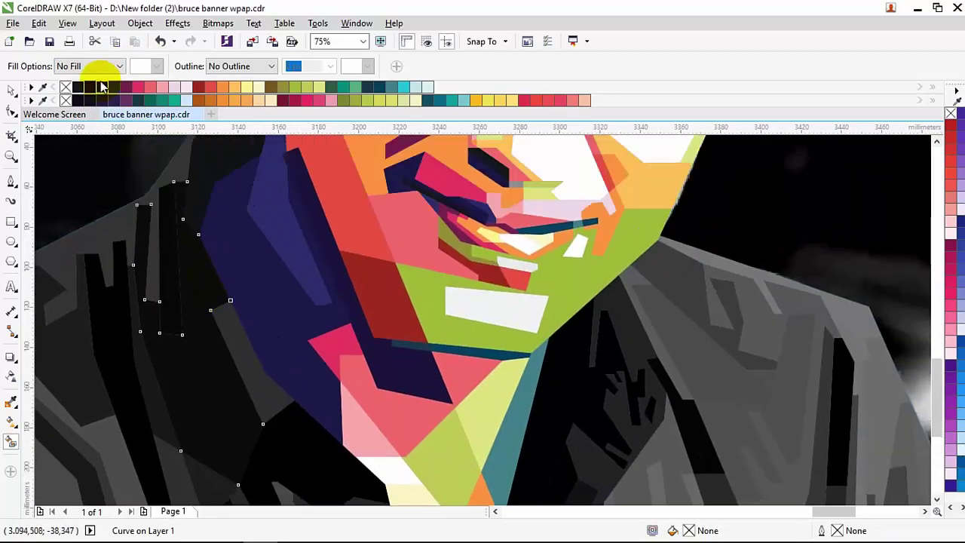
pyautogui.click(166, 214)
pyautogui.click(148, 205)
pyautogui.hscroll(-2, 144, 188)
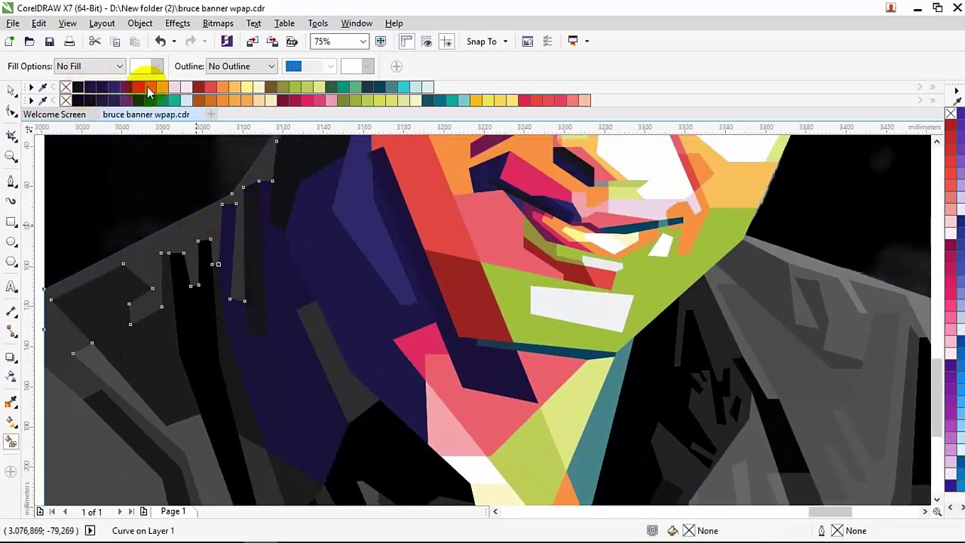
pyautogui.click(196, 322)
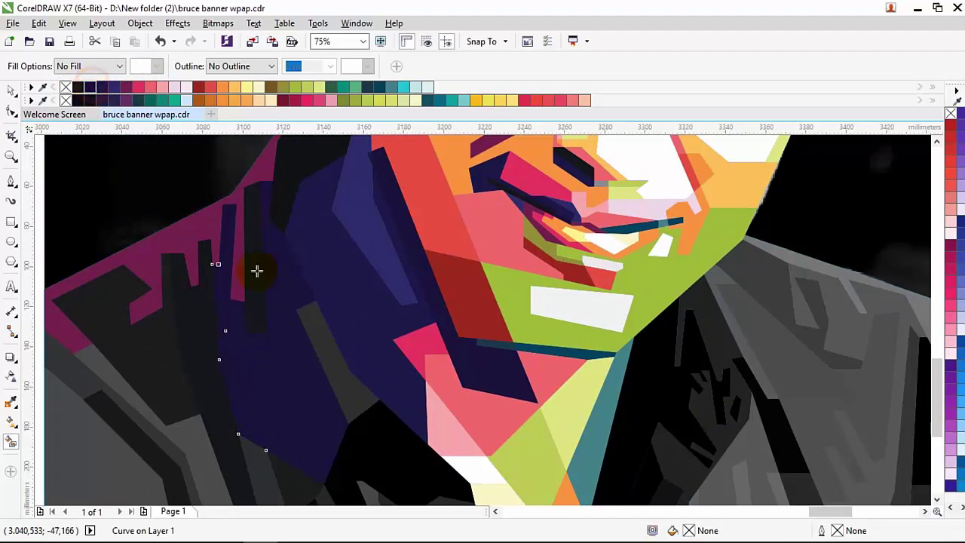
# Fill the dark shoulder panel navy, the long shirt fold below it coral and the strip along its outer side ColorStyle11 (#9A2221)
pyautogui.scroll(-3, 256, 270)
pyautogui.hscroll(1, 226, 226)
pyautogui.scroll(-4, 164, 334)
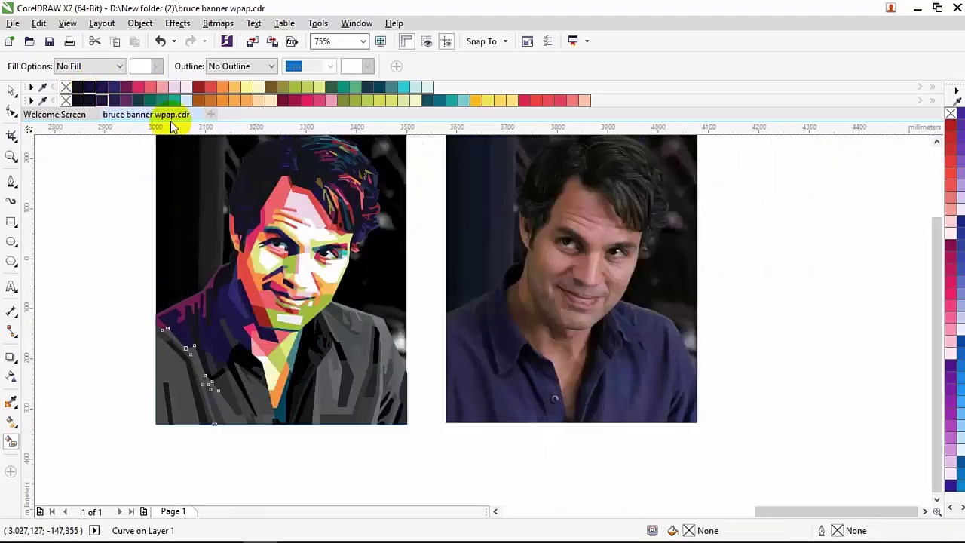
pyautogui.scroll(2, 198, 399)
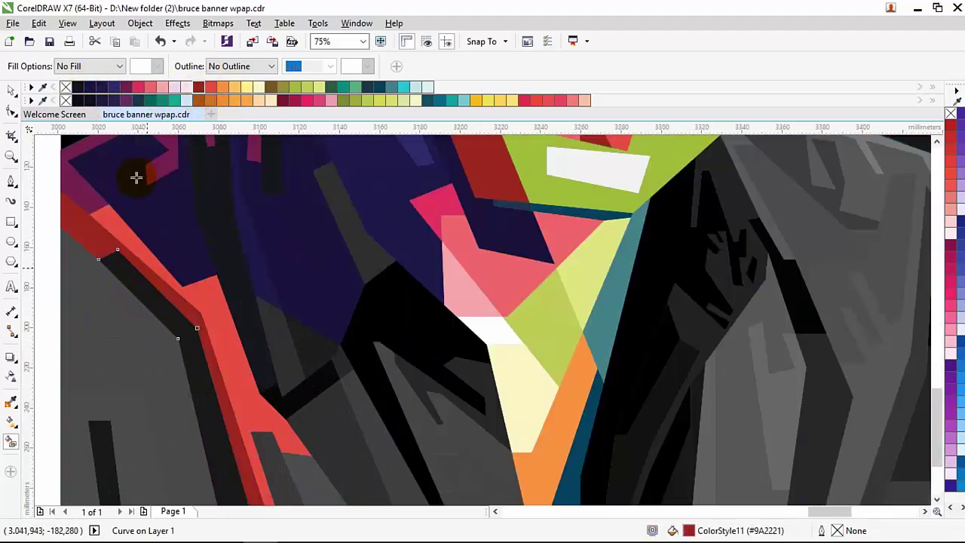
pyautogui.scroll(-3, 125, 347)
# Fill the grey sleeve panel ColorStyle6 (#DE2960), the lower sleeve facet plum and its narrow stripe ColorStyle1 (#15161A)
pyautogui.click(141, 86)
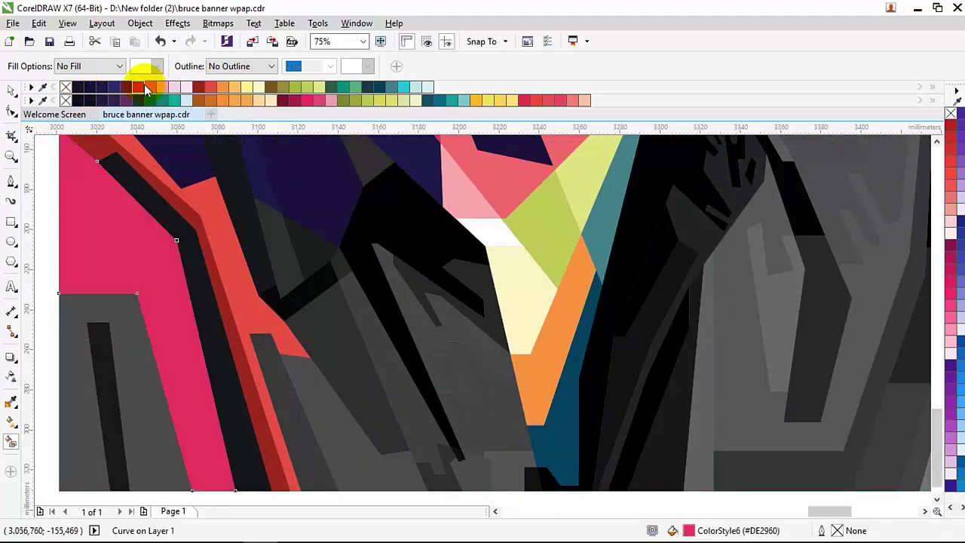
pyautogui.hotkey('ctrl', 'z')
pyautogui.click(136, 86)
pyautogui.click(98, 328)
pyautogui.scroll(-1, 194, 323)
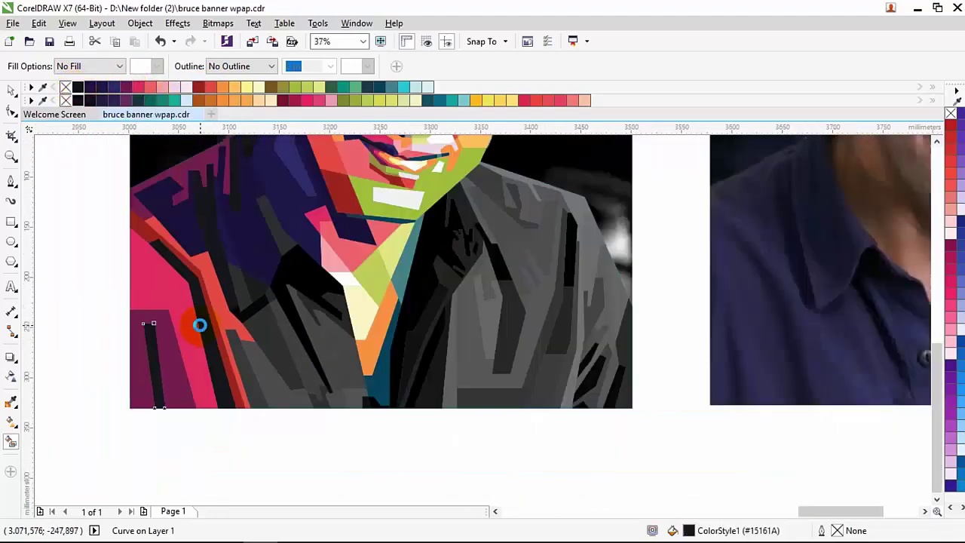
# Fill the grey shirt facet beside the lower dark red strip olive brown and the adjoining facet above it dark teal
pyautogui.scroll(1, 224, 328)
pyautogui.click(213, 96)
pyautogui.scroll(-1, 263, 312)
pyautogui.scroll(1, 226, 226)
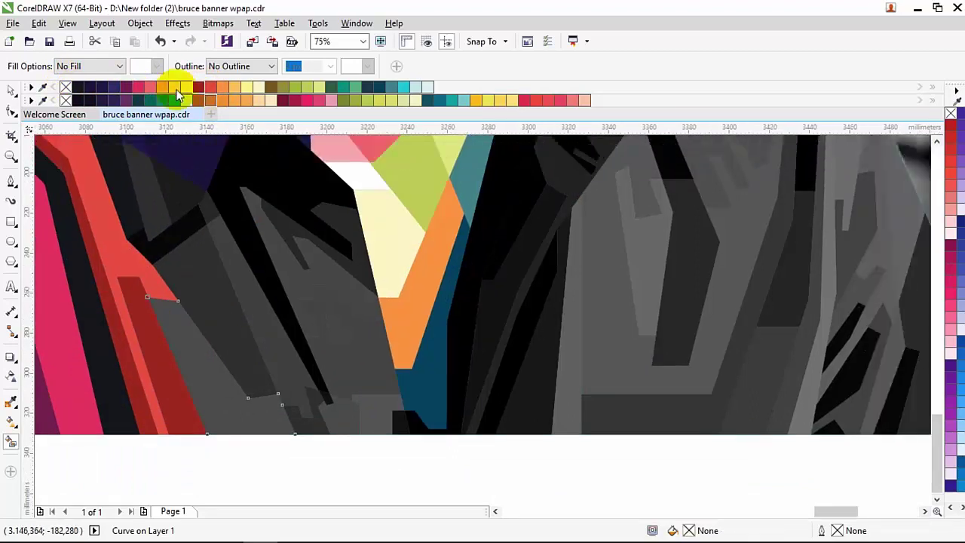
pyautogui.click(281, 89)
pyautogui.click(200, 270)
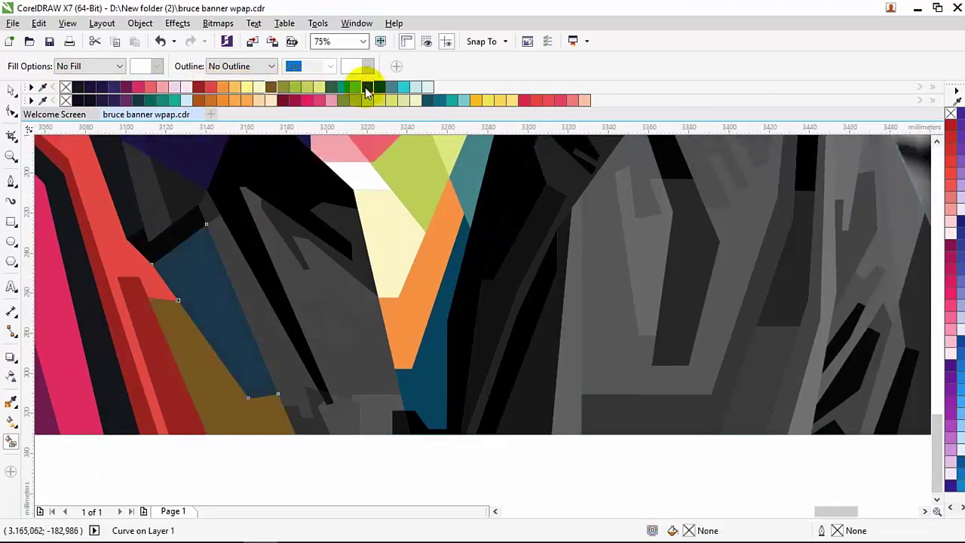
# Color the small facets around the navy shoulder panel, using indigo for the fold, near-black for the band beneath and plum for the upper grey sliver
pyautogui.moveTo(151, 185); pyautogui.dragTo(178, 320)
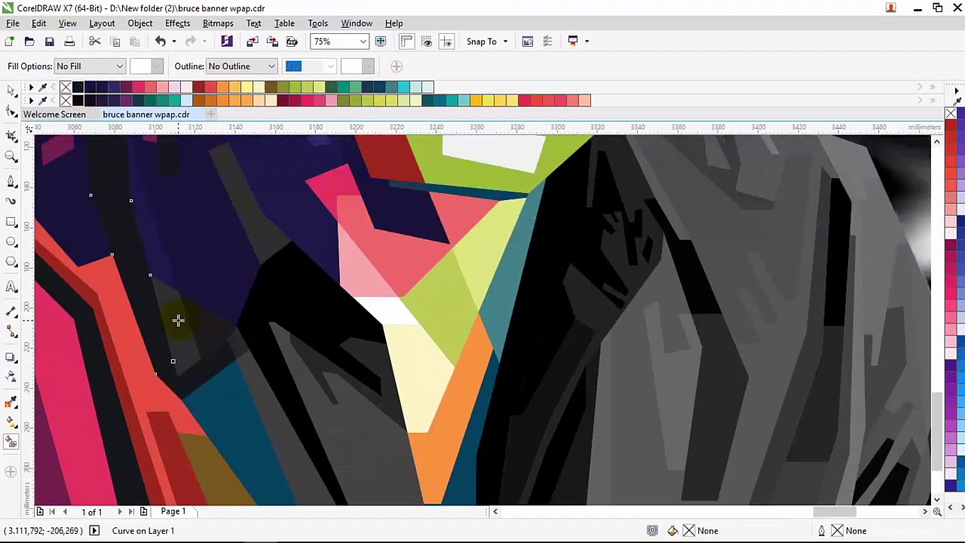
pyautogui.click(112, 97)
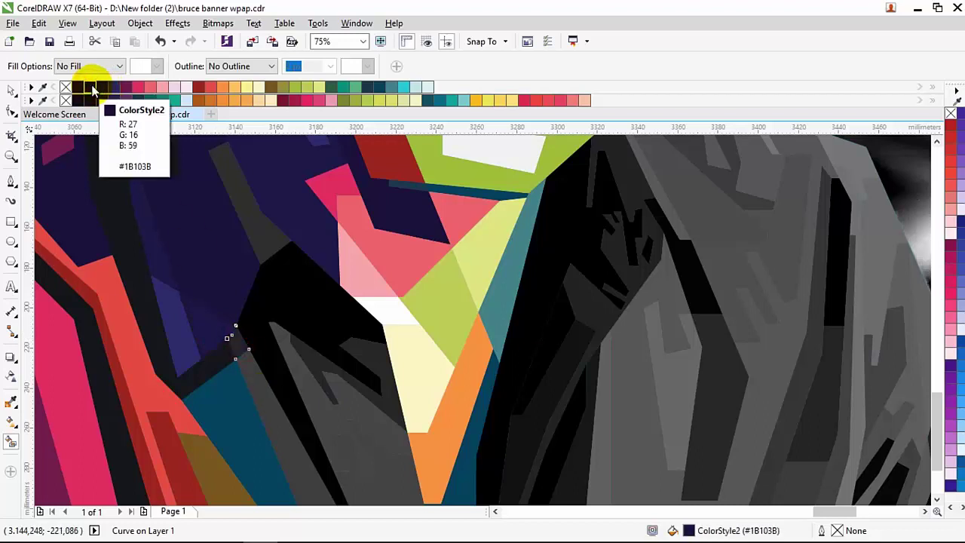
pyautogui.click(71, 95)
pyautogui.click(226, 179)
# Fill the jagged shirt facet under the near-black collar shadow navy and the large grey panel below it ColorStyle11 (#9A2221)
pyautogui.moveTo(324, 279); pyautogui.dragTo(240, 184)
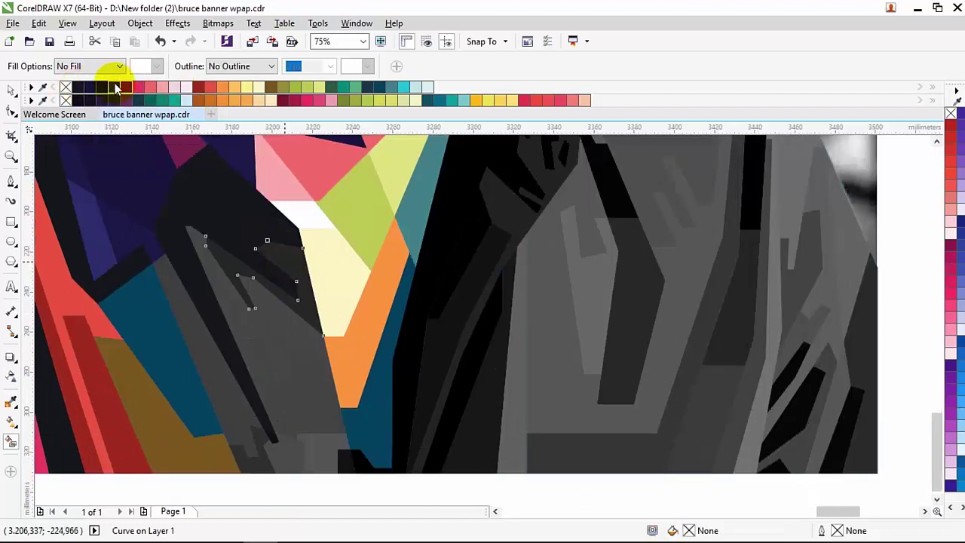
pyautogui.click(104, 89)
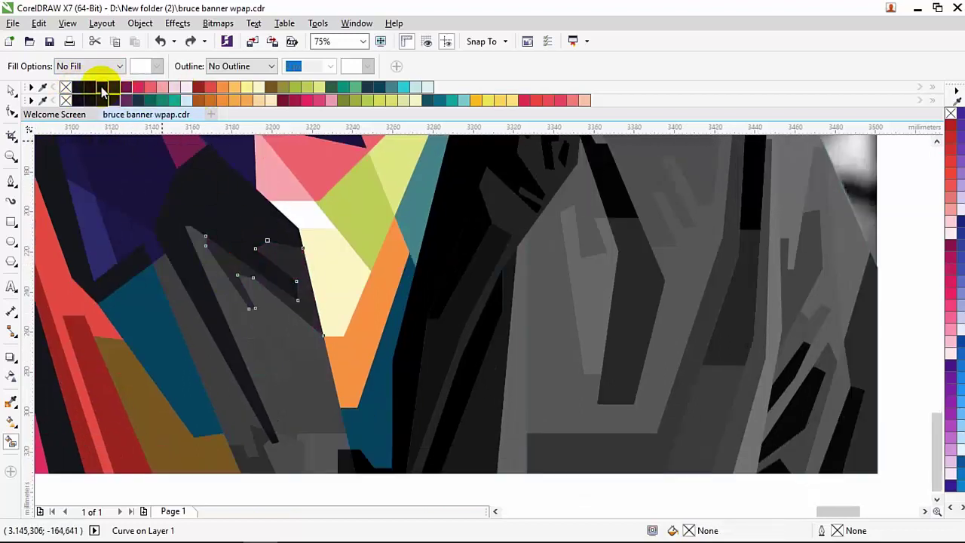
pyautogui.click(220, 88)
pyautogui.moveTo(255, 215); pyautogui.dragTo(235, 137)
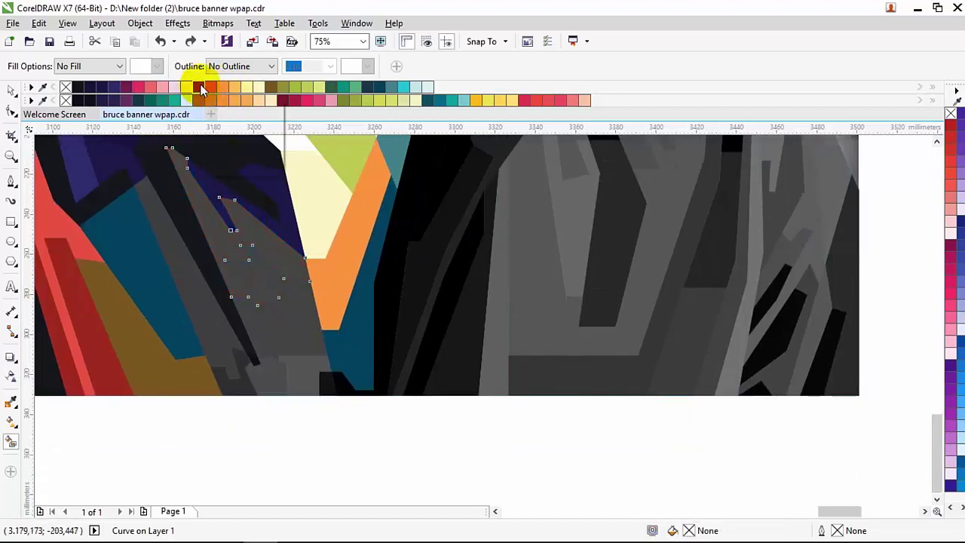
pyautogui.click(199, 88)
# Fill the long fold beside the dark red panel ColorStyle5 (#711A4D) and the small facets at its foot navy, ColorStyle4 (#2E296C) and pink
pyautogui.moveTo(179, 235); pyautogui.dragTo(205, 304)
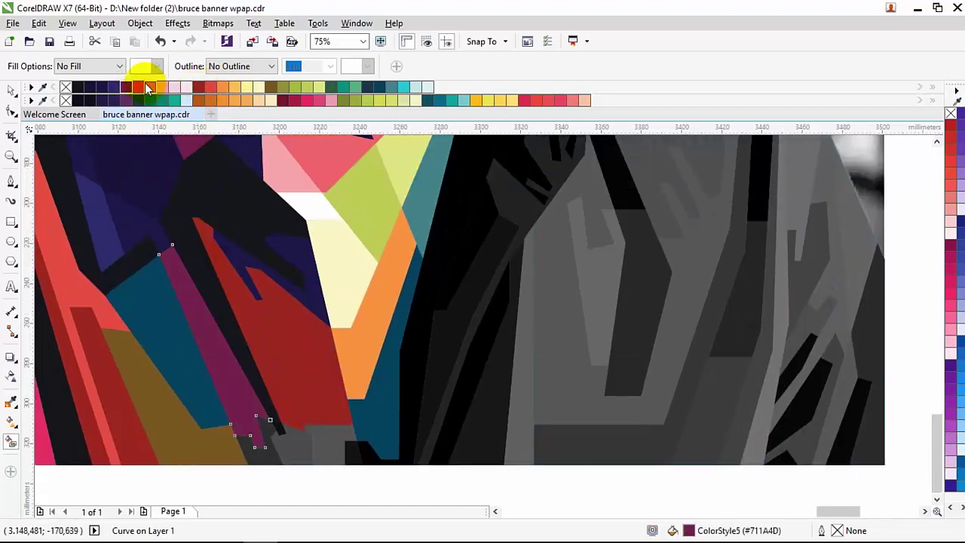
pyautogui.moveTo(264, 383); pyautogui.dragTo(232, 300)
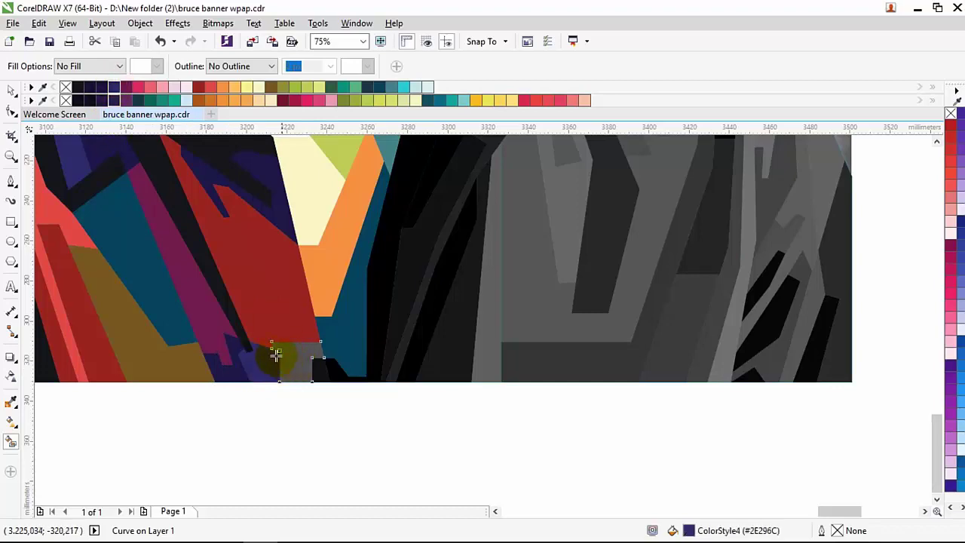
pyautogui.scroll(4, 276, 354)
pyautogui.moveTo(257, 198); pyautogui.dragTo(469, 327)
pyautogui.scroll(-2, 470, 327)
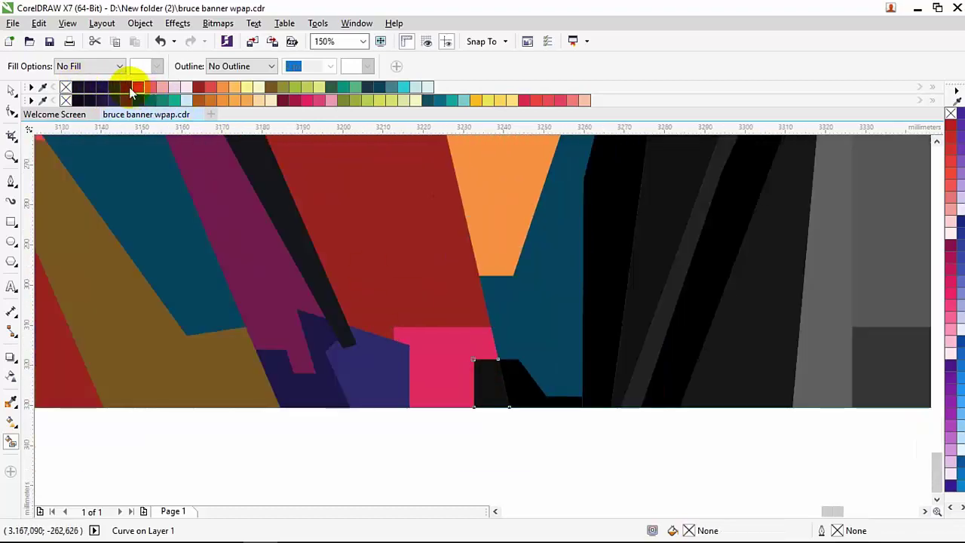
pyautogui.scroll(-2, 351, 244)
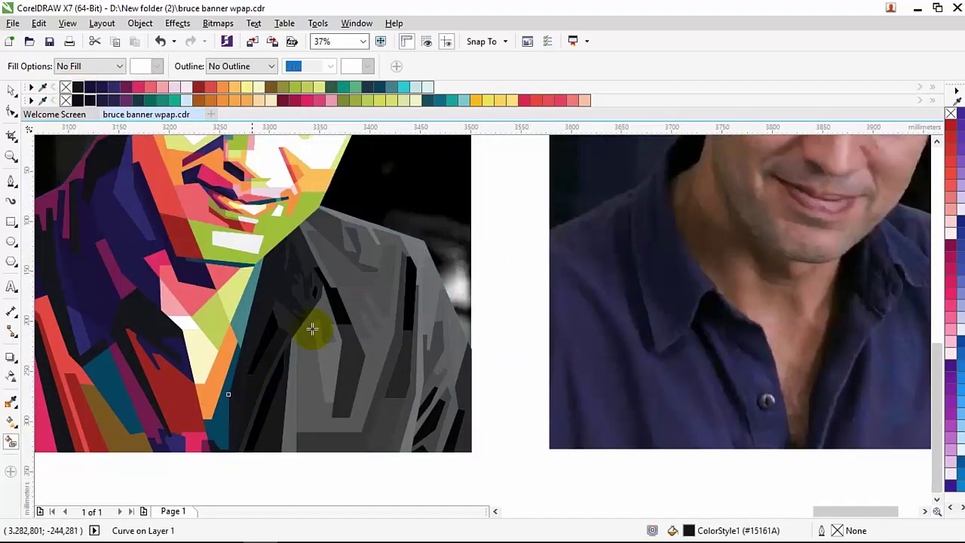
# Fill the folds along the opposite shirt front navy and the creased collar shape with its thin strip plum, keeping its black creases ColorStyle1 (#15161A)
pyautogui.scroll(1, 312, 327)
pyautogui.click(249, 285)
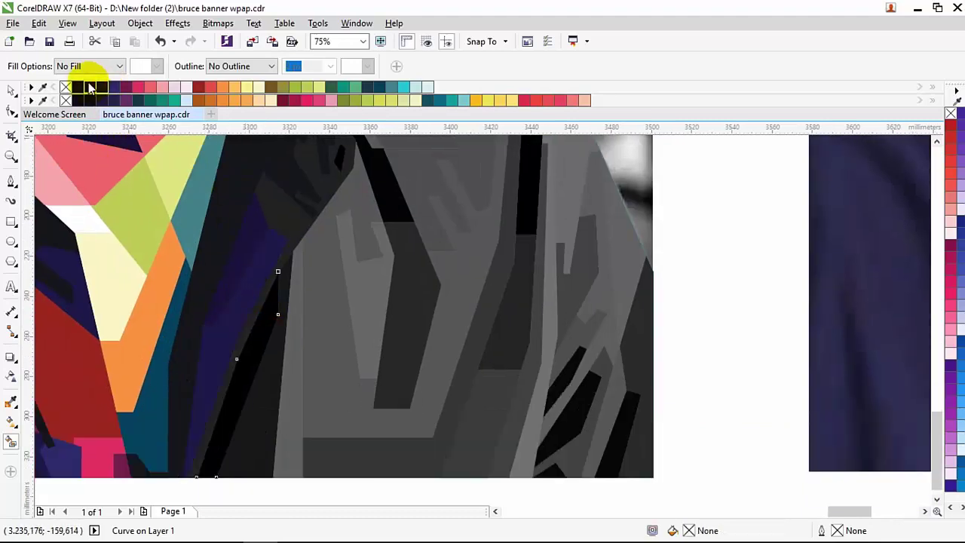
pyautogui.click(90, 87)
pyautogui.moveTo(277, 249); pyautogui.dragTo(244, 324)
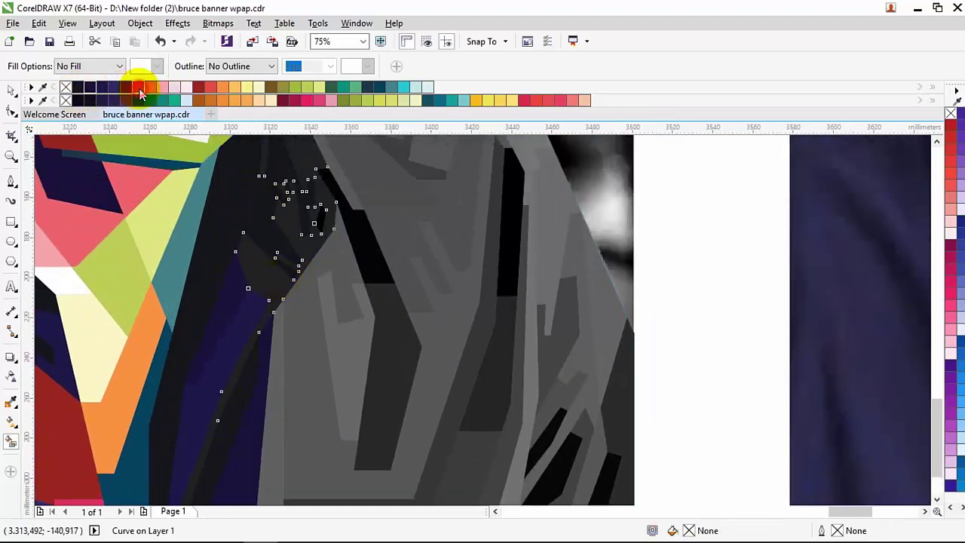
pyautogui.click(138, 87)
pyautogui.click(322, 214)
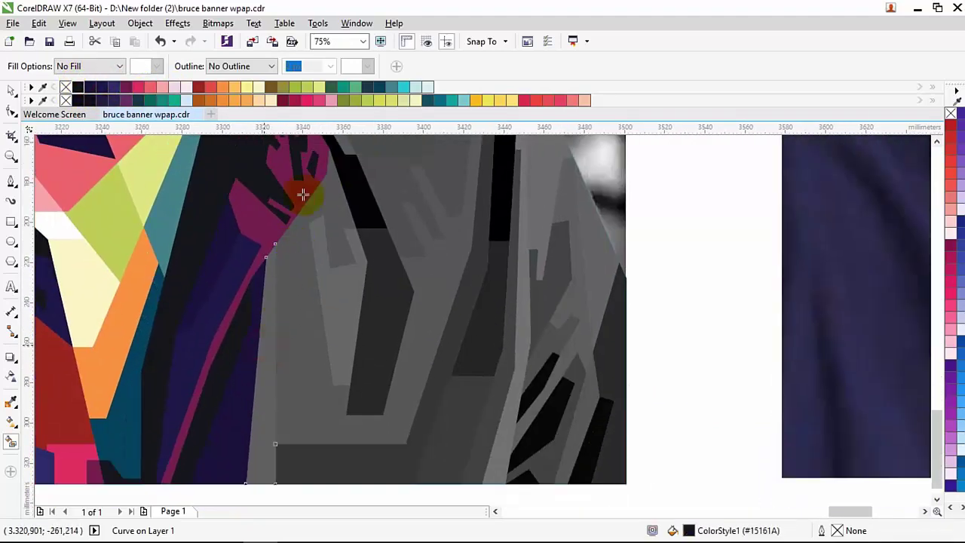
# Fill the tall strip beside the shirt opening orange, the black chest fold near-black and the fold below it navy
pyautogui.click(234, 88)
pyautogui.click(291, 286)
pyautogui.click(210, 87)
pyautogui.hotkey('ctrl', 'z')
pyautogui.click(351, 179)
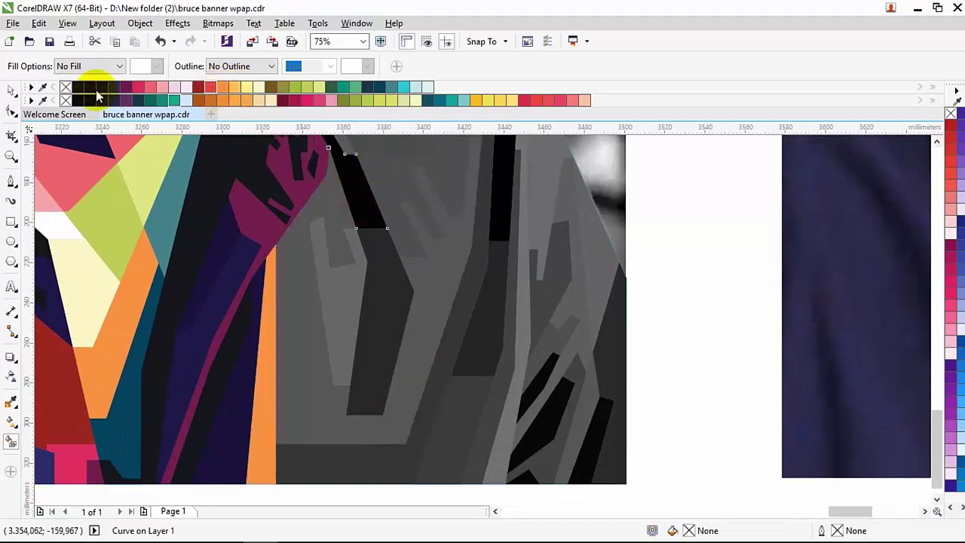
pyautogui.click(100, 87)
# Fill the wide grey chest panel around the navy fold ColorStyle12 (#E14642) and its inner facet orange
pyautogui.click(291, 230)
pyautogui.click(208, 88)
pyautogui.click(200, 88)
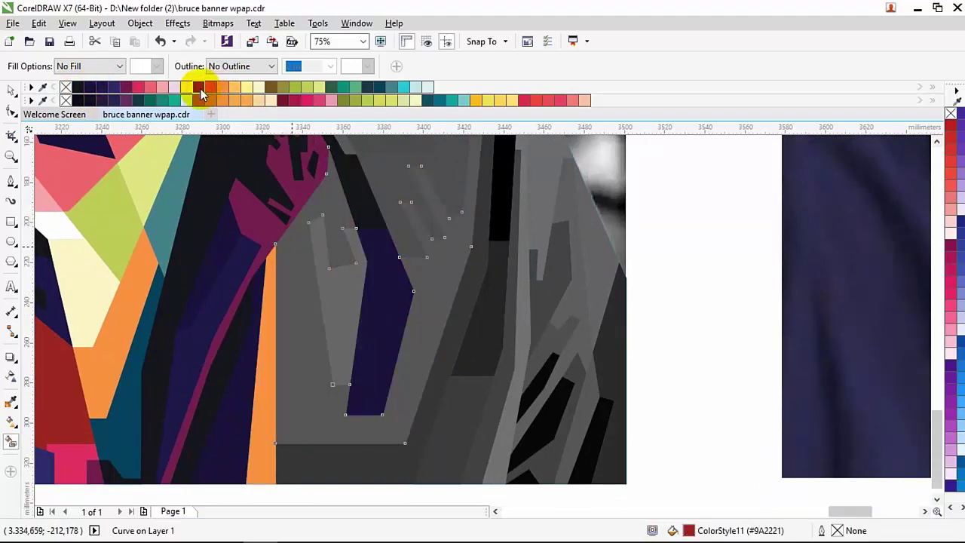
pyautogui.click(216, 89)
pyautogui.scroll(3, 340, 327)
# Fill the upper chest panel ColorStyle5 (#711A4D), the large triangular facet above it pink and the strip along that triangle ColorStyle7 (#EB5F6A)
pyautogui.click(340, 327)
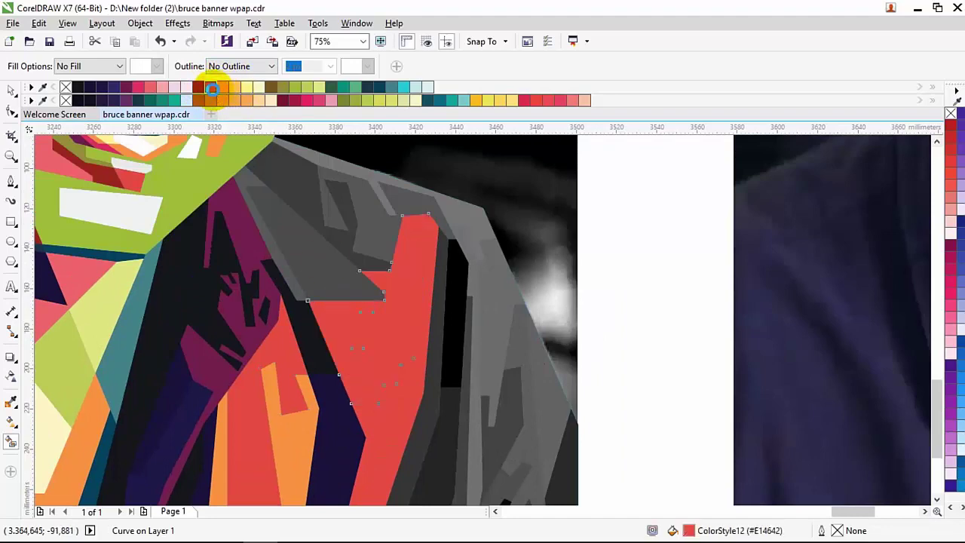
pyautogui.click(138, 88)
pyautogui.click(126, 87)
pyautogui.scroll(-3, 295, 244)
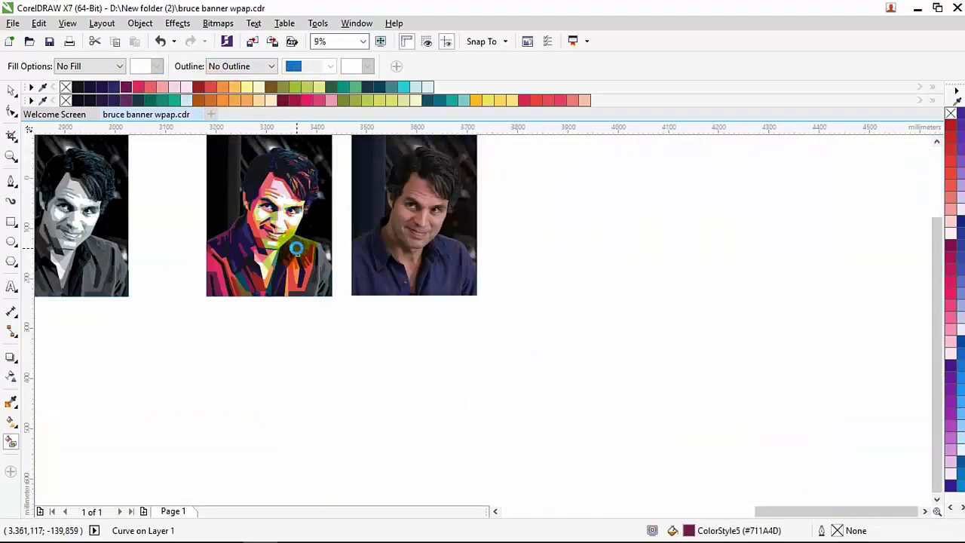
pyautogui.scroll(4, 321, 357)
pyautogui.scroll(3, 322, 358)
pyautogui.click(138, 87)
# Fill the dark shoulder facet beside the neck dark red, the neighbouring lighter facets coral and the outer shoulder edge orange
pyautogui.click(304, 246)
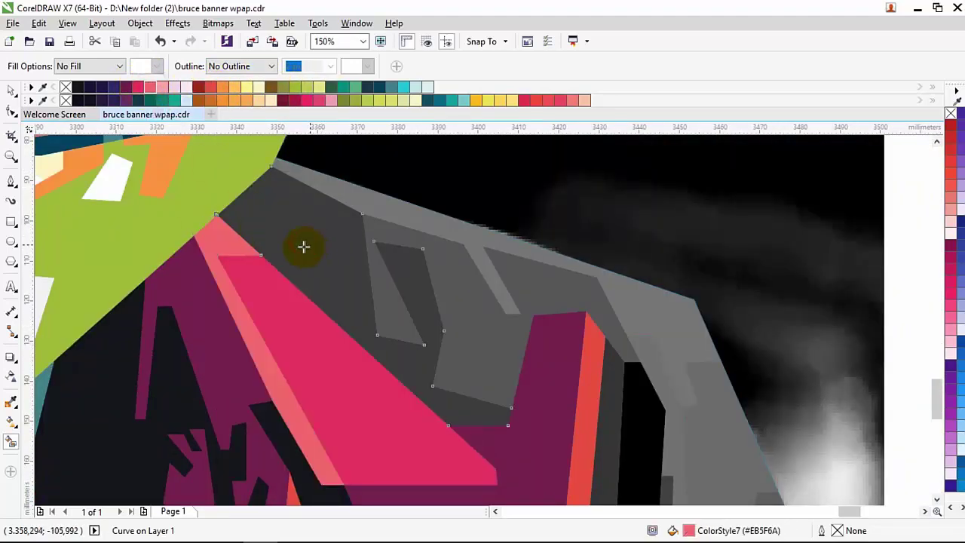
pyautogui.click(209, 89)
pyautogui.click(199, 88)
pyautogui.click(383, 204)
pyautogui.scroll(-3, 383, 204)
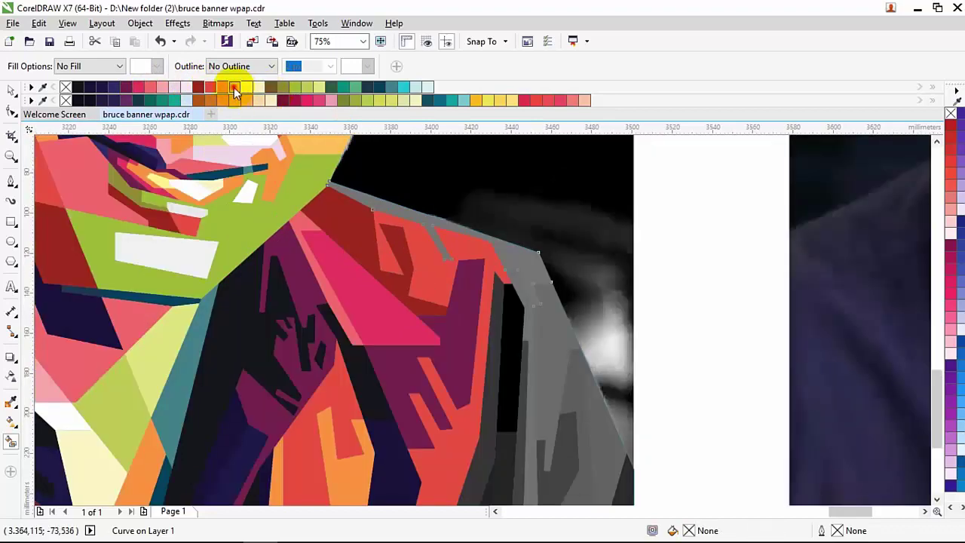
pyautogui.click(233, 87)
# Fill the armhole strip near-black, the facet below it navy, the long fold around them ColorStyle4 (#2E296C) and the lower facet ColorStyle5 (#711A4D)
pyautogui.scroll(-2, 535, 273)
pyautogui.click(385, 286)
pyautogui.click(369, 362)
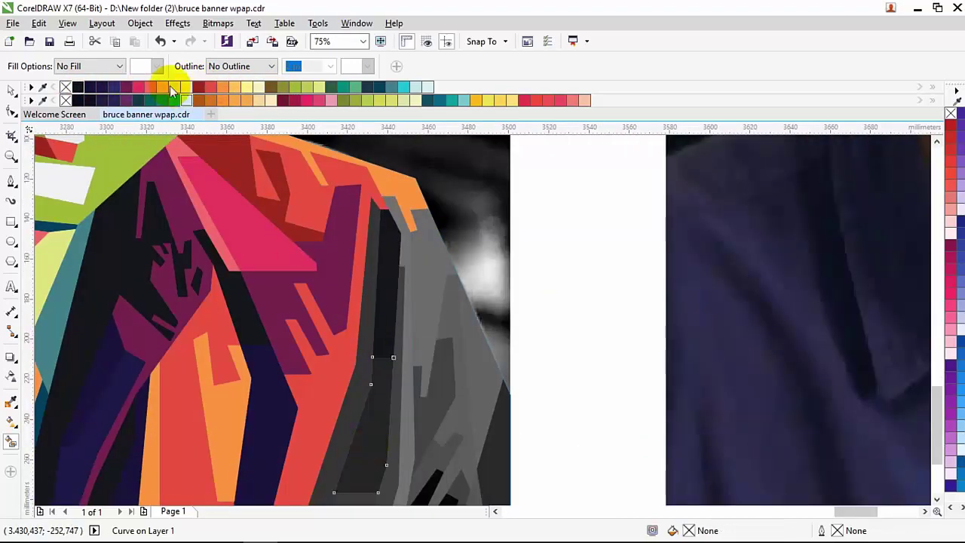
pyautogui.scroll(-2, 370, 301)
pyautogui.scroll(-2, 327, 410)
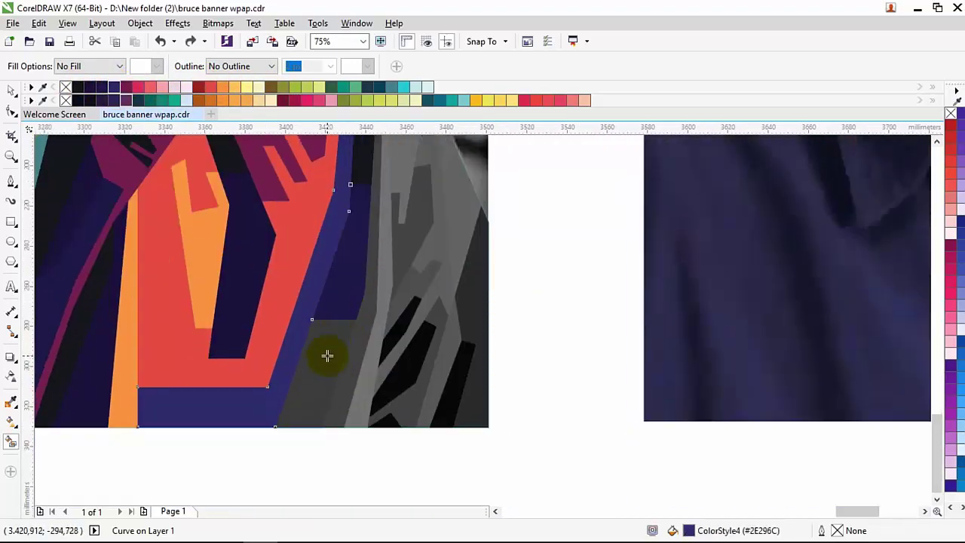
pyautogui.click(106, 89)
pyautogui.click(127, 88)
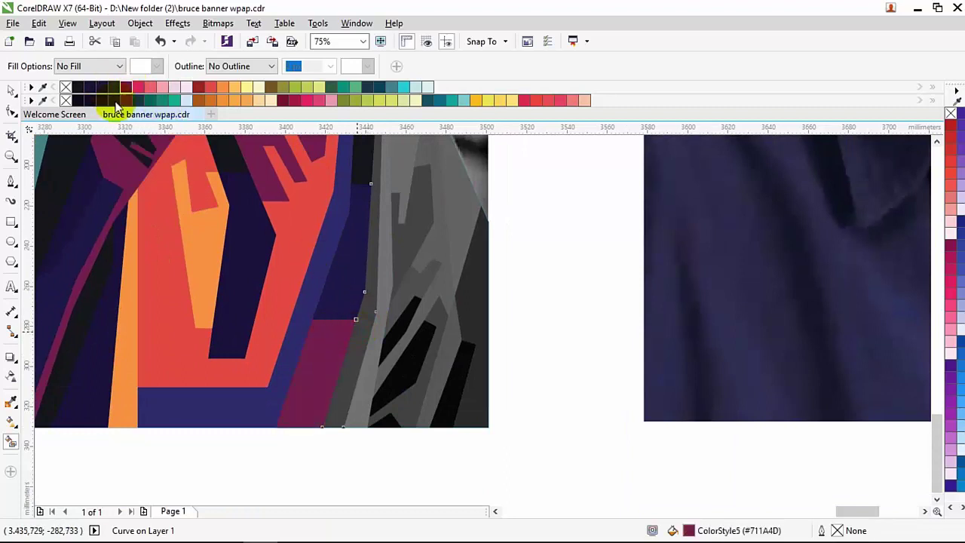
# Fill the long light strip along the armhole seam pink and the upper outer sleeve facet ColorStyle12 (#E14642)
pyautogui.scroll(2, 329, 247)
pyautogui.click(328, 247)
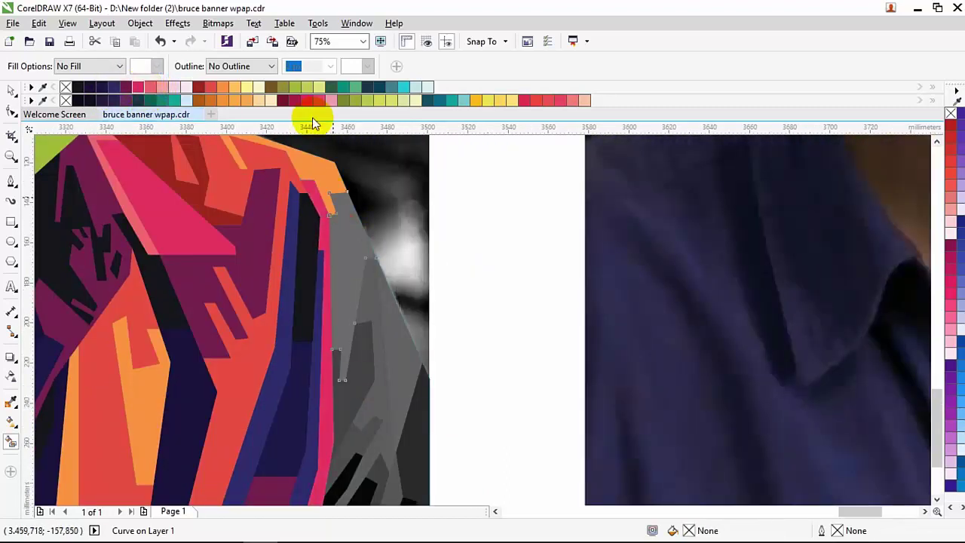
pyautogui.click(211, 88)
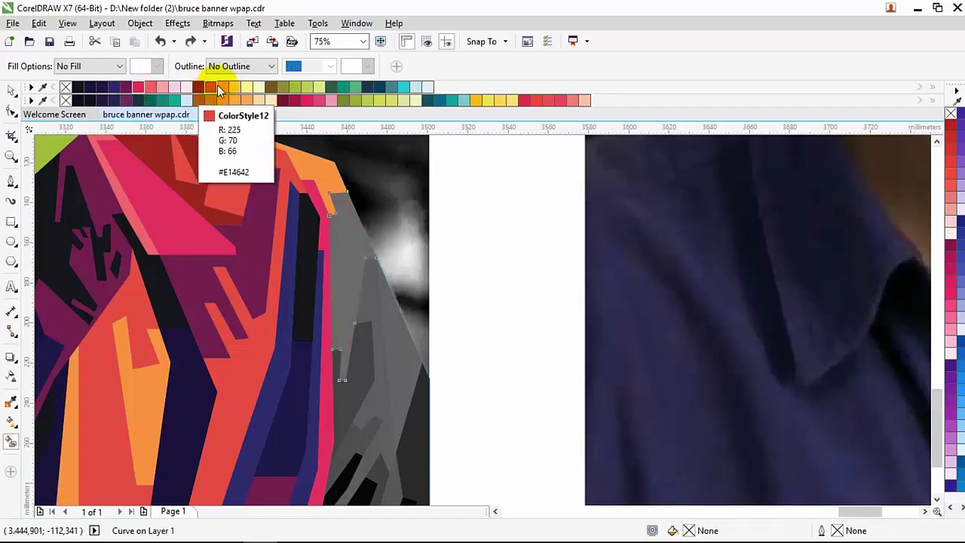
pyautogui.click(344, 273)
# Fill the black sleeve creases ColorStyle1 (#15161A), the surrounding dark sleeve facets navy and indigo, and the small facet between them dark teal
pyautogui.scroll(-2, 332, 324)
pyautogui.click(317, 391)
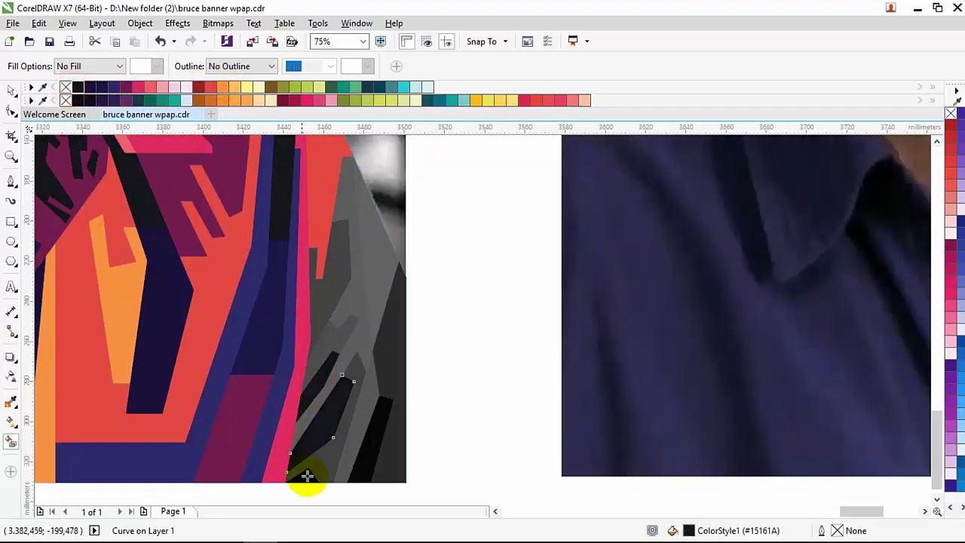
pyautogui.click(90, 88)
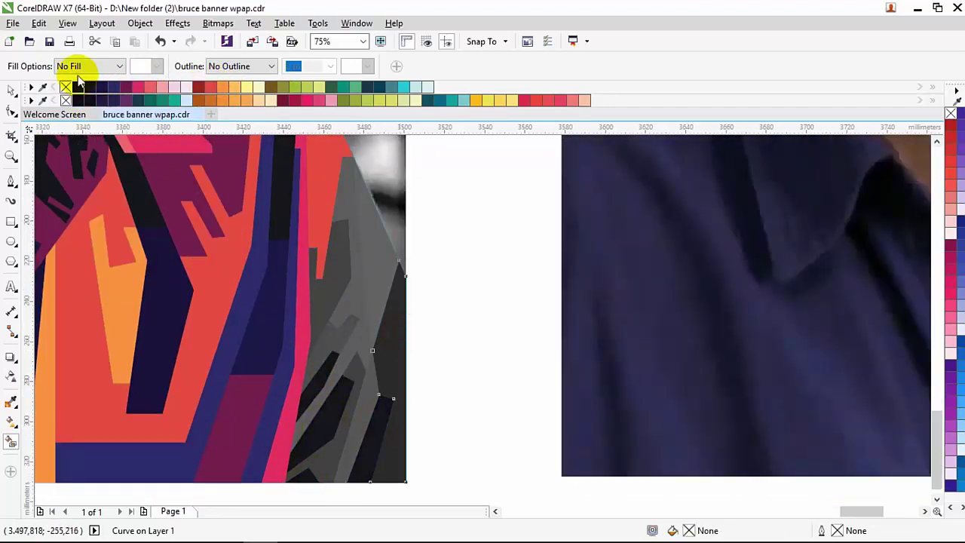
pyautogui.click(348, 365)
pyautogui.click(148, 91)
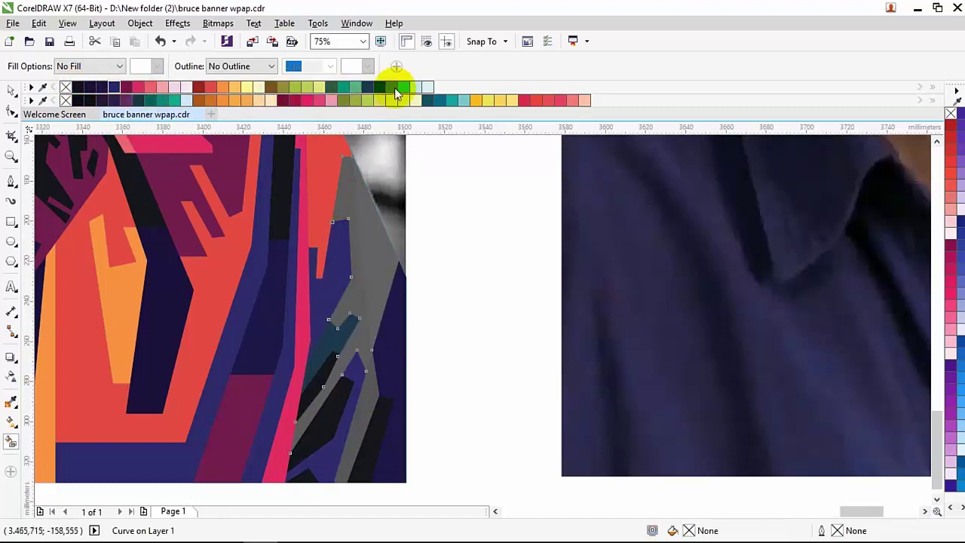
# Fill the long branching grey sleeve facet olive brown and color the last grey facets beside it
pyautogui.click(366, 89)
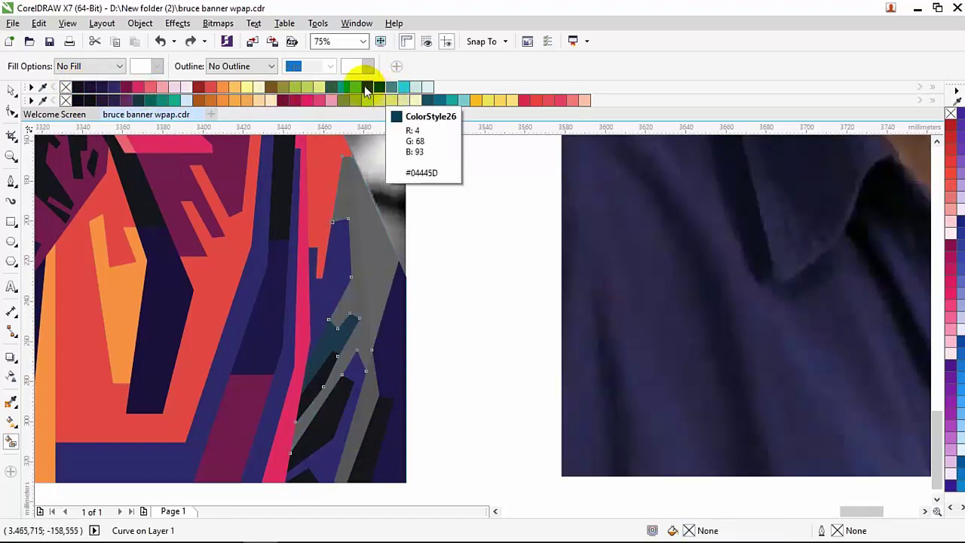
pyautogui.click(197, 88)
pyautogui.click(328, 294)
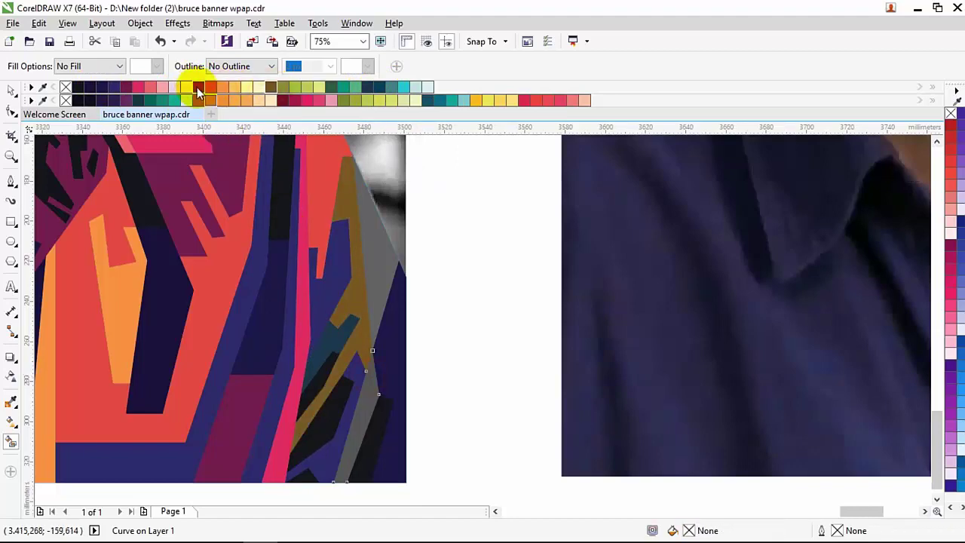
pyautogui.click(320, 87)
pyautogui.scroll(-6, 340, 424)
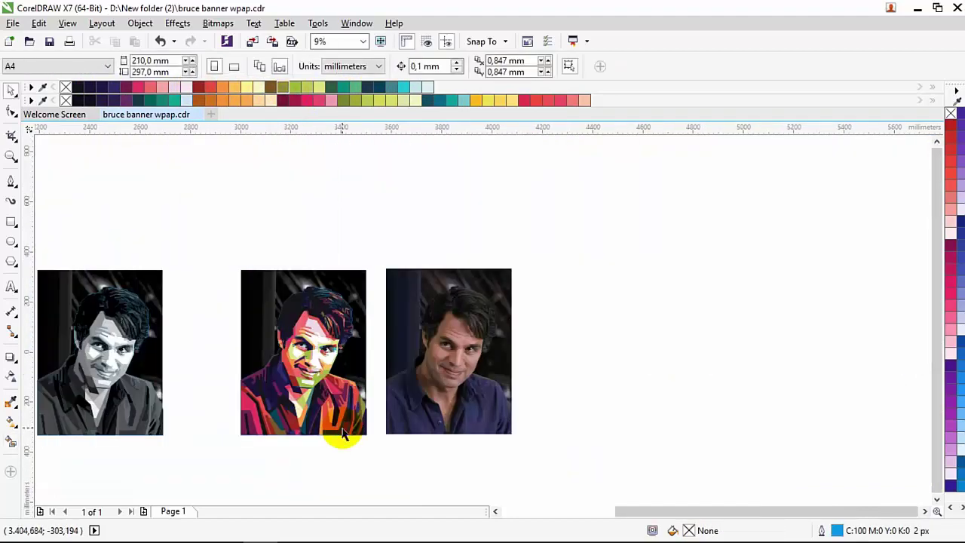
pyautogui.scroll(3, 342, 433)
pyautogui.scroll(-2, 344, 226)
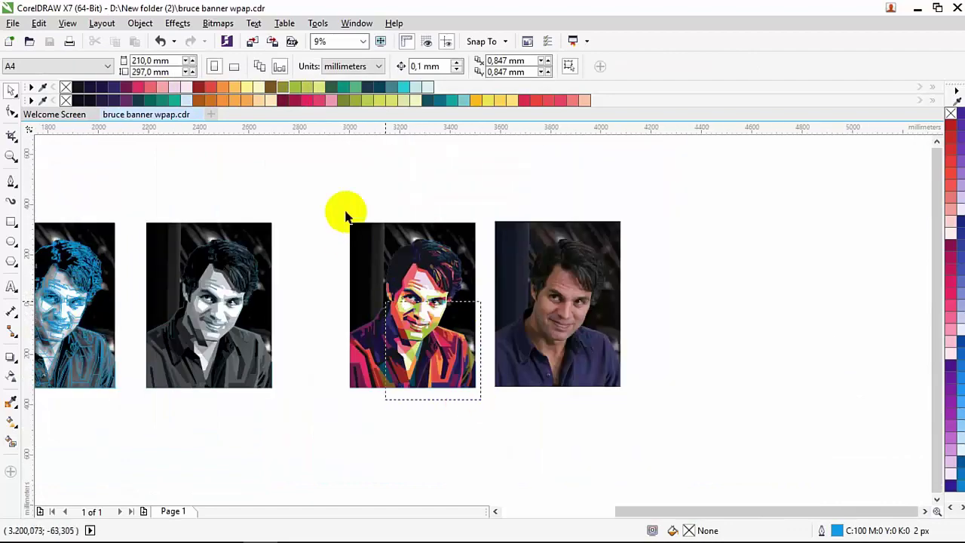
pyautogui.moveTo(345, 211); pyautogui.dragTo(478, 457)
pyautogui.click(477, 457)
# Outline the background with the Pen tool from the left shoulder's edge up over the figure to the right sleeve's edge, about 500 mm wide
pyautogui.scroll(2, 380, 297)
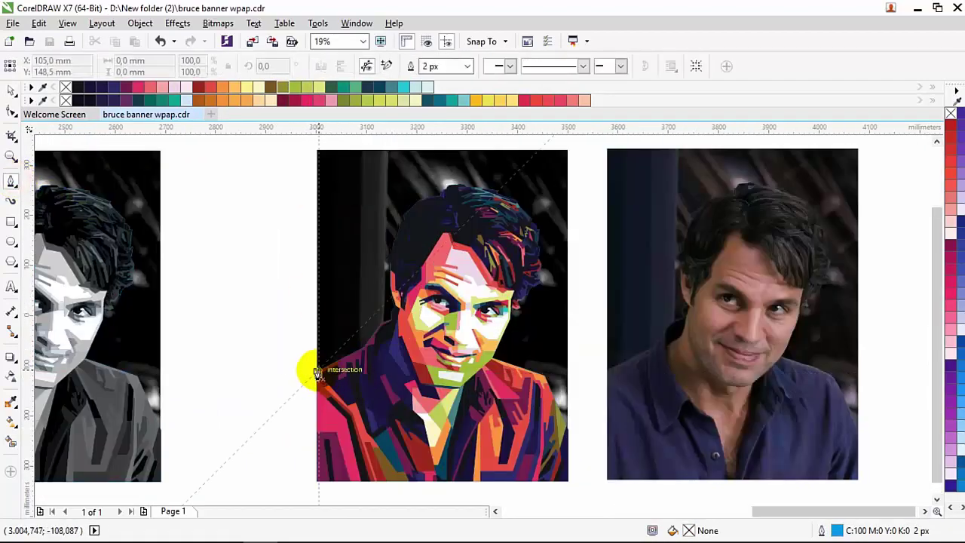
pyautogui.scroll(4, 317, 372)
pyautogui.click(313, 382)
pyautogui.scroll(-4, 291, 344)
pyautogui.scroll(2, 284, 312)
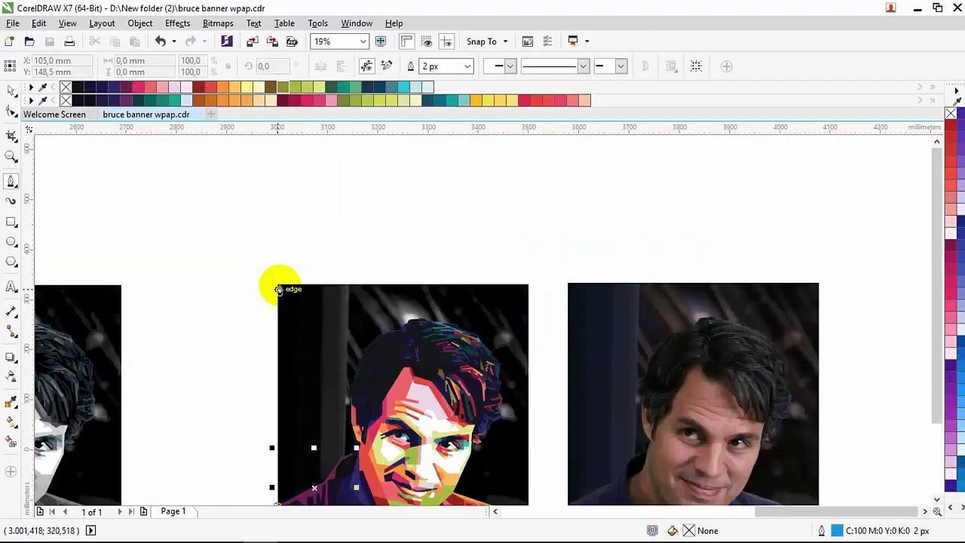
pyautogui.click(276, 283)
pyautogui.scroll(-3, 522, 383)
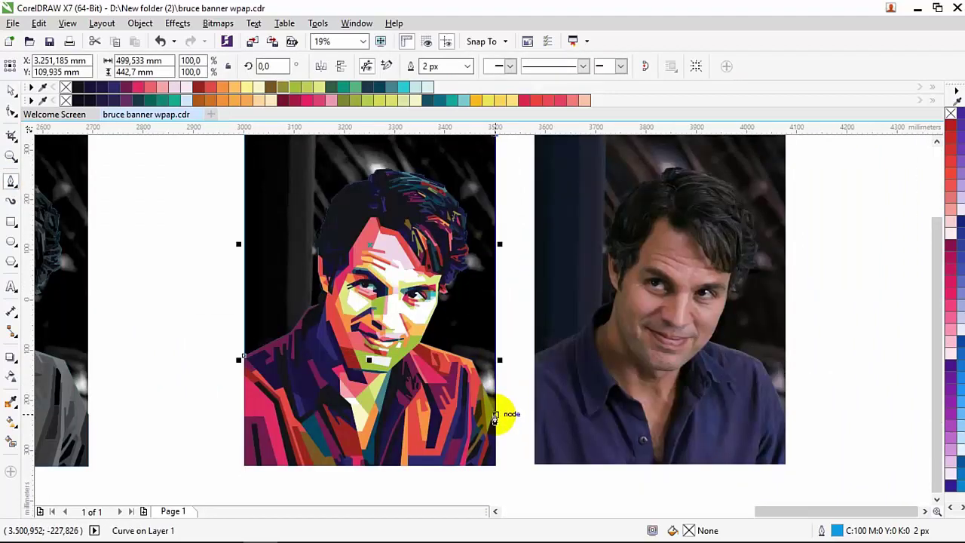
pyautogui.click(495, 420)
# Select the vector portrait with its background outline and move it off the source picture to the empty area beyond the color photo
pyautogui.press('space')
pyautogui.scroll(-2, 547, 484)
pyautogui.moveTo(519, 491); pyautogui.dragTo(362, 293)
pyautogui.moveTo(440, 386); pyautogui.dragTo(778, 373)
pyautogui.hscroll(3, 577, 339)
pyautogui.click(577, 340)
pyautogui.scroll(4, 528, 264)
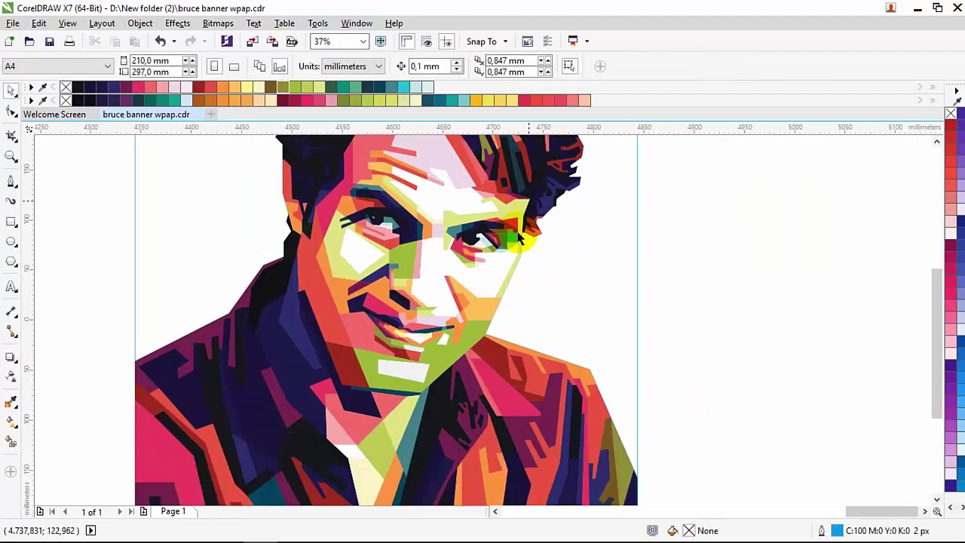
pyautogui.scroll(5, 482, 206)
pyautogui.scroll(-2, 467, 263)
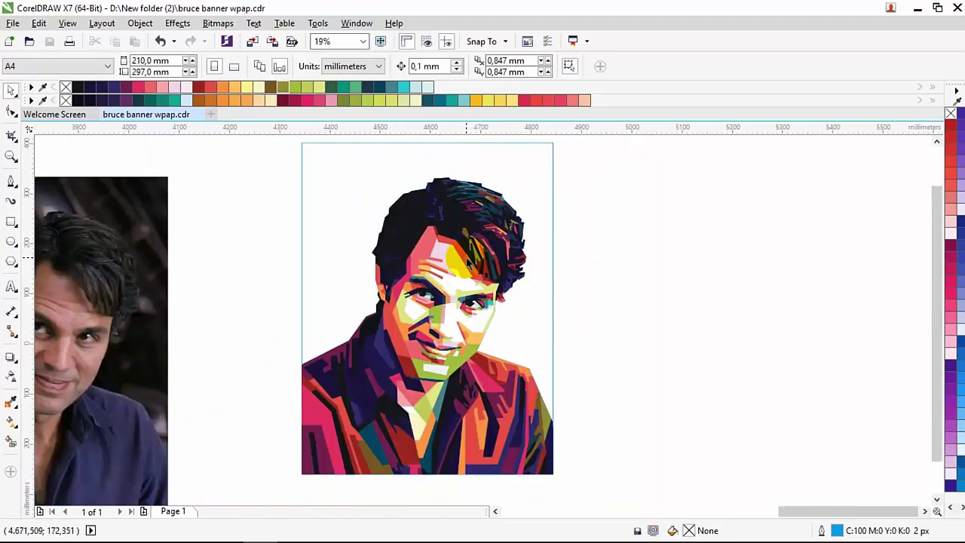
# Split the background with a vertical line from the top edge to the hair, filling the left part medium green and the right part light yellow-green
pyautogui.press('space')
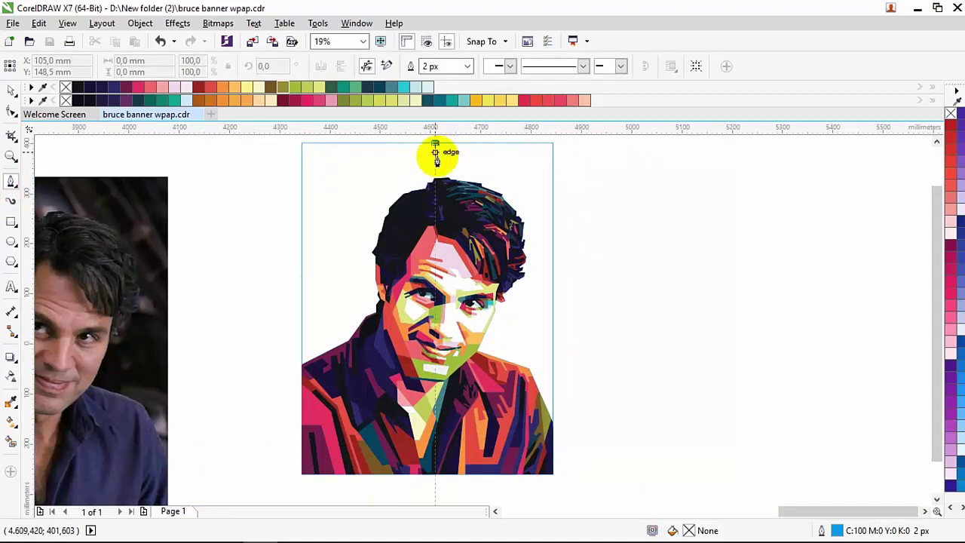
pyautogui.click(434, 181)
pyautogui.press('s')
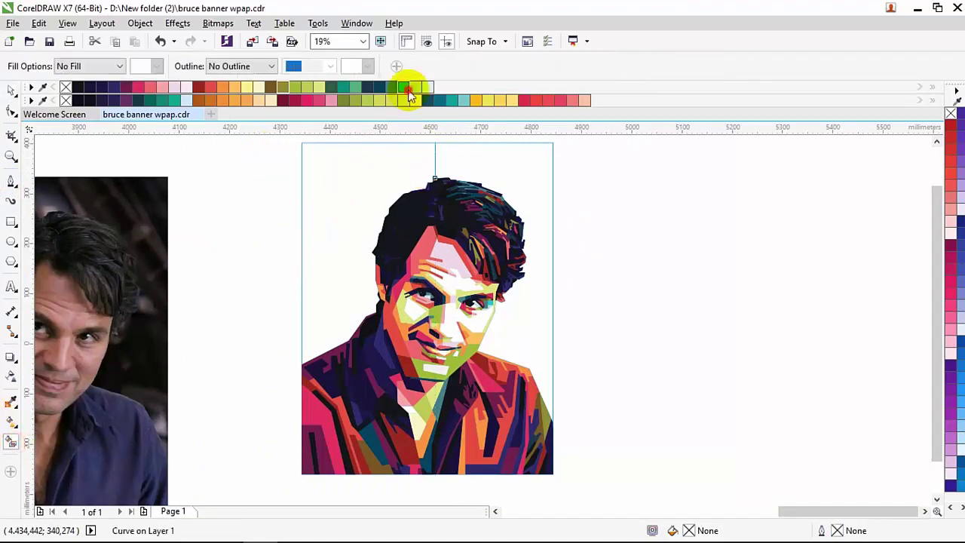
pyautogui.click(299, 86)
pyautogui.click(486, 155)
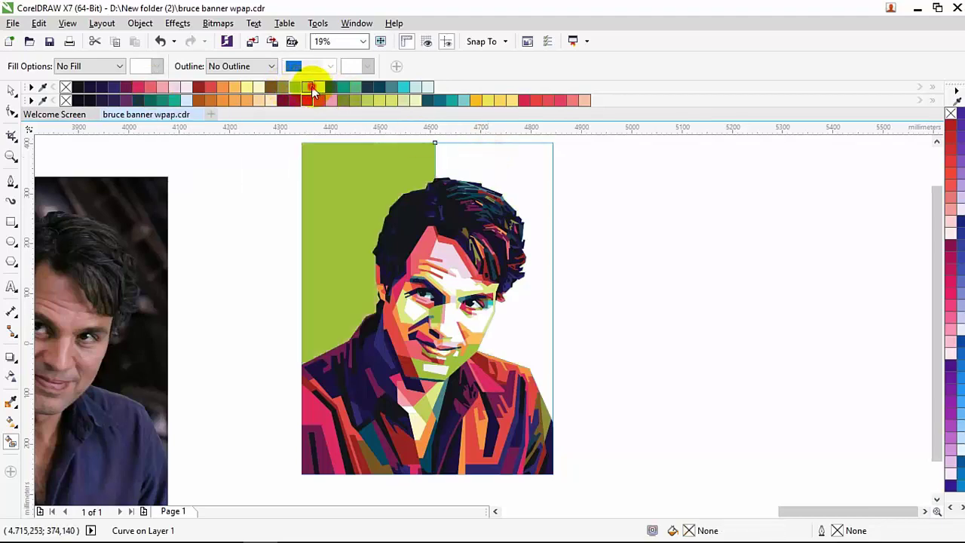
pyautogui.click(314, 83)
# Recolor the facet around the right eyebrow ColorStyle29 (#C0E4E4) and the narrow strip along the cheek's outer edge pale lavender
pyautogui.press('space')
pyautogui.scroll(4, 493, 318)
pyautogui.press('space')
pyautogui.click(491, 252)
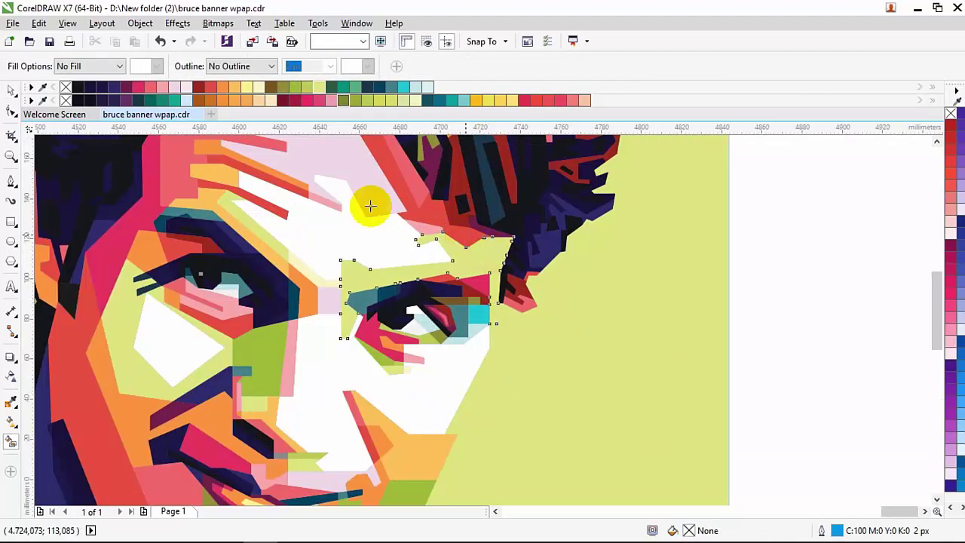
pyautogui.click(245, 87)
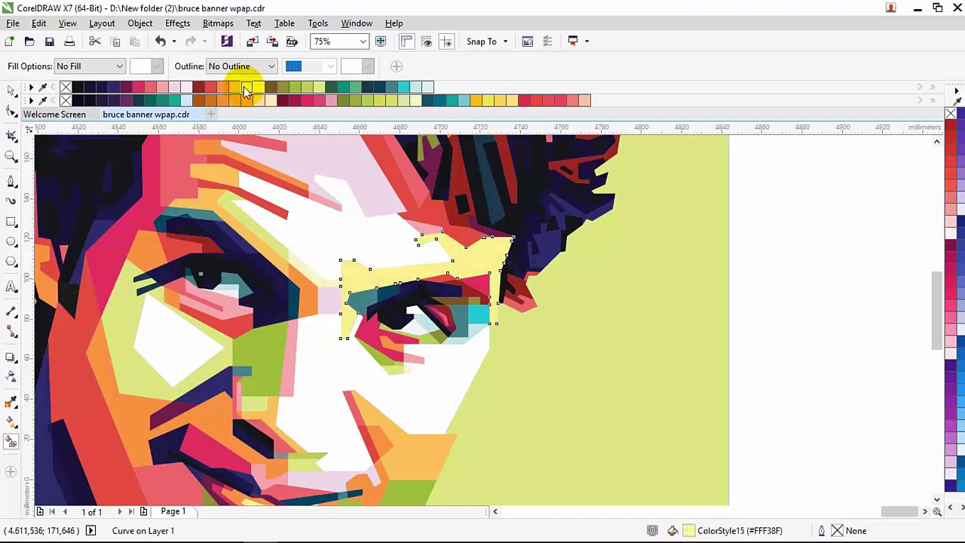
pyautogui.click(171, 86)
pyautogui.click(421, 89)
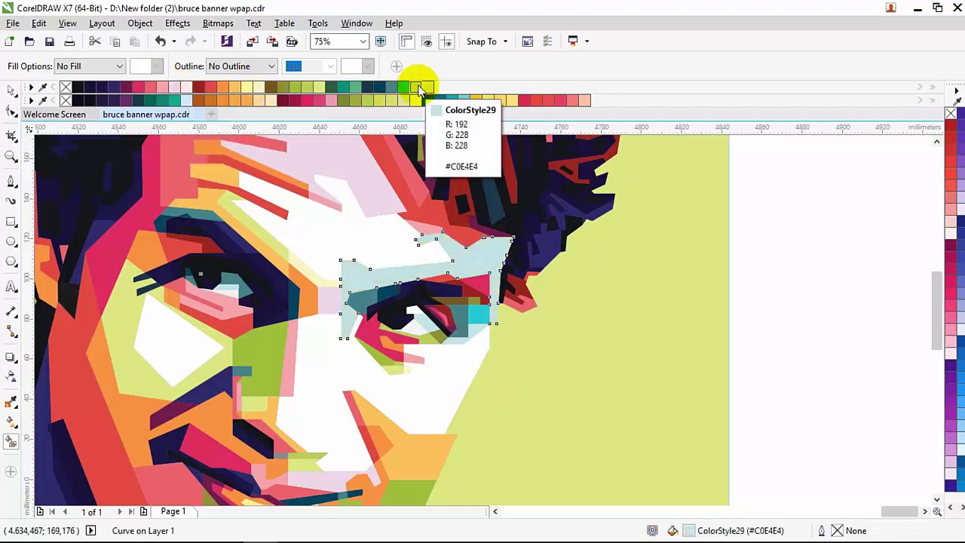
pyautogui.click(484, 366)
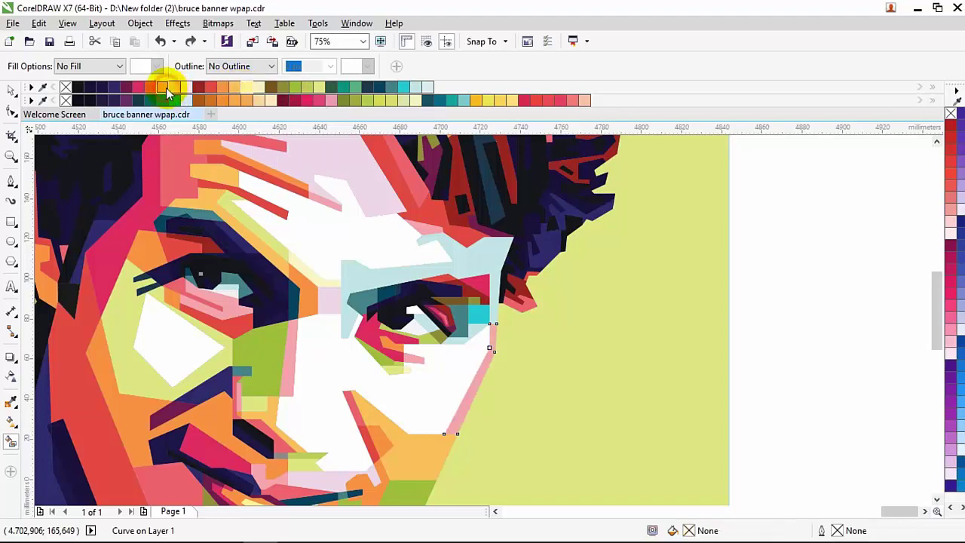
pyautogui.click(173, 86)
pyautogui.click(189, 92)
pyautogui.scroll(-2, 551, 354)
pyautogui.click(721, 335)
pyautogui.scroll(-2, 607, 302)
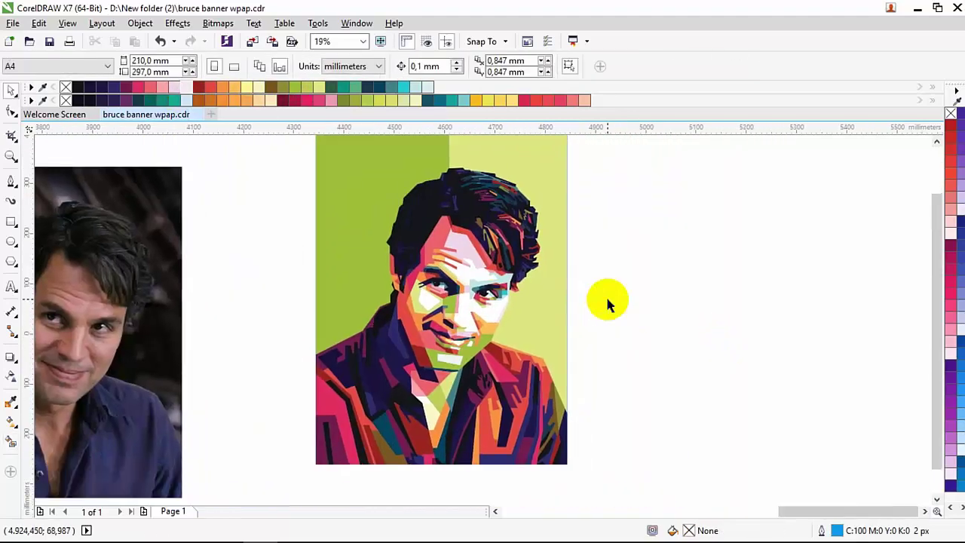
# Draw a zigzag Pen line from the left shoulder over the head to the background's right edge, about 474 mm wide and 394 mm high
pyautogui.scroll(-2, 588, 314)
pyautogui.scroll(2, 587, 314)
pyautogui.press('F5')
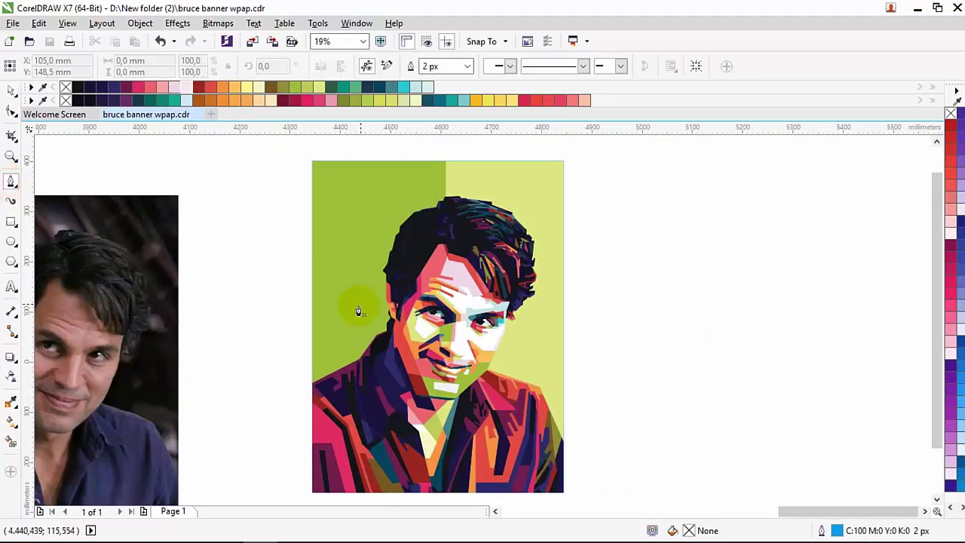
pyautogui.scroll(1, 357, 308)
pyautogui.scroll(-1, 312, 304)
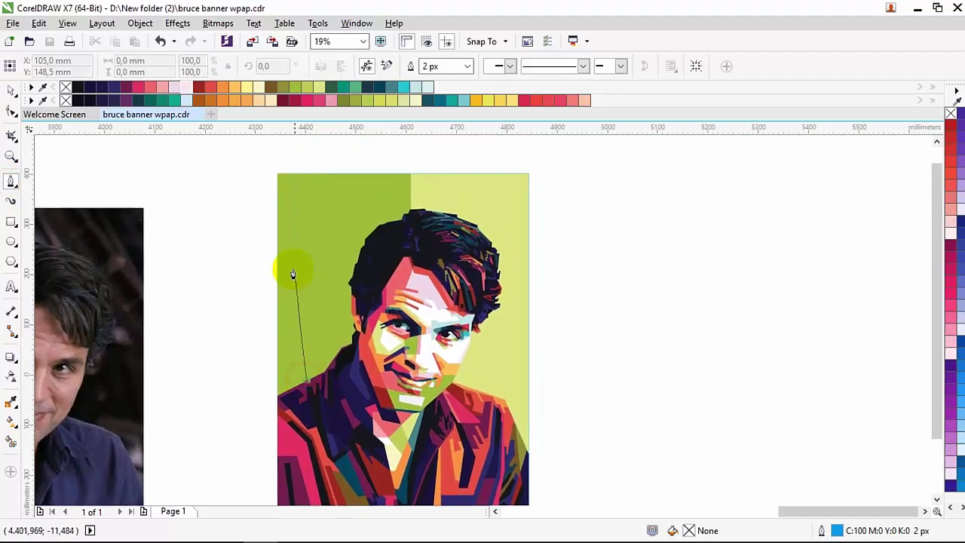
pyautogui.click(291, 261)
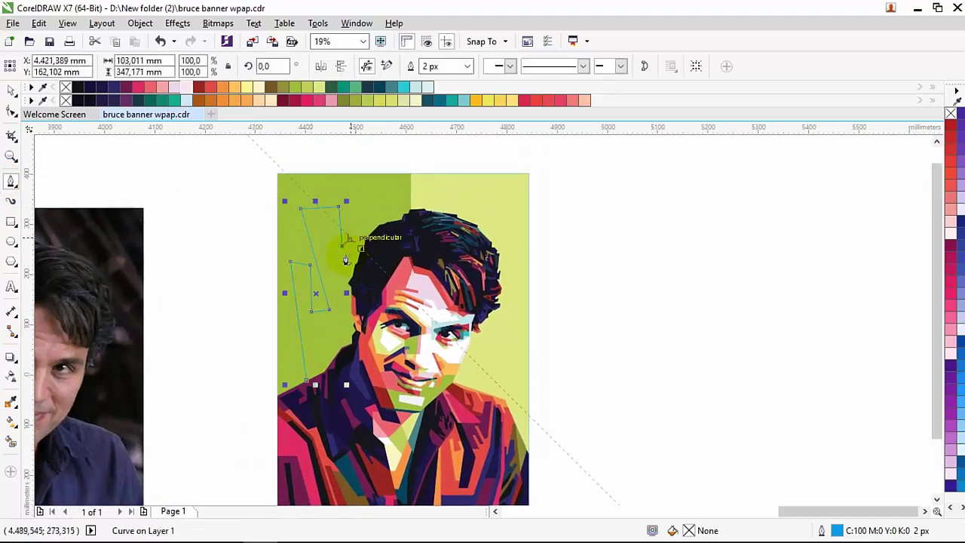
pyautogui.scroll(2, 354, 234)
pyautogui.click(362, 184)
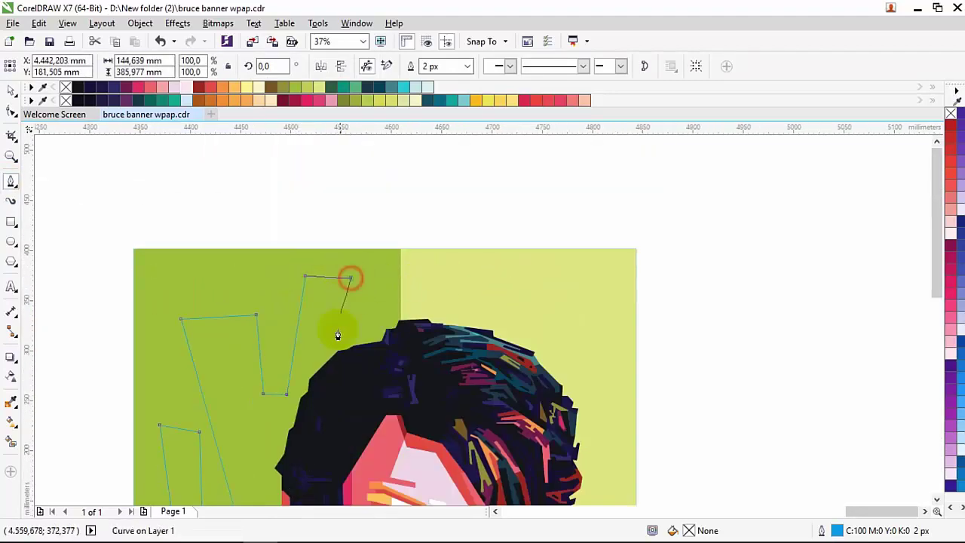
pyautogui.click(583, 356)
pyautogui.click(623, 273)
pyautogui.scroll(-3, 595, 324)
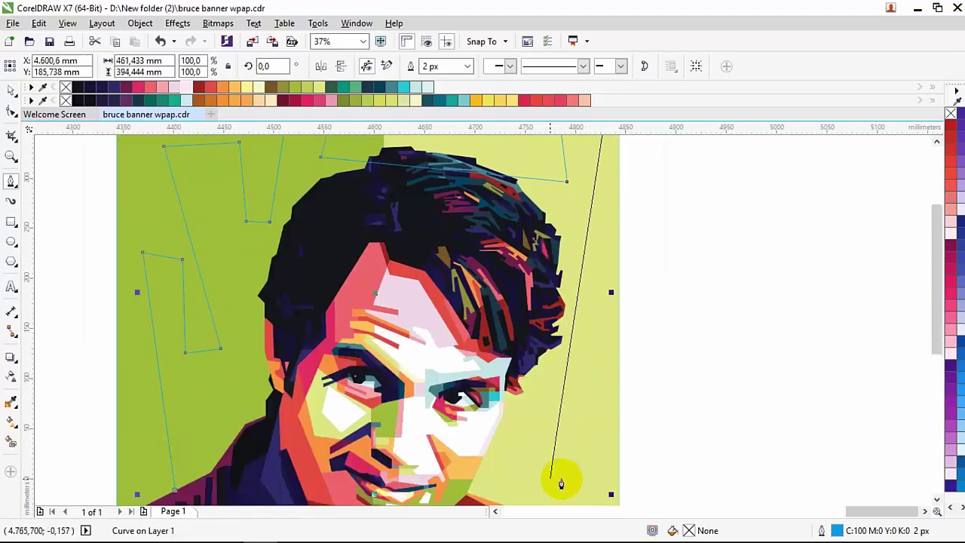
pyautogui.click(559, 457)
pyautogui.click(582, 461)
pyautogui.click(619, 373)
pyautogui.scroll(-2, 538, 398)
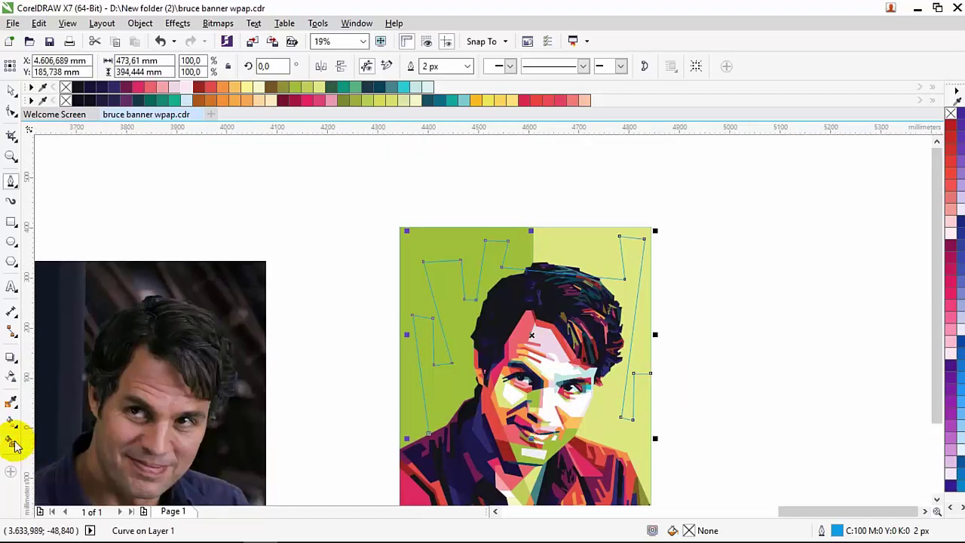
# Fill the zigzag background areas on both sides of the head white with Smart Fill
pyautogui.click(12, 441)
pyautogui.click(140, 65)
pyautogui.click(462, 324)
pyautogui.click(631, 399)
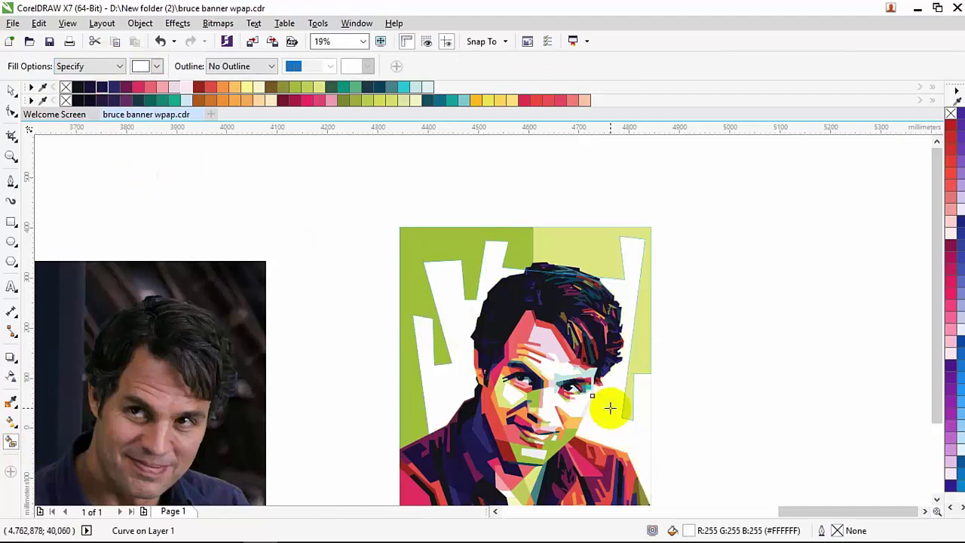
pyautogui.moveTo(610, 405); pyautogui.dragTo(527, 327)
pyautogui.press('space')
pyautogui.click(245, 245)
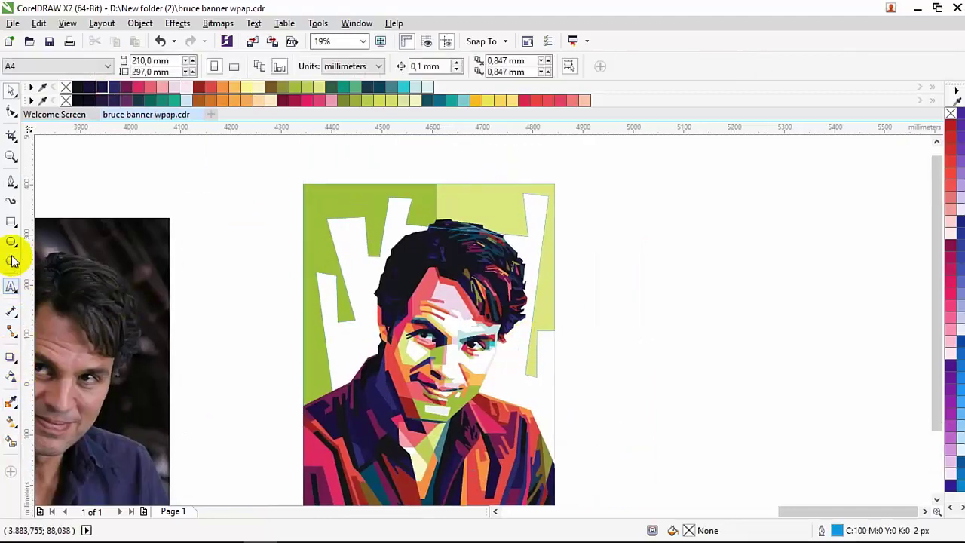
# Draw small decorative rectangles, about 20 mm wide, on the green background and across both sides of the jacket
pyautogui.scroll(2, 340, 263)
pyautogui.press('F6')
pyautogui.moveTo(306, 276); pyautogui.dragTo(330, 305)
pyautogui.moveTo(326, 370); pyautogui.dragTo(378, 419)
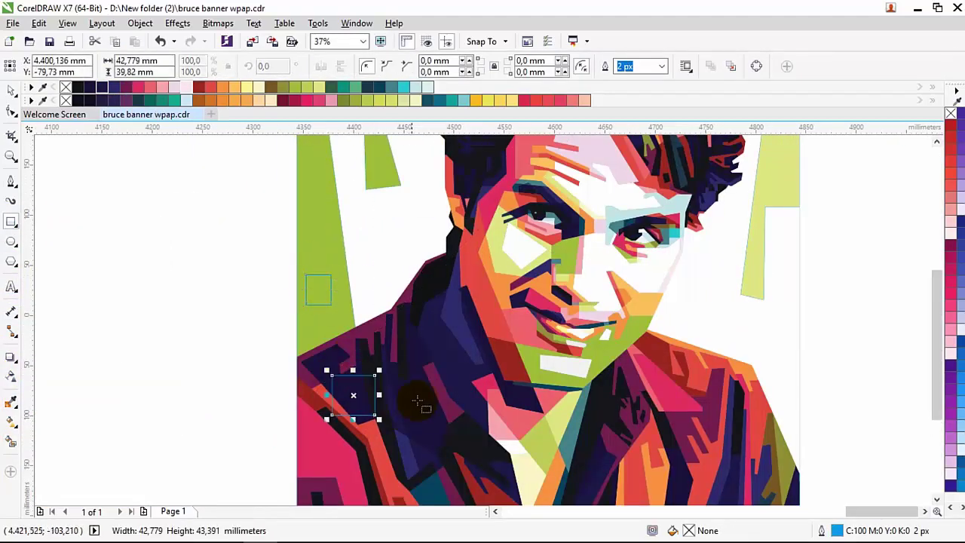
pyautogui.moveTo(420, 362); pyautogui.dragTo(452, 394)
pyautogui.moveTo(411, 315); pyautogui.dragTo(428, 331)
pyautogui.moveTo(351, 395); pyautogui.dragTo(312, 446)
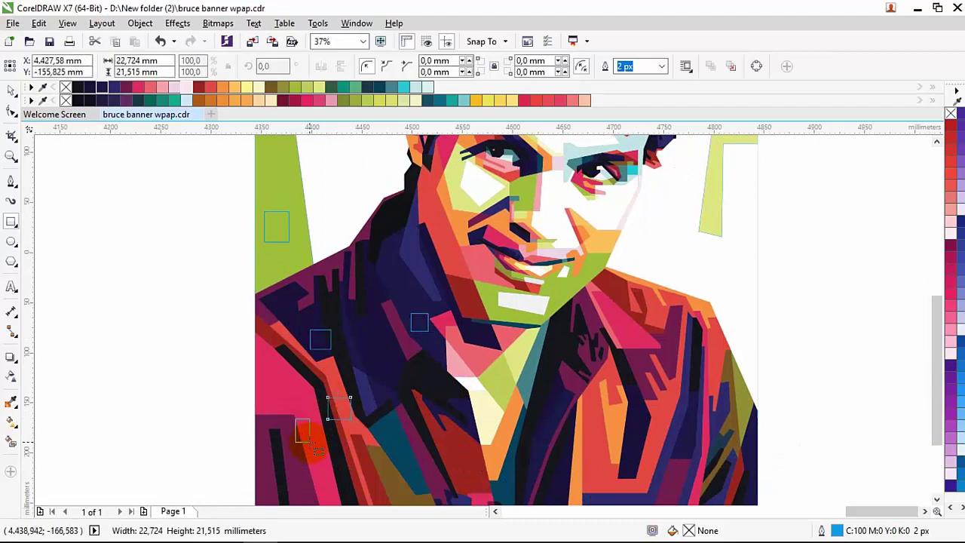
pyautogui.moveTo(698, 381); pyautogui.dragTo(668, 404)
pyautogui.moveTo(190, 242); pyautogui.dragTo(211, 263)
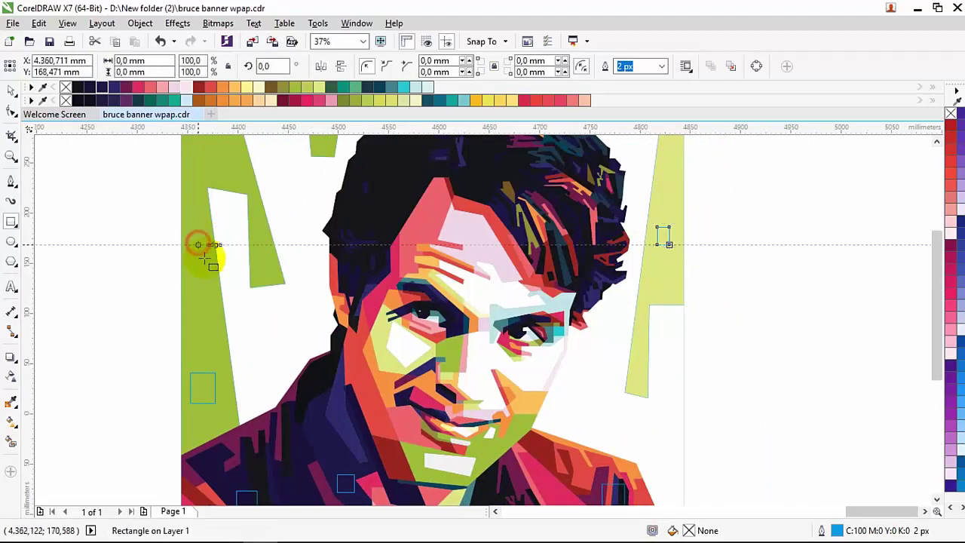
# Fill the two small rectangles on the left green background white with Smart Fill
pyautogui.click(11, 441)
pyautogui.click(202, 251)
pyautogui.click(202, 386)
pyautogui.scroll(-3, 233, 353)
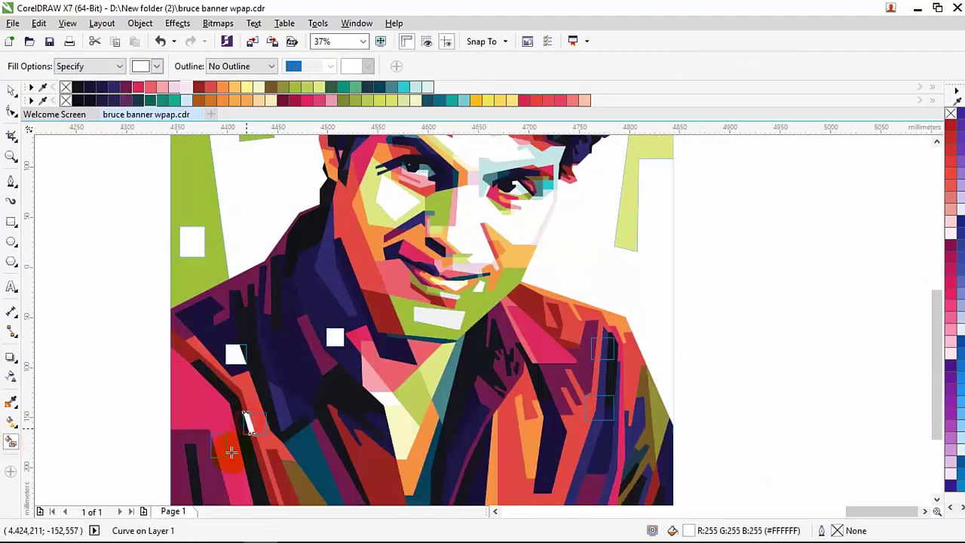
pyautogui.scroll(2, 259, 419)
# Shrink the rectangle on the left jacket fold to about 12 by 11 mm so it fits inside the red facet
pyautogui.press('space')
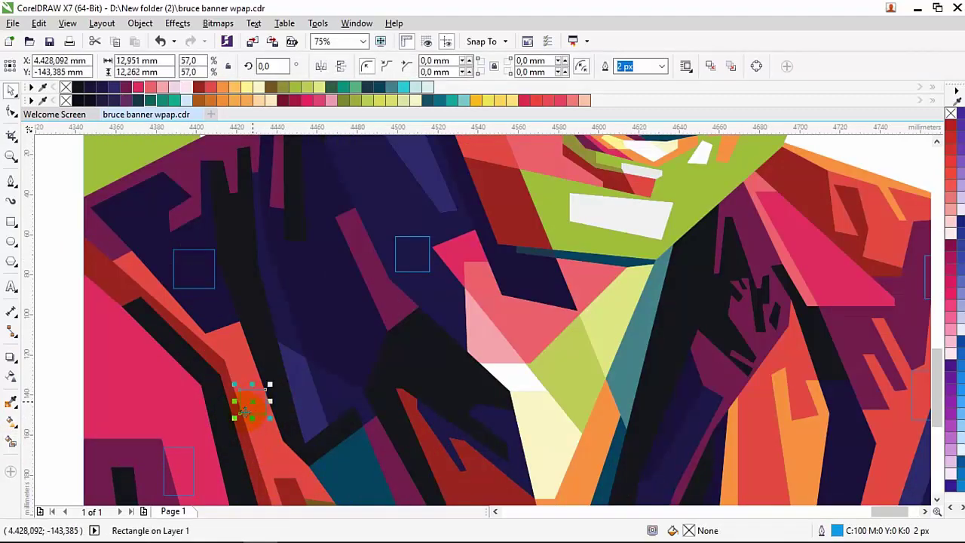
pyautogui.scroll(-2, 249, 406)
pyautogui.scroll(1, 299, 346)
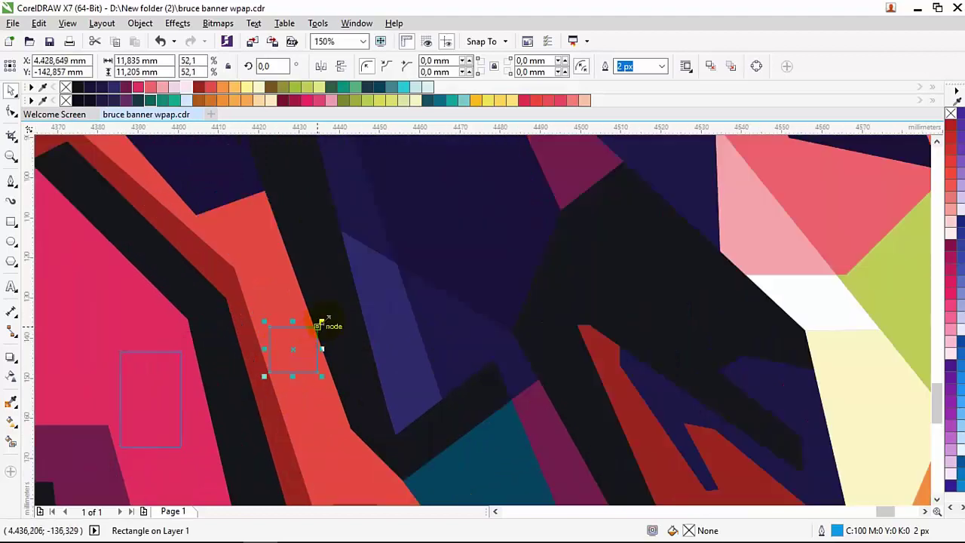
pyautogui.scroll(-2, 295, 351)
pyautogui.scroll(2, 629, 441)
# Shrink and reposition the rectangles on the right jacket shoulder within single facets, and draw one about 7 by 6 mm on the pink facet
pyautogui.click(633, 445)
pyautogui.moveTo(633, 444); pyautogui.dragTo(599, 410)
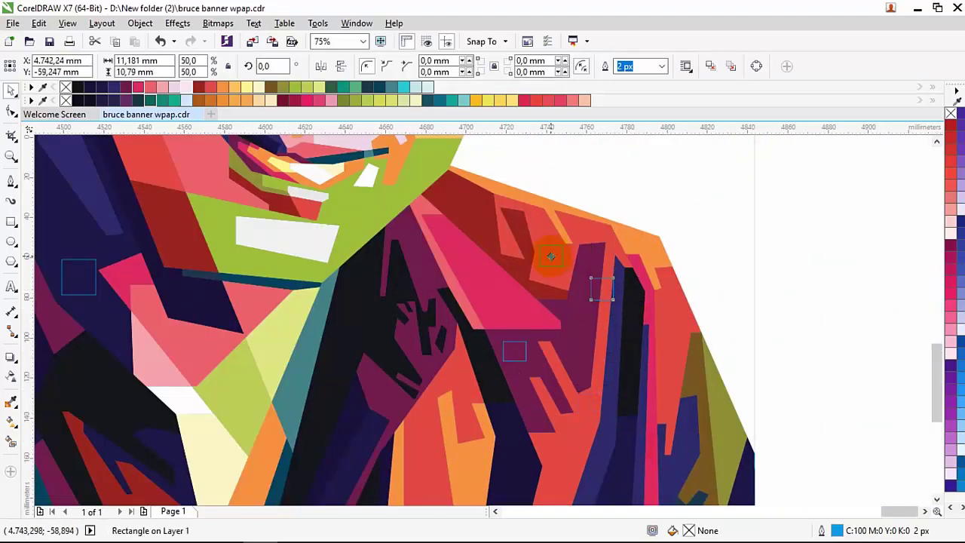
pyautogui.moveTo(520, 305); pyautogui.dragTo(490, 282)
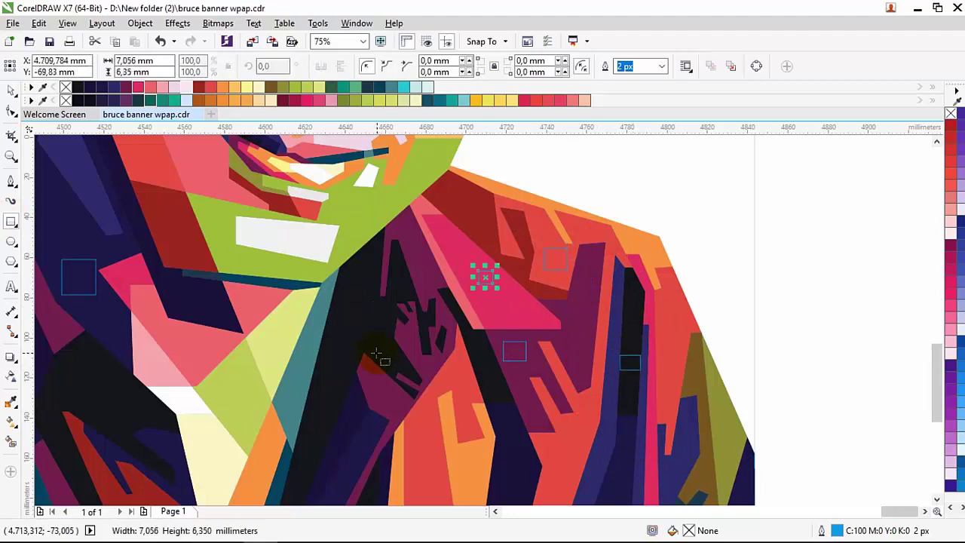
# Fill the small rectangles on the jacket and the one on the right background white with Smart Fill
pyautogui.scroll(-2, 381, 354)
pyautogui.click(11, 441)
pyautogui.click(115, 322)
pyautogui.click(111, 399)
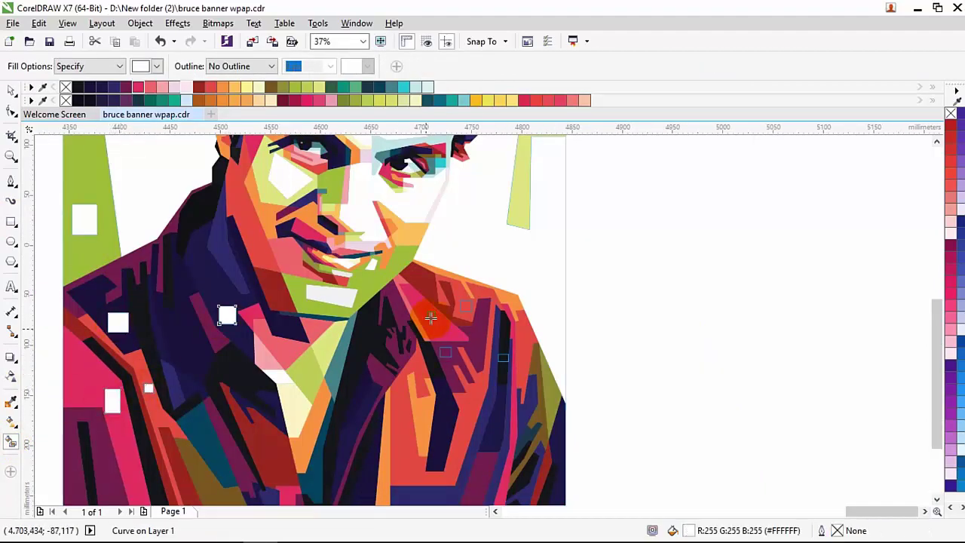
pyautogui.scroll(3, 564, 250)
pyautogui.scroll(-1, 506, 327)
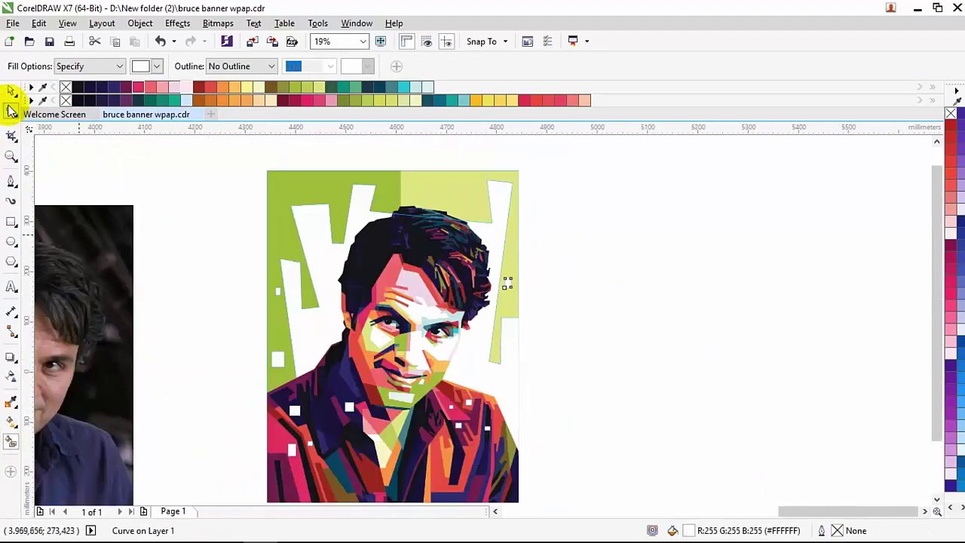
# Apply a uniform transparency of 52 to the white zigzag shape on the left side of the background
pyautogui.click(11, 91)
pyautogui.click(10, 374)
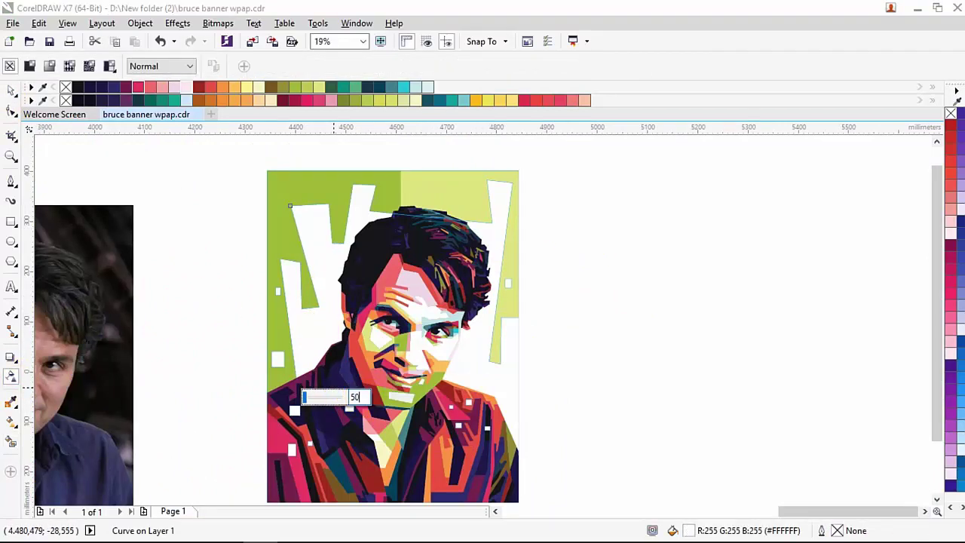
pyautogui.click(322, 400)
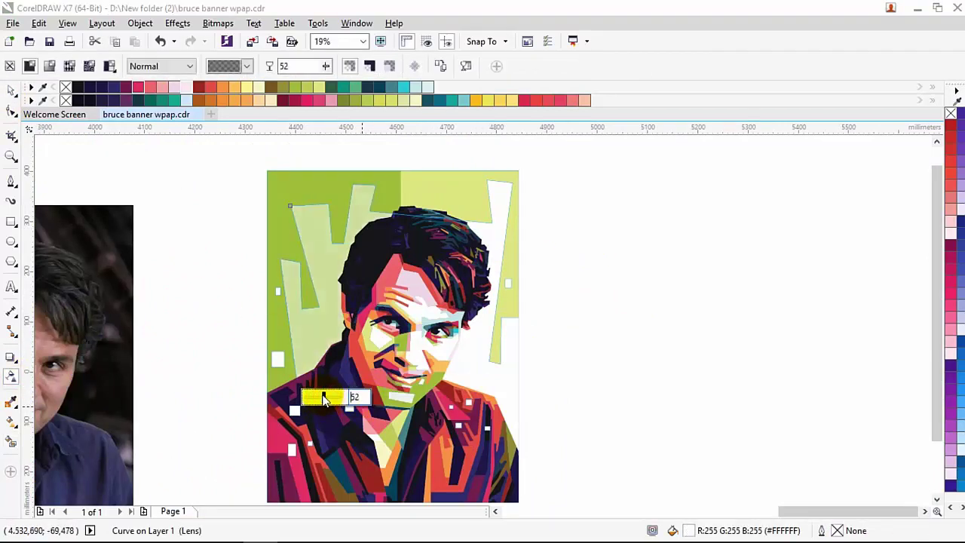
# Apply uniform transparency to the small rectangles on the left background and left jacket, using 58 for the upper jacket one and 54 for the smallest
pyautogui.click(276, 291)
pyautogui.scroll(2, 276, 291)
pyautogui.click(275, 428)
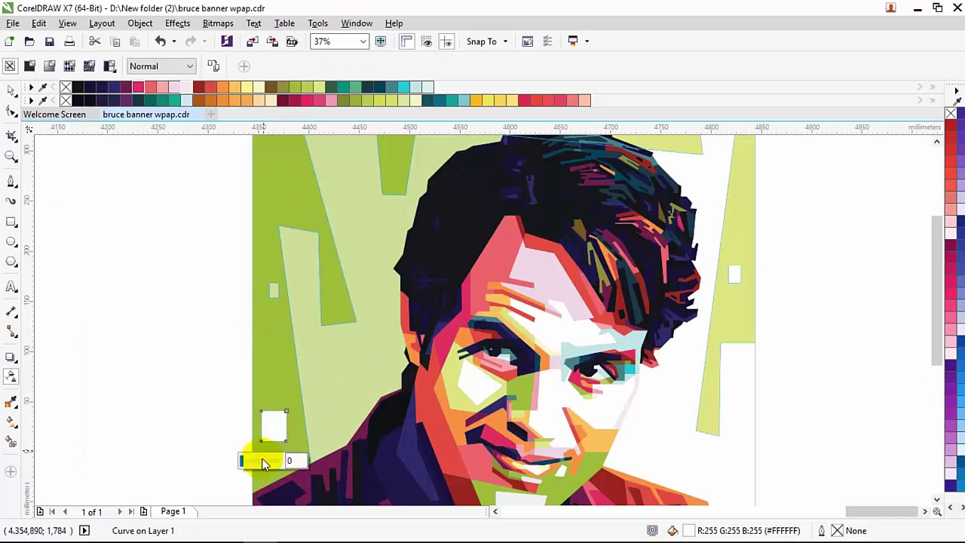
pyautogui.scroll(-3, 261, 462)
pyautogui.click(295, 341)
pyautogui.click(280, 371)
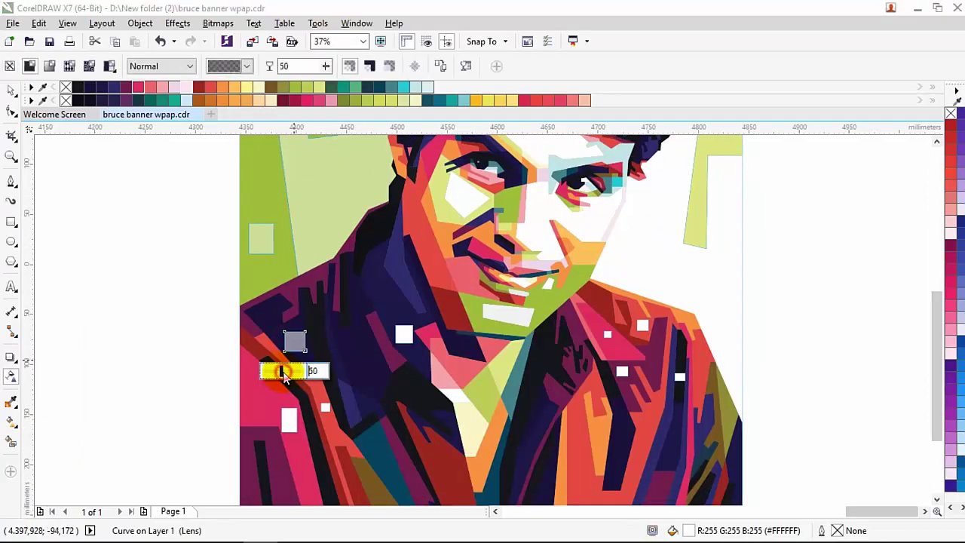
pyautogui.moveTo(281, 371); pyautogui.dragTo(284, 371)
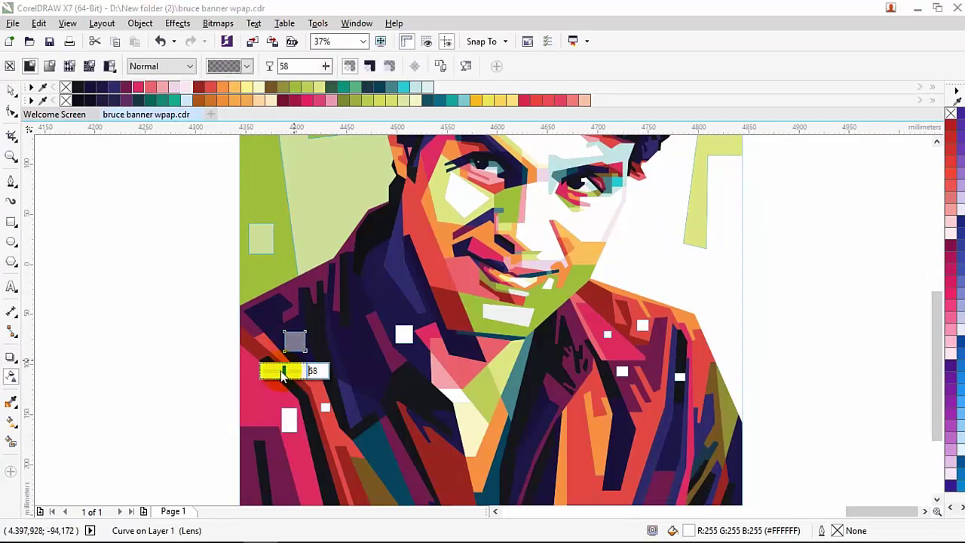
pyautogui.click(286, 422)
pyautogui.moveTo(286, 420); pyautogui.dragTo(325, 407)
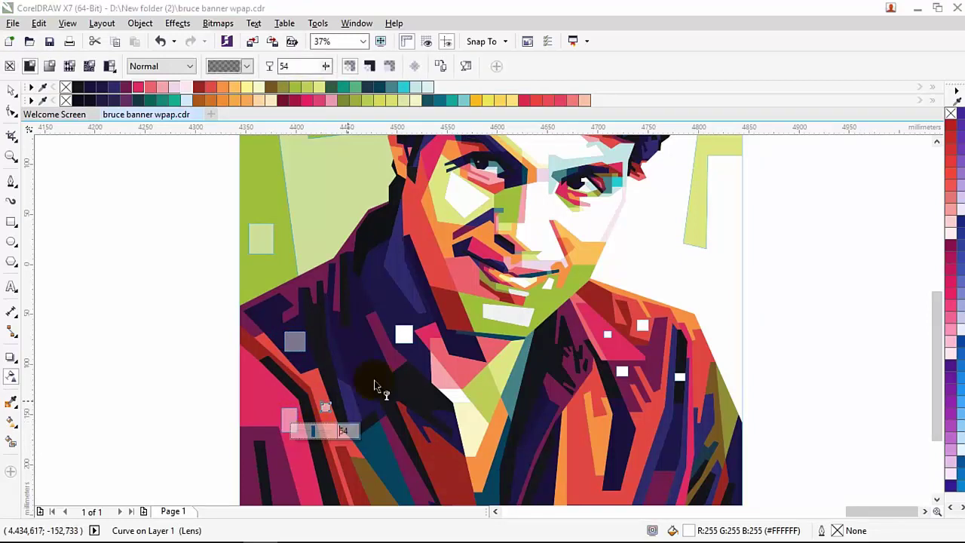
# Make the small white rectangles on the collar, the right jacket shoulder and the right background translucent with uniform transparency
pyautogui.click(404, 334)
pyautogui.moveTo(390, 360); pyautogui.dragTo(410, 362)
pyautogui.click(618, 334)
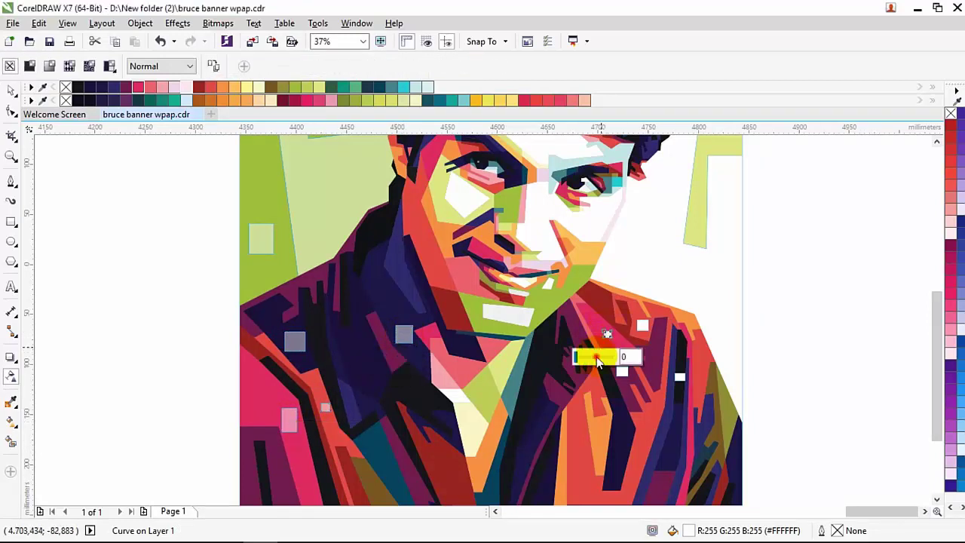
pyautogui.click(621, 370)
pyautogui.click(641, 327)
pyautogui.click(680, 377)
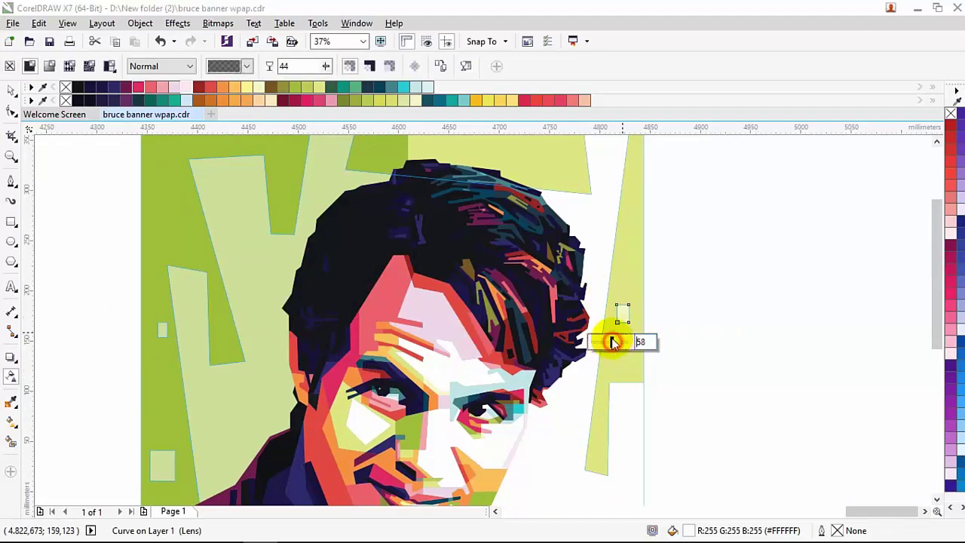
pyautogui.click(567, 441)
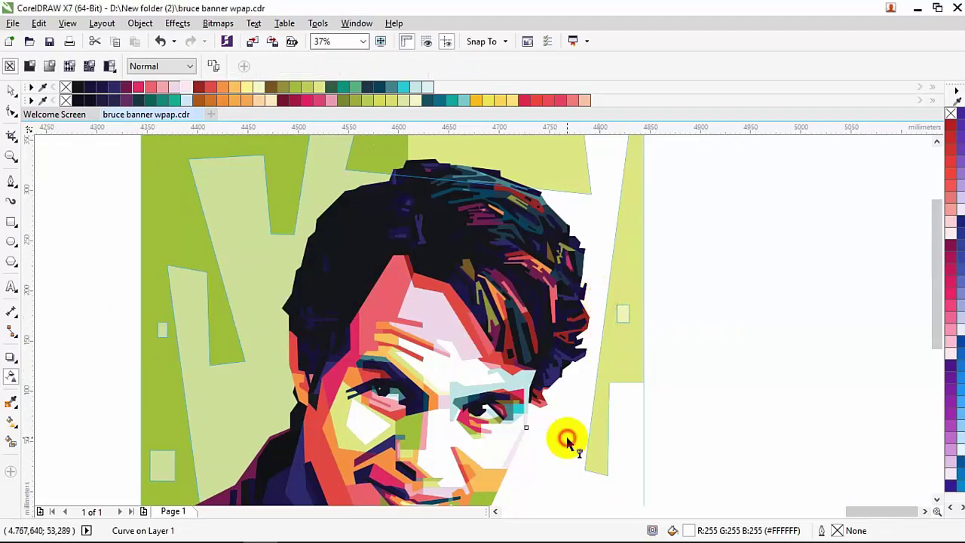
# Remove the blue outlines from the background shapes and small rectangles of the finished portrait
pyautogui.scroll(-4, 566, 441)
pyautogui.click(280, 254)
pyautogui.scroll(-2, 269, 202)
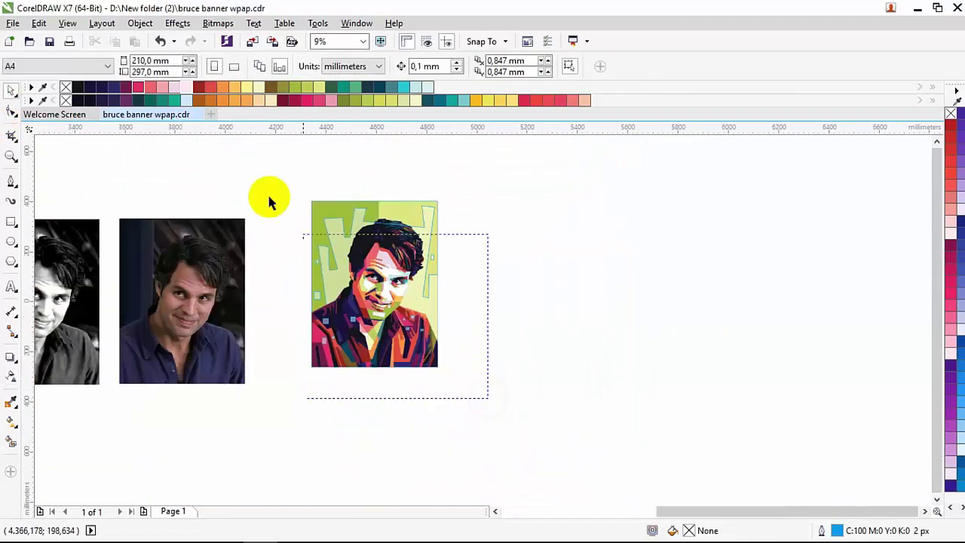
pyautogui.click(517, 274)
pyautogui.scroll(2, 339, 286)
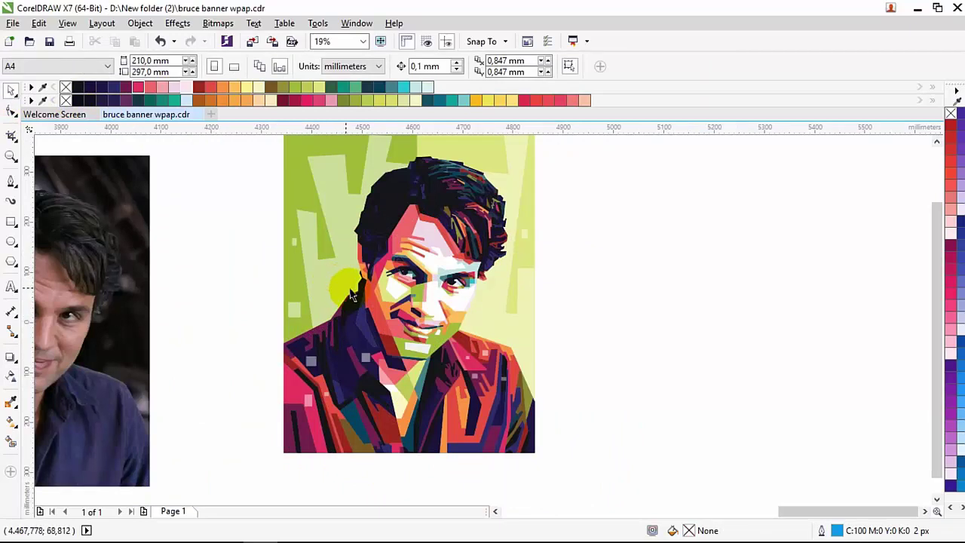
# Add the two-line text BRUCE BANNER in Demonized at 200 pt on the empty area to the right of the portrait
pyautogui.click(11, 287)
pyautogui.click(610, 254)
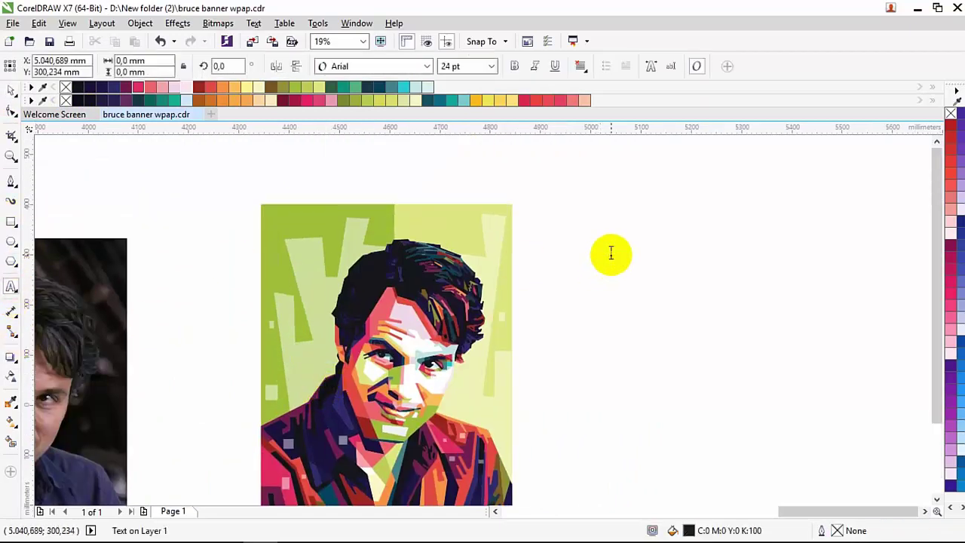
pyautogui.click(427, 67)
pyautogui.click(369, 102)
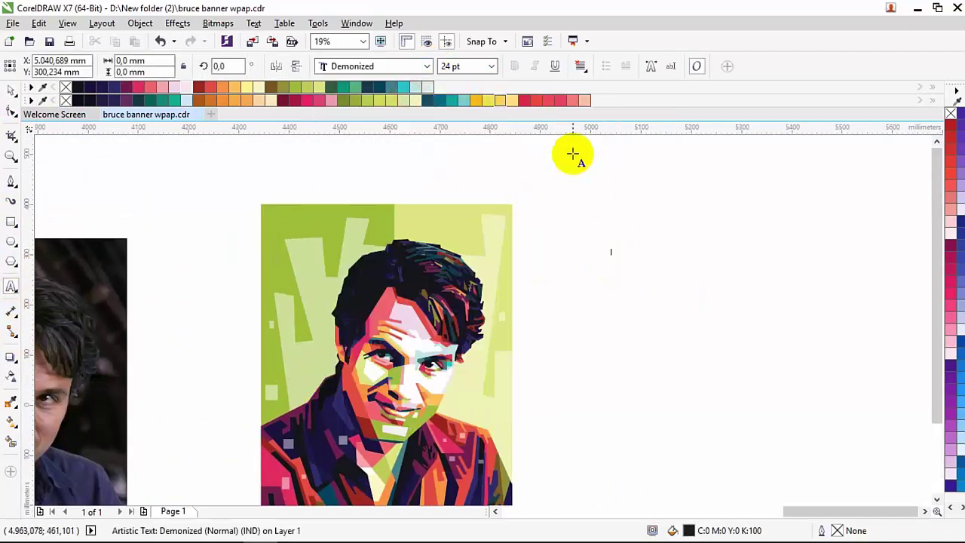
pyautogui.click(491, 66)
pyautogui.click(449, 262)
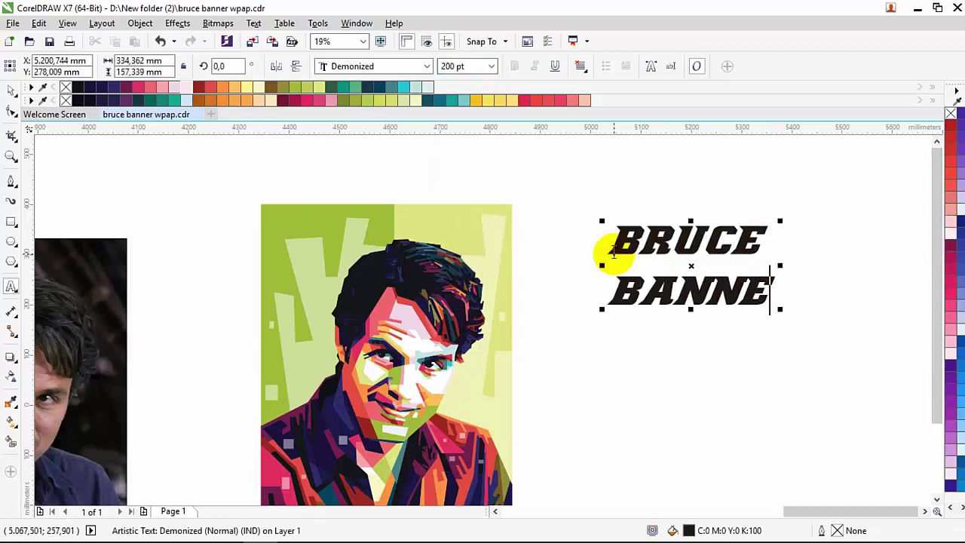
pyautogui.click(8, 90)
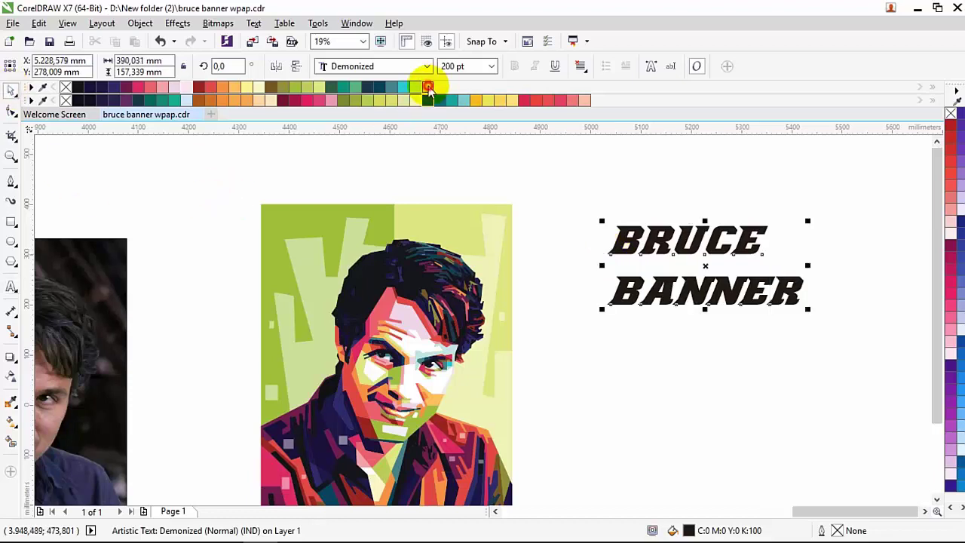
# Try the BRUCE BANNER text in pale blue #DCEEEE and scaled down to about 209 by 84 mm, and undo both changes
pyautogui.click(415, 85)
pyautogui.moveTo(704, 265); pyautogui.dragTo(685, 288)
pyautogui.hotkey('ctrl', 'z')
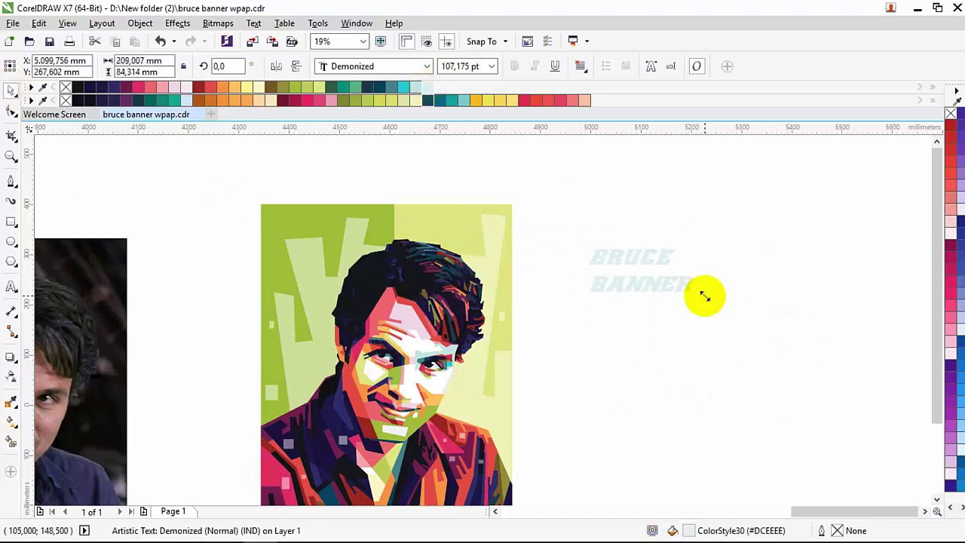
pyautogui.hotkey('ctrl', 'z')
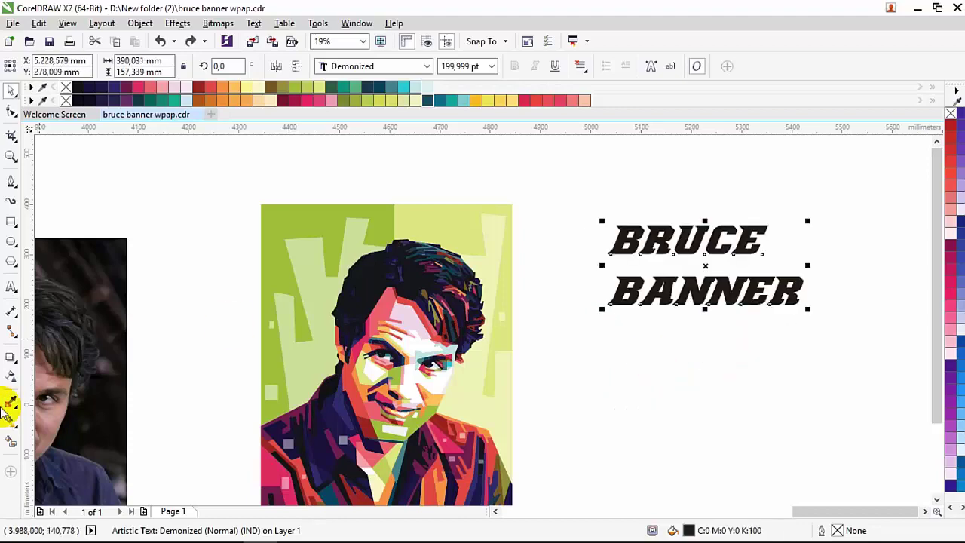
# Try to fill the first letters of BRUCE white with Smart Fill, undo the fills and reselect the text
pyautogui.click(11, 441)
pyautogui.click(624, 237)
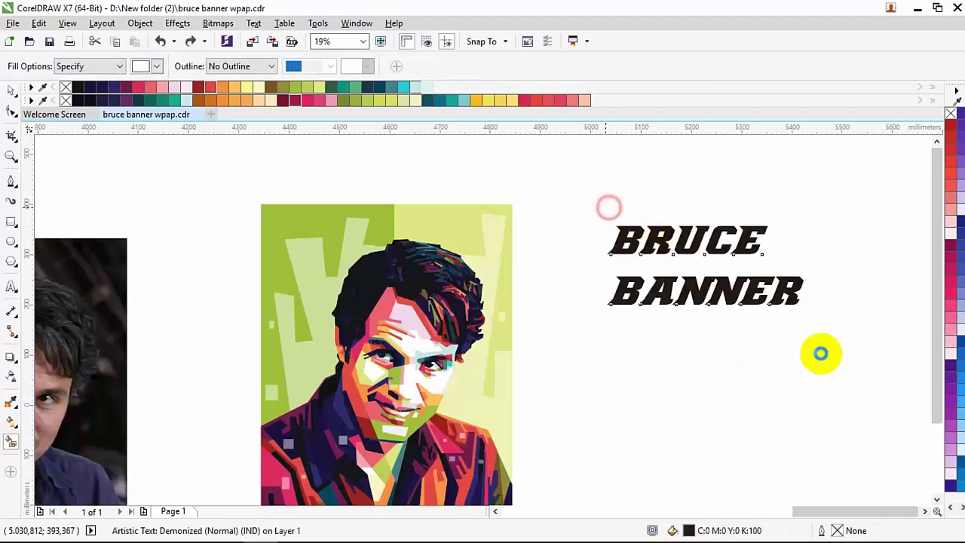
pyautogui.scroll(2, 715, 260)
pyautogui.scroll(-2, 715, 261)
pyautogui.click(650, 241)
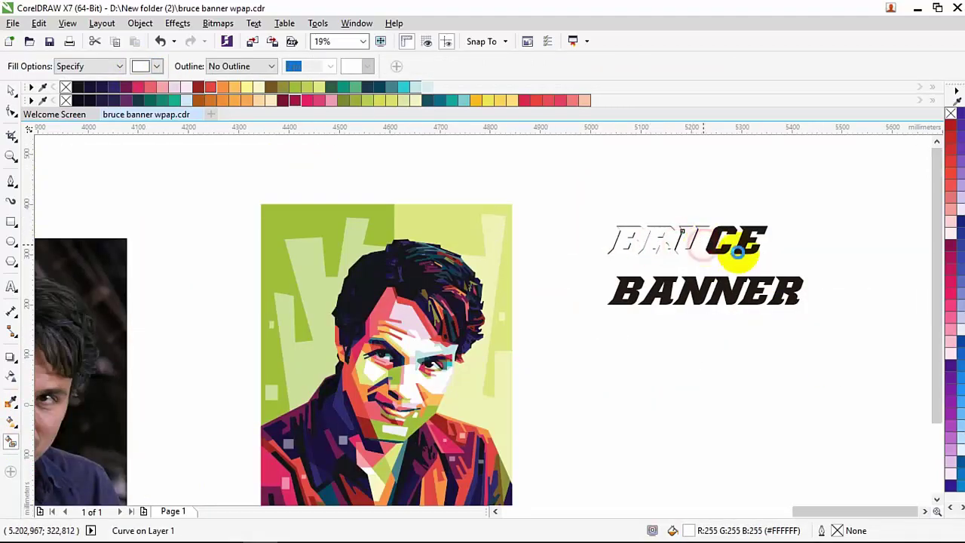
pyautogui.hotkey('ctrl', 'z')
pyautogui.click(13, 91)
pyautogui.click(674, 254)
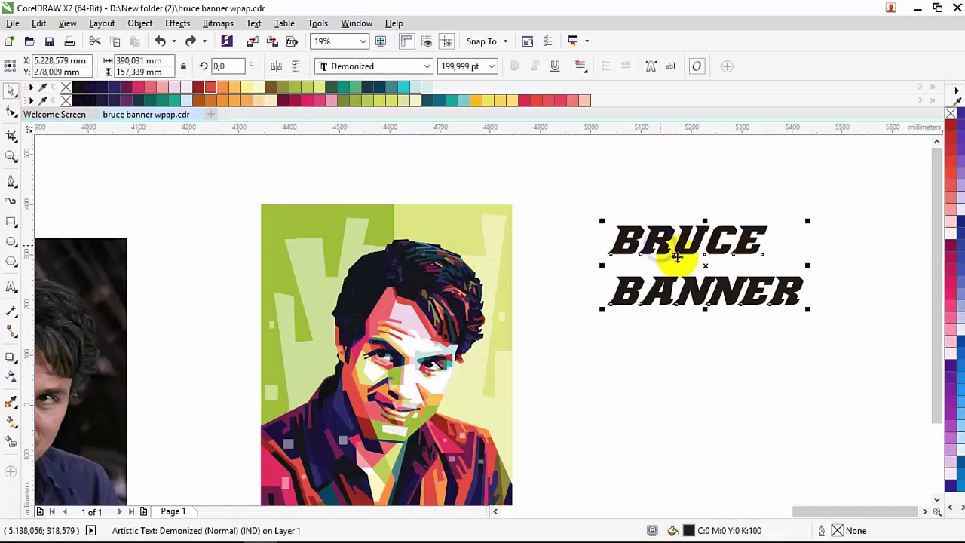
# Create white shapes over all letters of BRUCE BANNER with Smart Fill
pyautogui.click(11, 441)
pyautogui.scroll(2, 656, 252)
pyautogui.click(685, 226)
pyautogui.moveTo(684, 226)
pyautogui.mouseDown()
pyautogui.moveTo(812, 222)
pyautogui.moveTo(853, 322)
pyautogui.moveTo(775, 331)
pyautogui.moveTo(678, 316)
pyautogui.moveTo(573, 324)
pyautogui.mouseUp()
pyautogui.press('space')
pyautogui.scroll(-2, 755, 340)
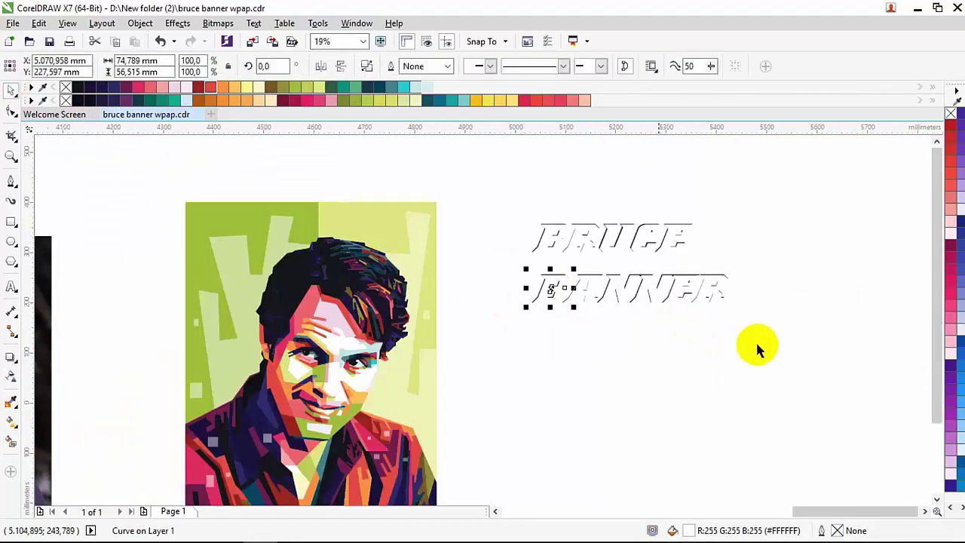
# Try to place the white letter shapes over the jacket at the portrait's lower edge, and undo the move
pyautogui.scroll(-2, 581, 269)
pyautogui.moveTo(581, 269); pyautogui.dragTo(418, 367)
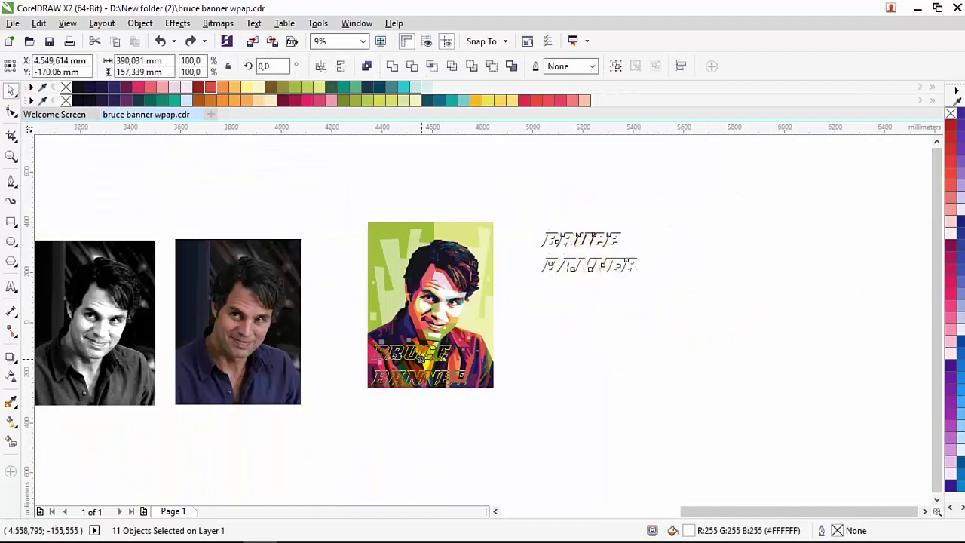
pyautogui.scroll(2, 398, 377)
pyautogui.click(694, 338)
pyautogui.hotkey('ctrl', 'z')
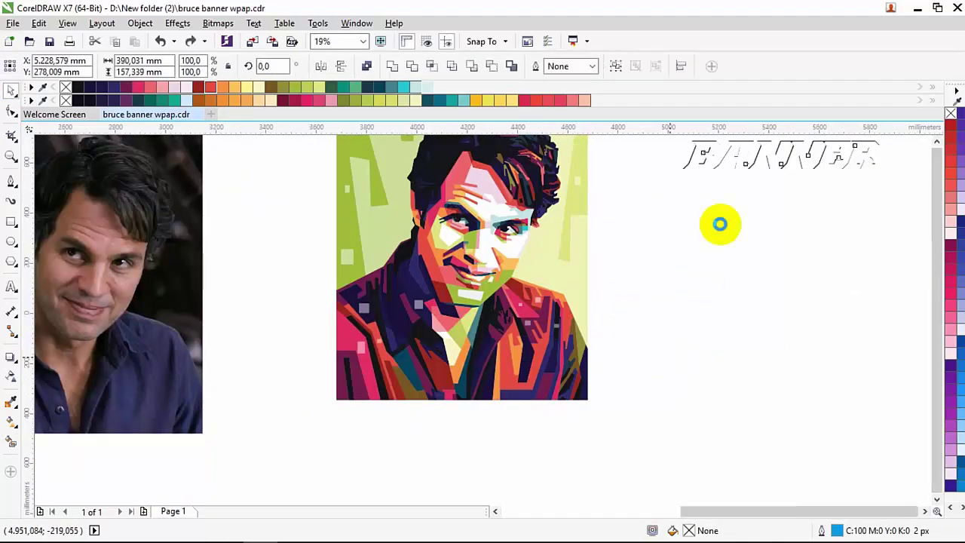
# Move the white letter shapes onto the lower part of the portrait and make them semi-transparent with uniform transparency
pyautogui.scroll(-2, 719, 222)
pyautogui.moveTo(719, 226); pyautogui.dragTo(553, 351)
pyautogui.click(10, 375)
pyautogui.click(549, 399)
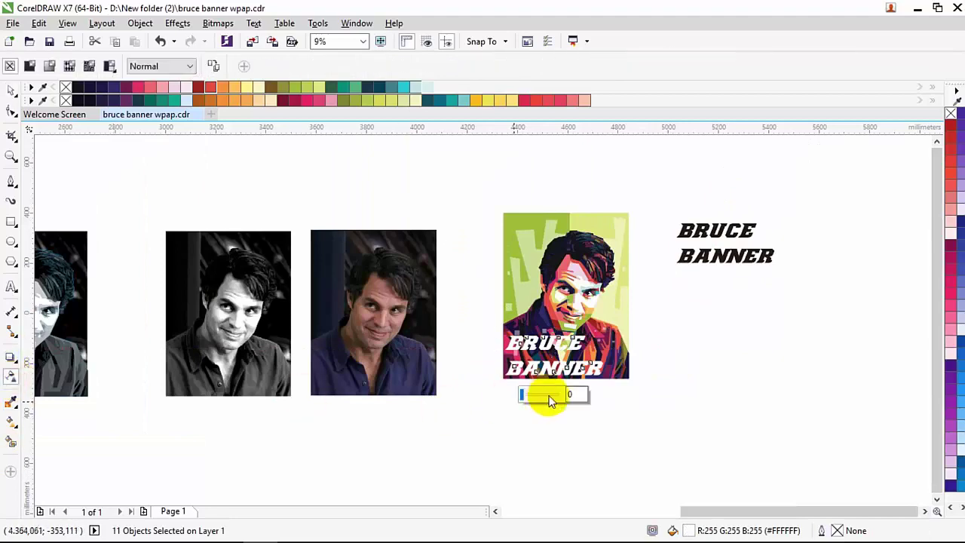
pyautogui.press('space')
pyautogui.click(543, 432)
pyautogui.scroll(2, 611, 332)
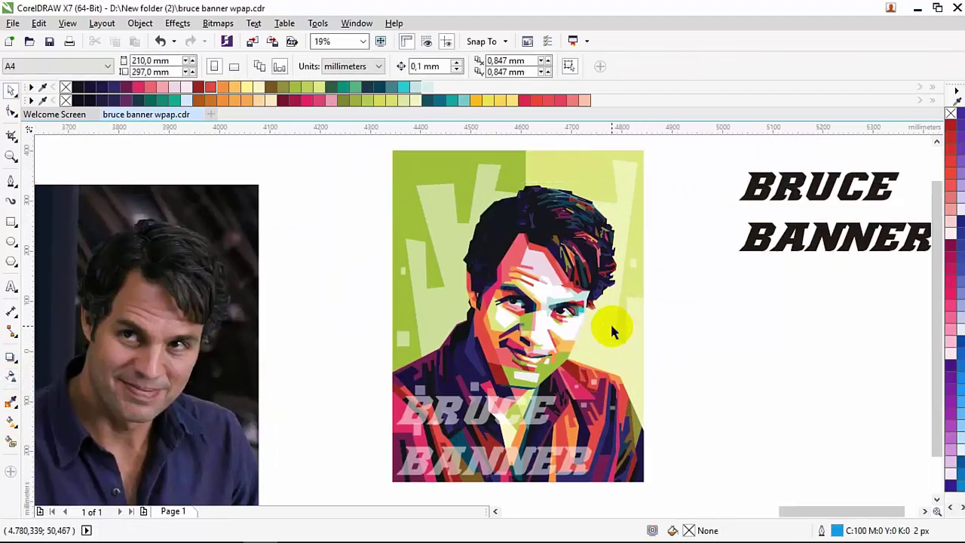